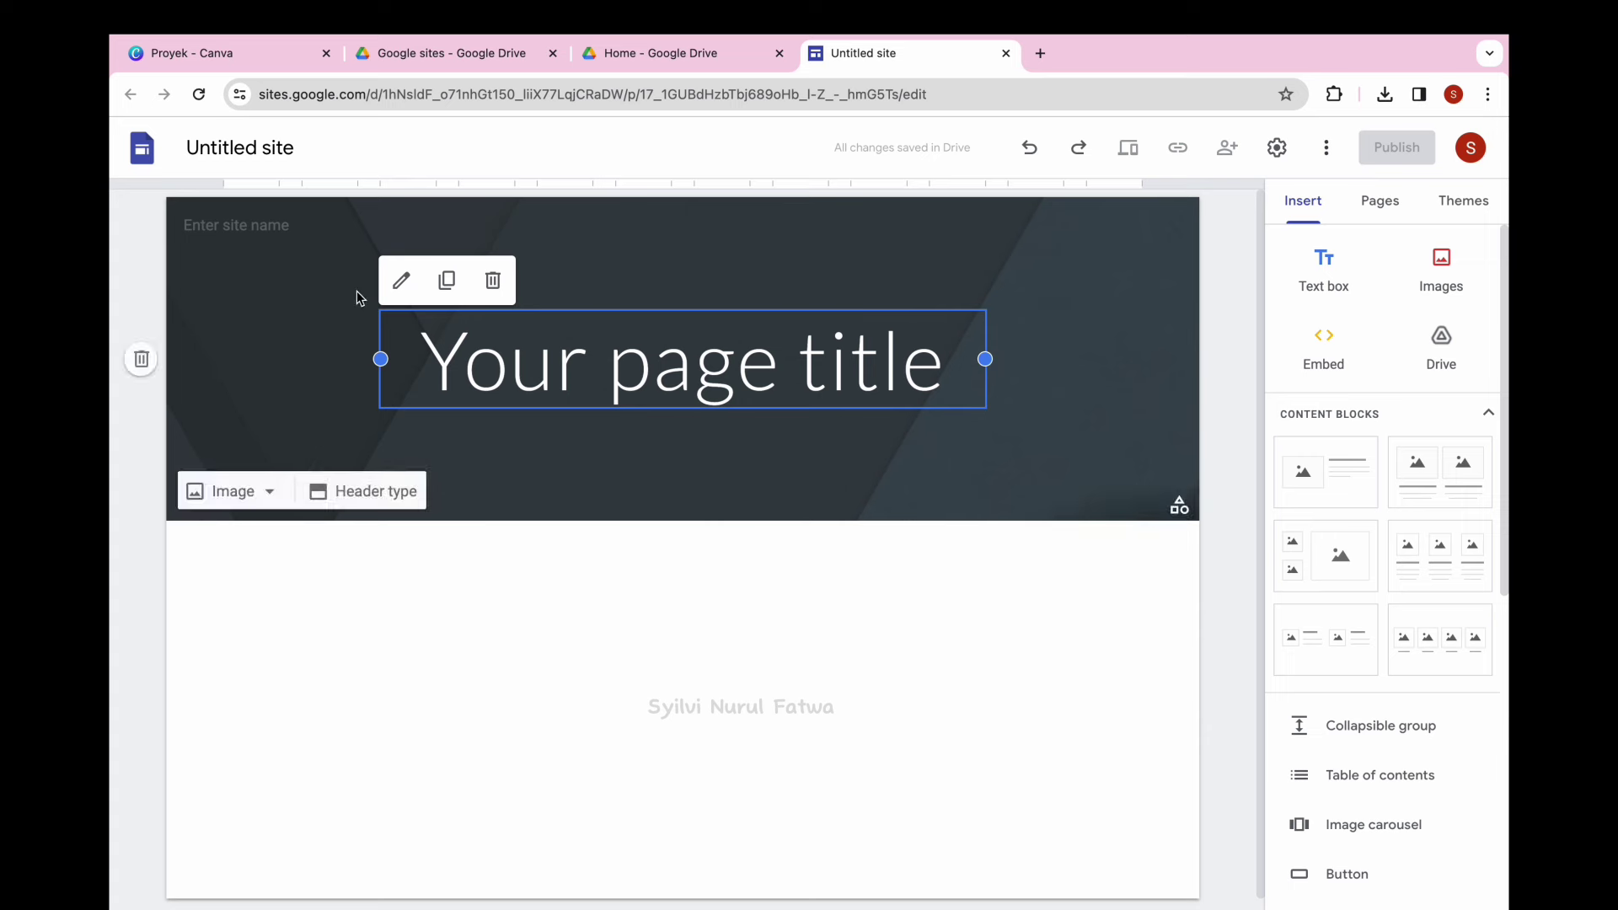
Name the untitled site "Portofolio CGP".
{"action": "left_click", "coordinate": [275, 145]}
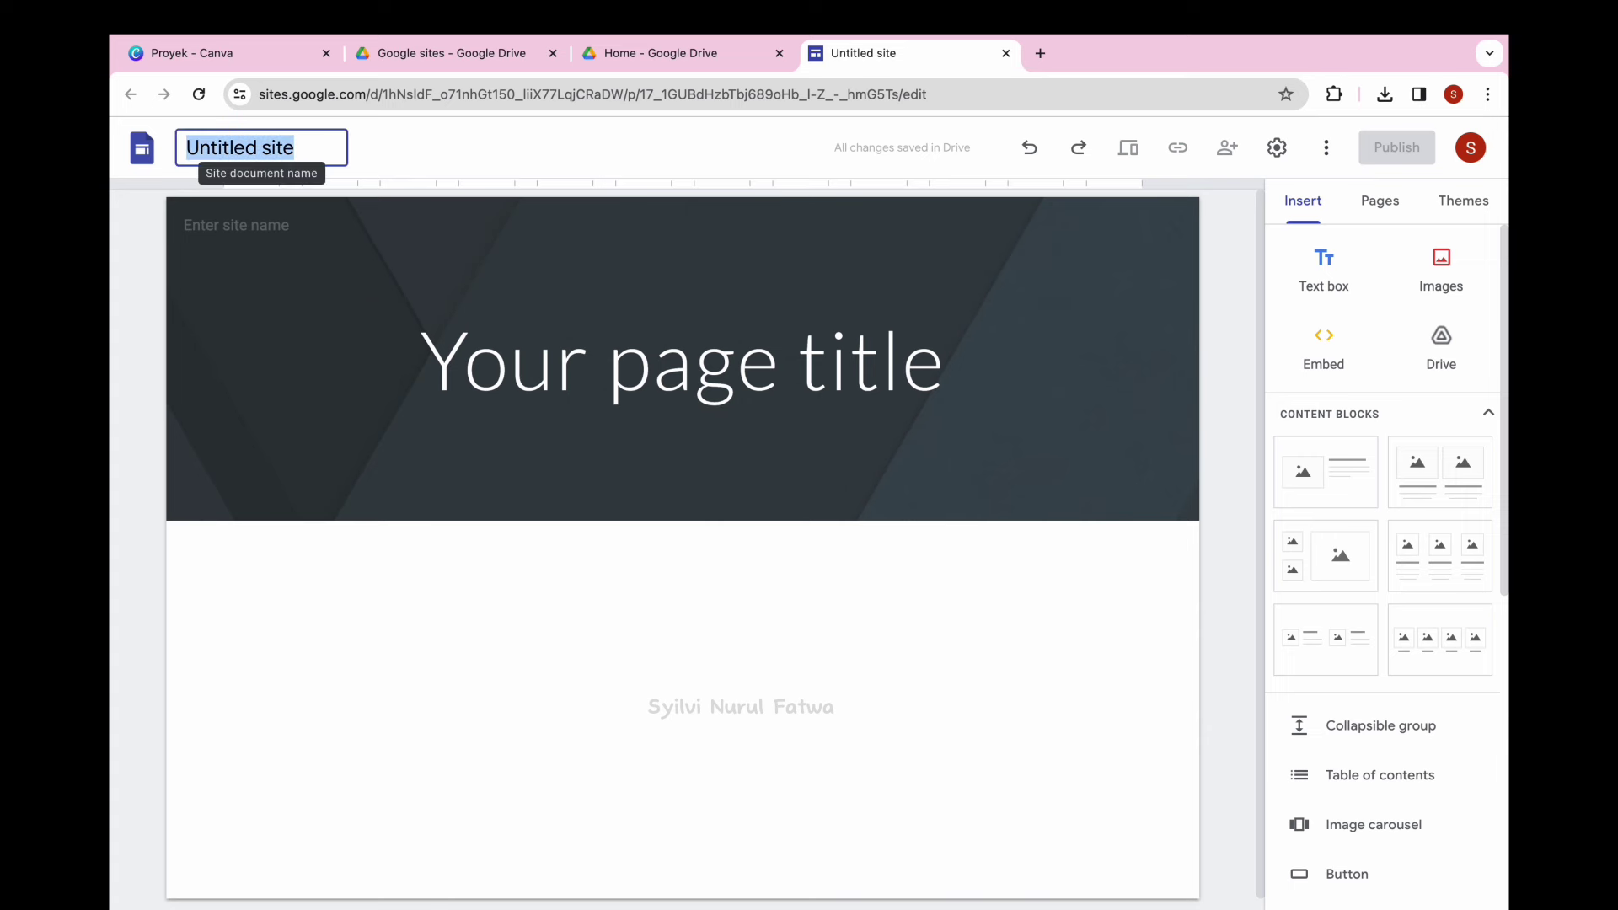
{"action": "type", "text": "Porto"}
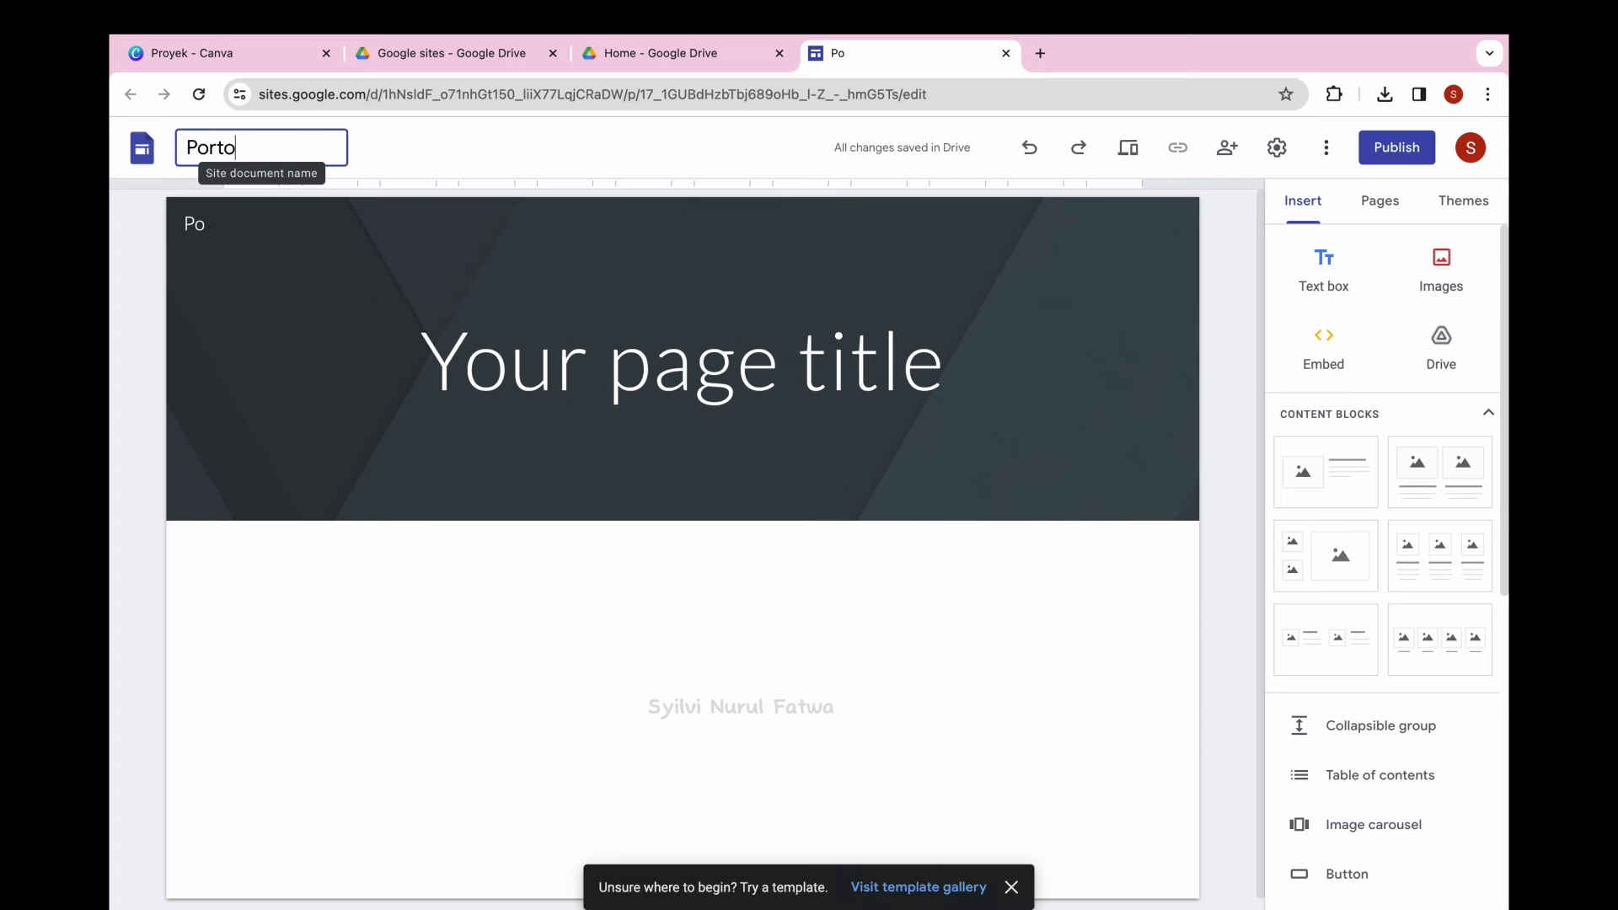
{"action": "type", "text": "folio CGP"}
{"action": "key", "text": "Return"}
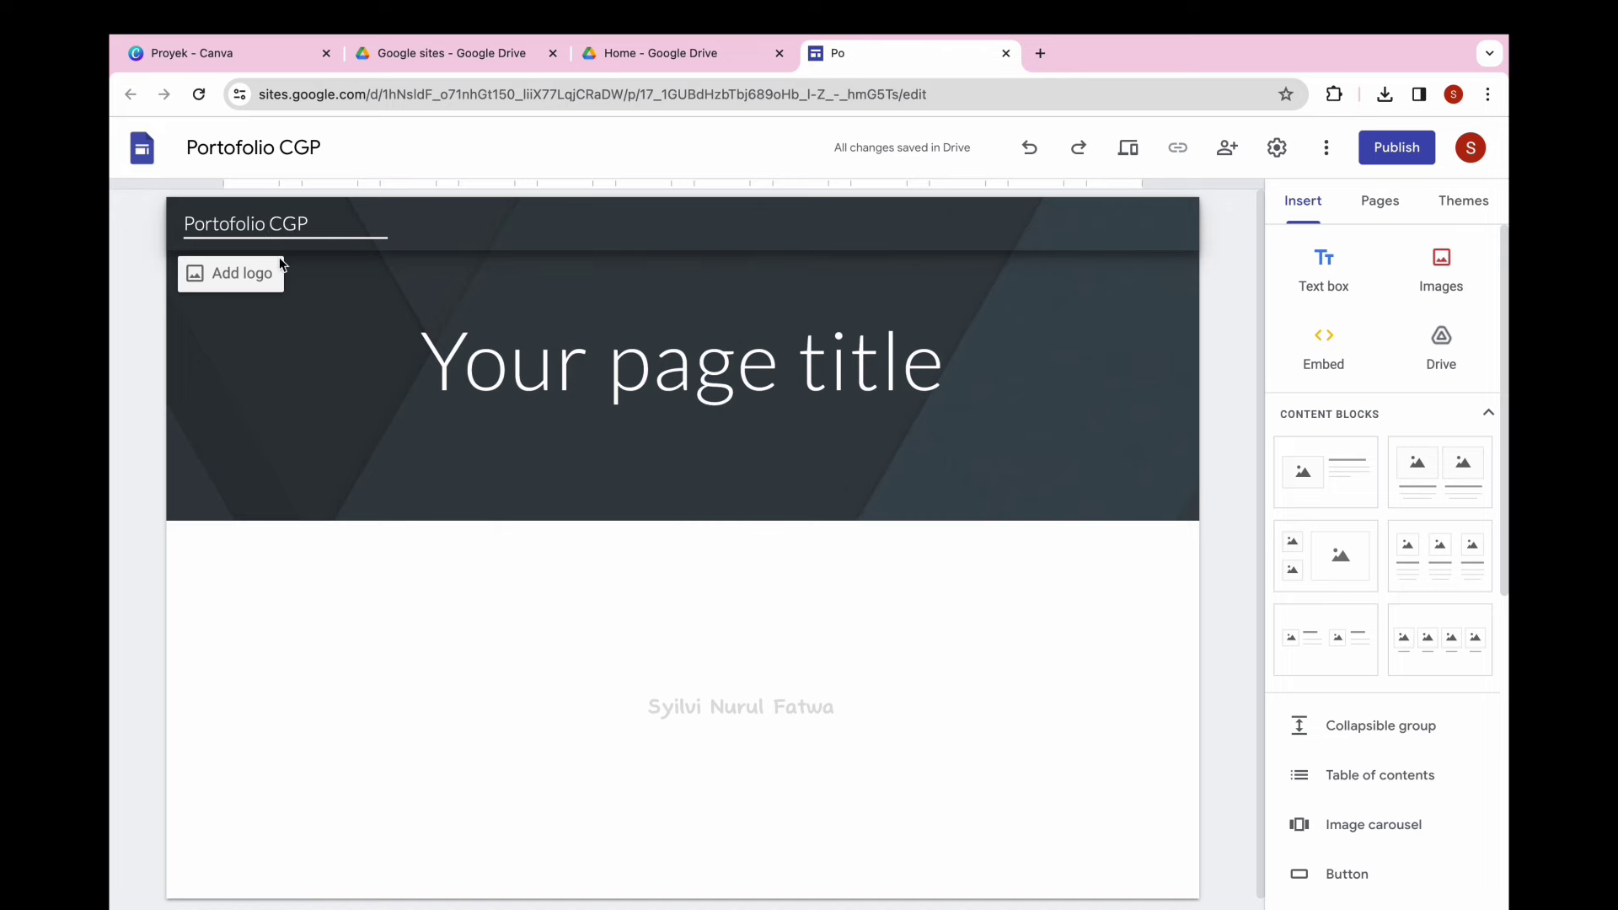
Add Logo GP.png from Google Drive as the site's logo.
{"action": "left_click", "coordinate": [257, 282]}
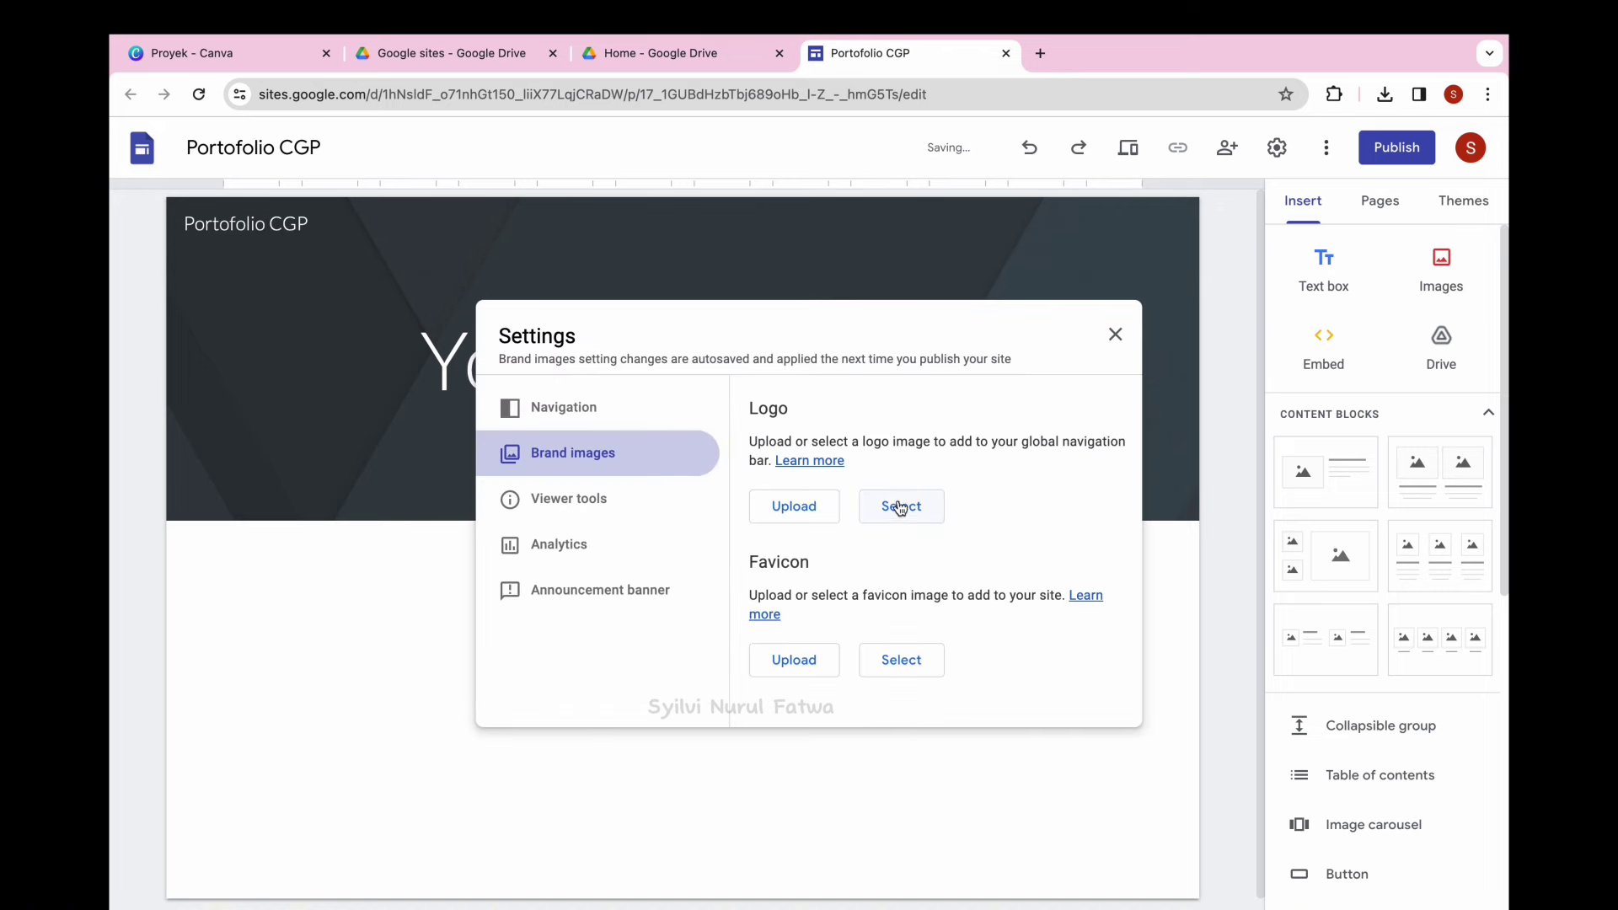
{"action": "left_click", "coordinate": [900, 507]}
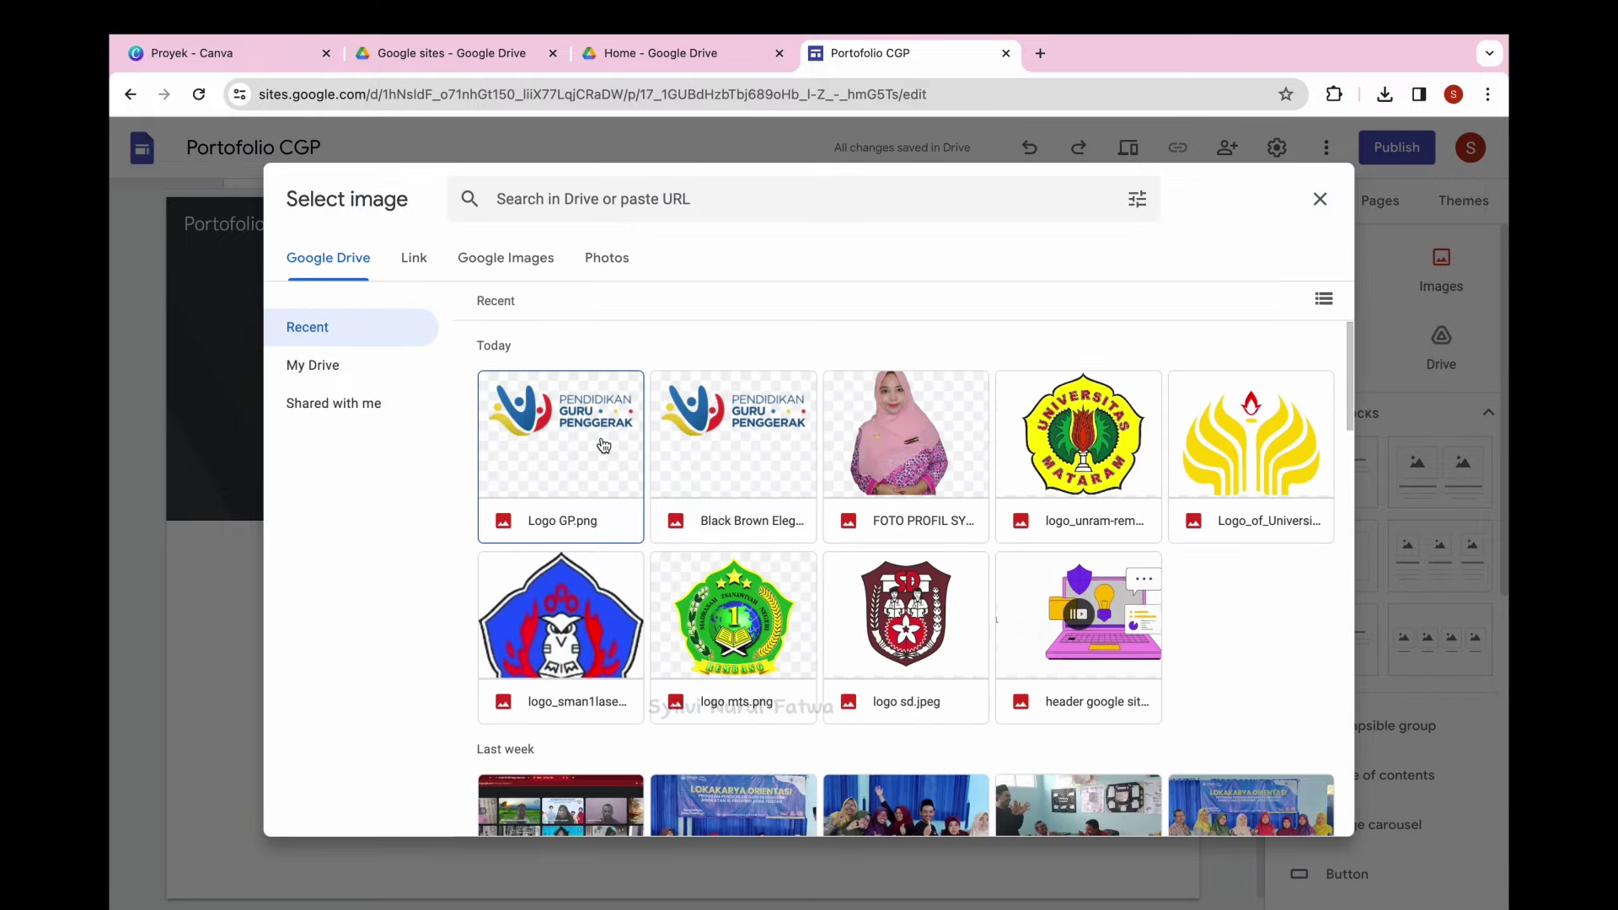
{"action": "left_click", "coordinate": [603, 445]}
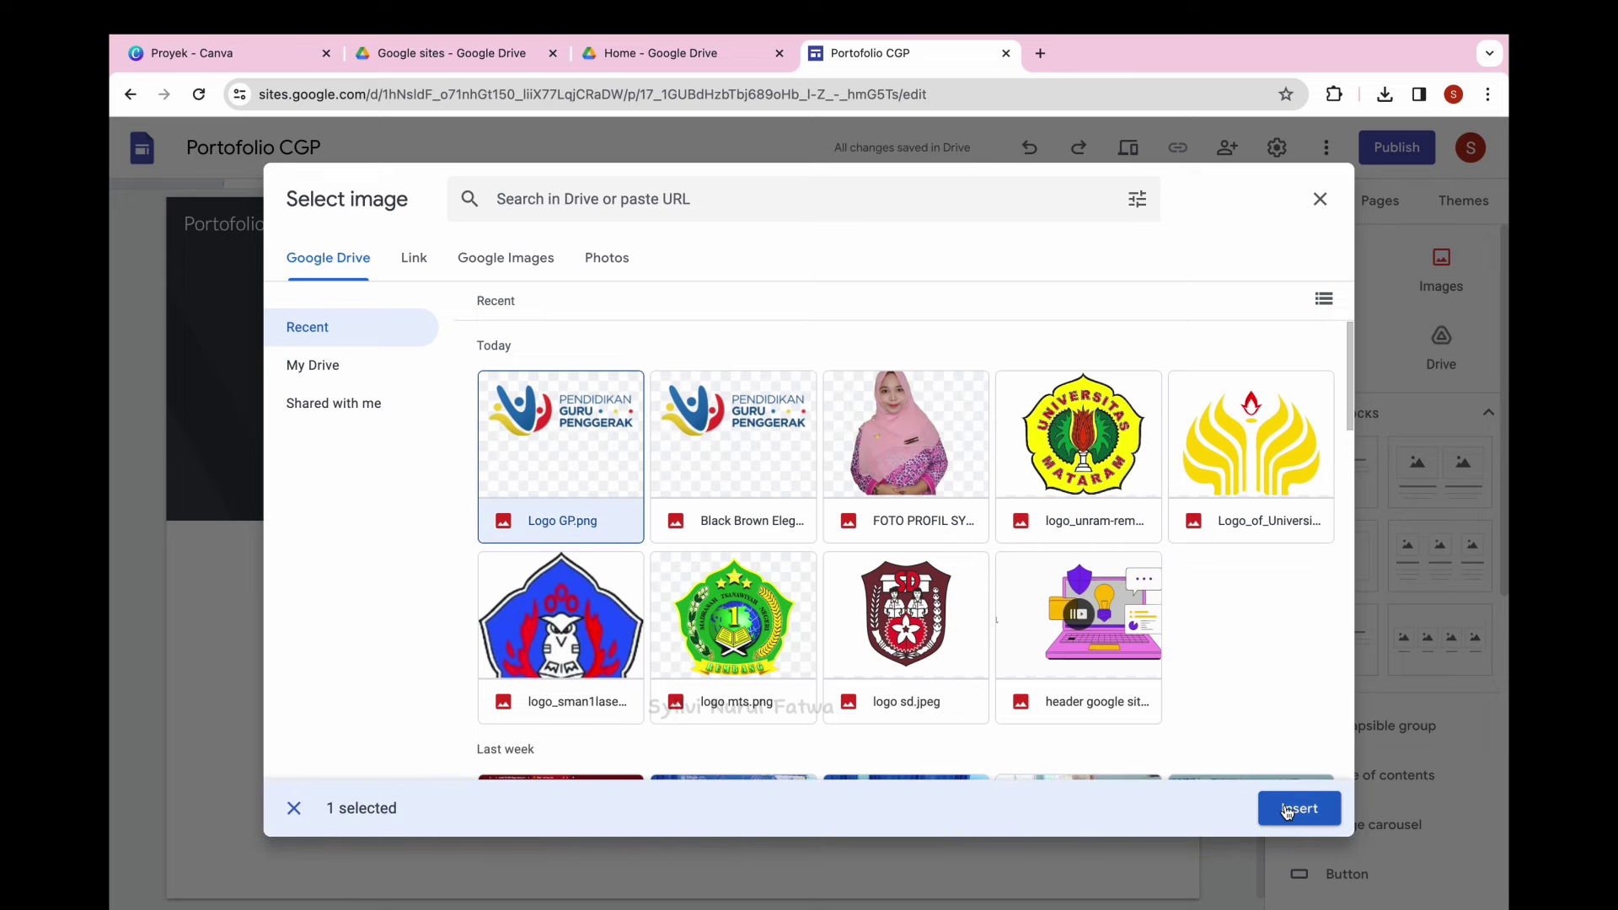
{"action": "left_click", "coordinate": [1286, 809]}
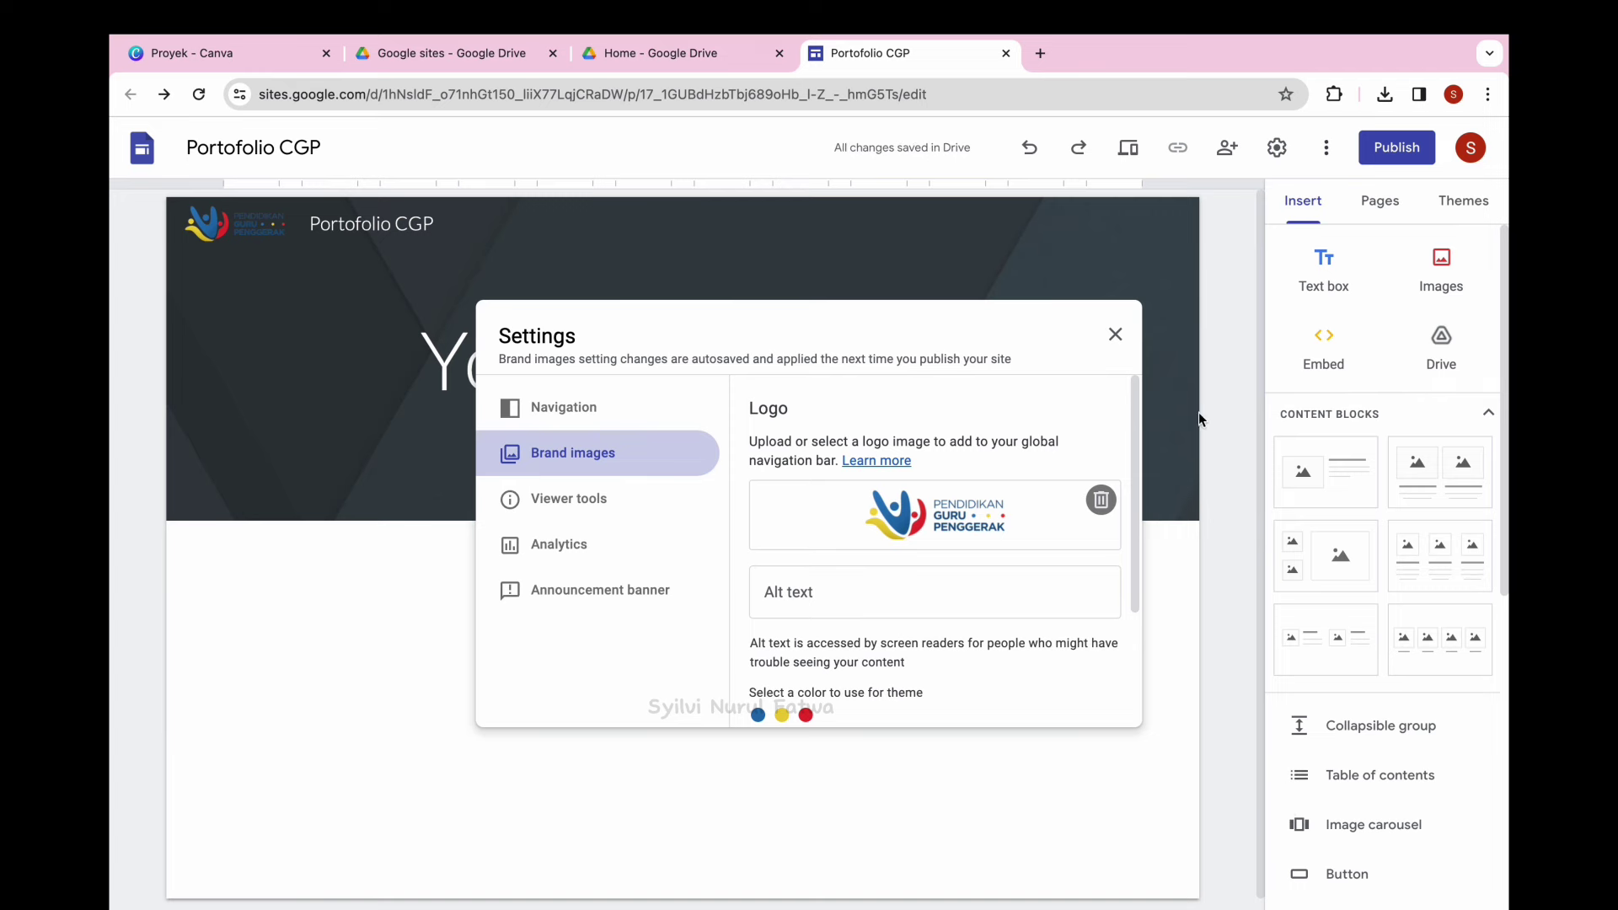
{"action": "left_click", "coordinate": [1115, 336]}
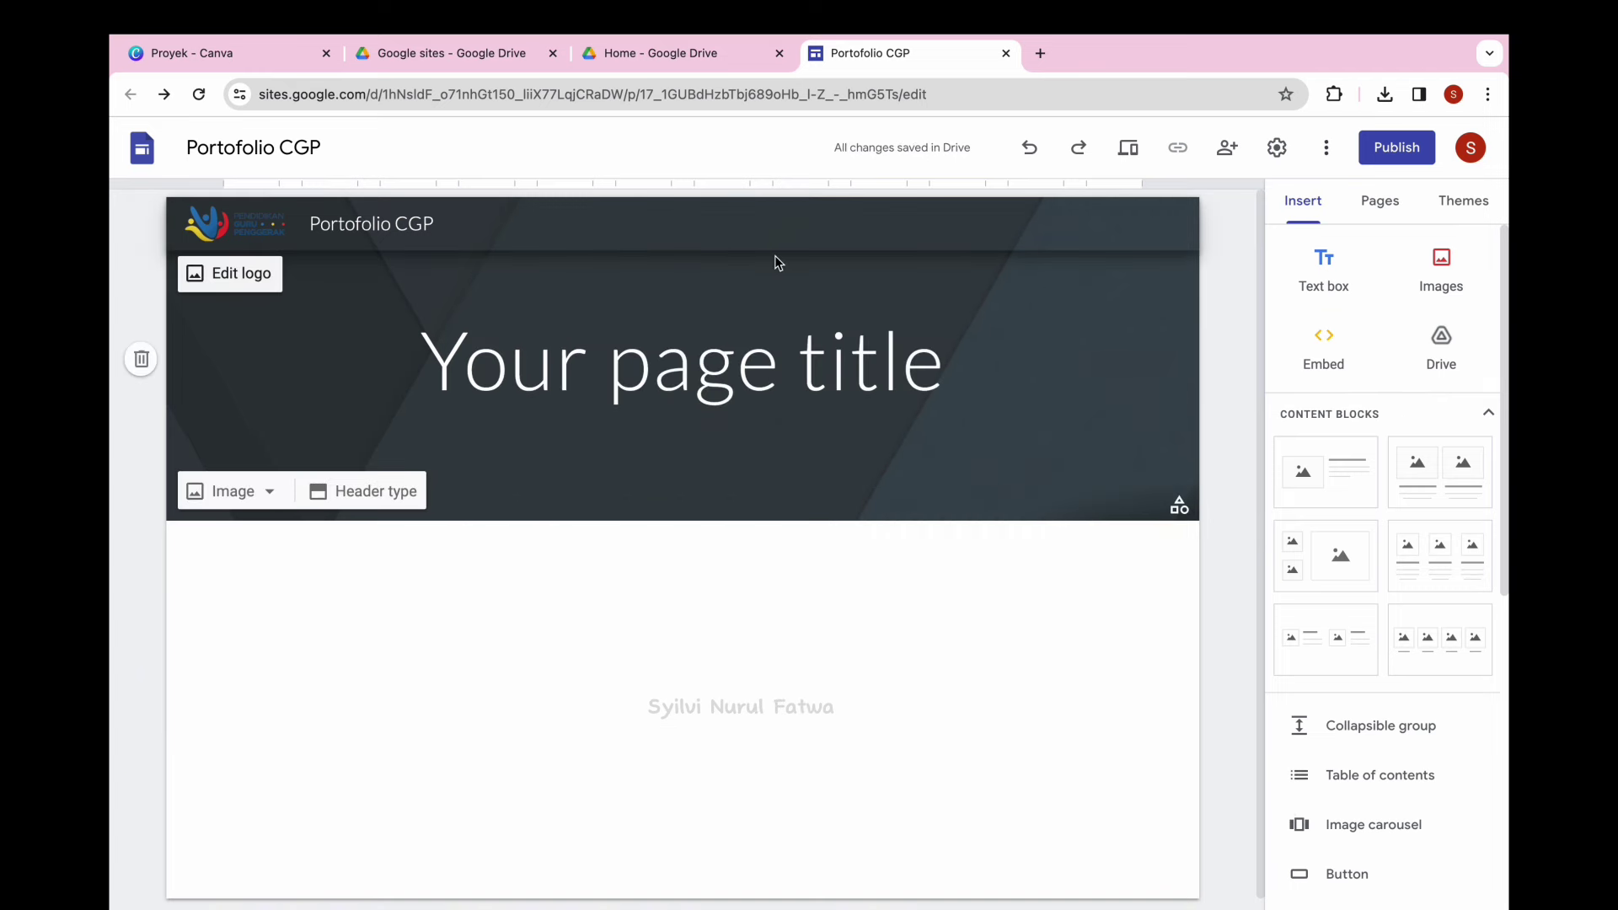
Delete the page title text box and the whole header section from the home page.
{"action": "left_click", "coordinate": [695, 399]}
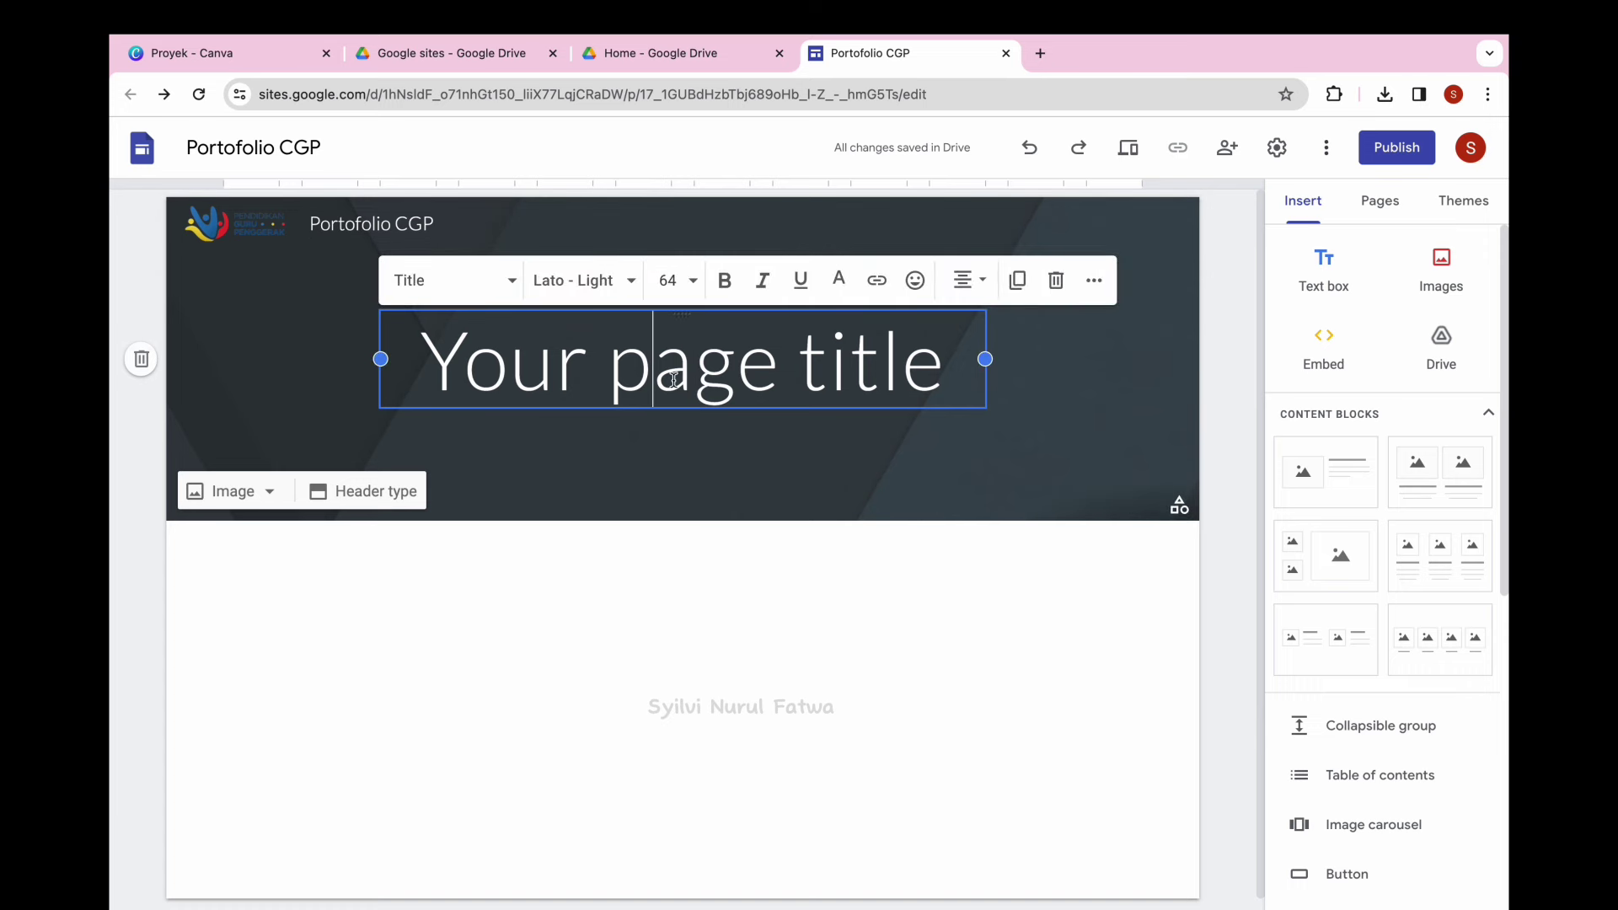
{"action": "left_click", "coordinate": [1056, 281]}
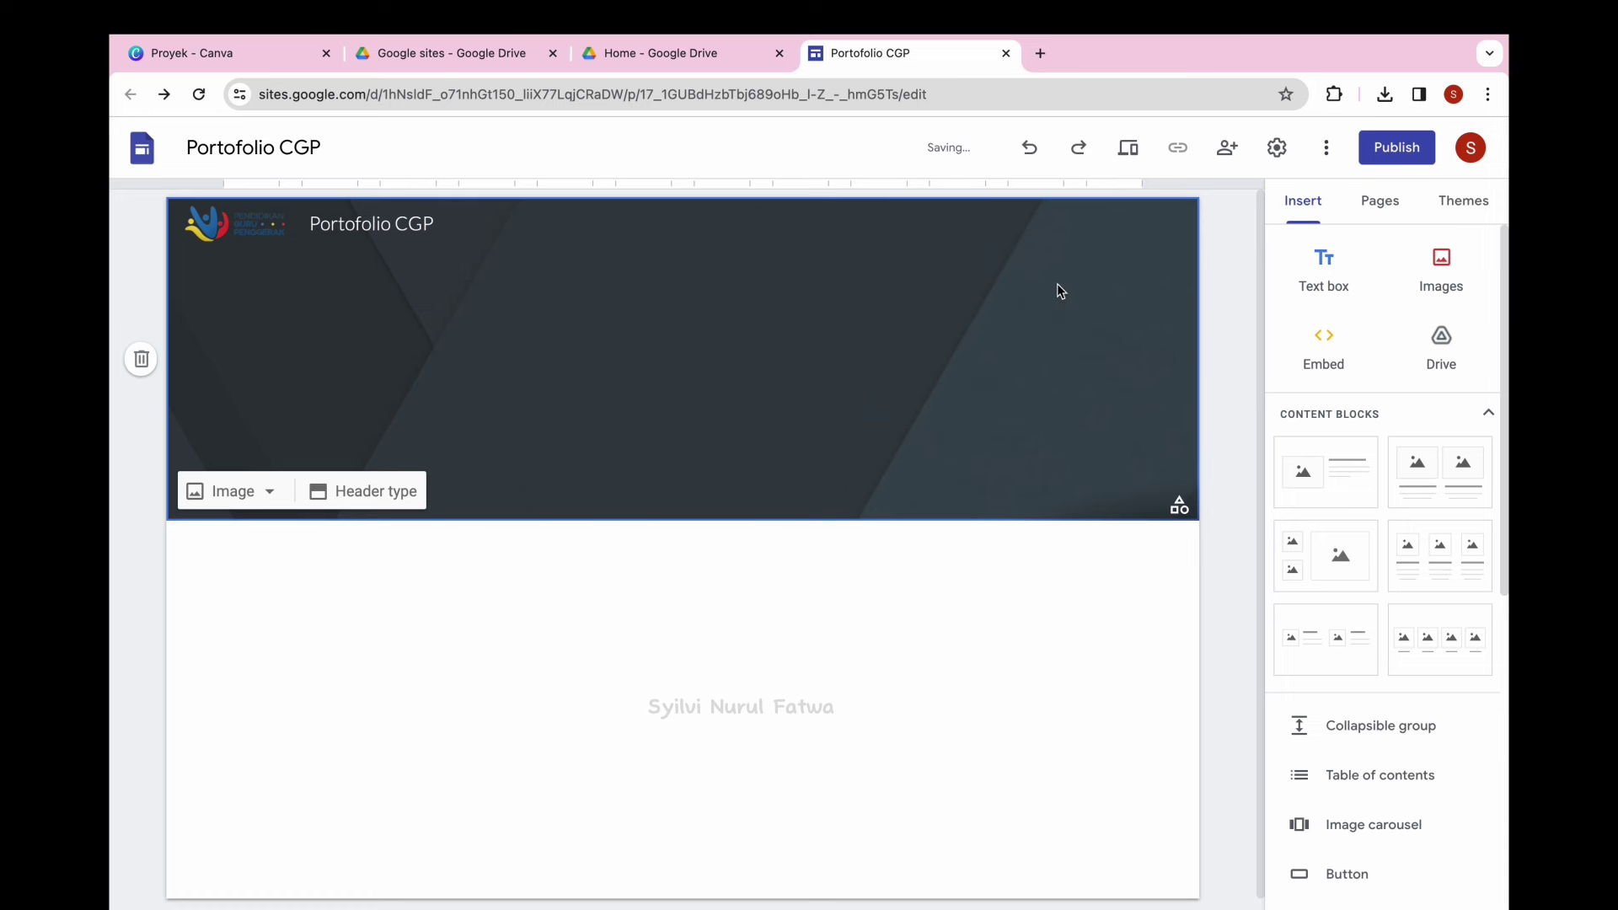
{"action": "left_click", "coordinate": [141, 361]}
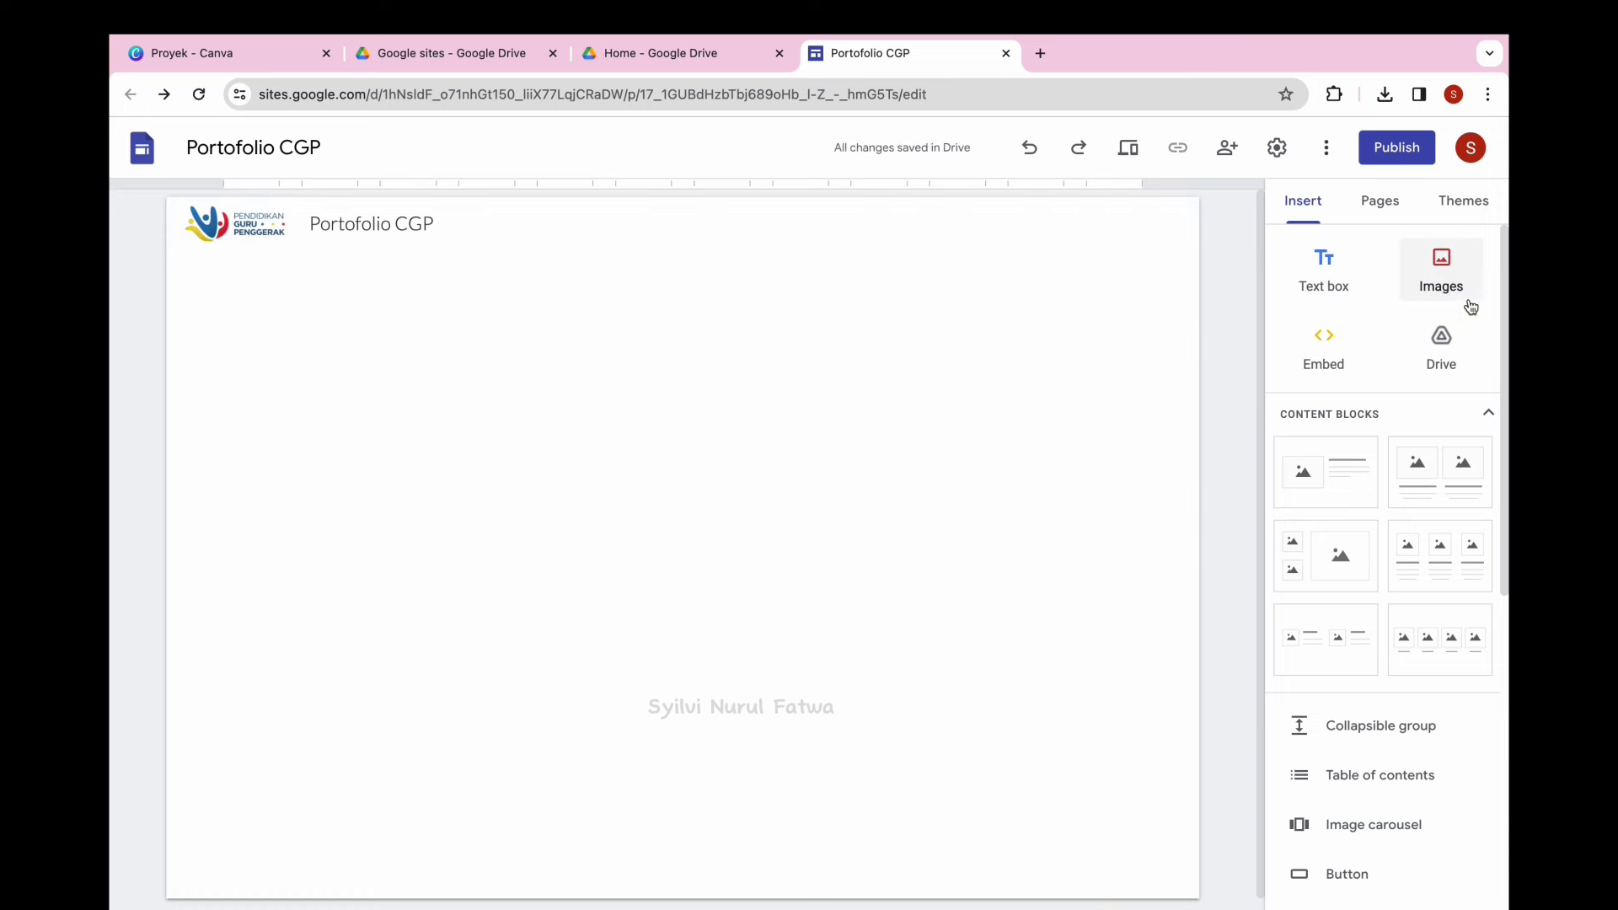
Upload the image header google site.gif from the computer to the home page and enlarge it to the full content width.
{"action": "left_click", "coordinate": [1447, 286]}
{"action": "left_click", "coordinate": [1454, 333]}
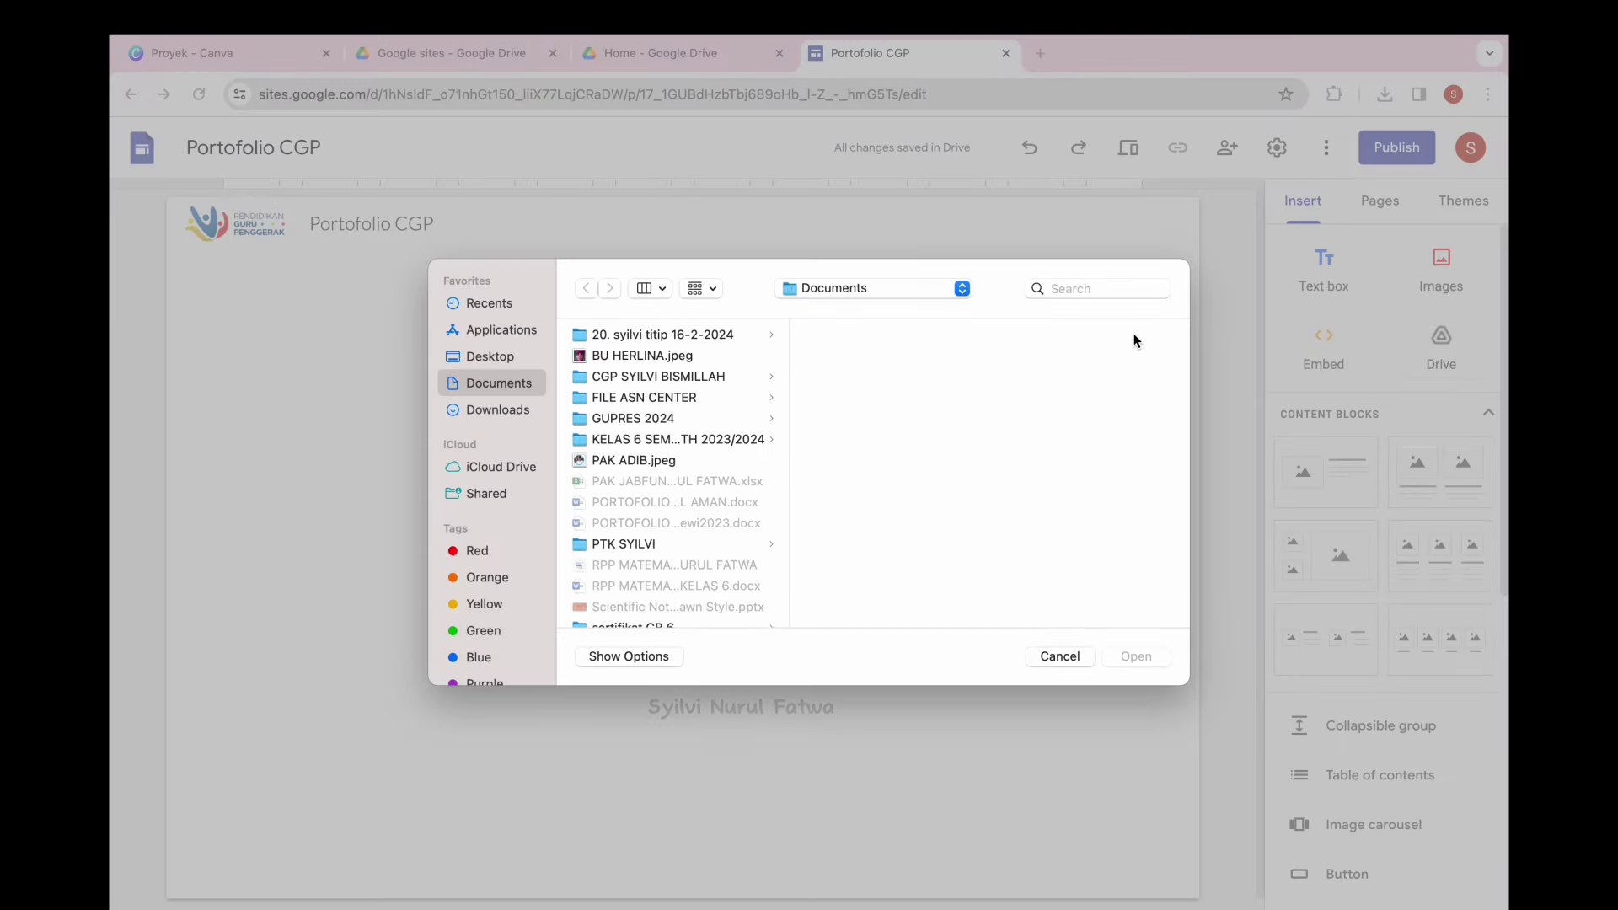
{"action": "left_click", "coordinate": [649, 377]}
{"action": "left_click", "coordinate": [889, 403]}
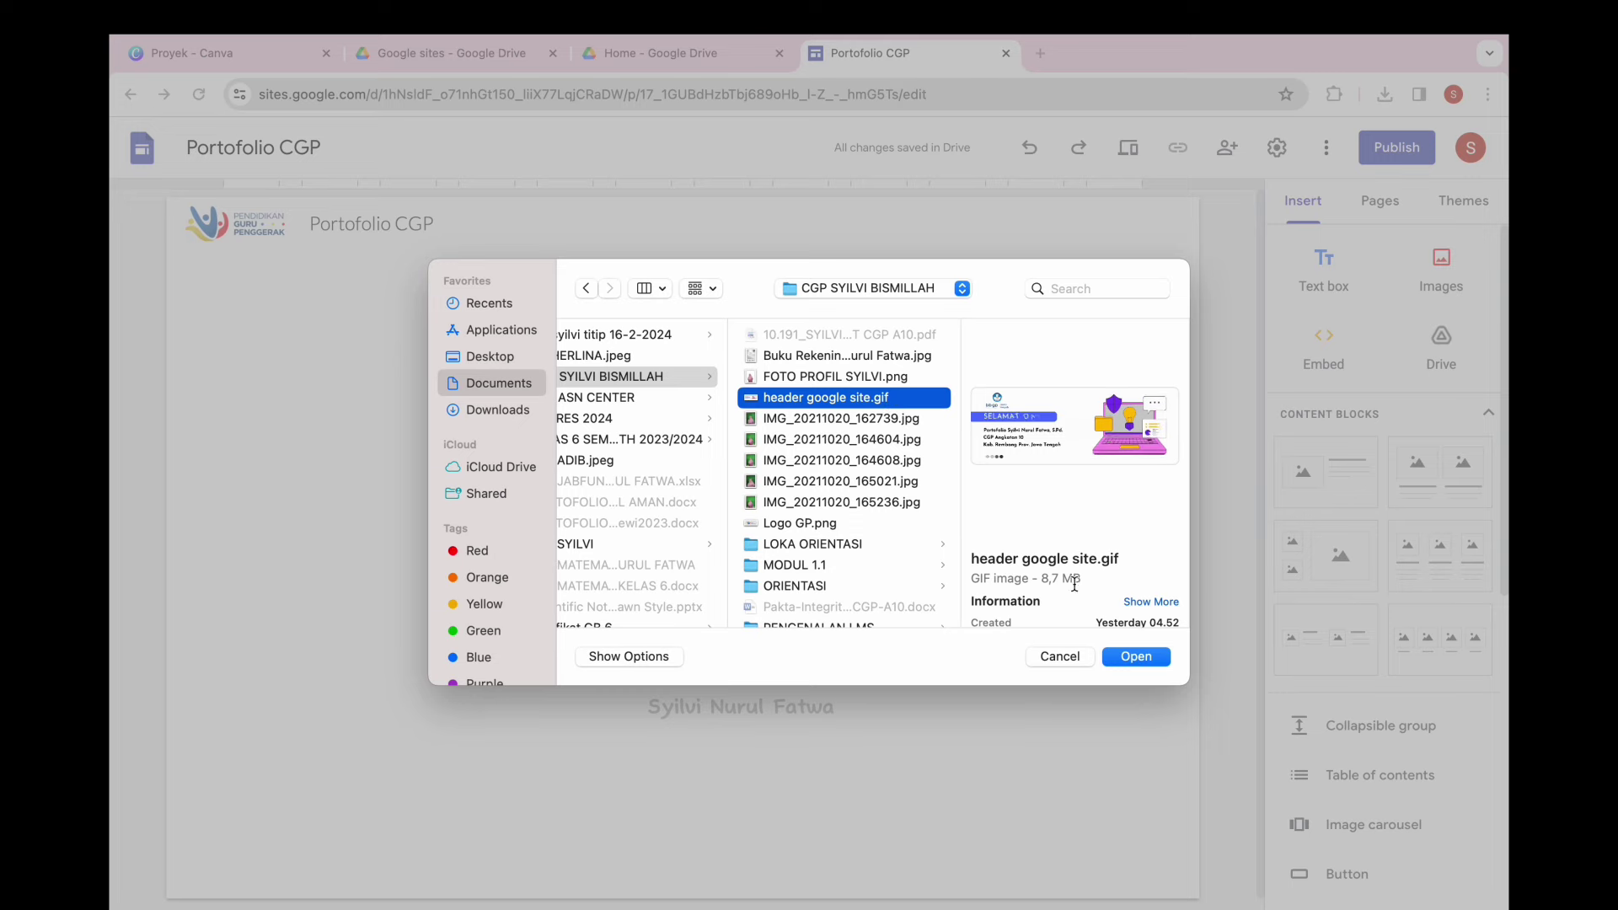
{"action": "left_click", "coordinate": [1136, 658]}
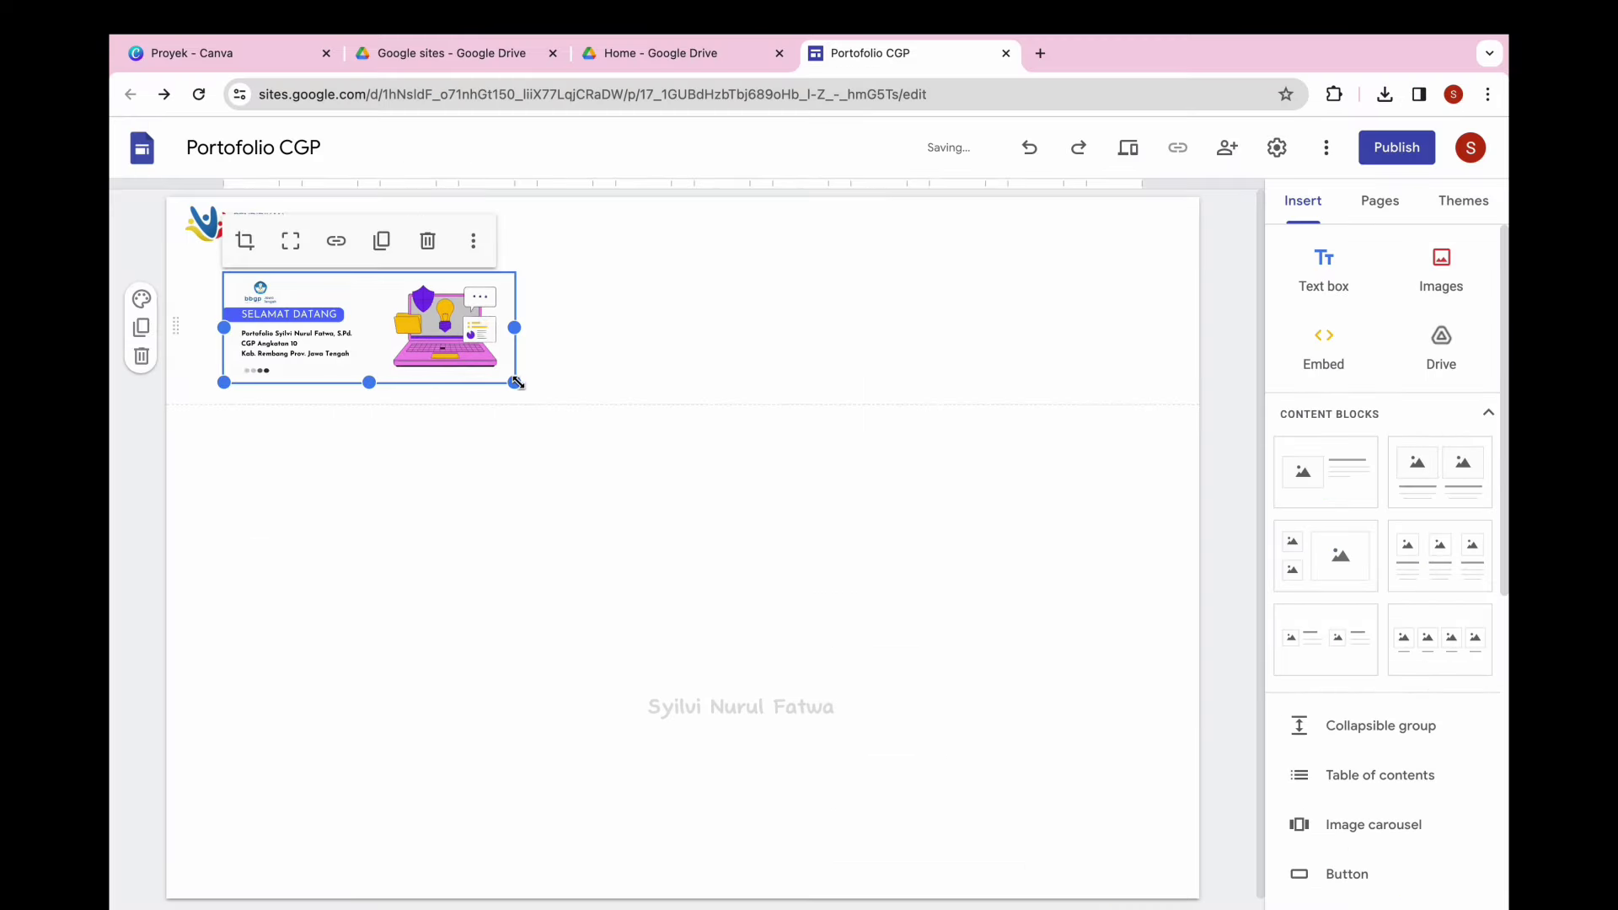
{"action": "left_click_drag", "start_coordinate": [514, 382], "coordinate": [1156, 570]}
{"action": "left_click", "coordinate": [1159, 706]}
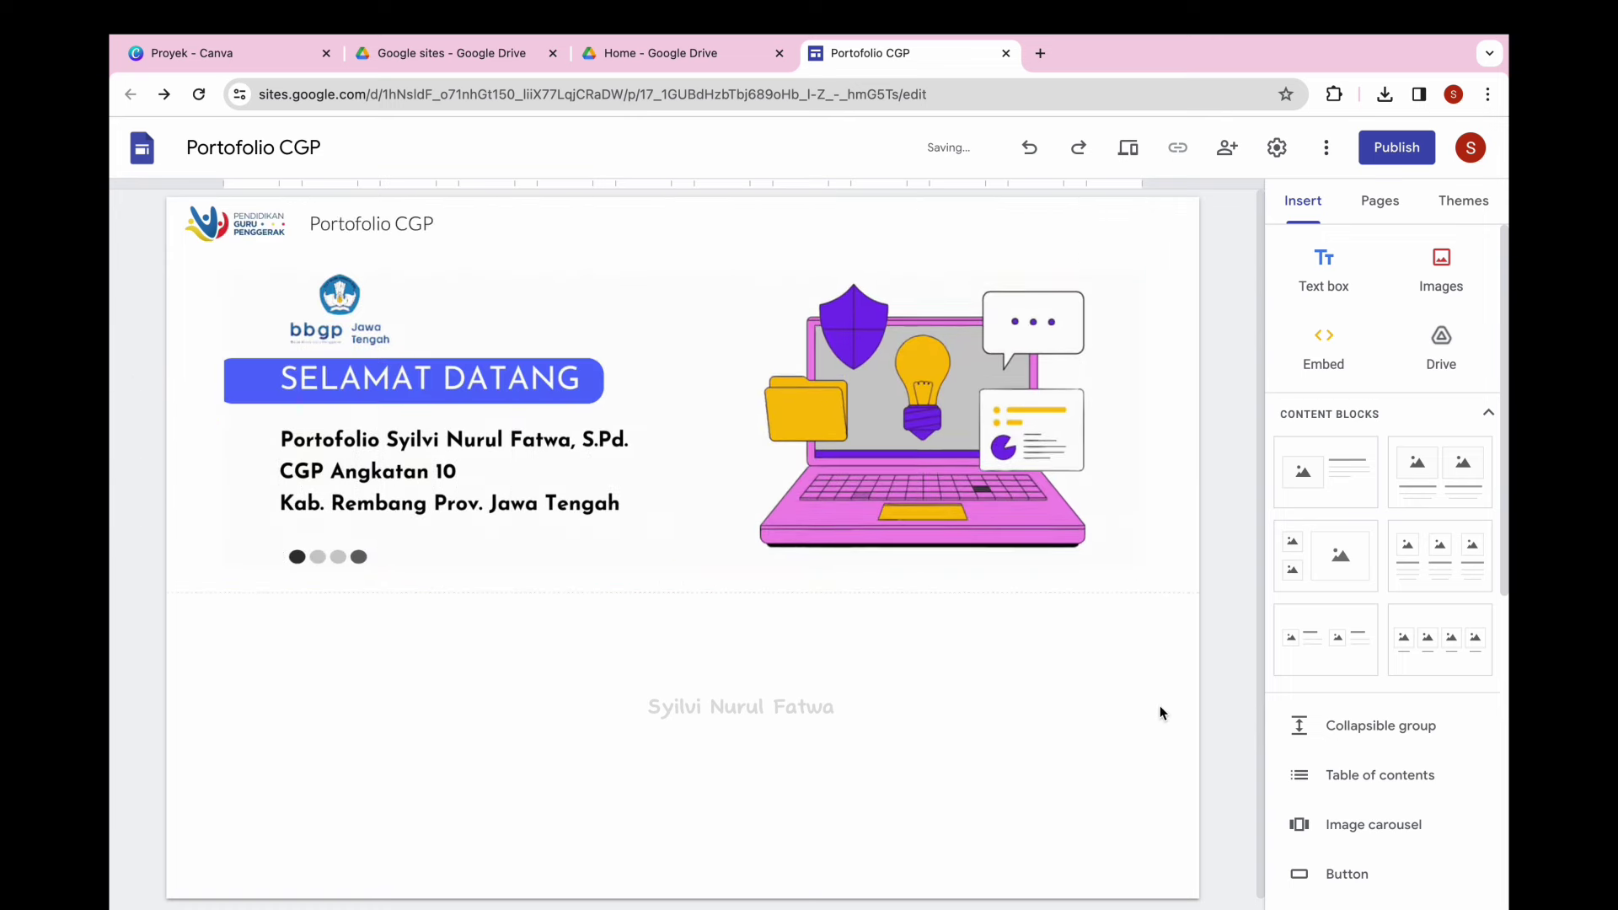
Add a new page named "Profil" to the site.
{"action": "left_click", "coordinate": [1386, 204]}
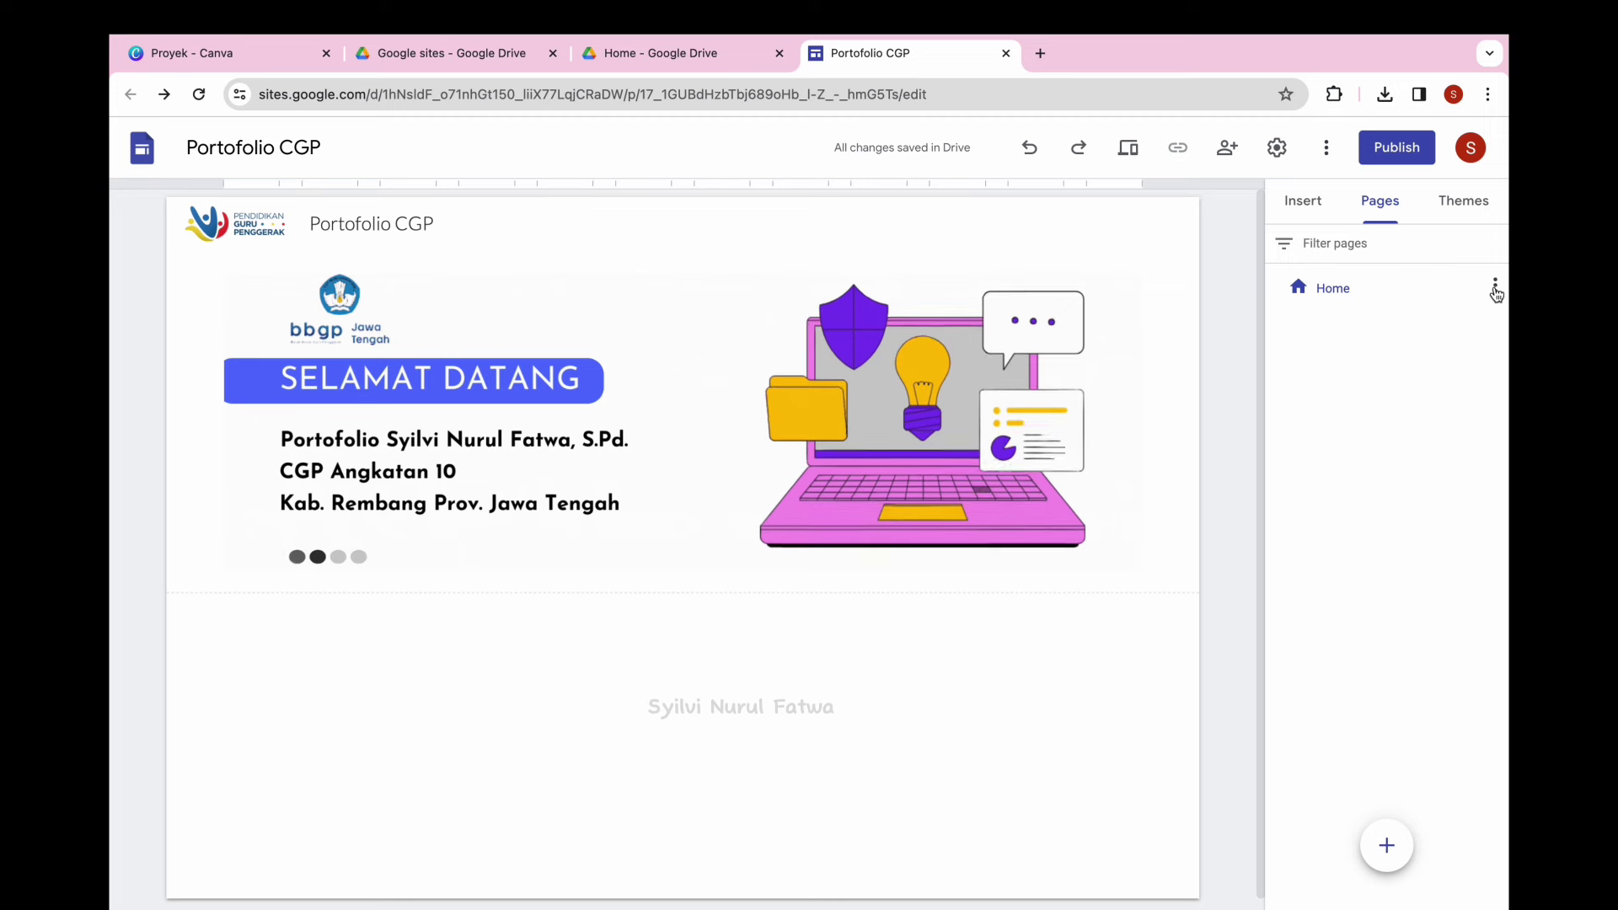
{"action": "mouse_move", "coordinate": [1389, 843]}
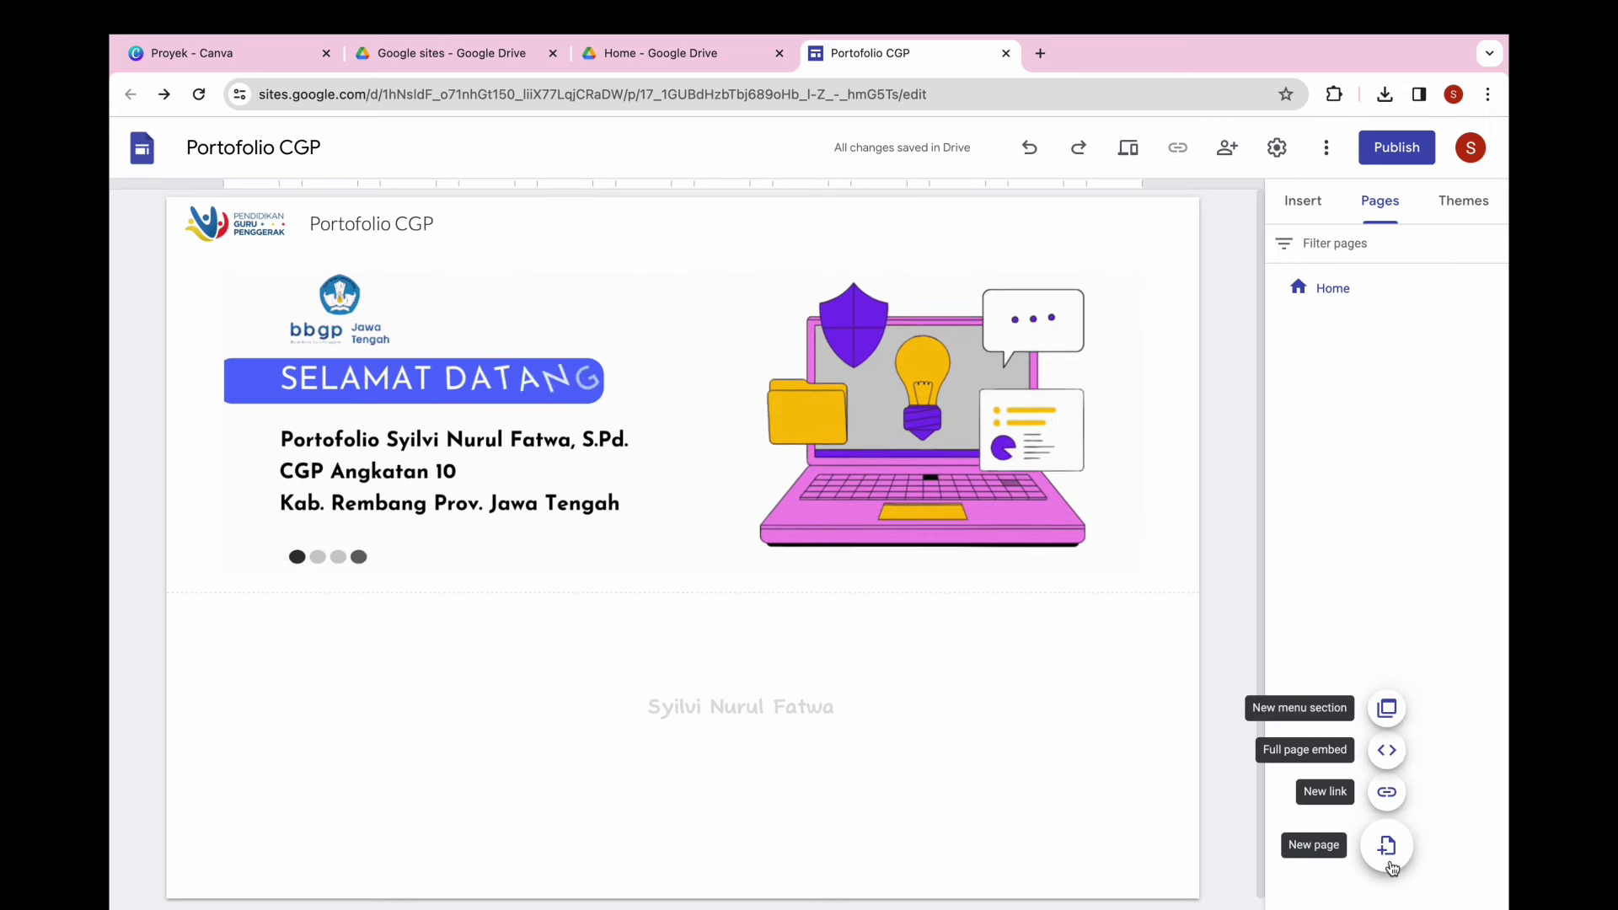
{"action": "left_click", "coordinate": [1386, 852]}
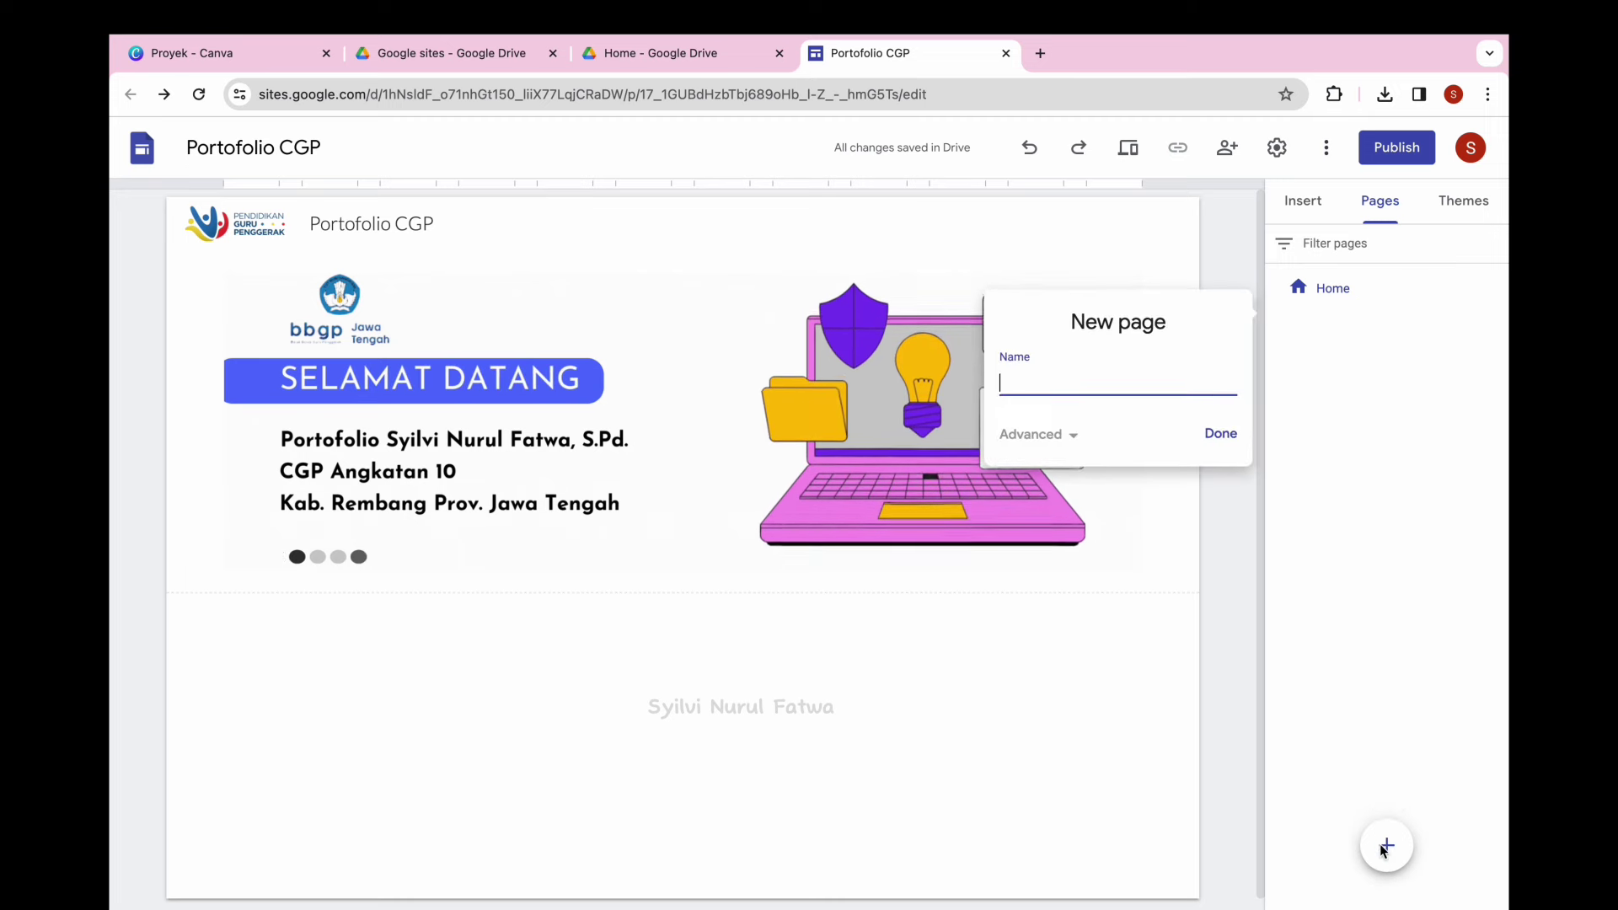
{"action": "type", "text": "Profil"}
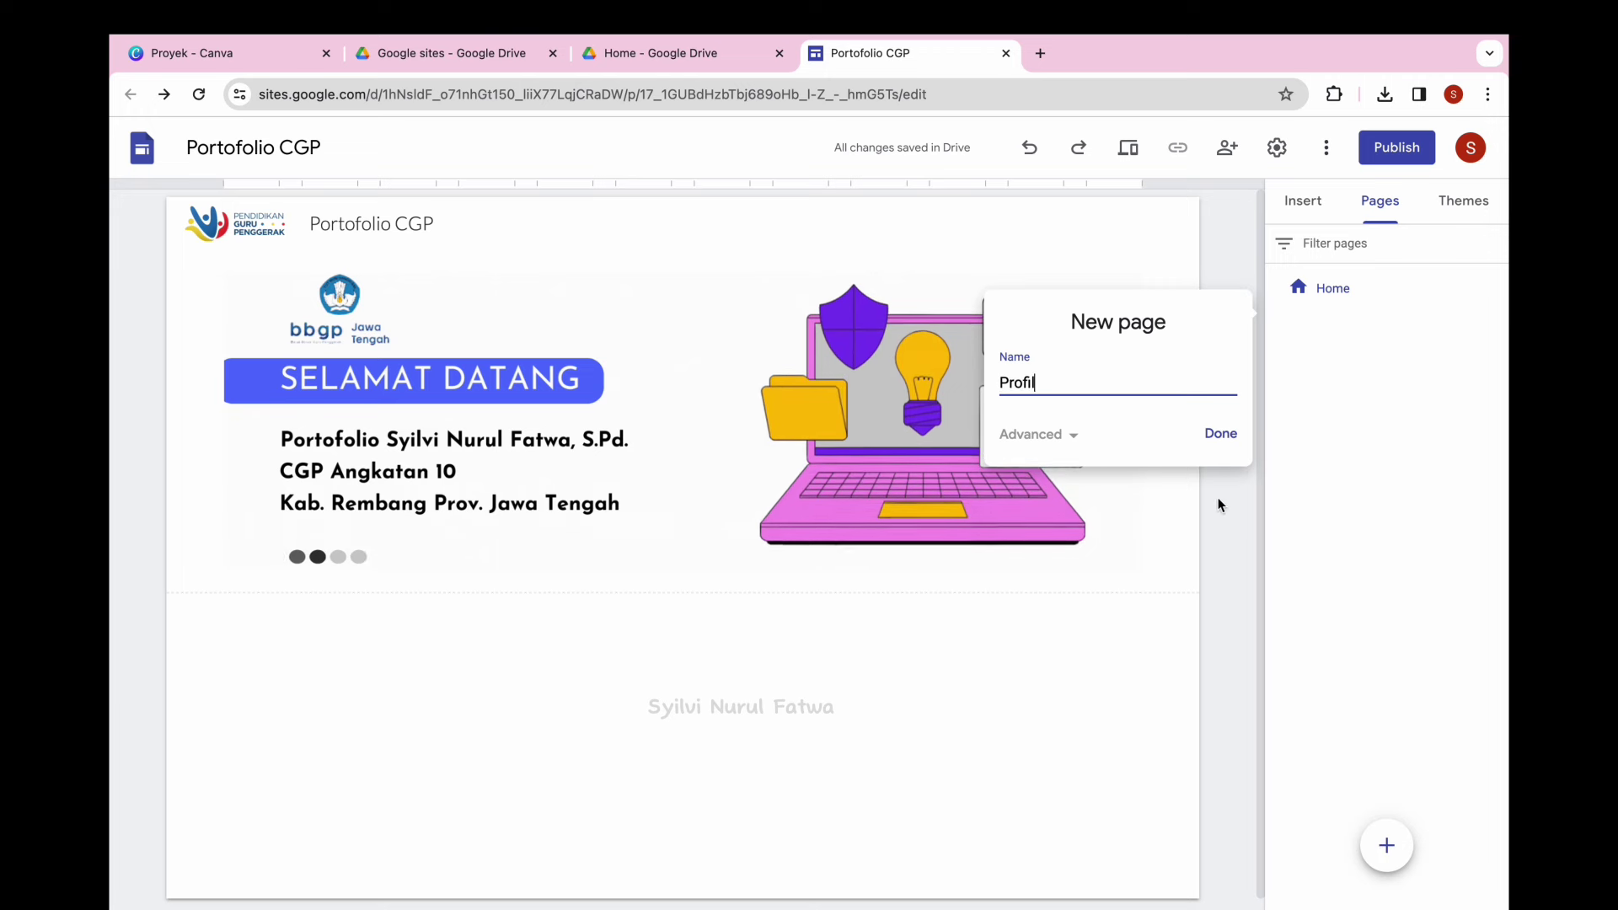
{"action": "left_click", "coordinate": [1220, 434]}
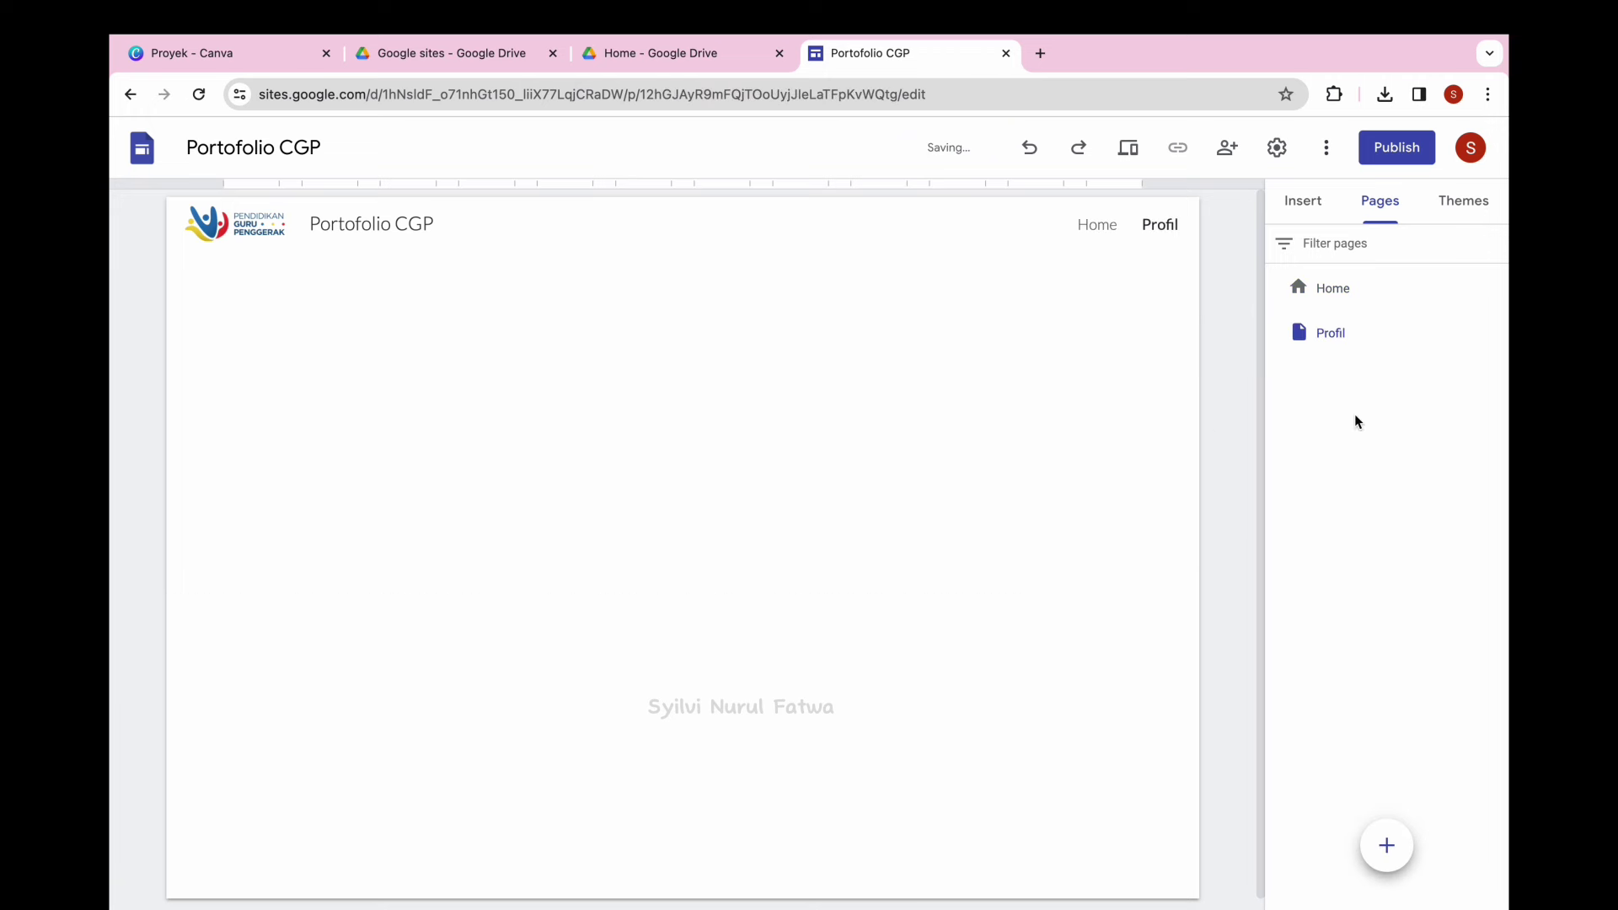
Add a new page named "Aksi Nyata" to the site.
{"action": "left_click", "coordinate": [1386, 845]}
{"action": "type", "text": "Aksi Nyata"}
{"action": "left_click", "coordinate": [1222, 480]}
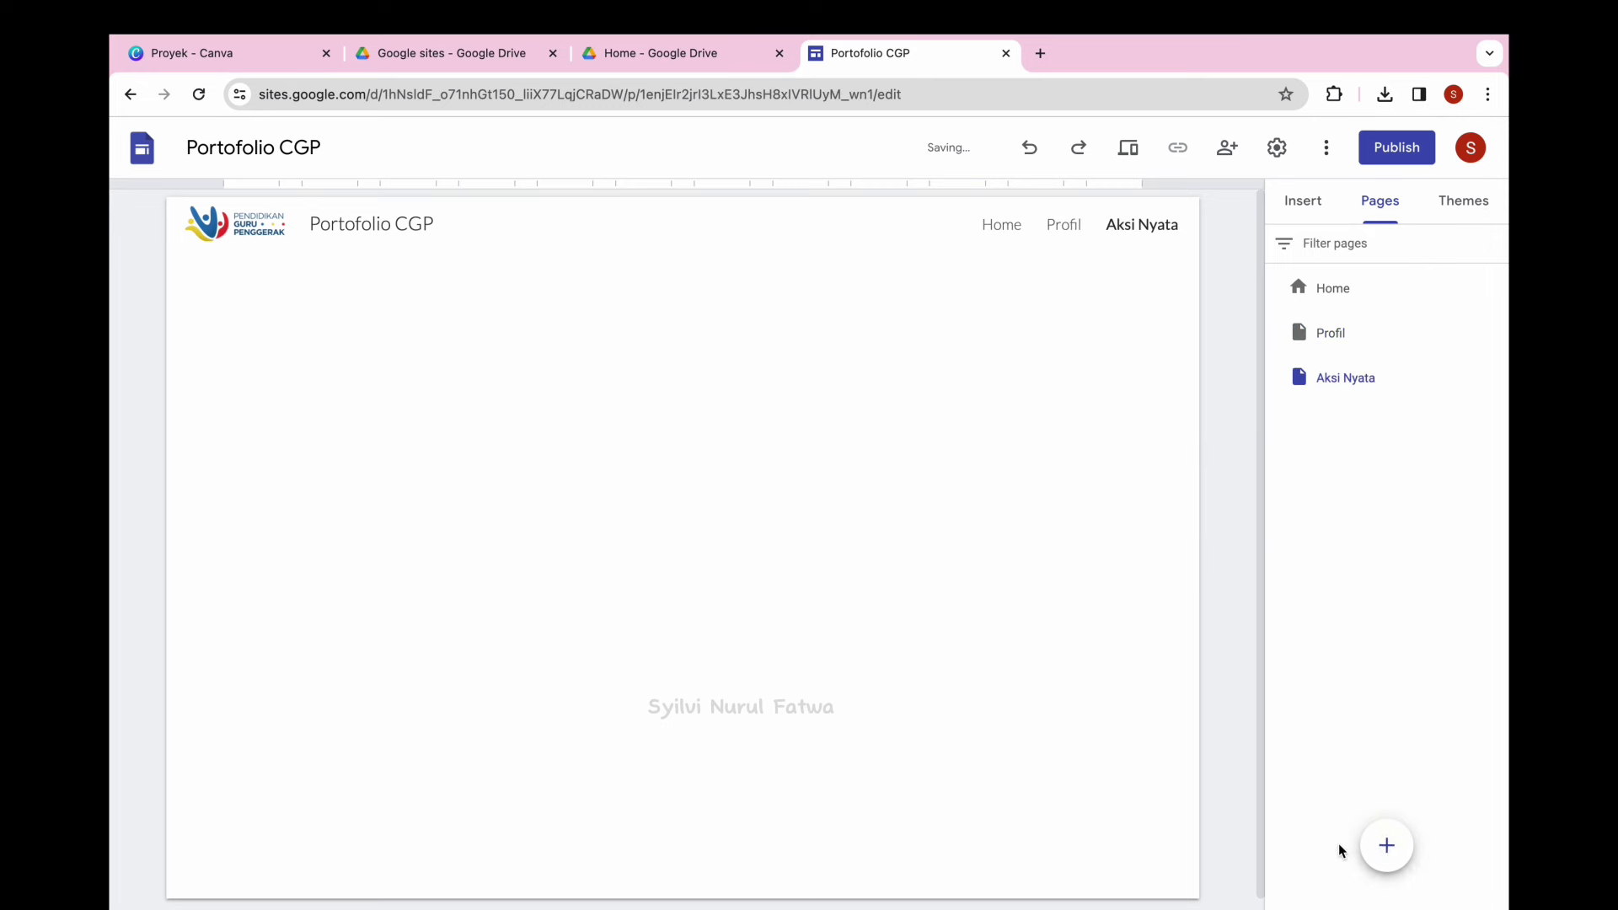
Add two more pages to the site, named "Lokakarya" and "Jurnal Refleksi".
{"action": "left_click", "coordinate": [1395, 852]}
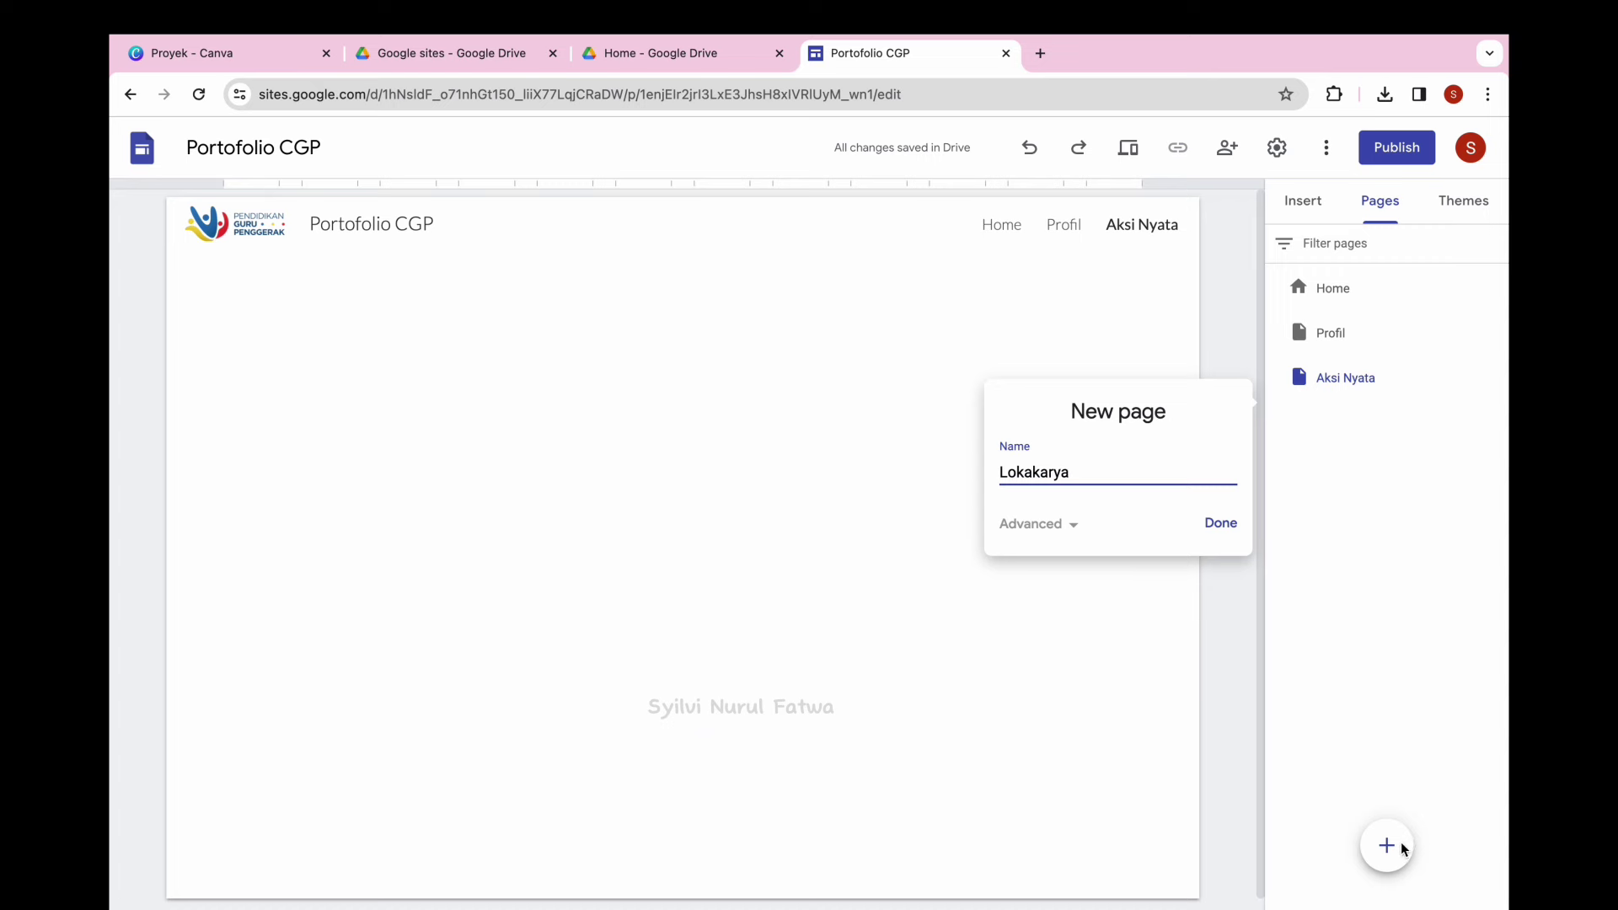
{"action": "left_click", "coordinate": [1222, 524]}
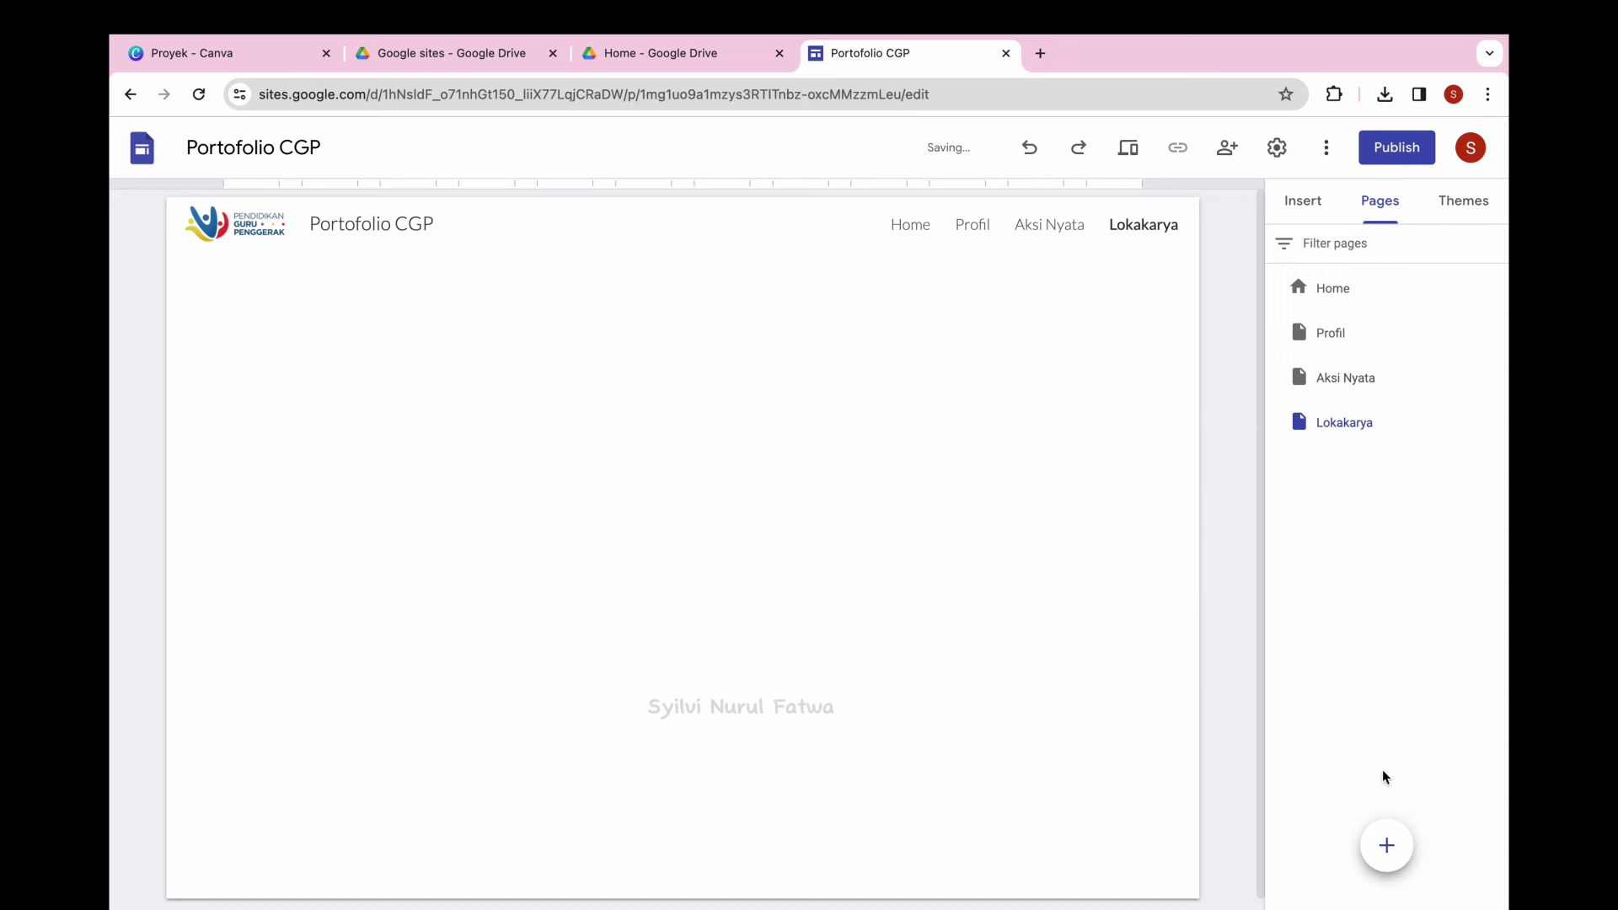
{"action": "left_click", "coordinate": [1363, 841]}
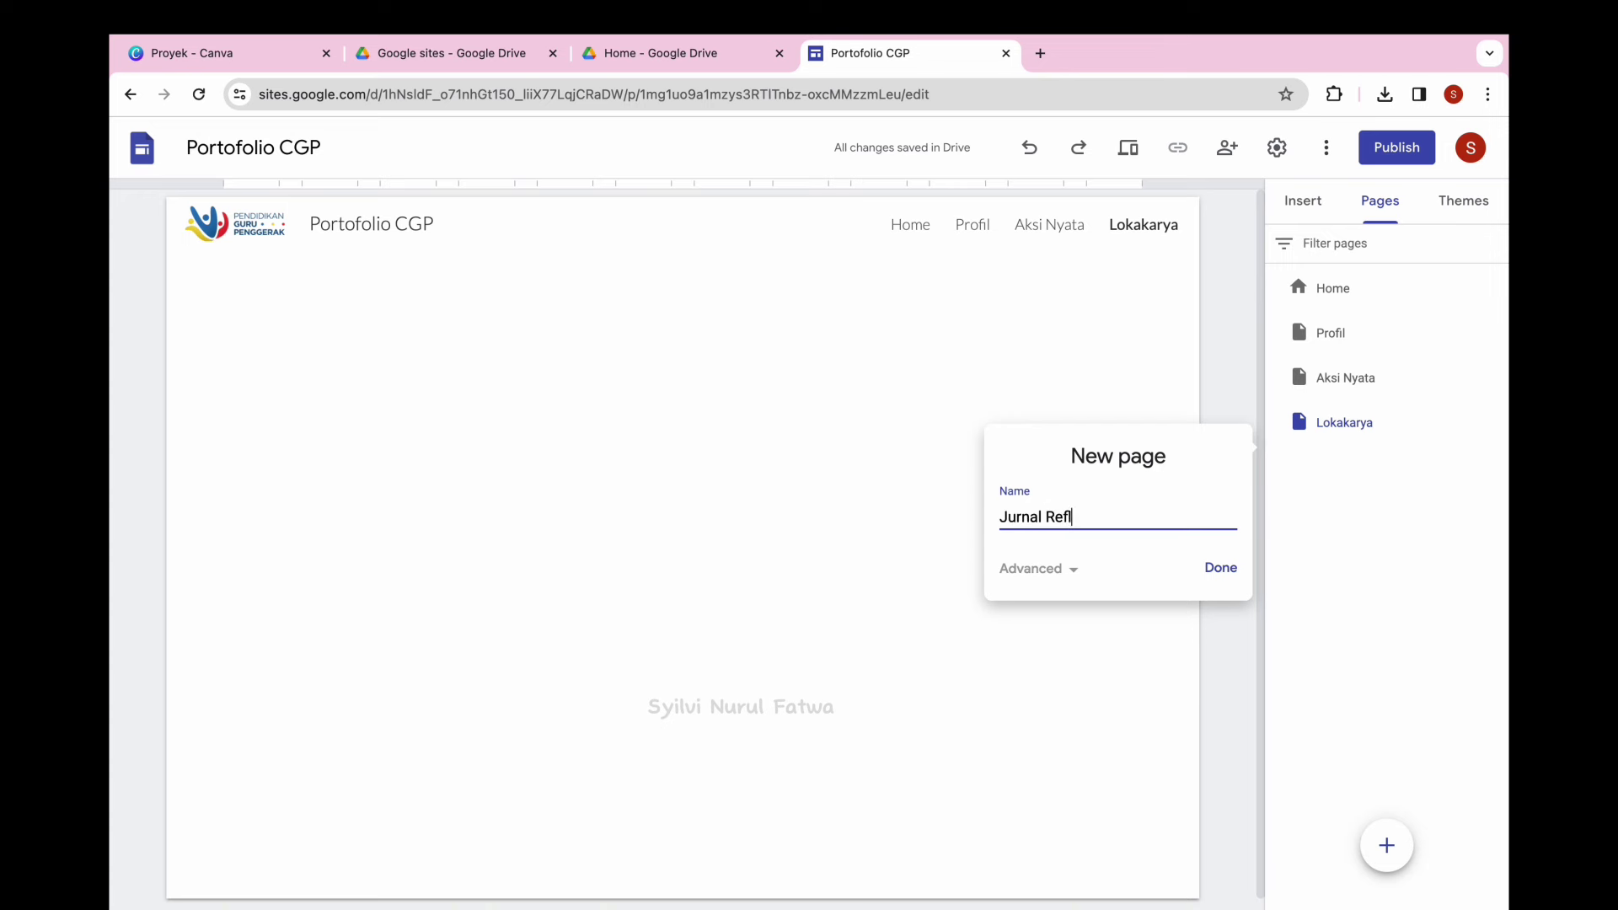
{"action": "left_click", "coordinate": [1221, 567]}
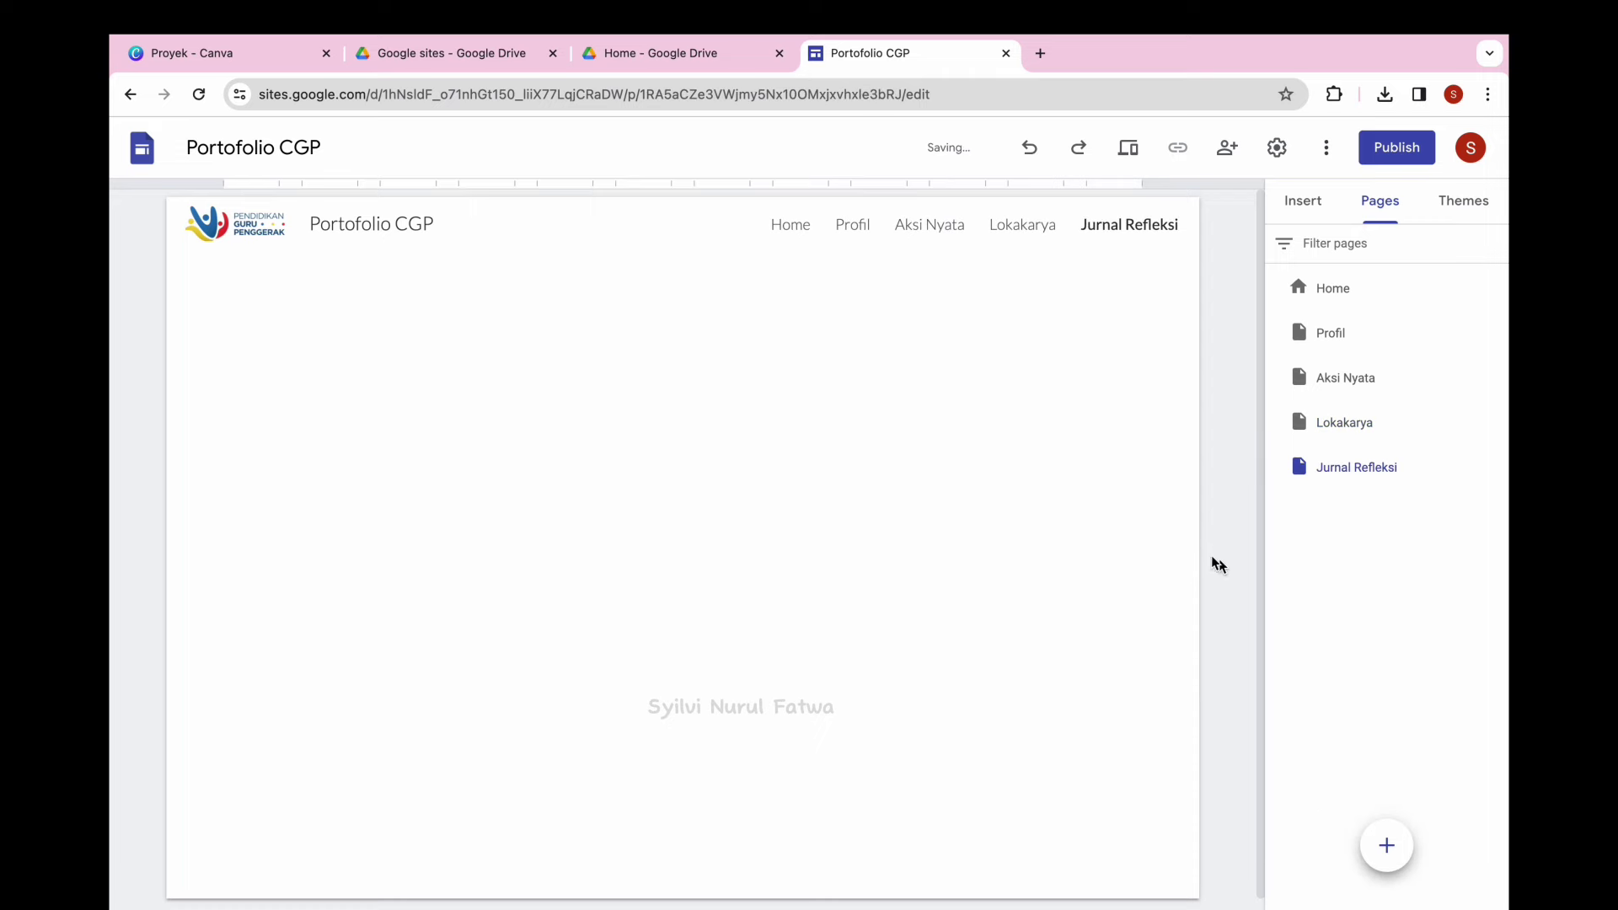
Insert the header google site GIF from Google Drive on the Profil page and enlarge it to the full content width.
{"action": "left_click", "coordinate": [792, 226]}
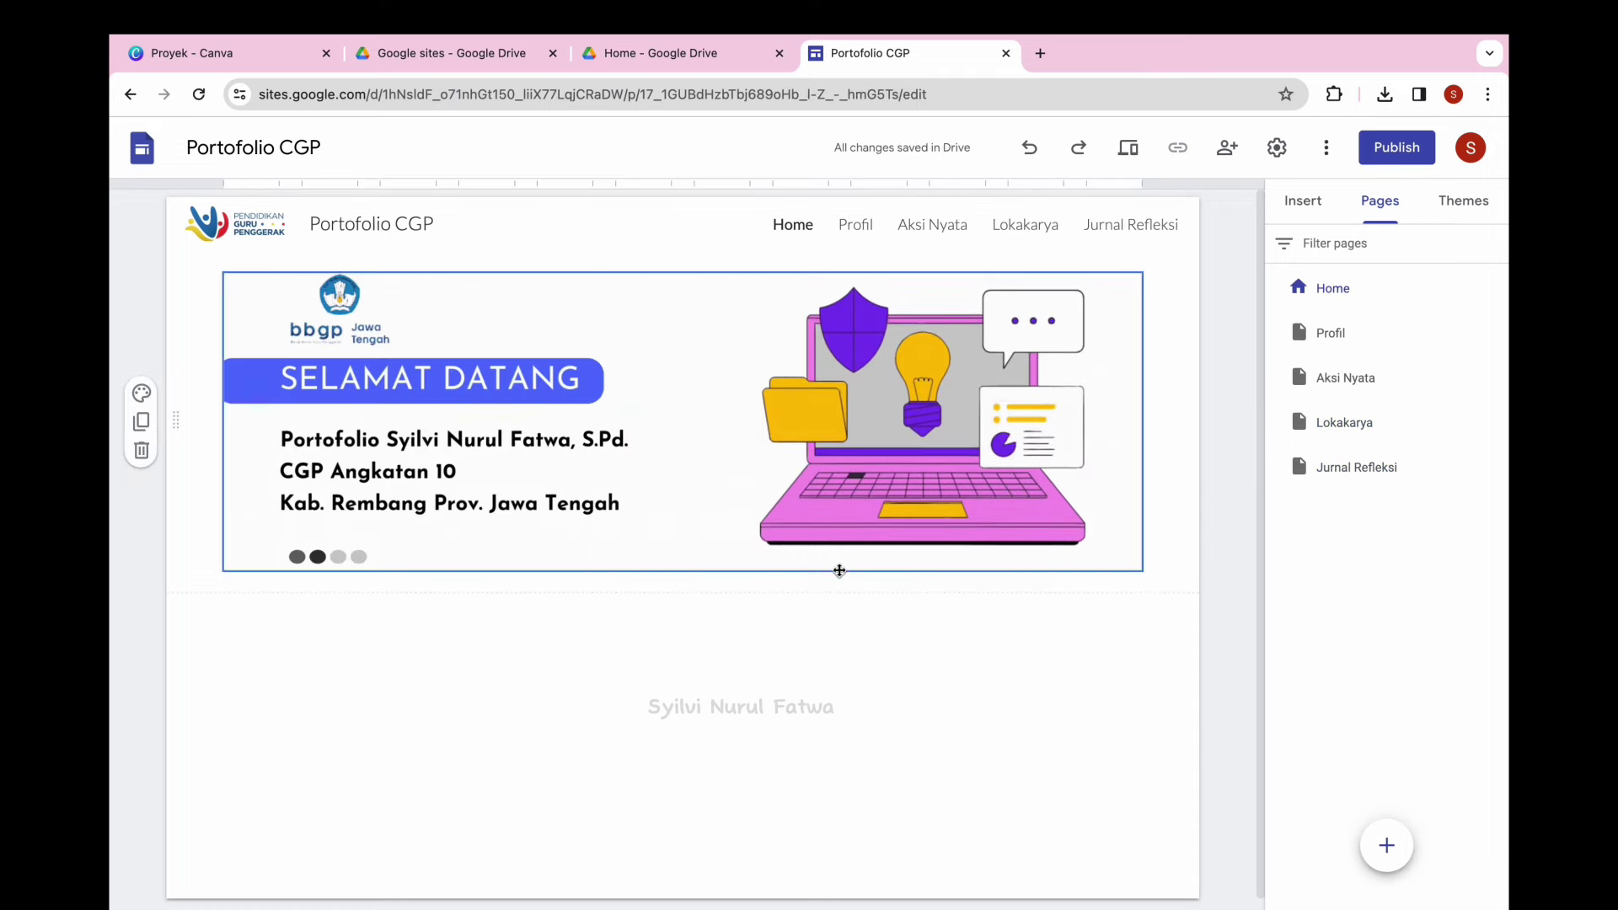
{"action": "left_click", "coordinate": [851, 227]}
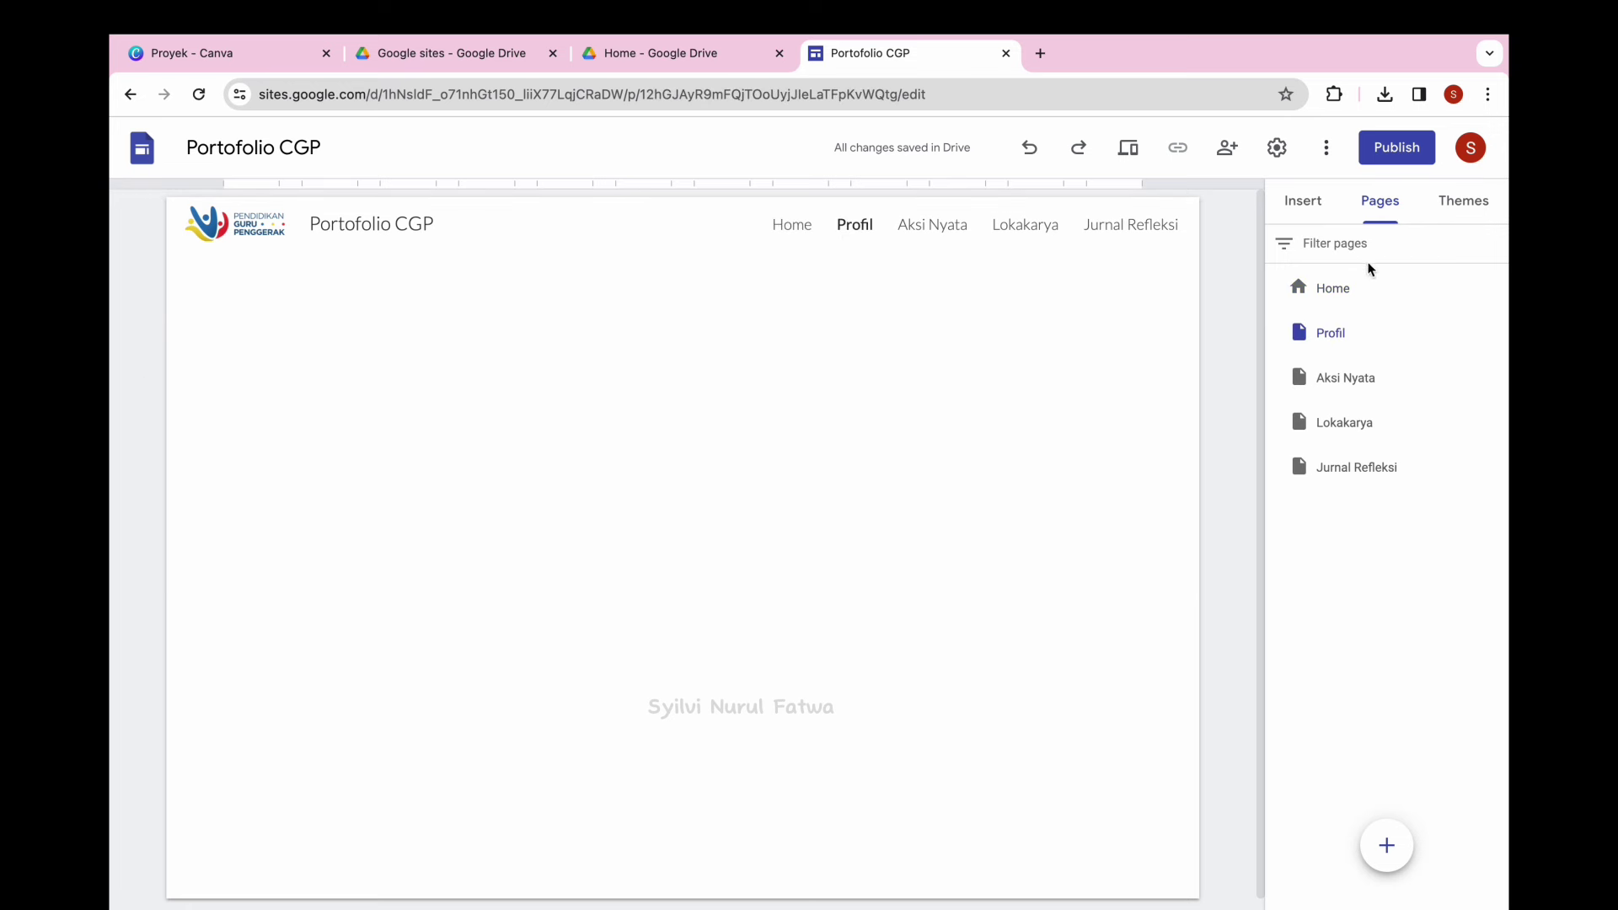
{"action": "left_click", "coordinate": [1336, 209]}
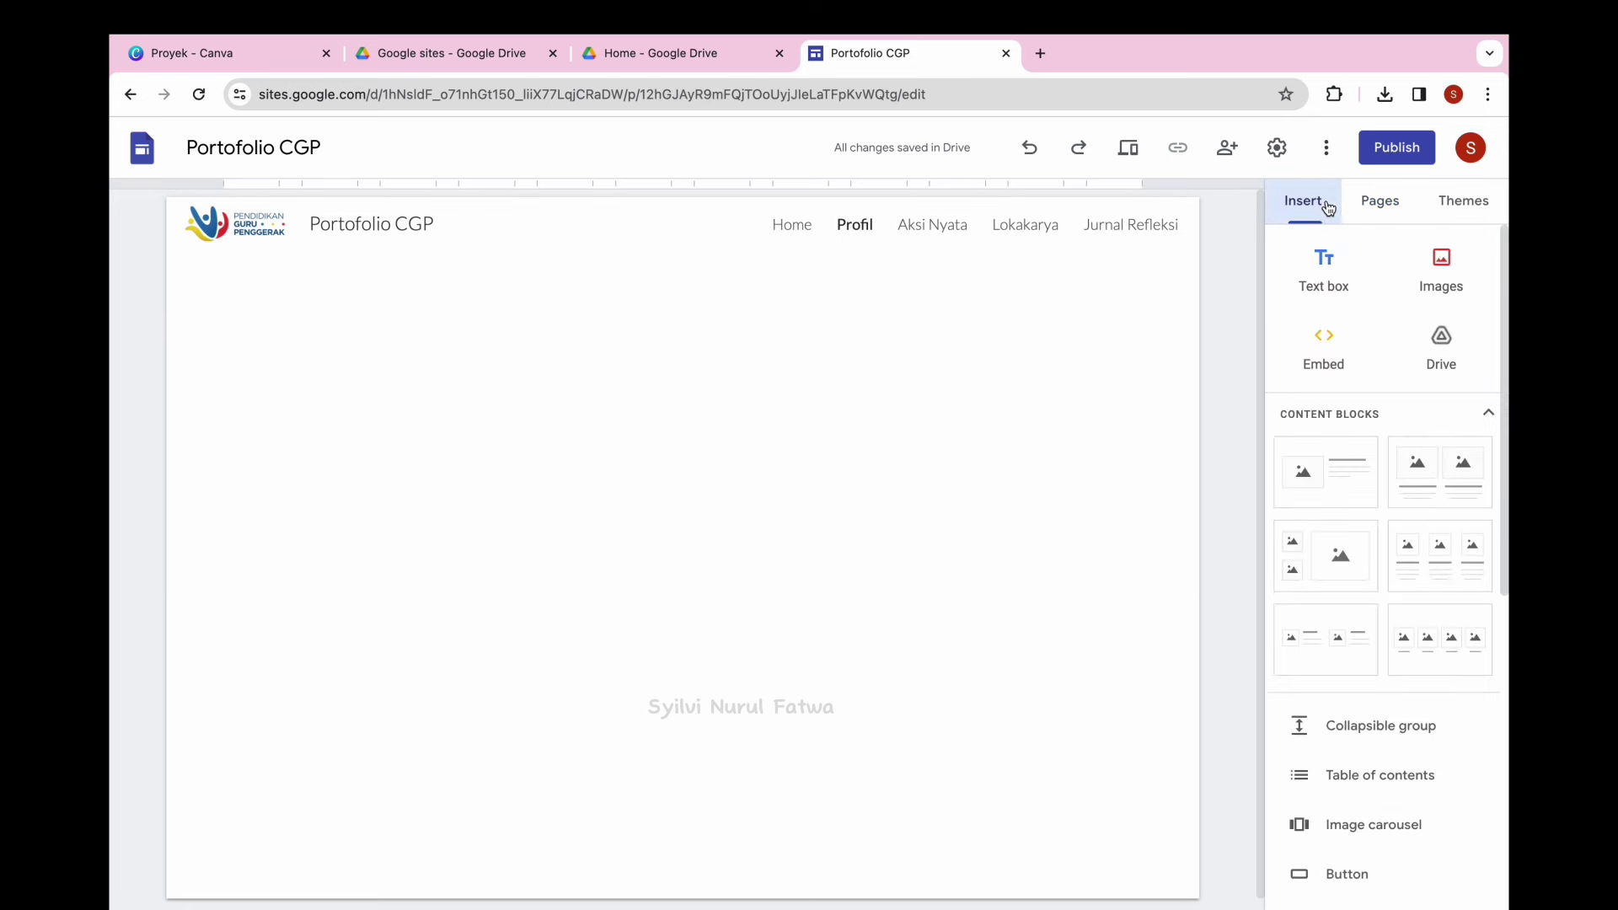
{"action": "left_click", "coordinate": [1441, 283]}
{"action": "left_click", "coordinate": [1456, 381]}
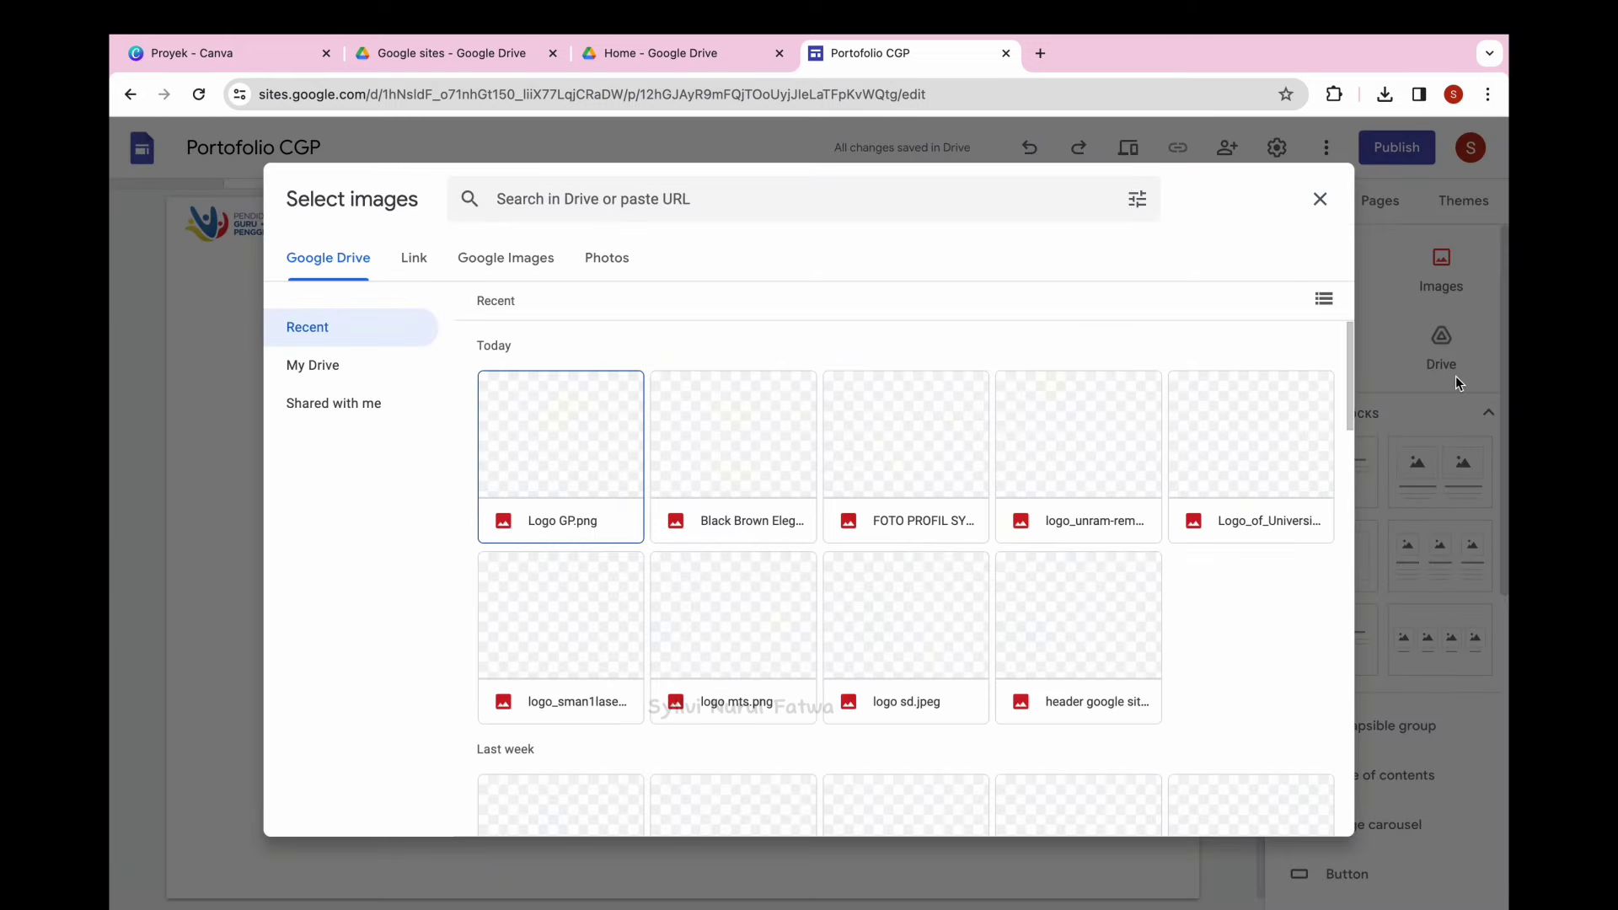
{"action": "scroll", "coordinate": [906, 505], "scroll_direction": "down", "scroll_amount": 3}
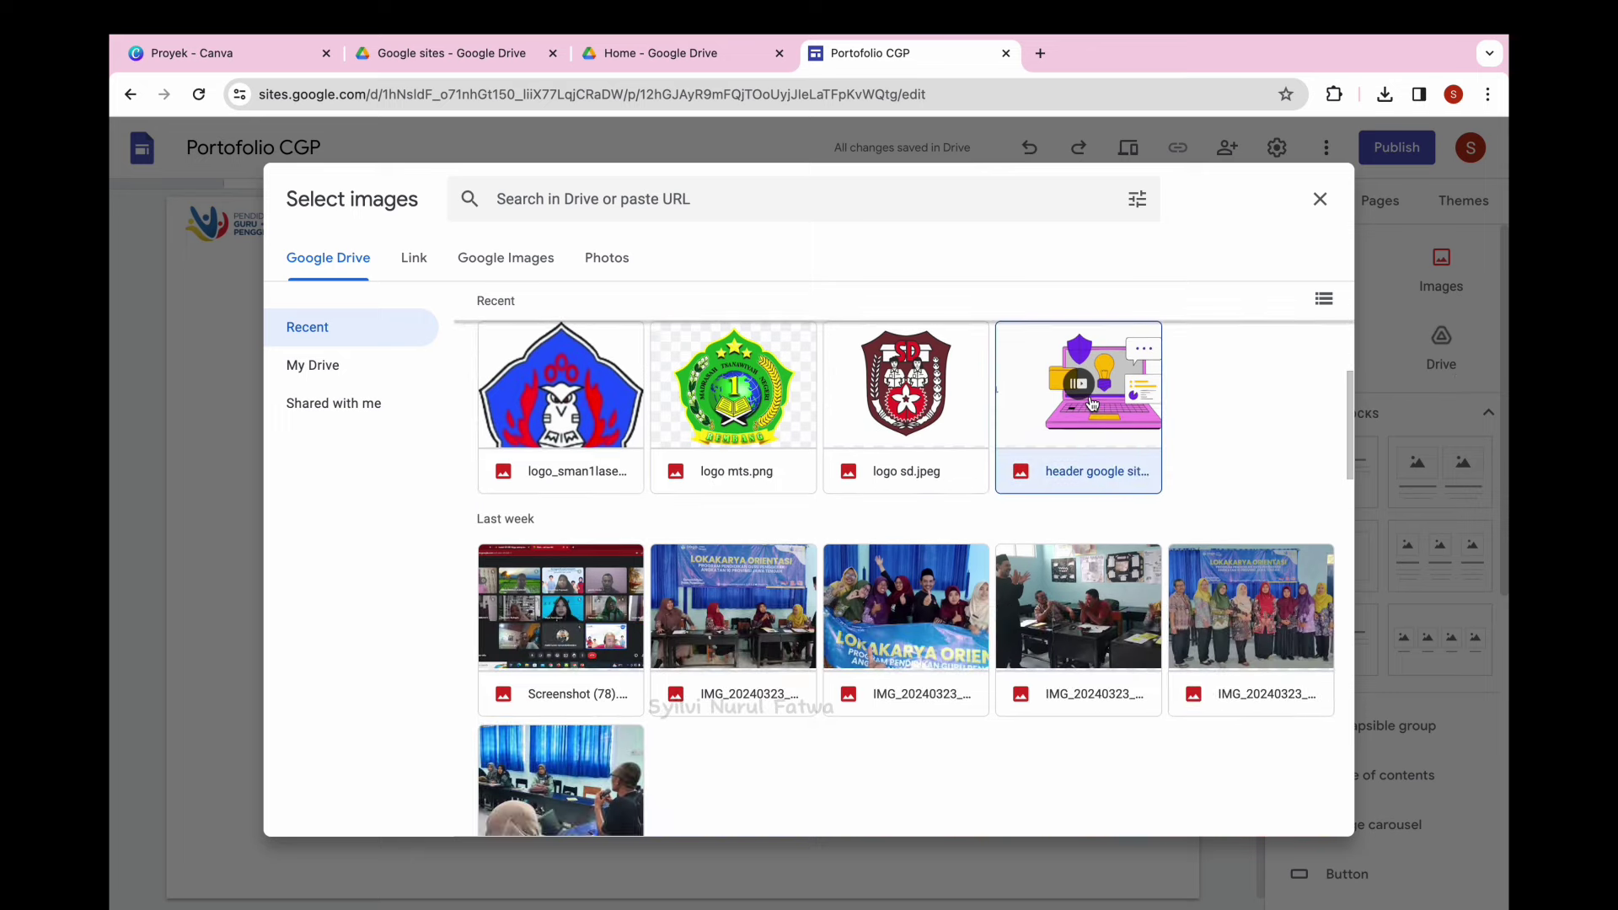
{"action": "left_click", "coordinate": [1087, 405]}
{"action": "left_click", "coordinate": [1295, 822]}
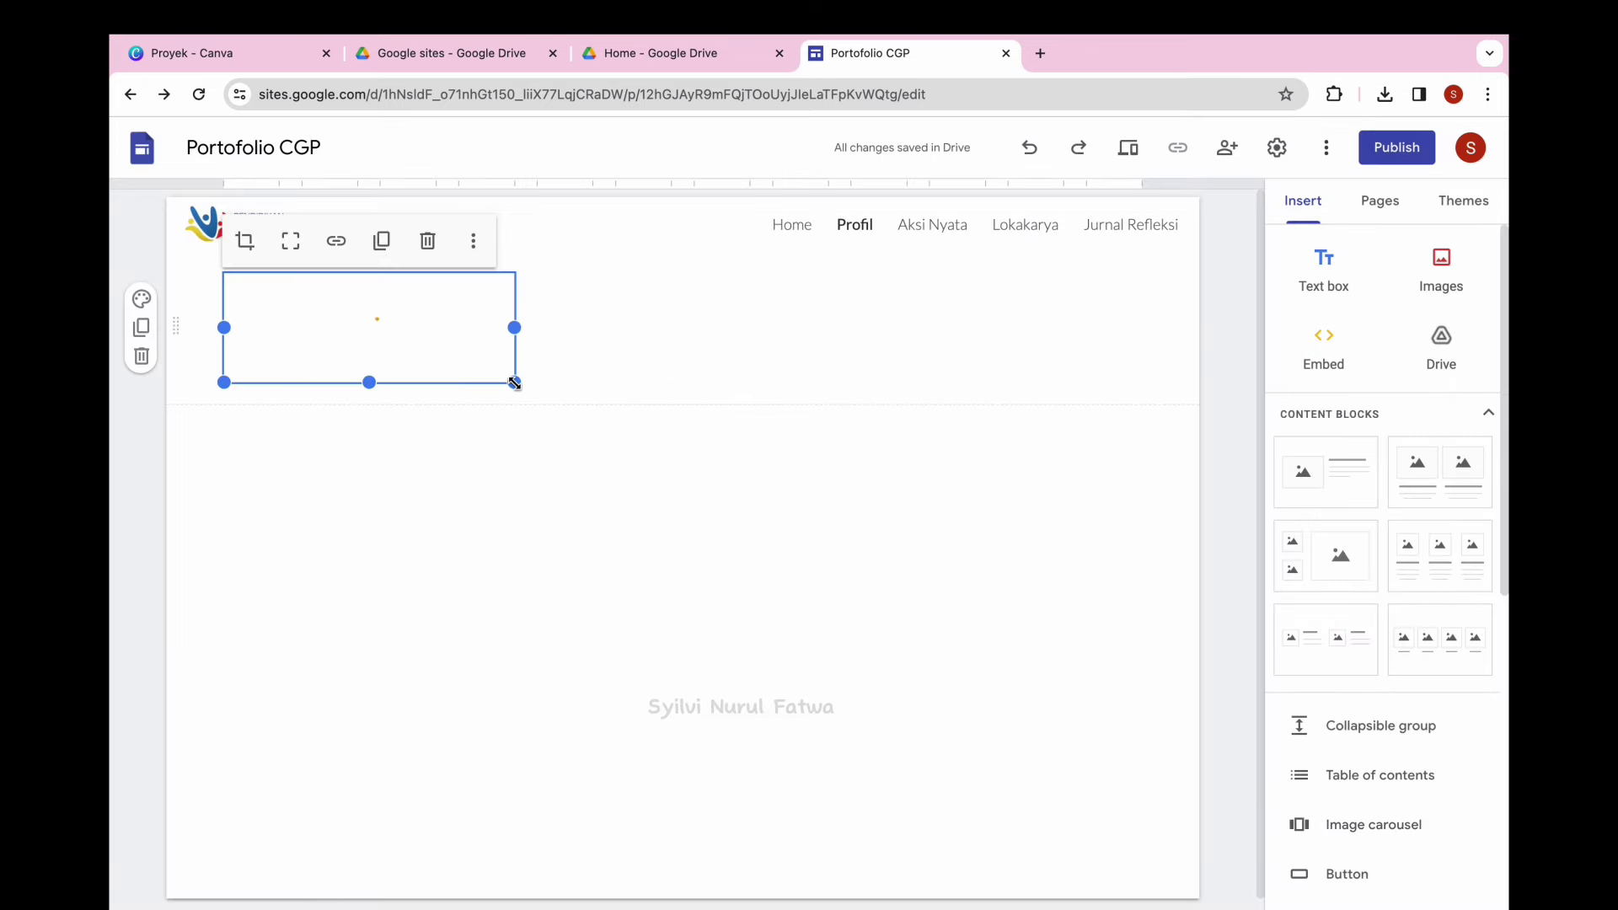
{"action": "left_click_drag", "start_coordinate": [514, 383], "coordinate": [1155, 522]}
Insert the header google site GIF from Google Drive on the Aksi Nyata page and enlarge it to the full content width.
{"action": "left_click", "coordinate": [935, 229]}
{"action": "left_click", "coordinate": [1437, 268]}
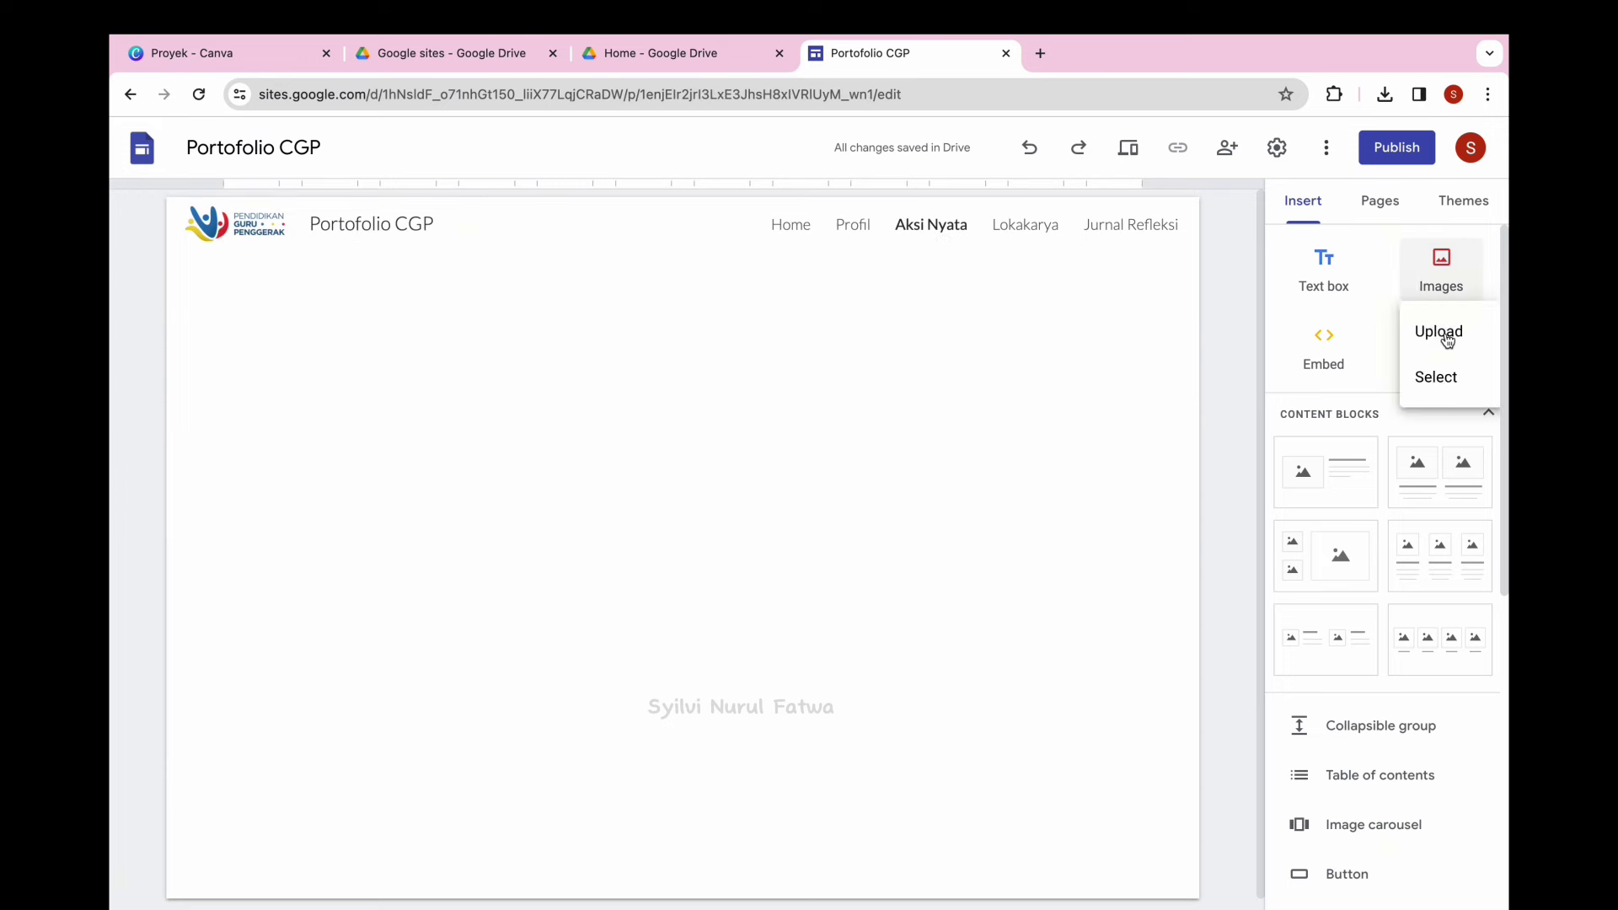
{"action": "left_click", "coordinate": [1441, 377]}
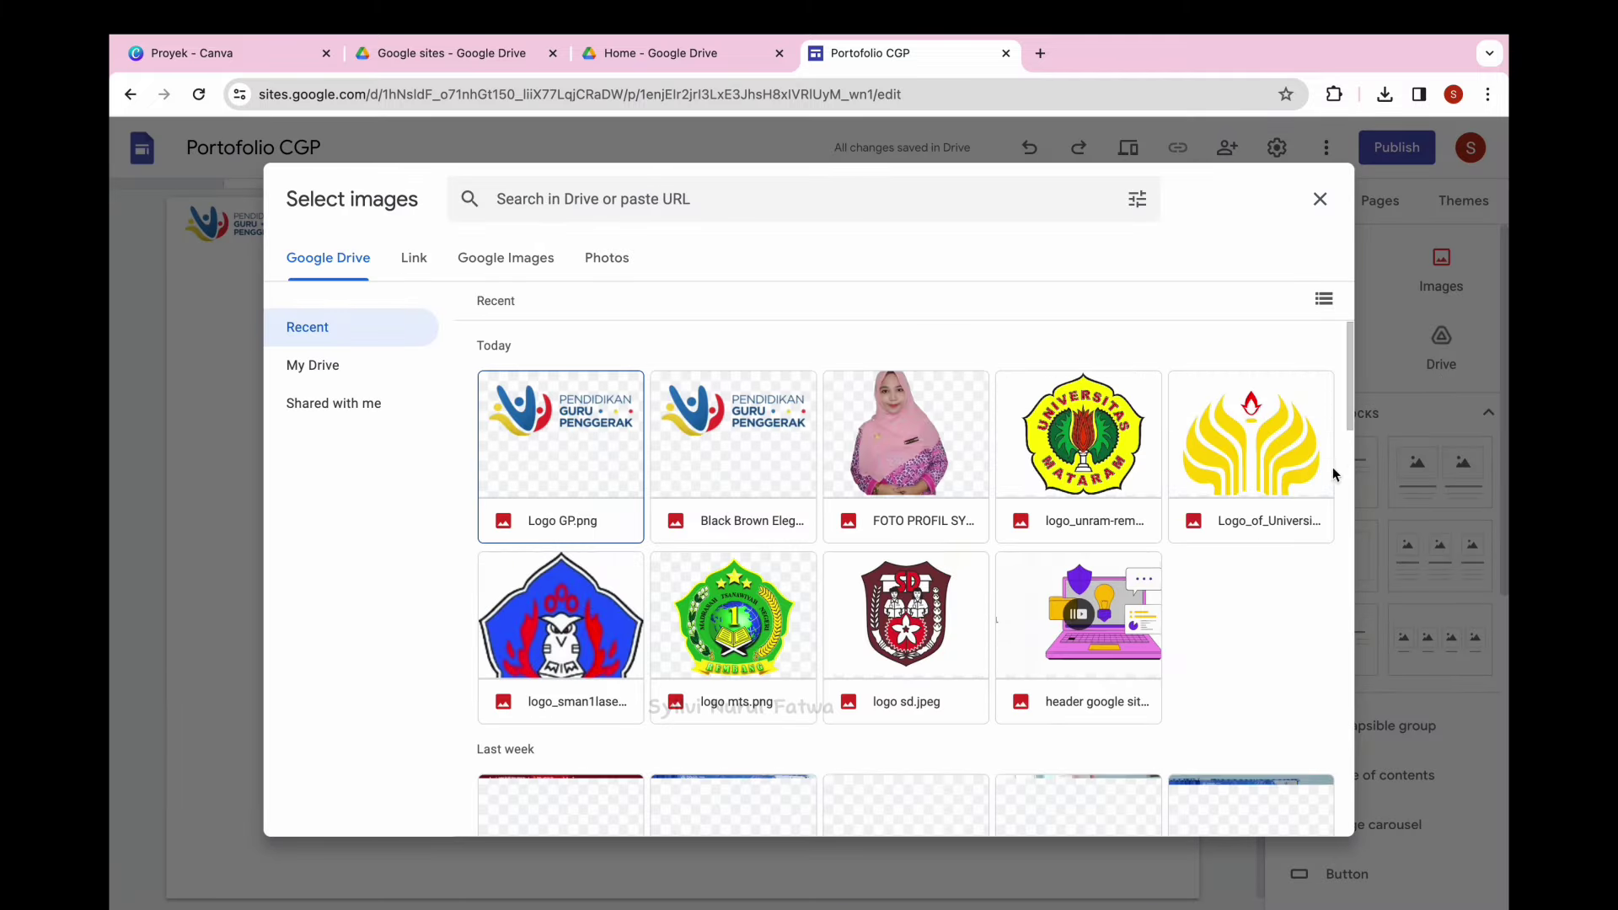
{"action": "left_click", "coordinate": [1070, 614]}
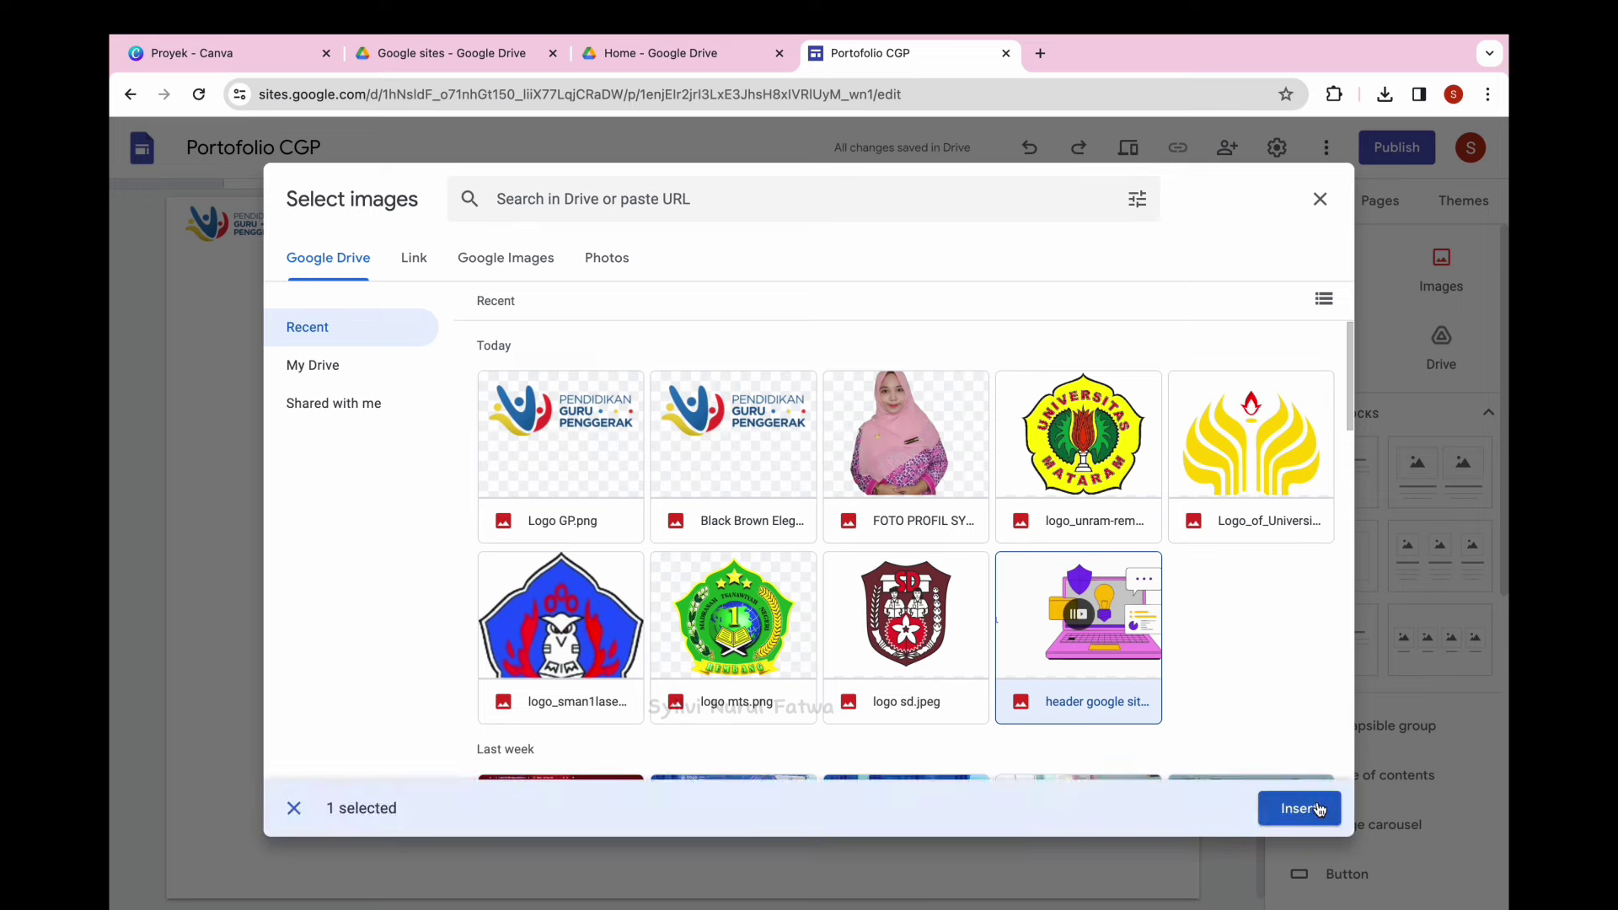
{"action": "left_click", "coordinate": [1298, 810]}
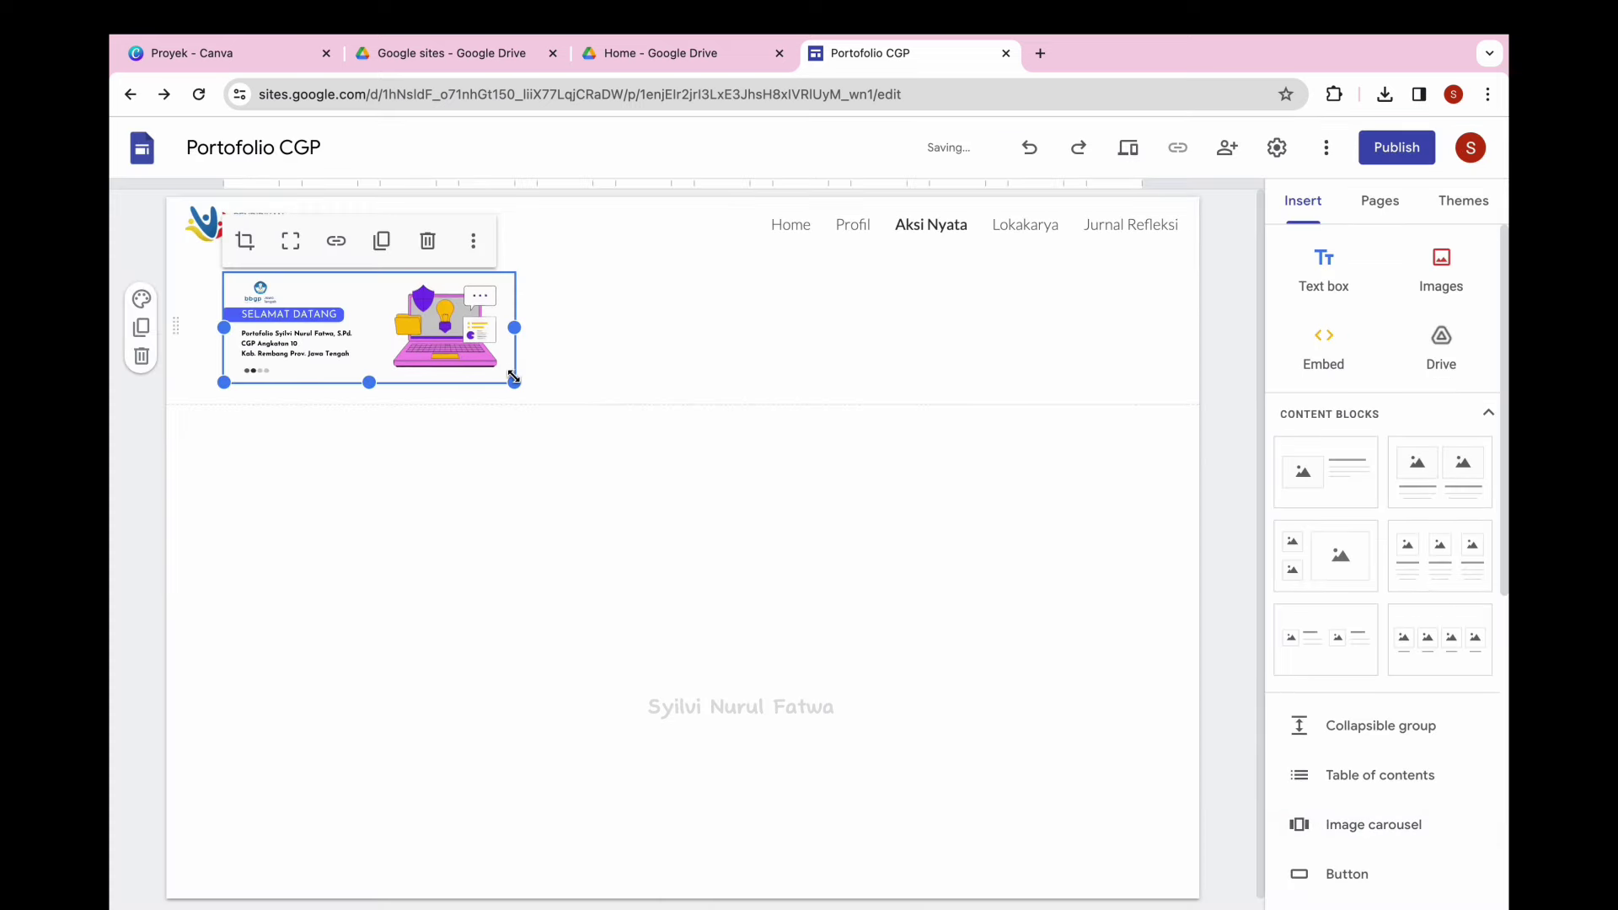
{"action": "left_click_drag", "start_coordinate": [514, 381], "coordinate": [1166, 590]}
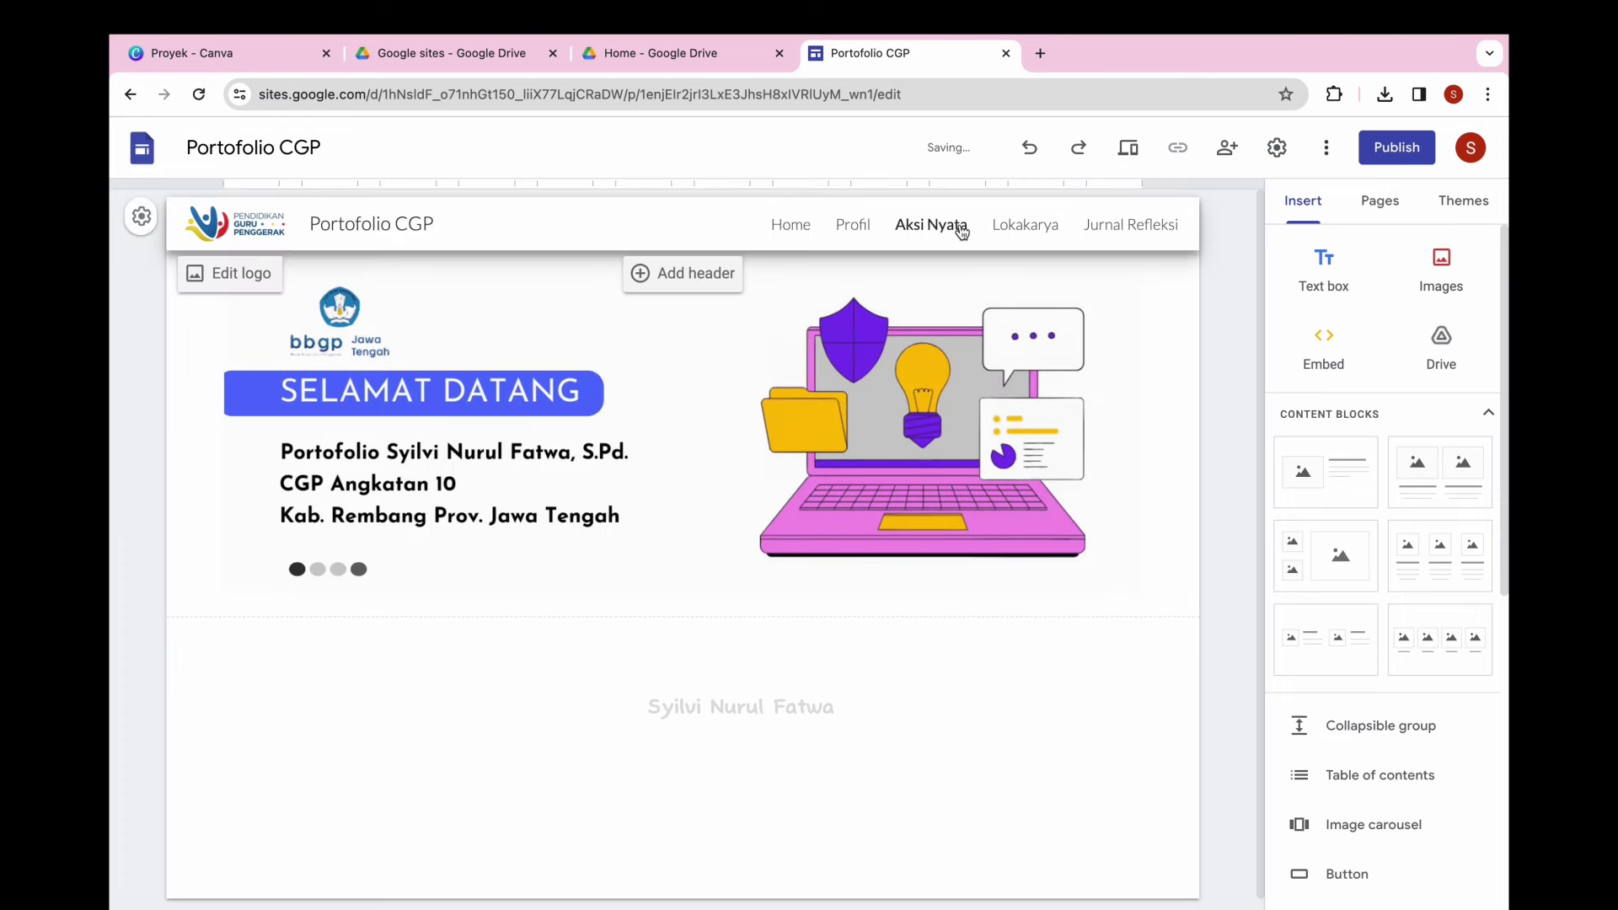
Upload "header google site.gif" from the computer to the Lokakarya page and enlarge it to the full content width.
{"action": "left_click", "coordinate": [1024, 241]}
{"action": "left_click", "coordinate": [1435, 283]}
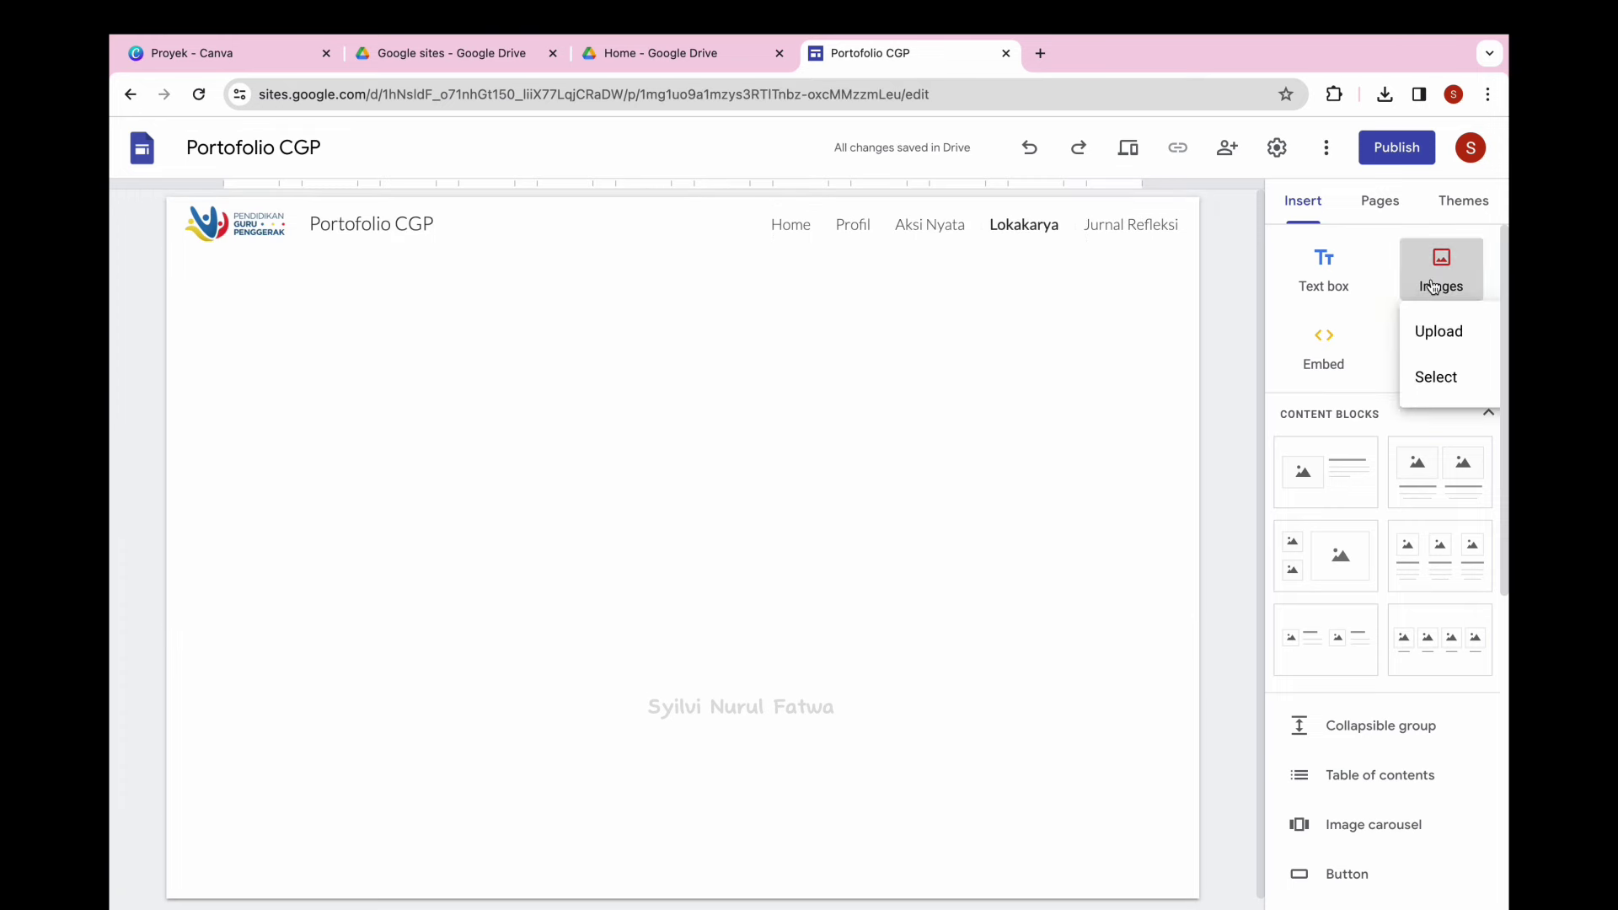
{"action": "left_click", "coordinate": [1474, 332]}
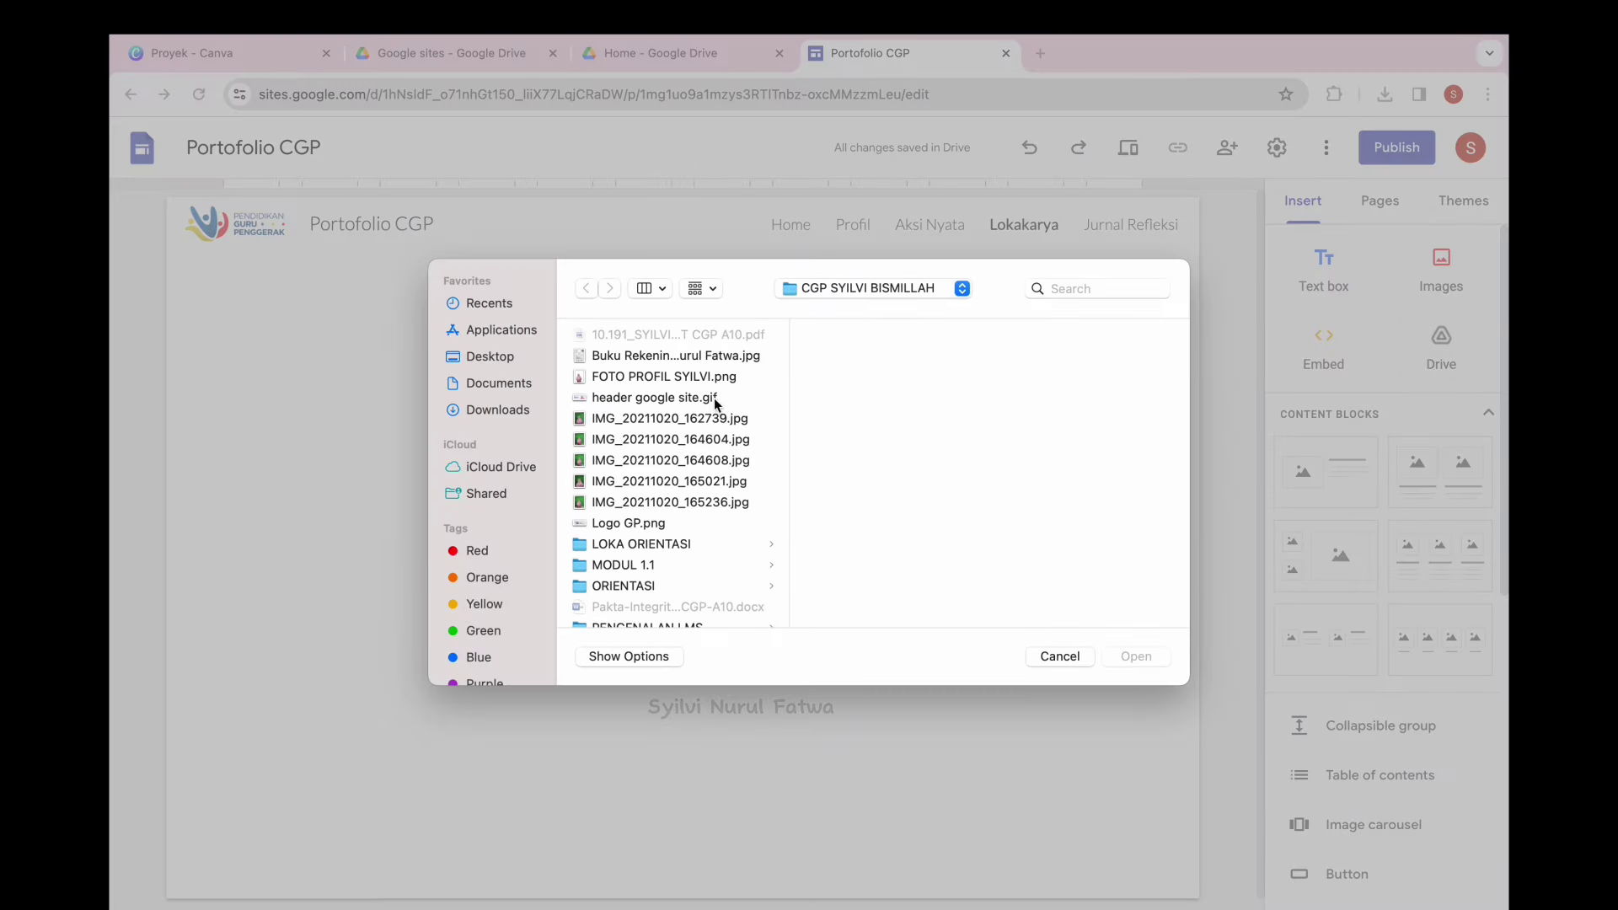
{"action": "left_click", "coordinate": [720, 400]}
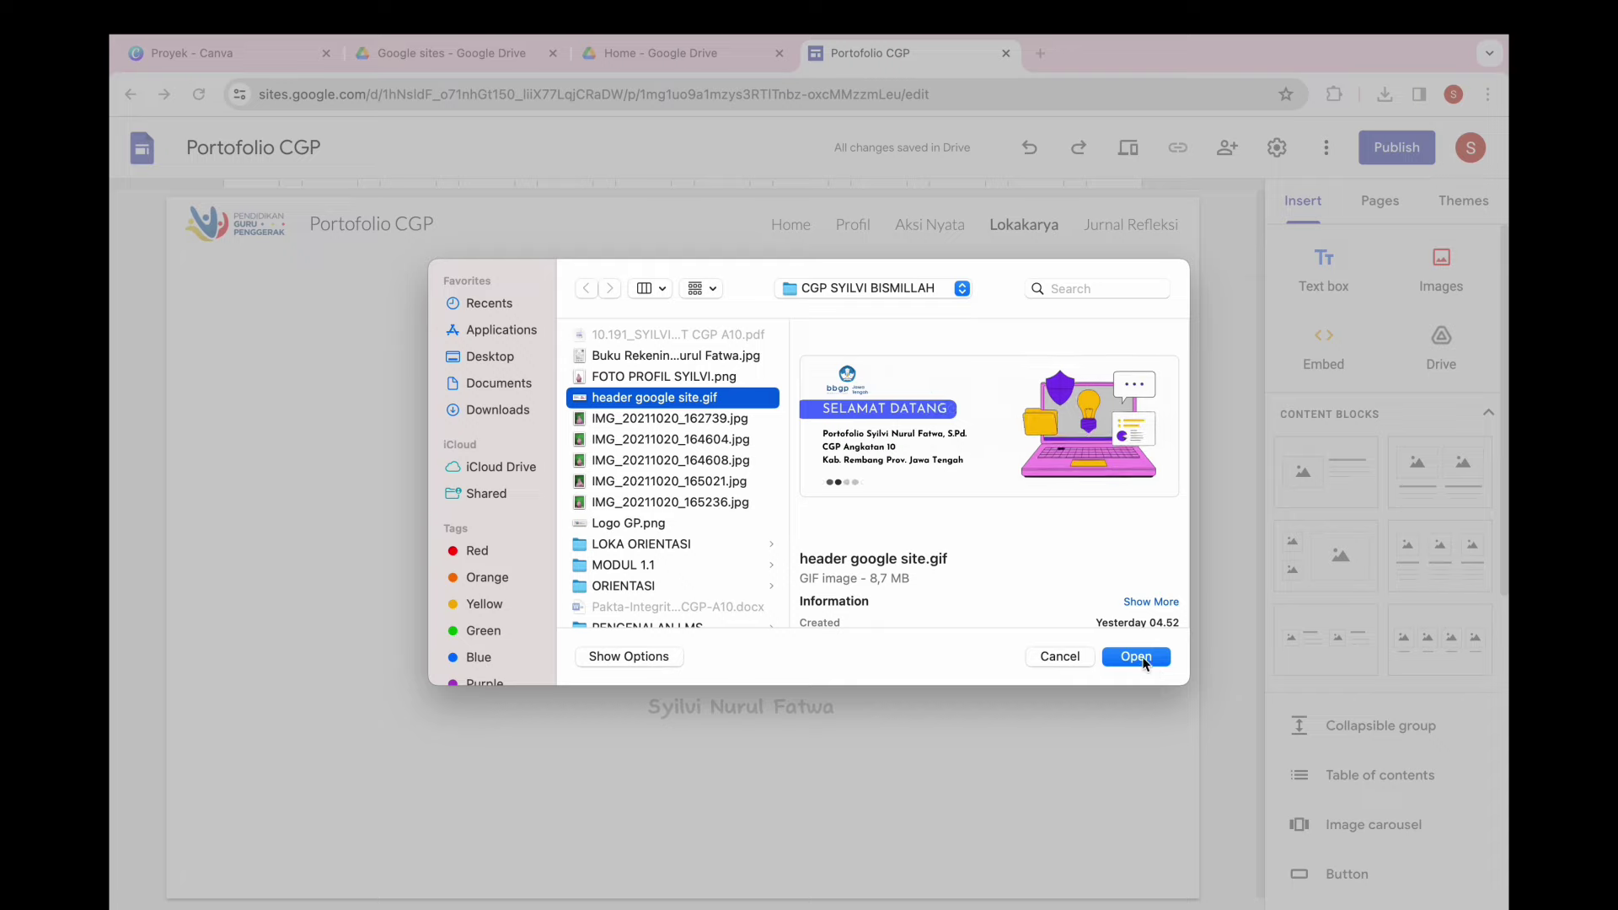
{"action": "left_click", "coordinate": [1143, 659]}
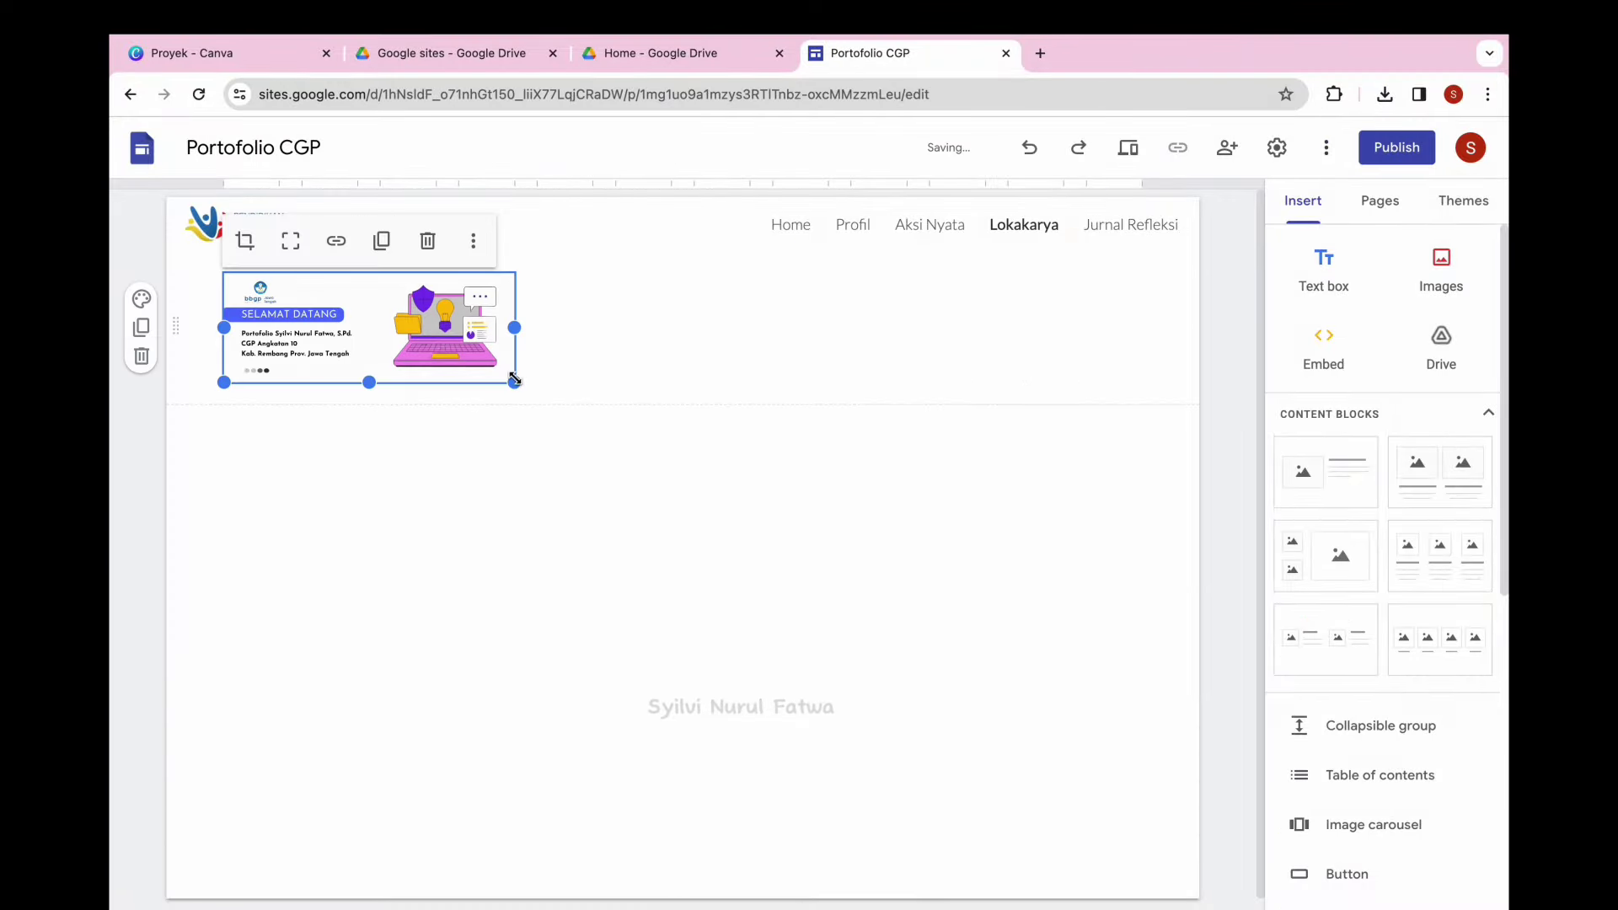
{"action": "left_click_drag", "start_coordinate": [514, 381], "coordinate": [1178, 595]}
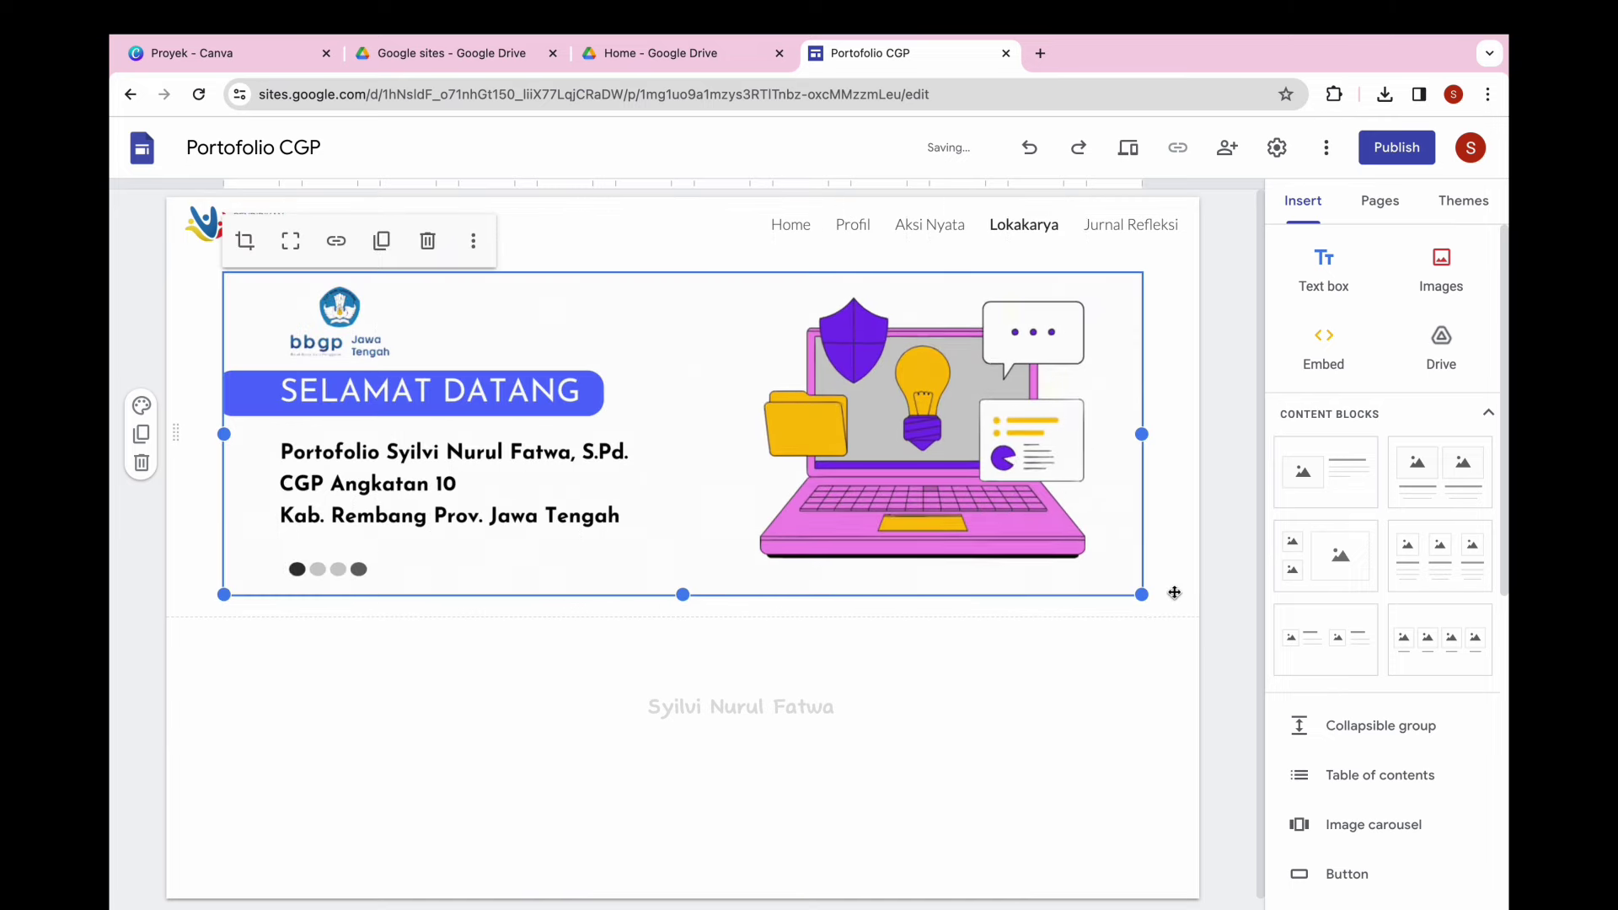
Upload "header google site.gif" from the computer to the Jurnal Refleksi page and enlarge it to the full content width.
{"action": "left_click", "coordinate": [1126, 224]}
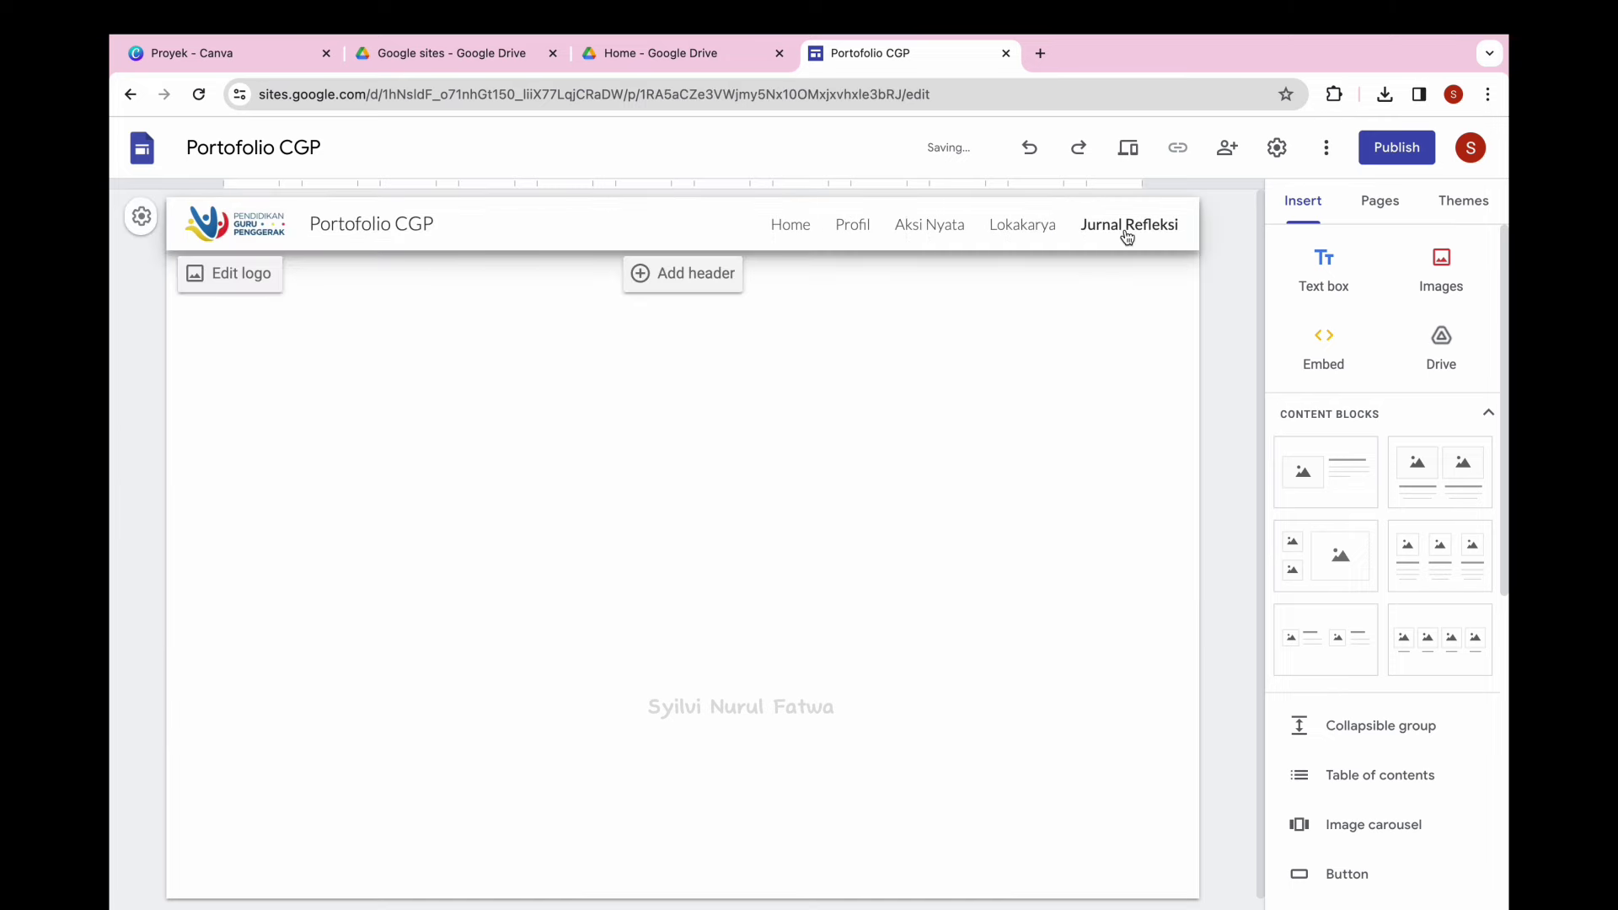
{"action": "left_click", "coordinate": [1438, 268]}
{"action": "left_click", "coordinate": [1454, 333]}
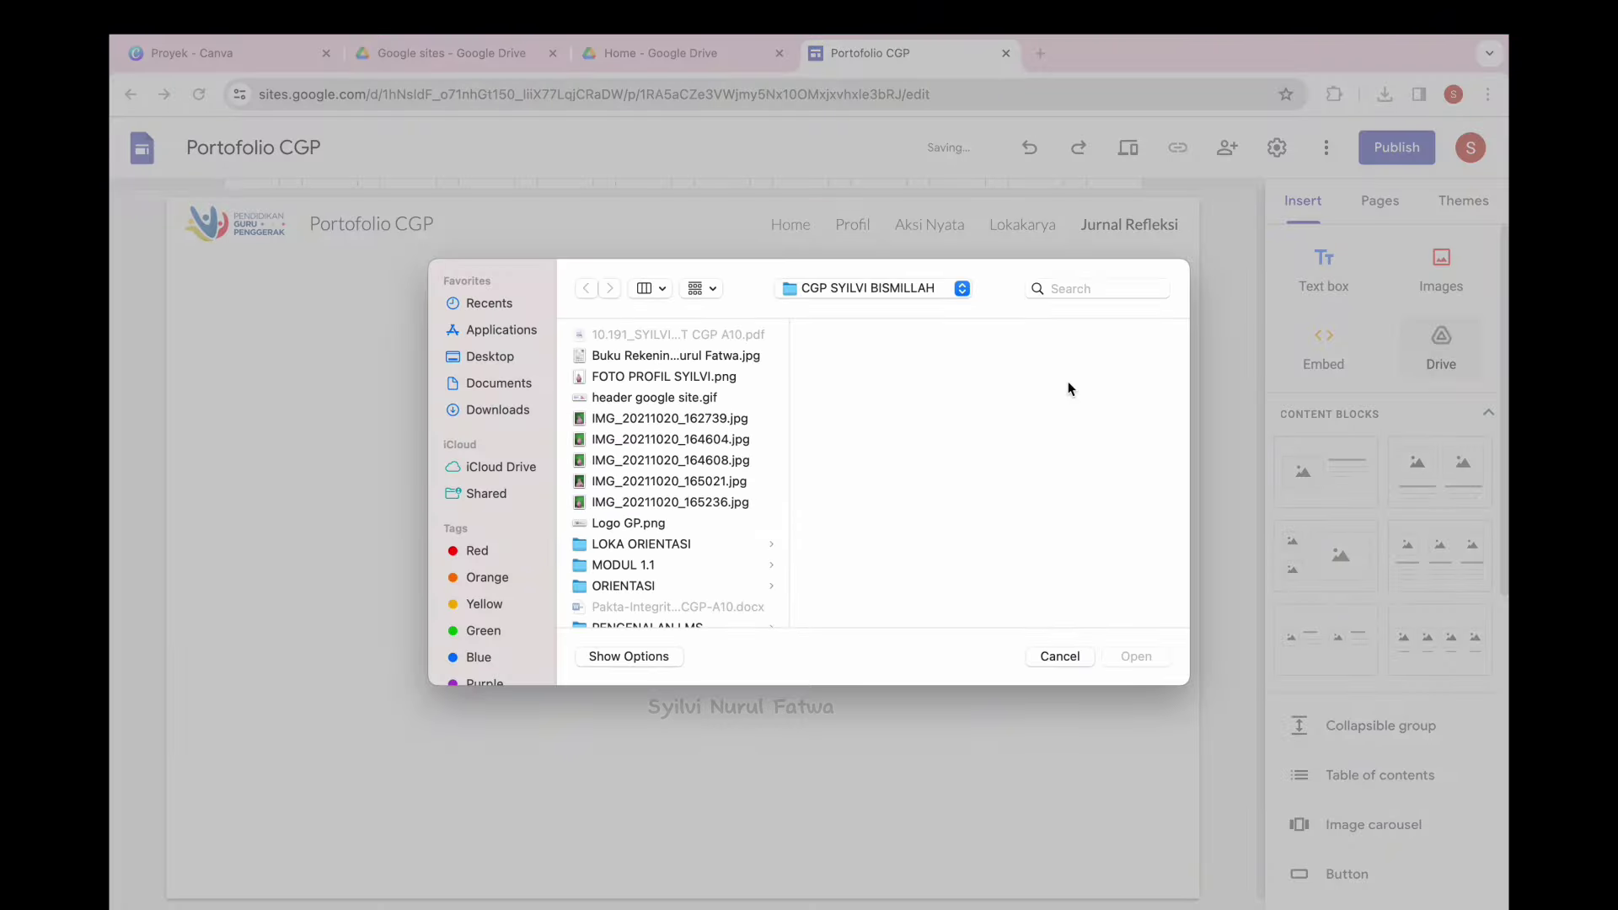
{"action": "left_click", "coordinate": [700, 398]}
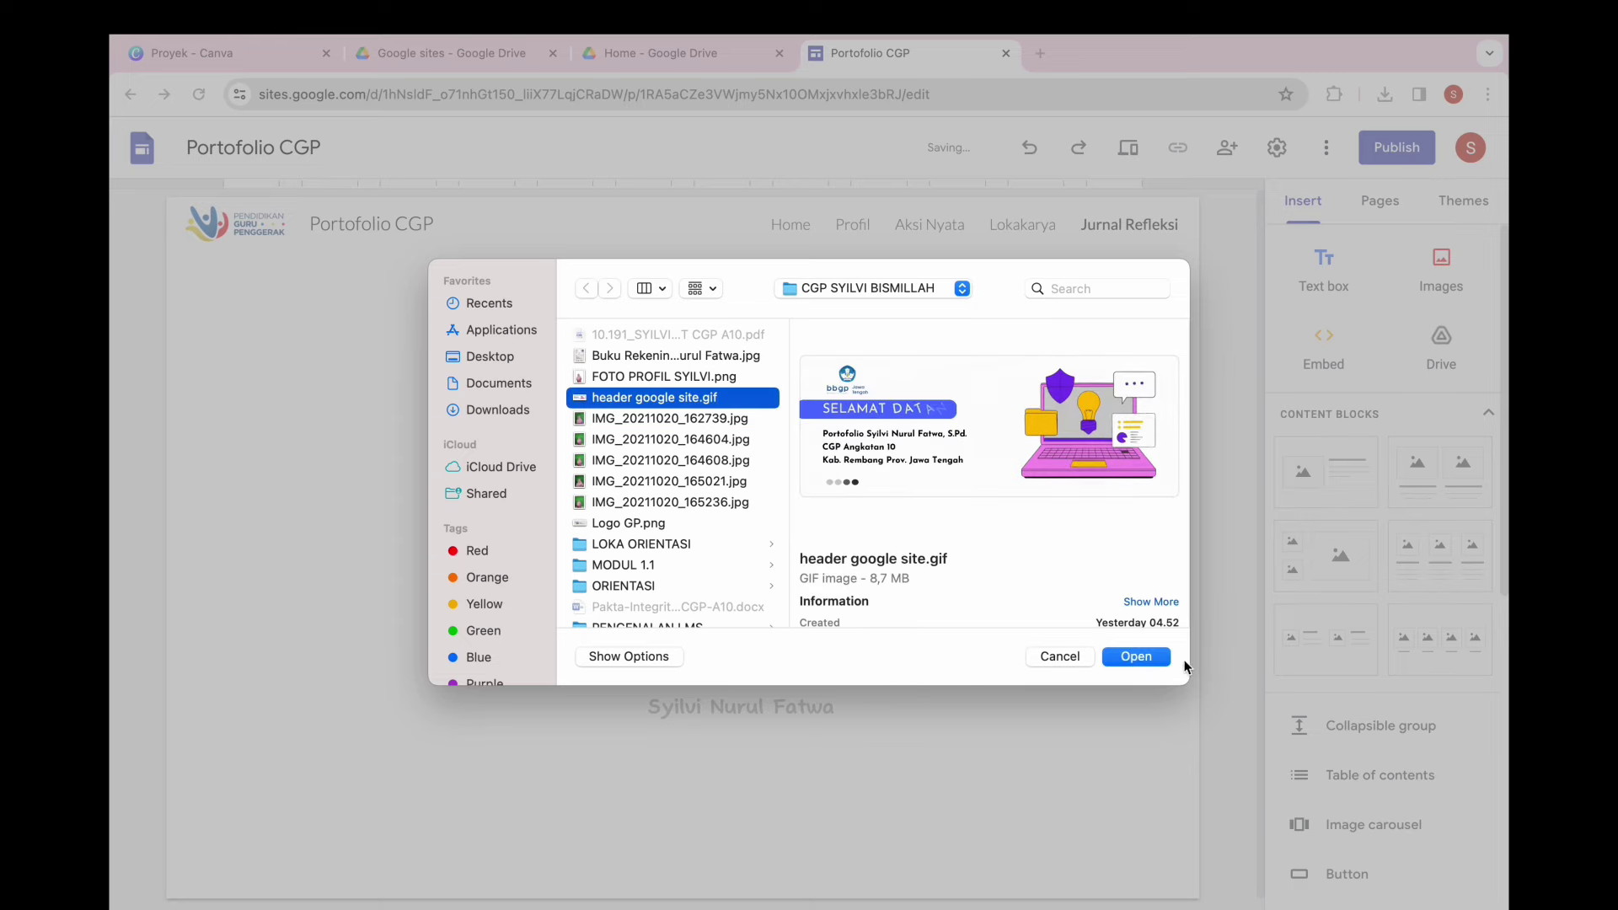
{"action": "left_click", "coordinate": [1136, 656]}
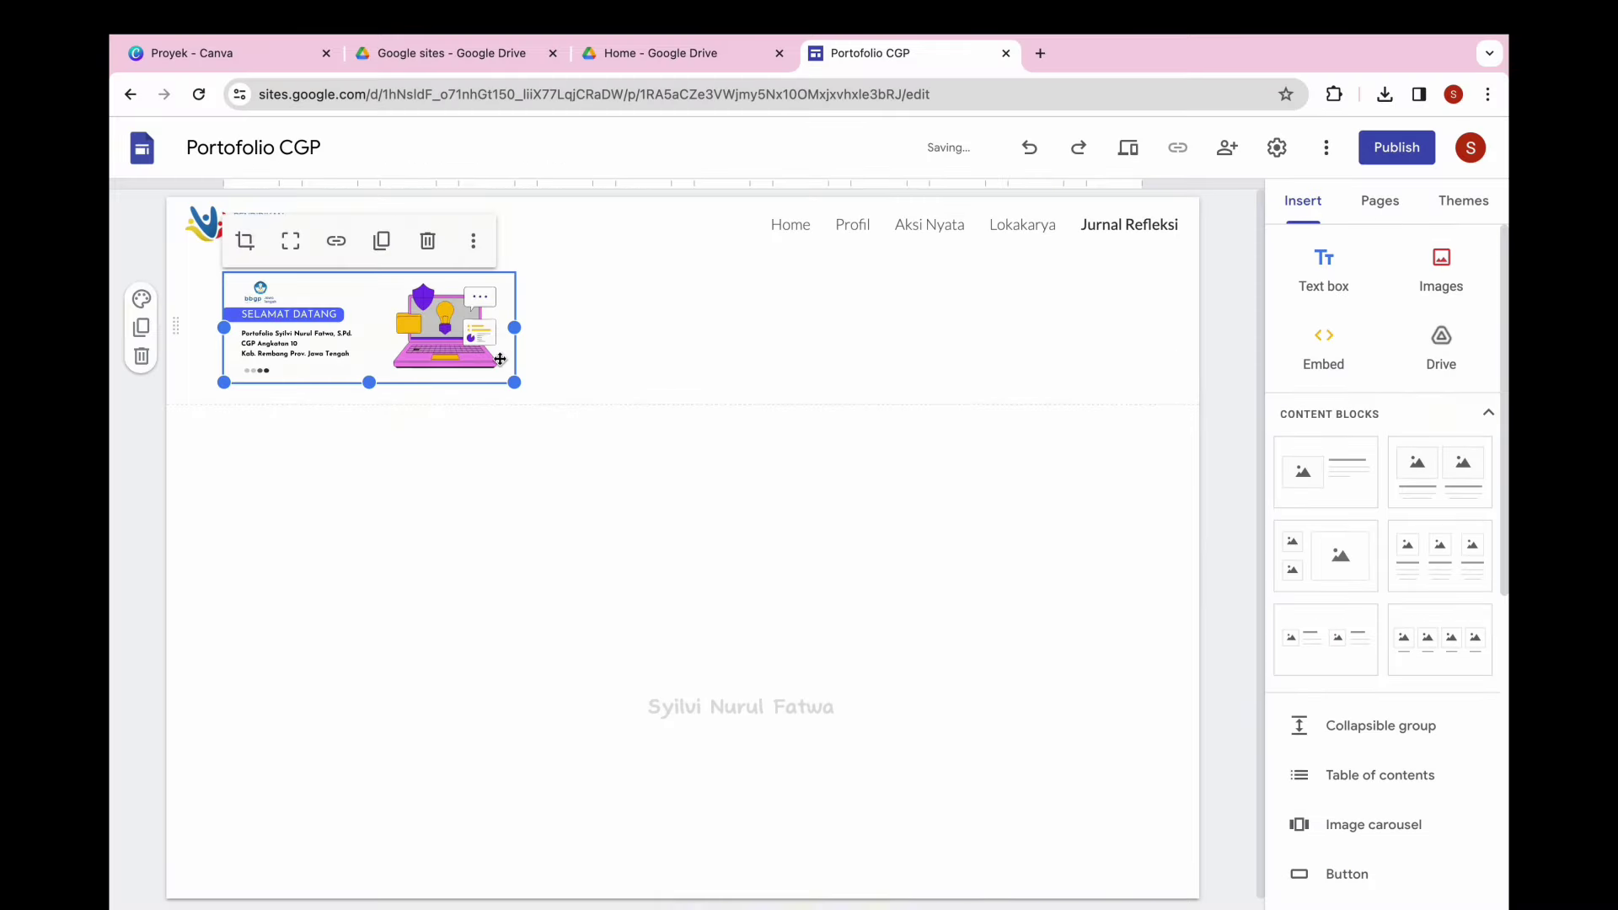
{"action": "left_click_drag", "start_coordinate": [516, 384], "coordinate": [1188, 607]}
{"action": "left_click", "coordinate": [1065, 722]}
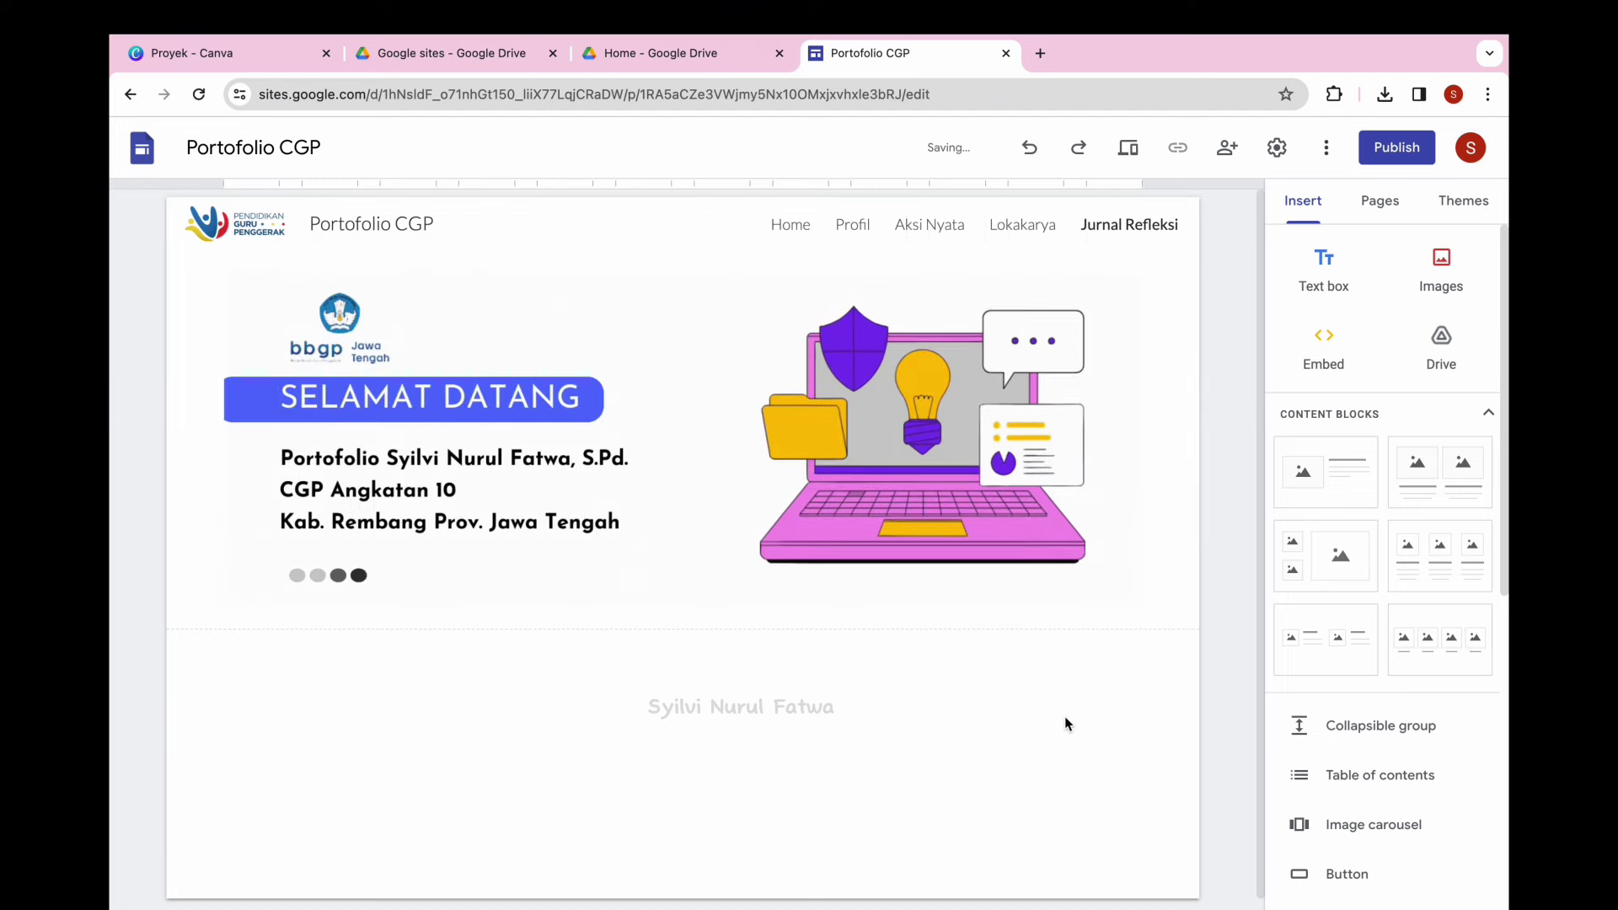
Add a text box reading "SOSIAL MEDIA" below the banner on the Home page, in the Heading style.
{"action": "left_click", "coordinate": [792, 225]}
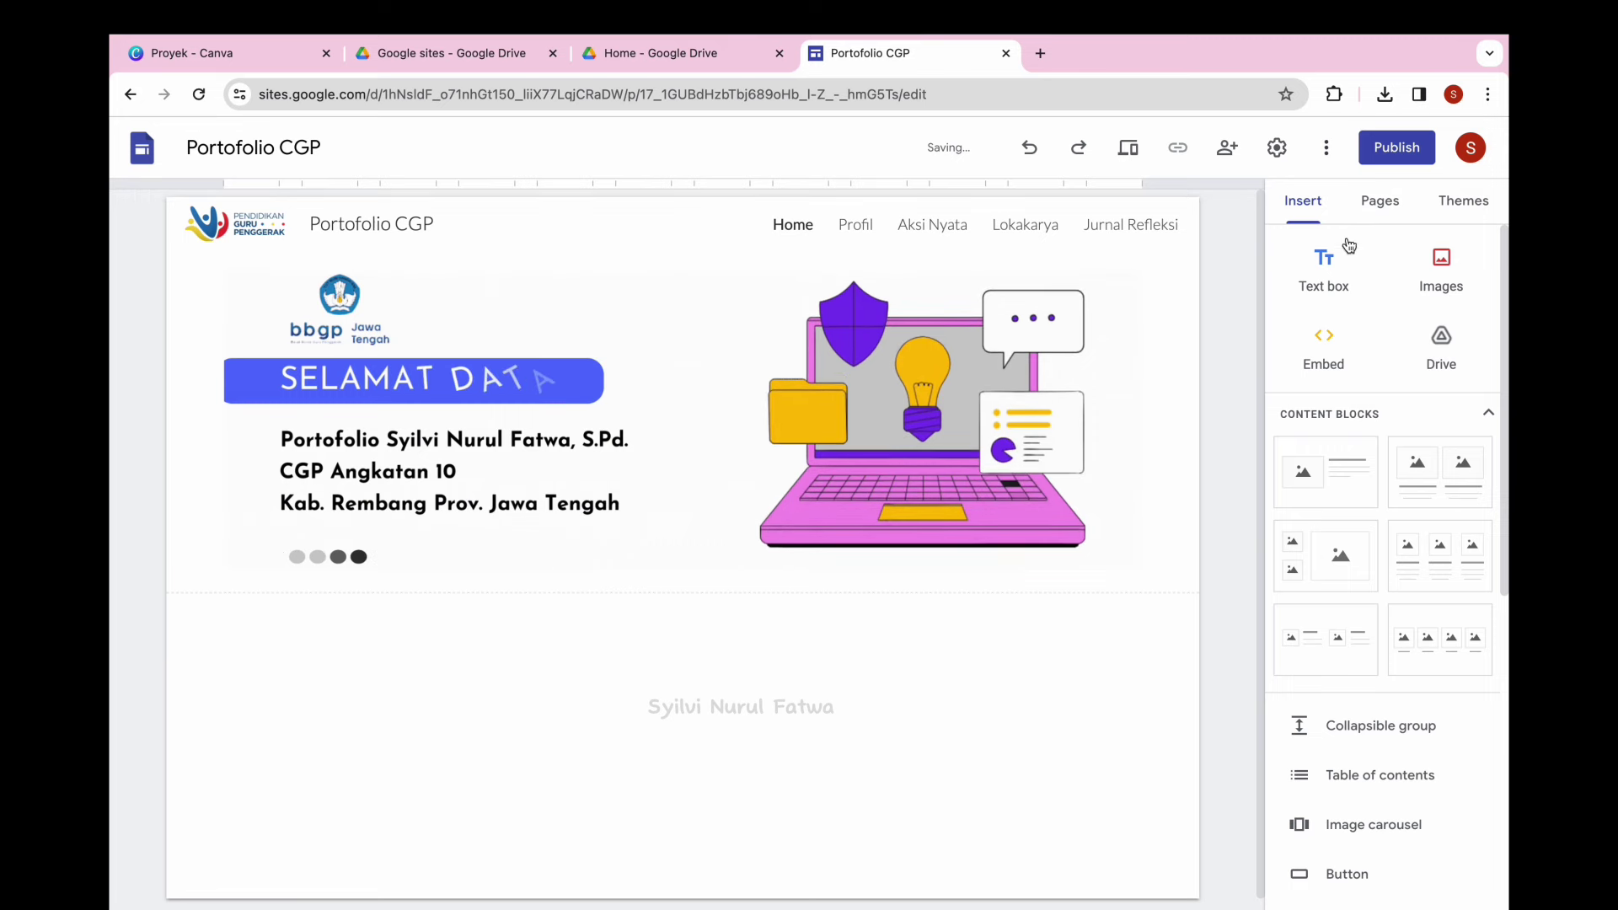
{"action": "left_click", "coordinate": [1334, 262]}
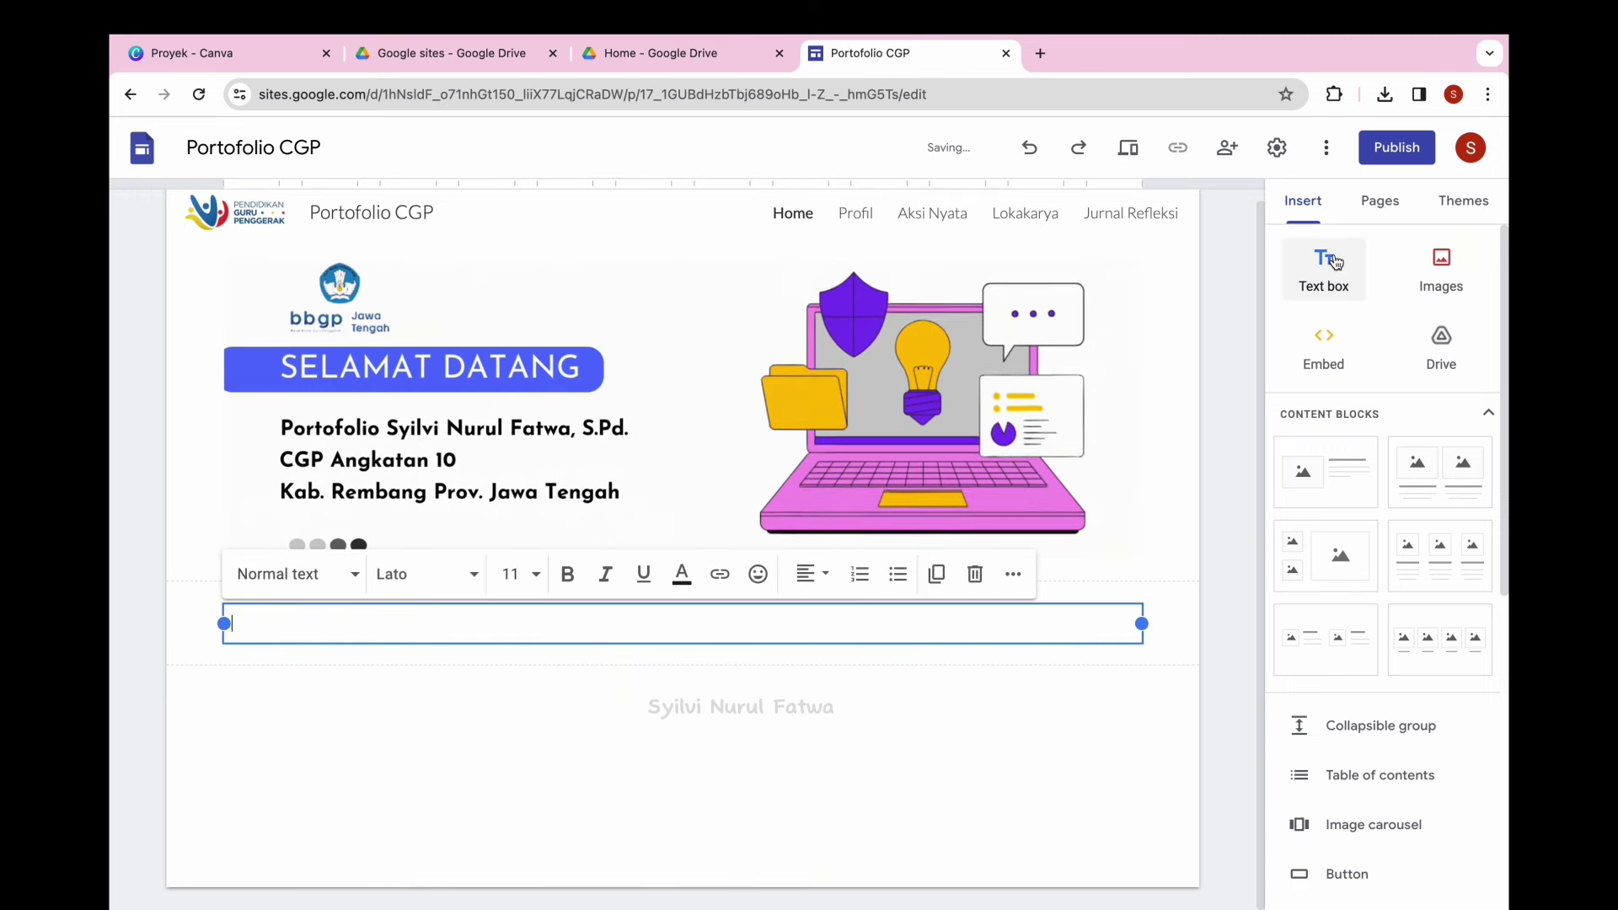
{"action": "type", "text": "SOSI"}
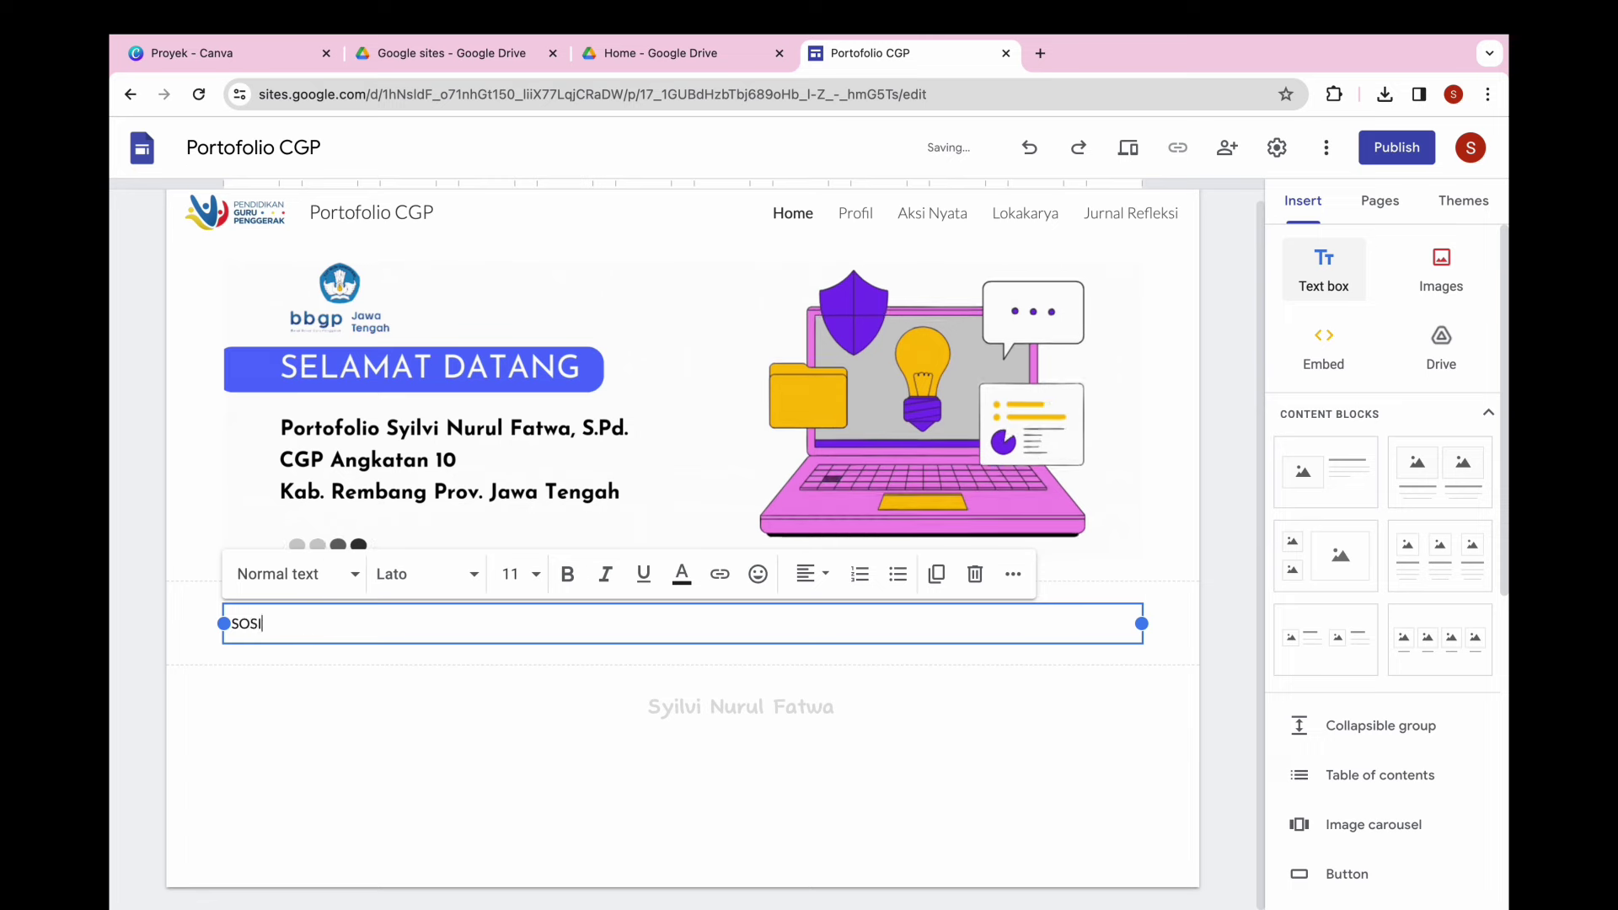
{"action": "type", "text": "AL MEDIA"}
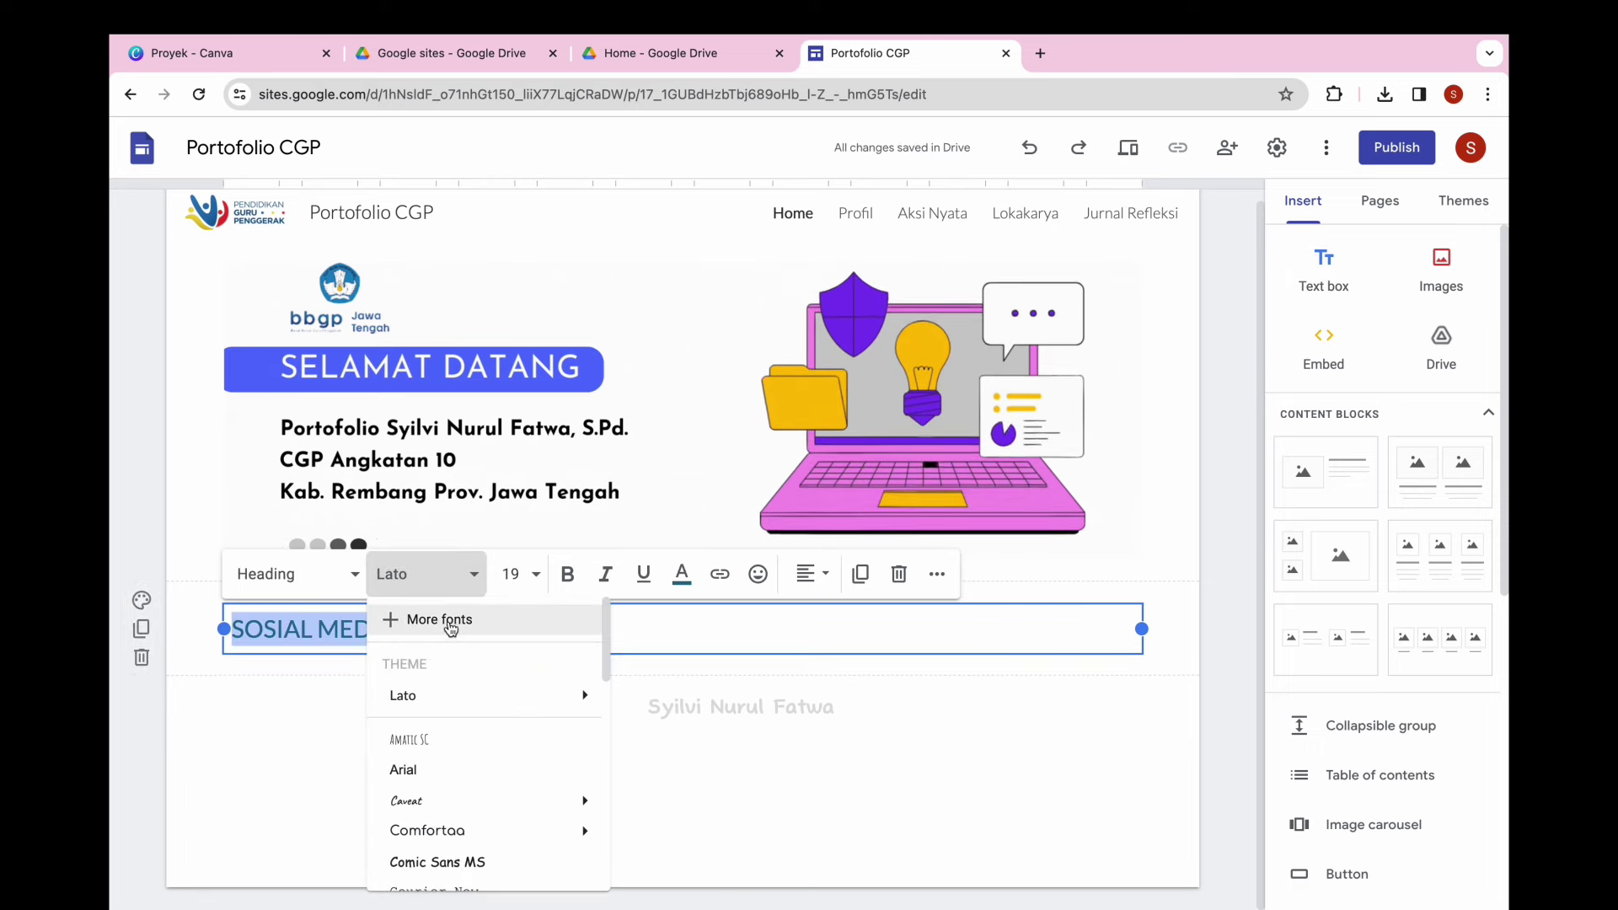
Add the PT Sans font for the "SOSIAL MEDIA" heading and centre the text.
{"action": "left_click", "coordinate": [451, 629]}
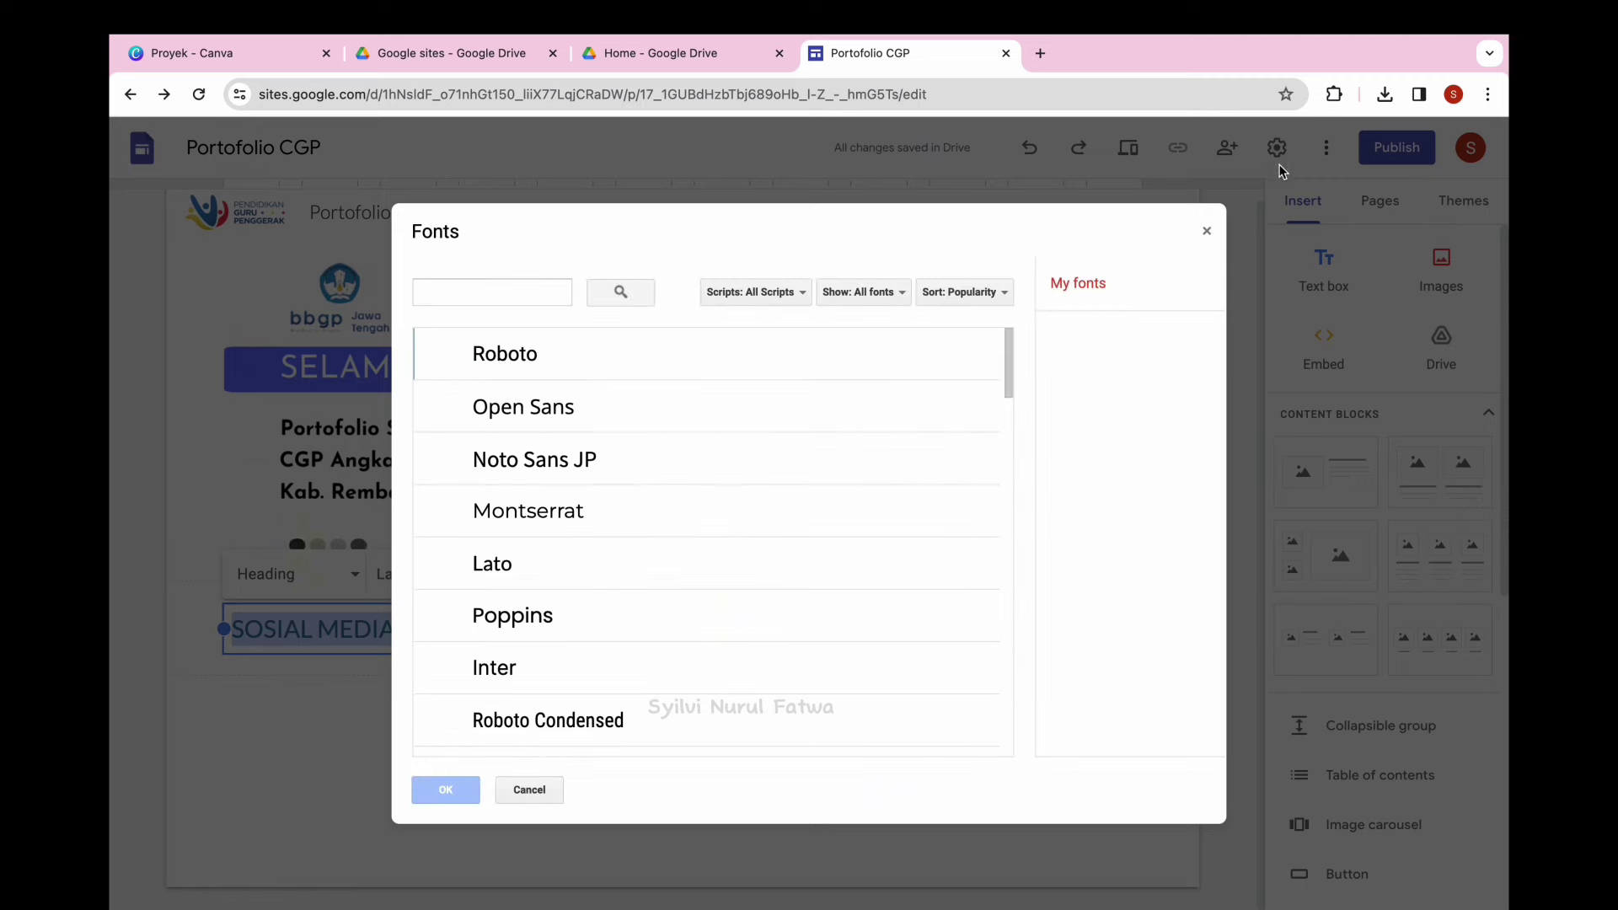
{"action": "type", "text": "PT"}
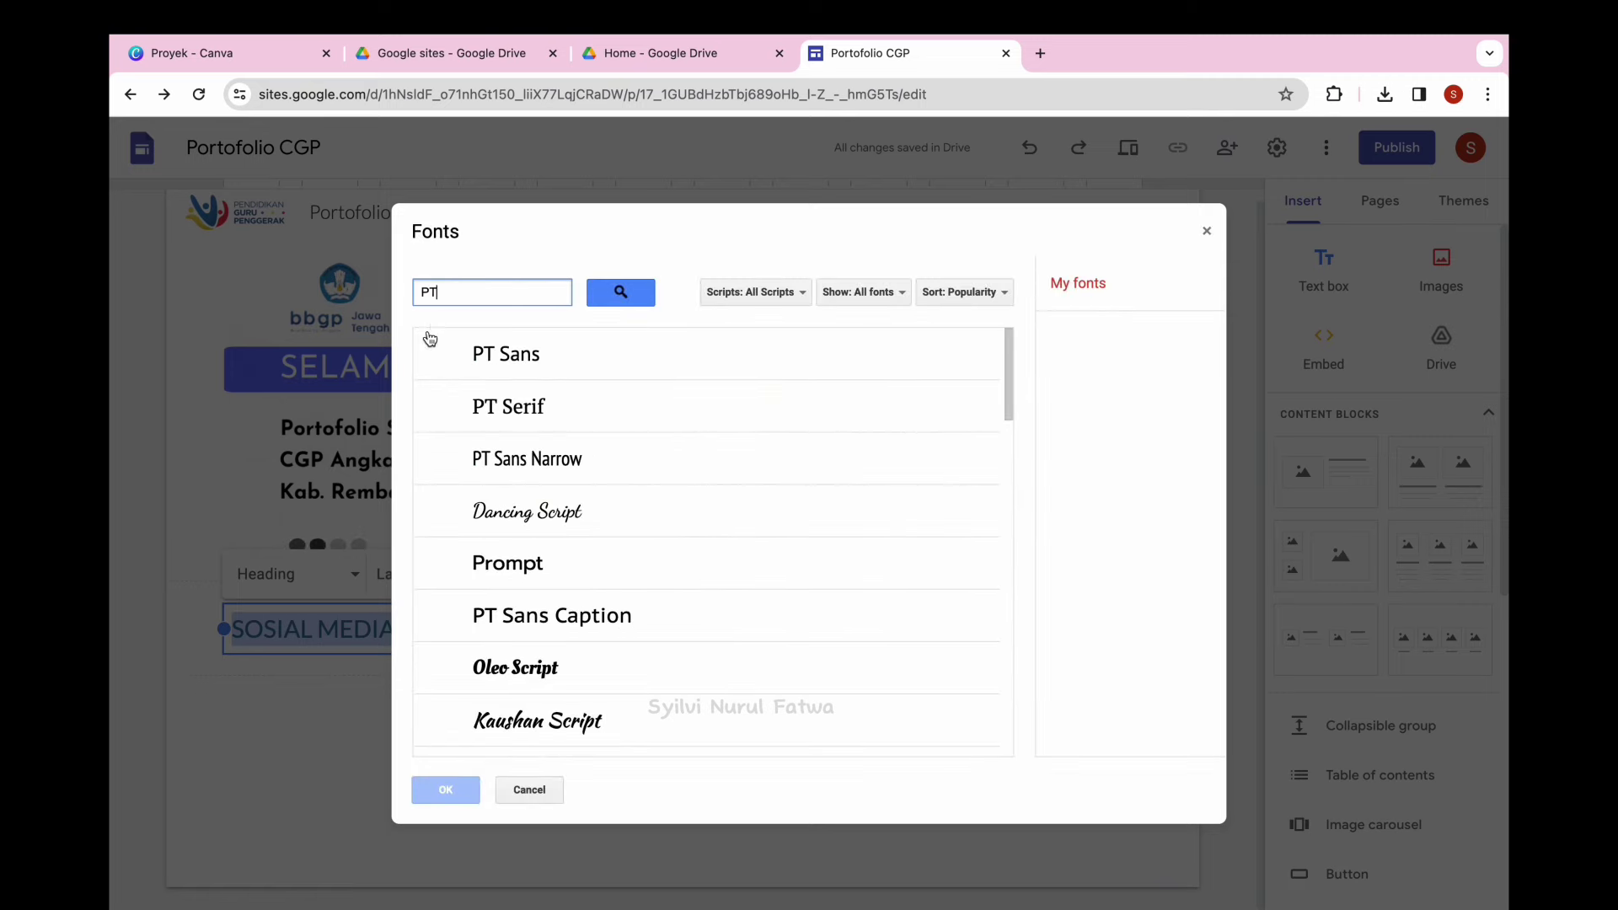
{"action": "left_click", "coordinate": [430, 338]}
{"action": "left_click", "coordinate": [448, 779]}
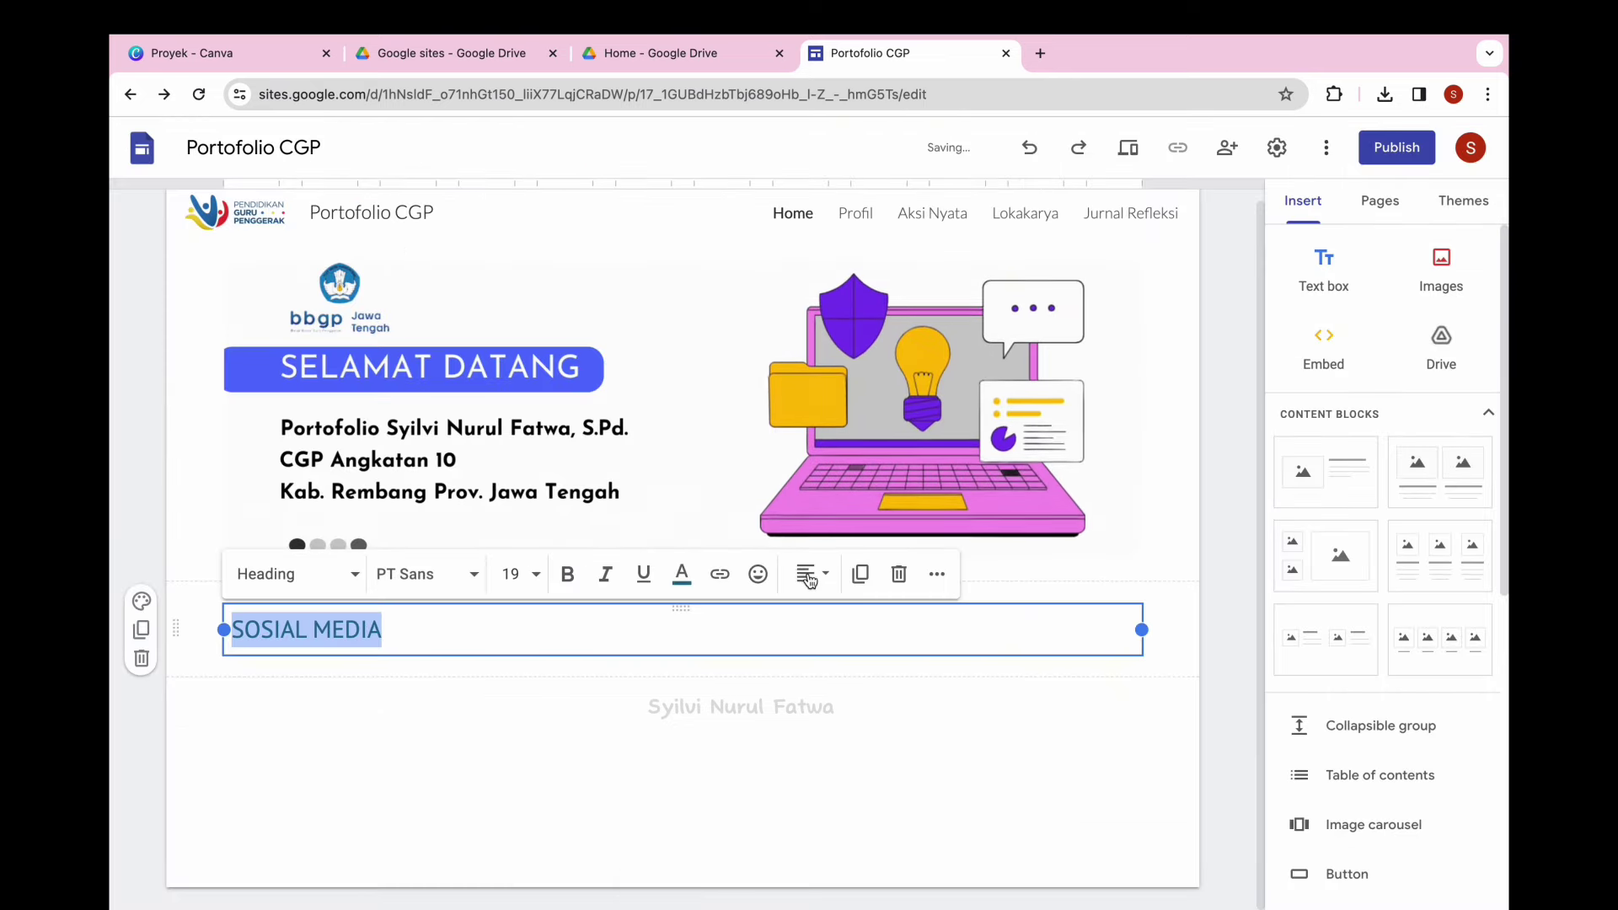
{"action": "left_click", "coordinate": [809, 579]}
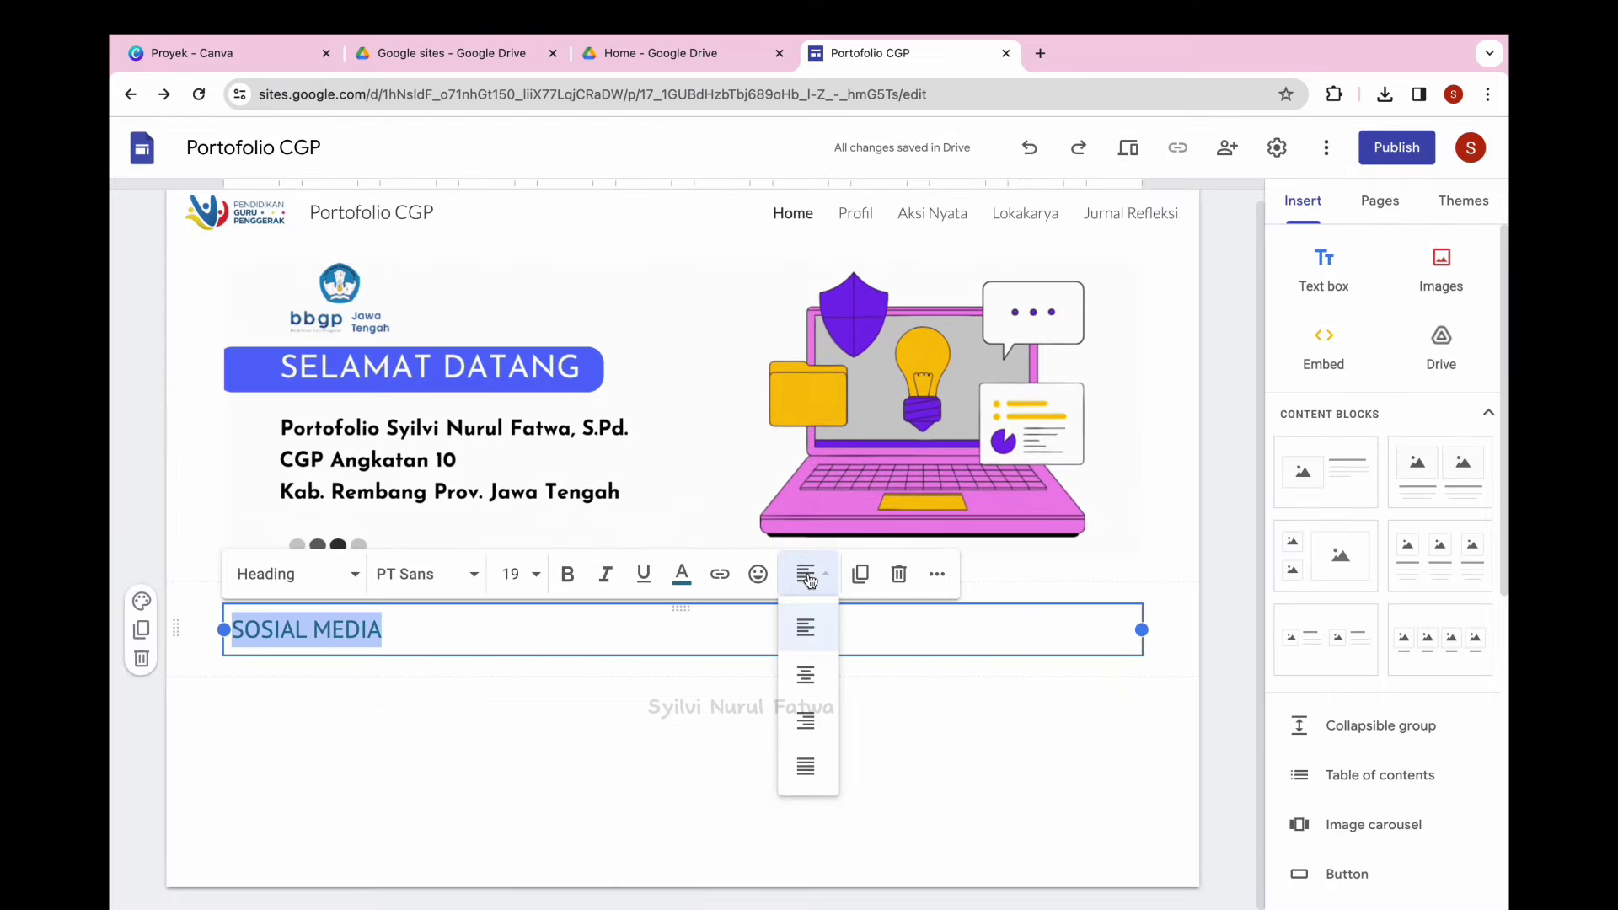
{"action": "left_click", "coordinate": [806, 674]}
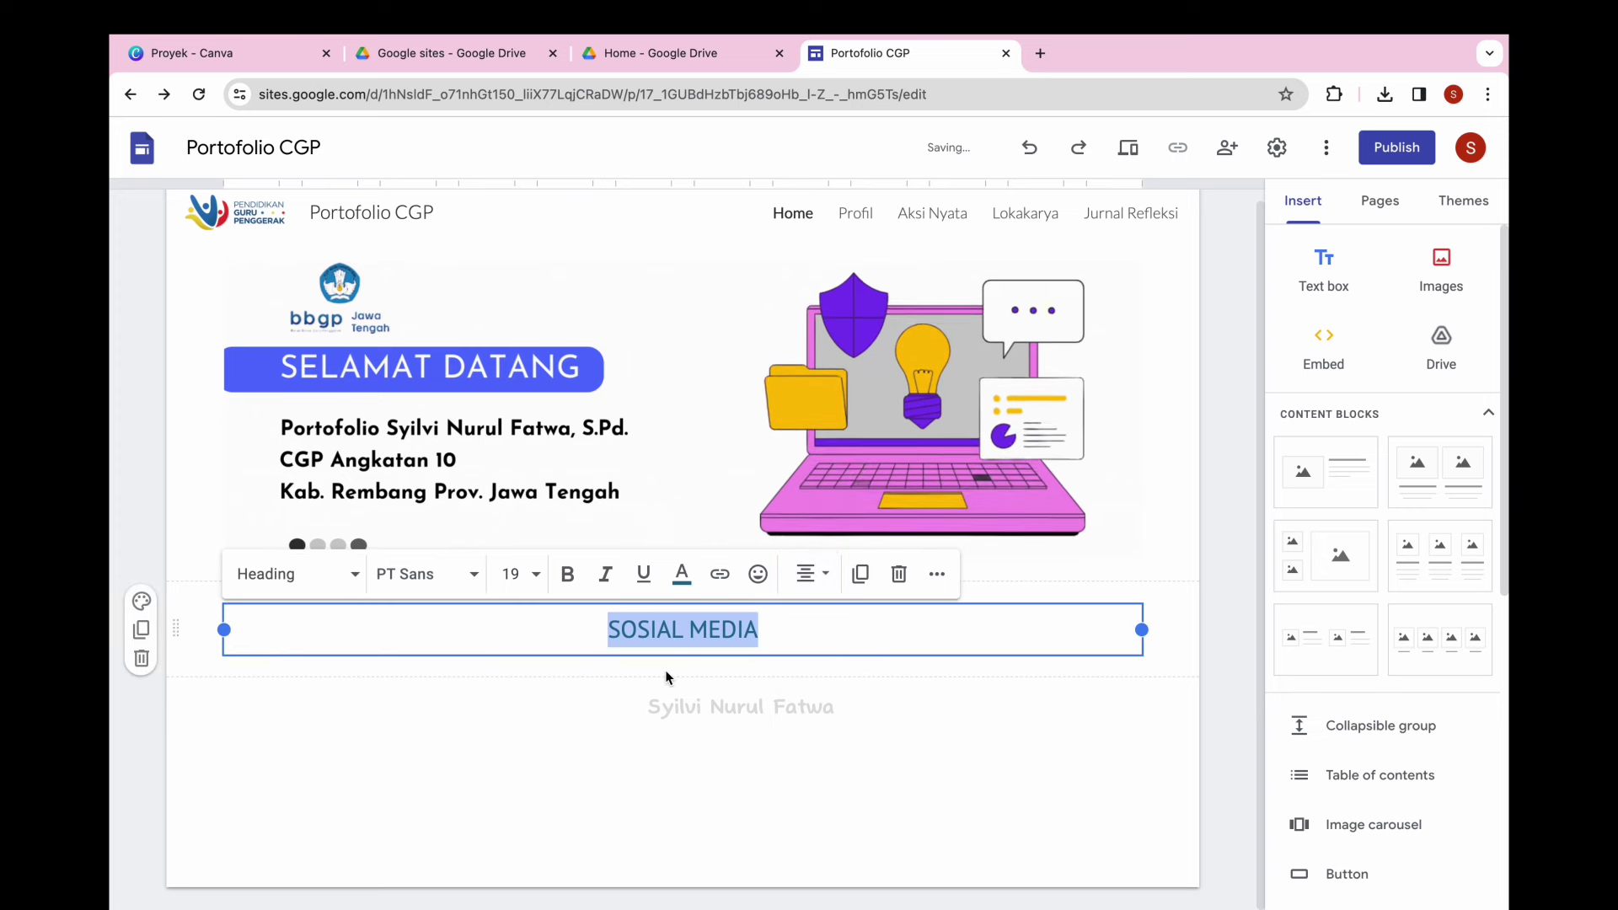
Apply section colour Style 3 to the "SOSIAL MEDIA" section and set the heading's font size to 20.
{"action": "left_click", "coordinate": [141, 601]}
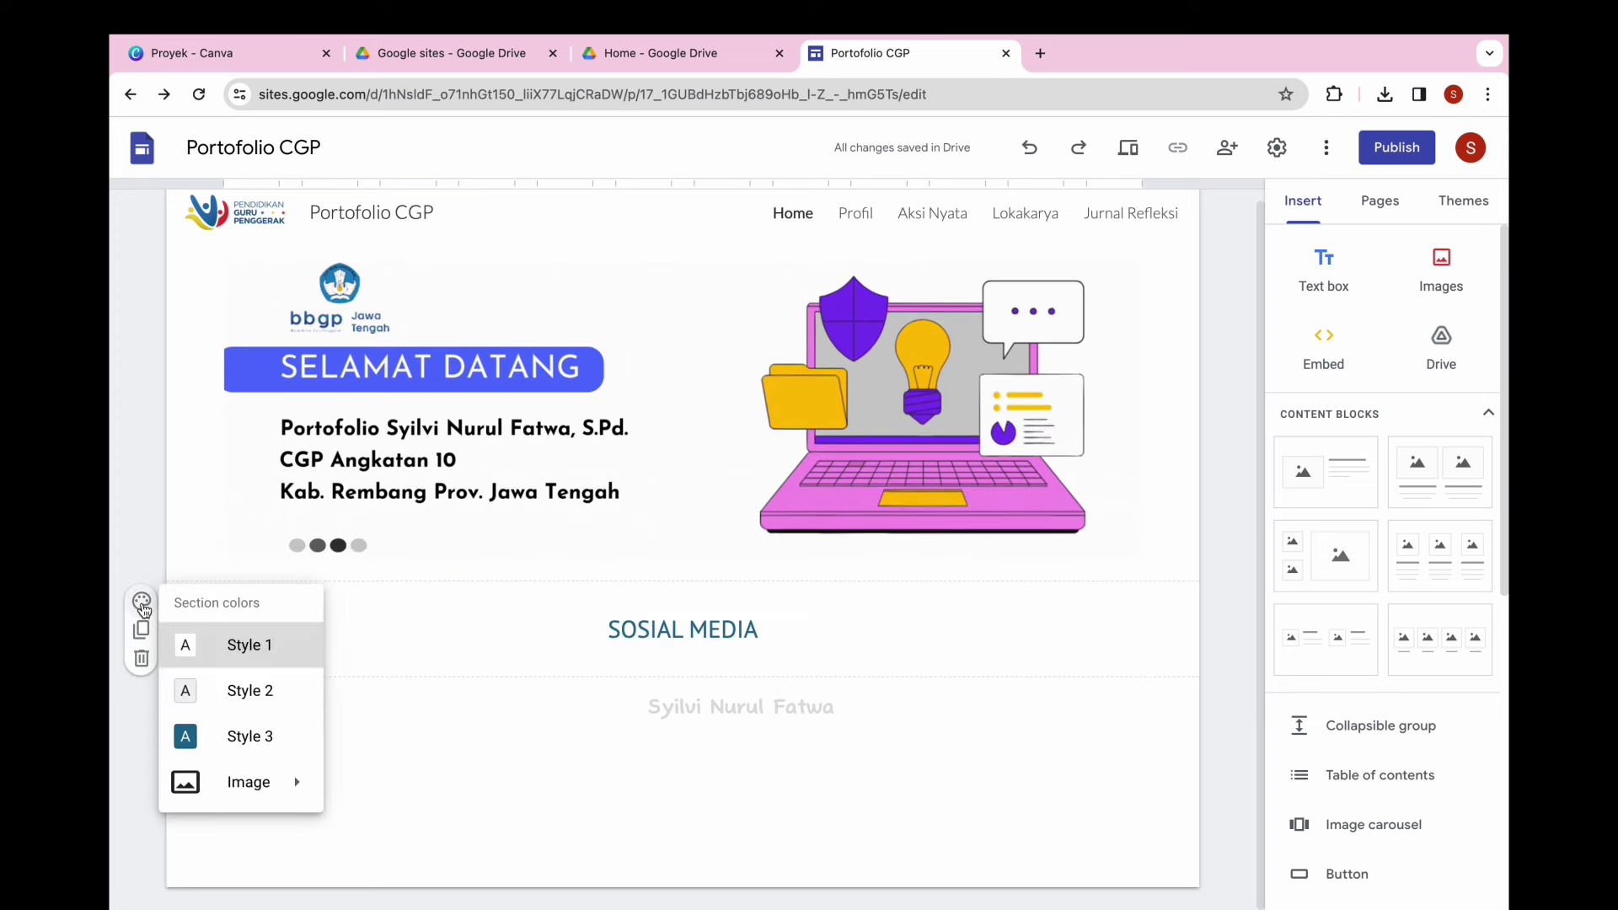
{"action": "left_click", "coordinate": [240, 735]}
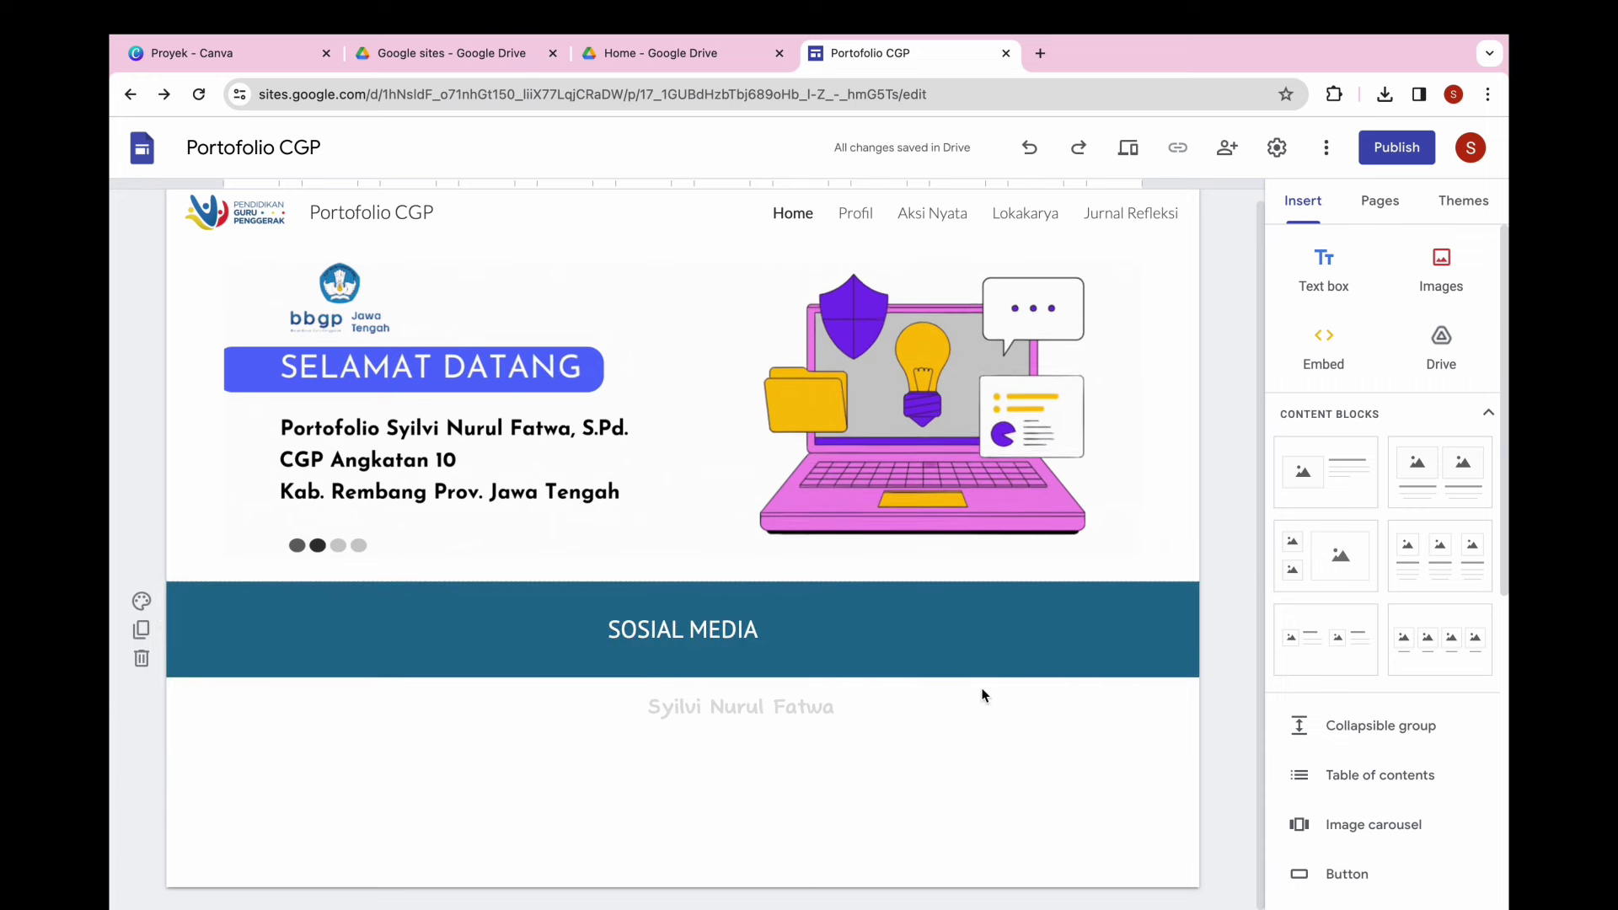
{"action": "left_click", "coordinate": [758, 636]}
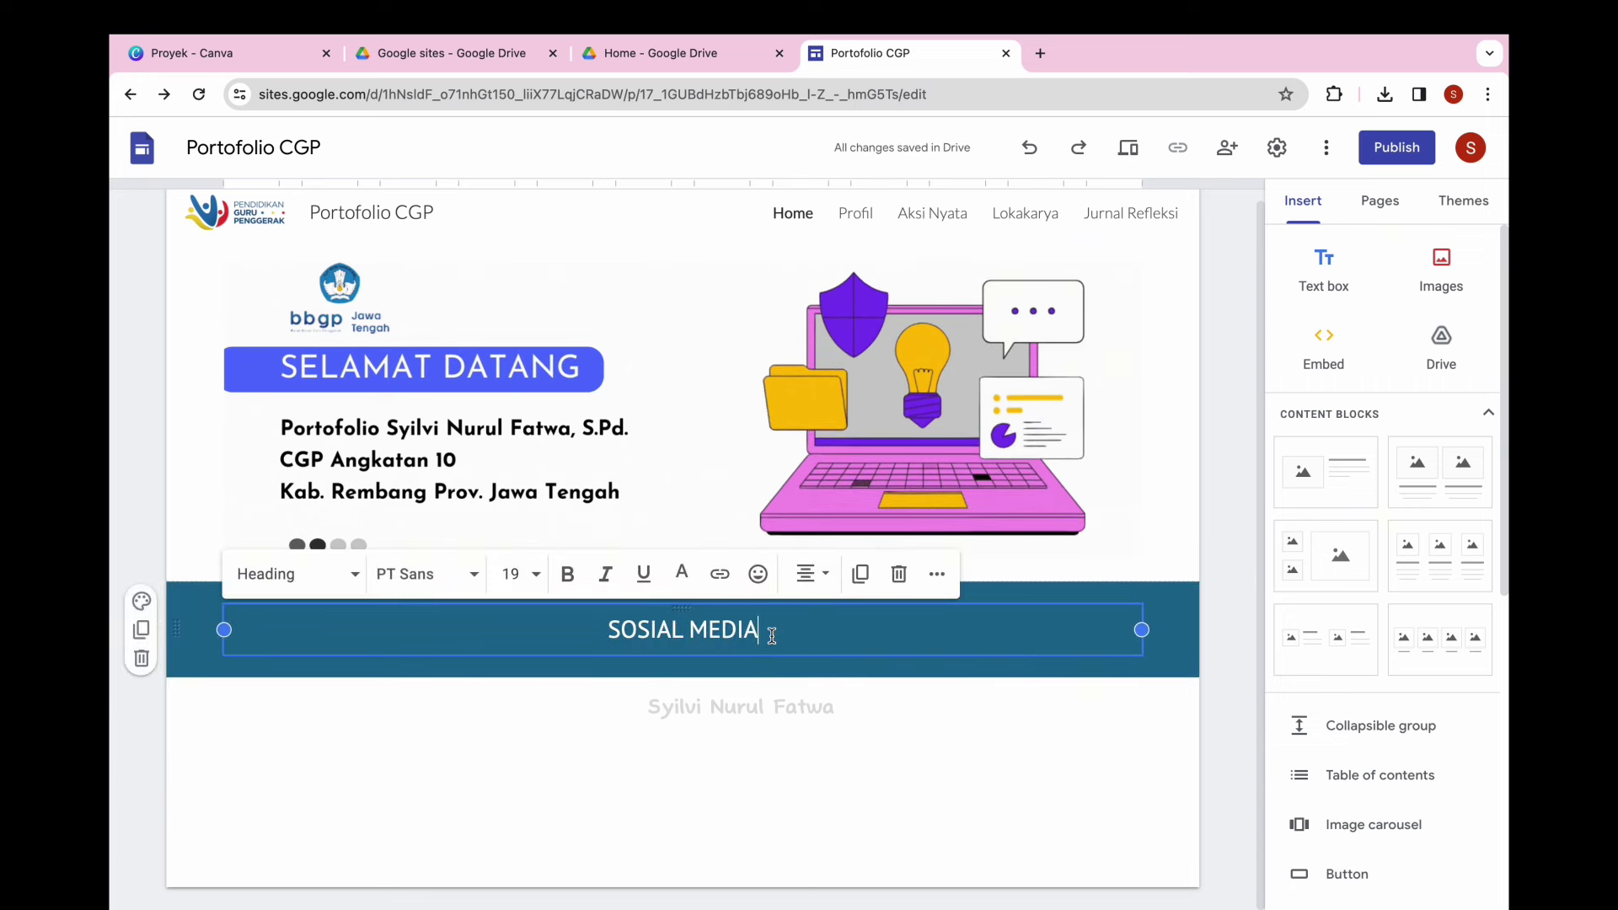
{"action": "left_click_drag", "start_coordinate": [762, 635], "coordinate": [607, 622]}
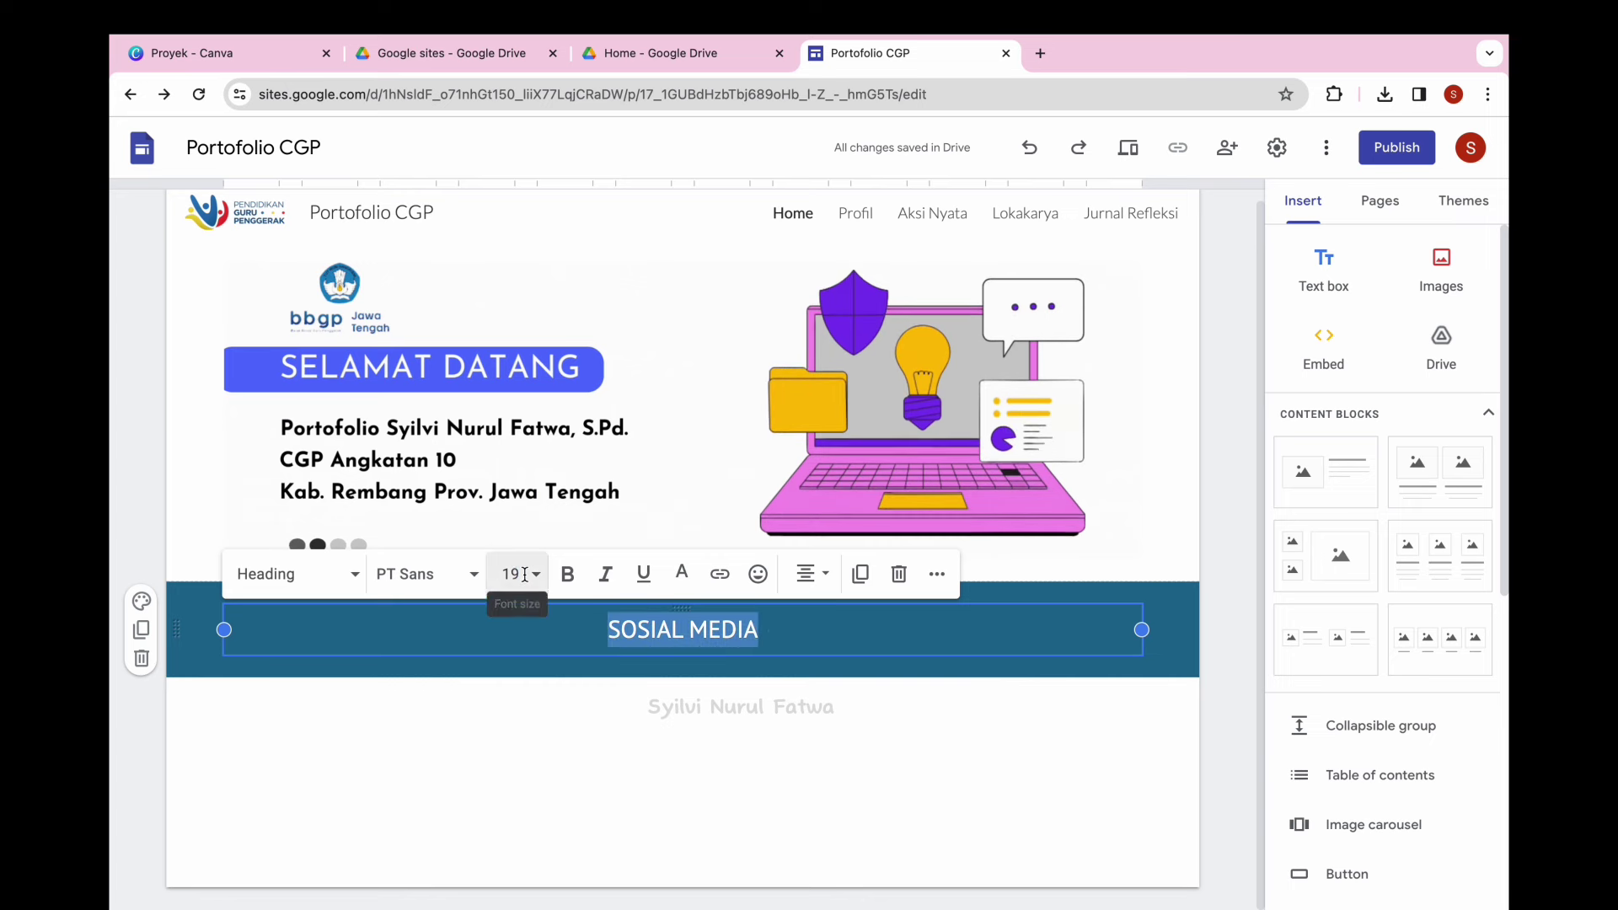
{"action": "left_click", "coordinate": [524, 575]}
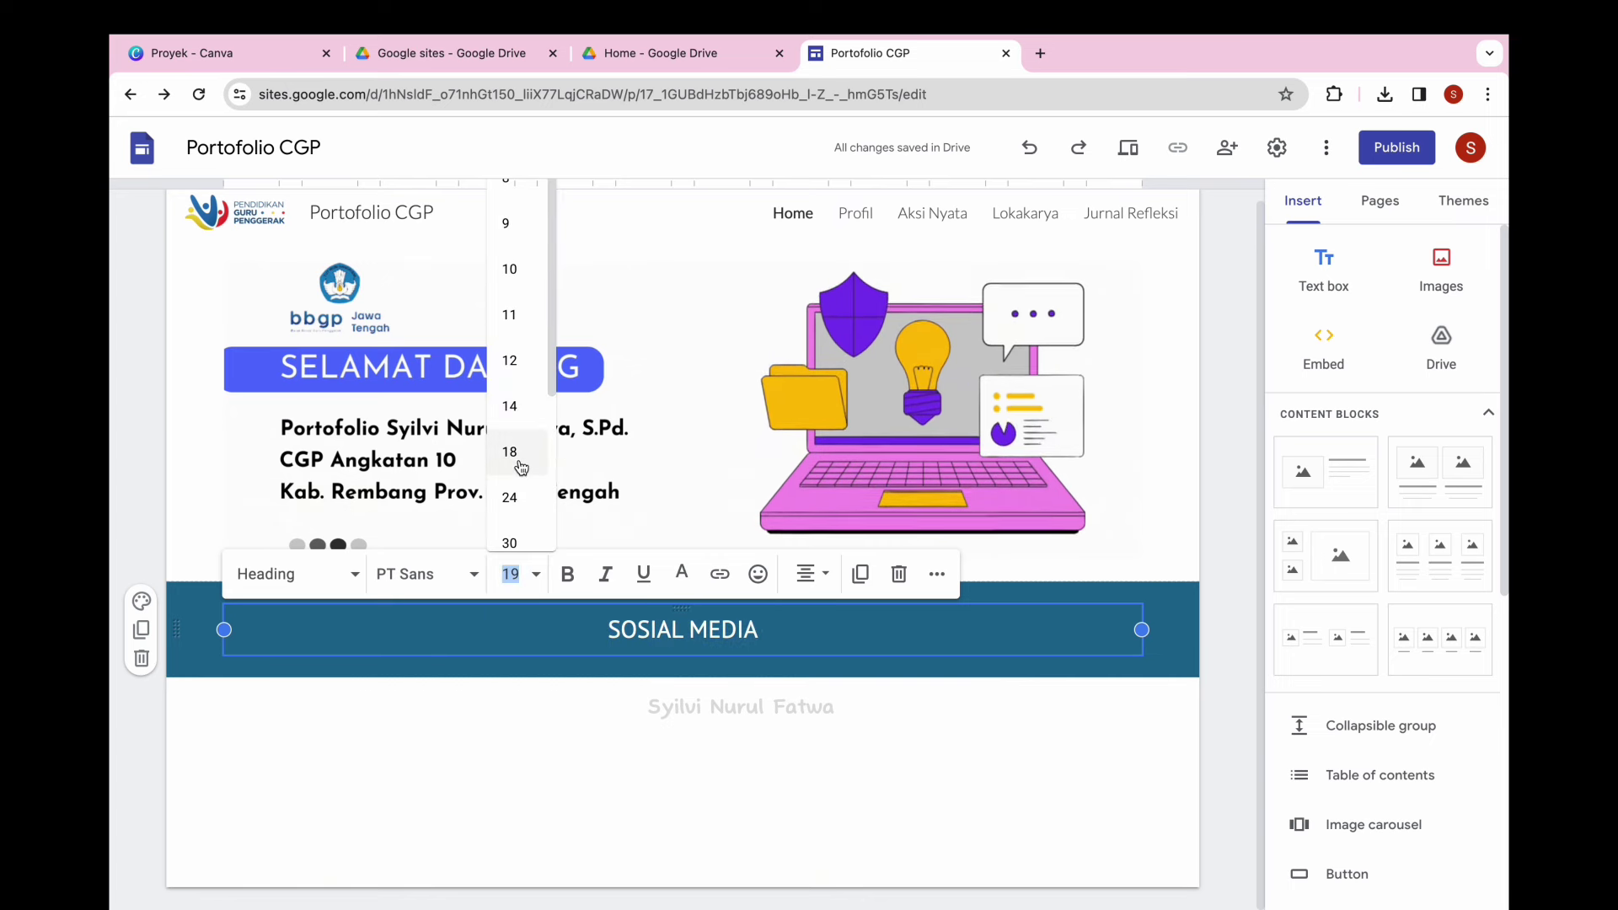
{"action": "type", "text": "20"}
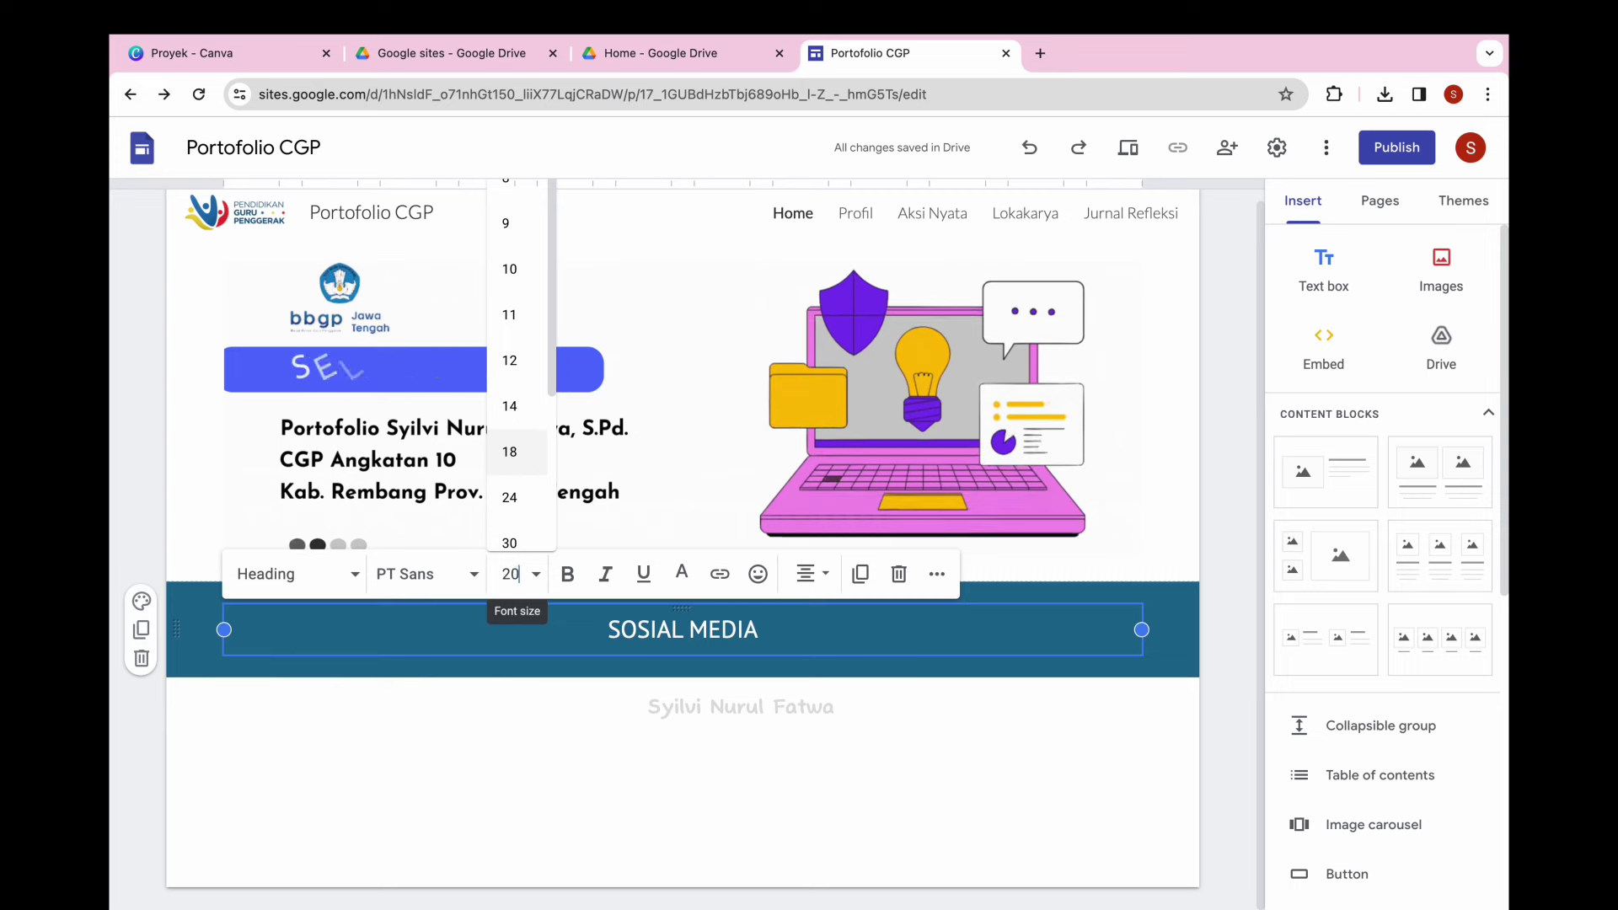
{"action": "left_click", "coordinate": [694, 760]}
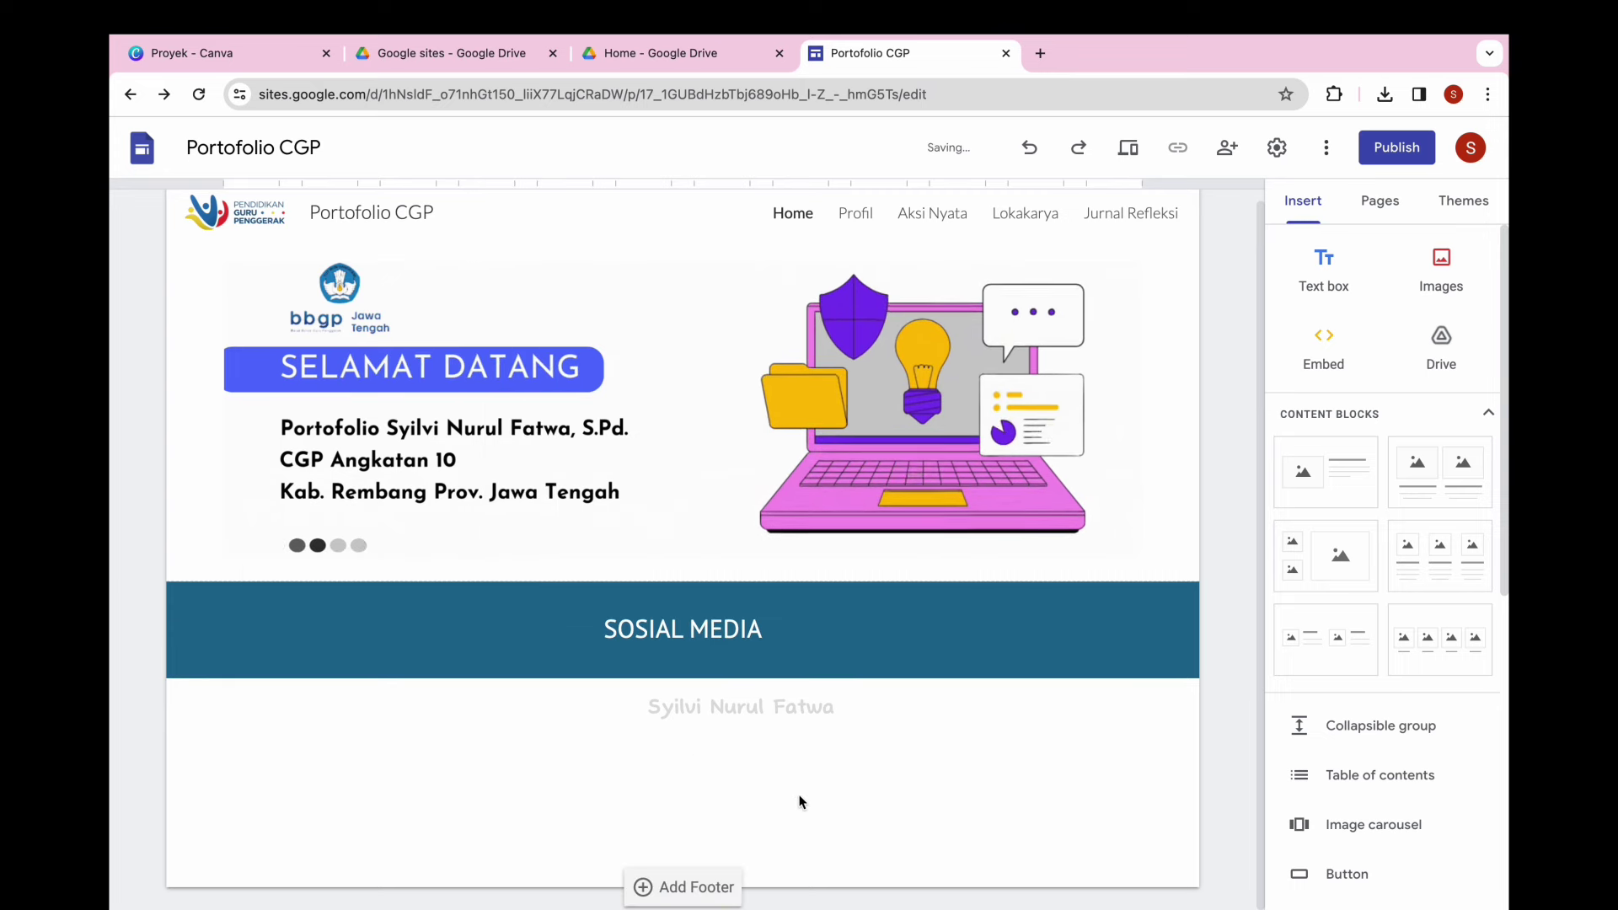
Start a social links block on the Home page and give its first link a YouTube icon found through Google Images.
{"action": "scroll", "coordinate": [1372, 762], "scroll_direction": "down", "scroll_amount": 4}
{"action": "scroll", "coordinate": [1370, 768], "scroll_direction": "down", "scroll_amount": 2}
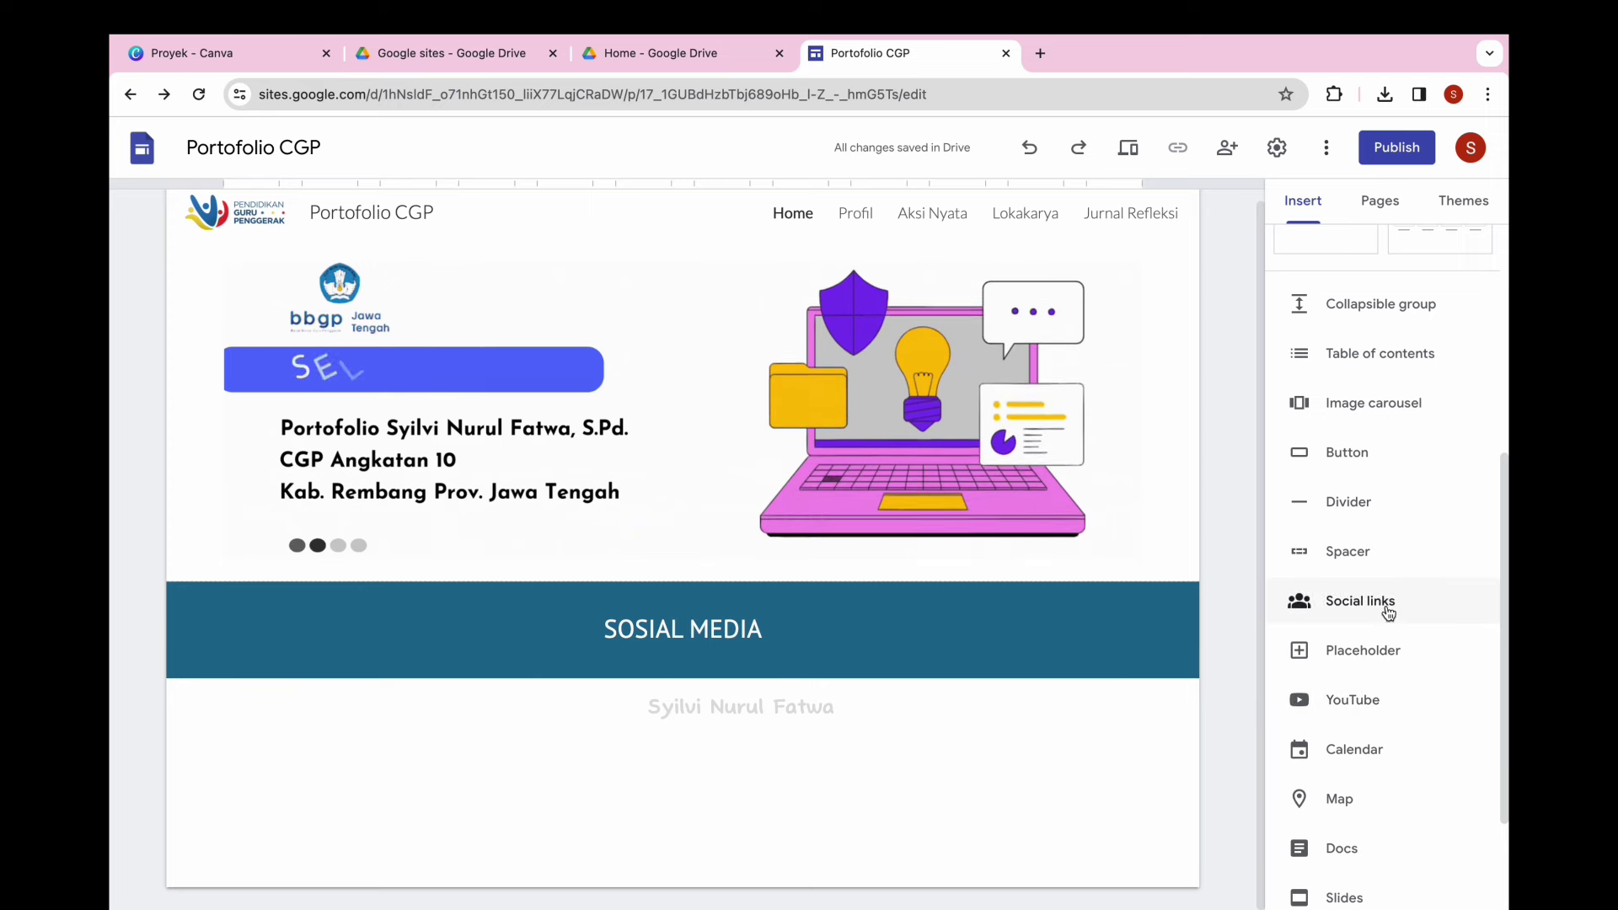
{"action": "left_click", "coordinate": [1388, 608]}
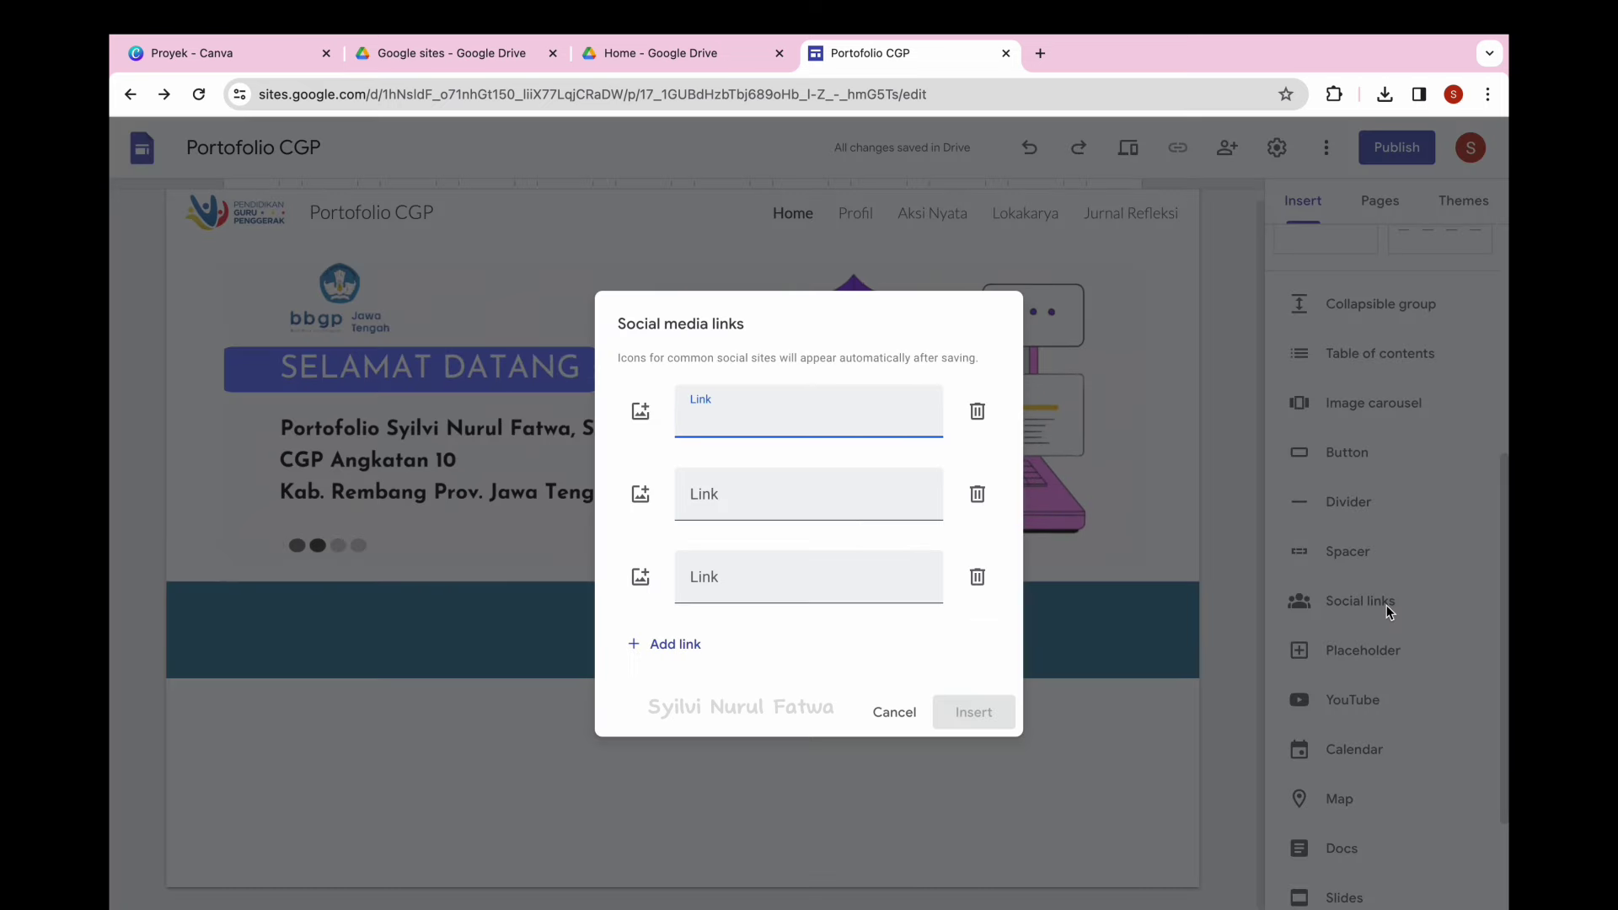
{"action": "left_click", "coordinate": [641, 413]}
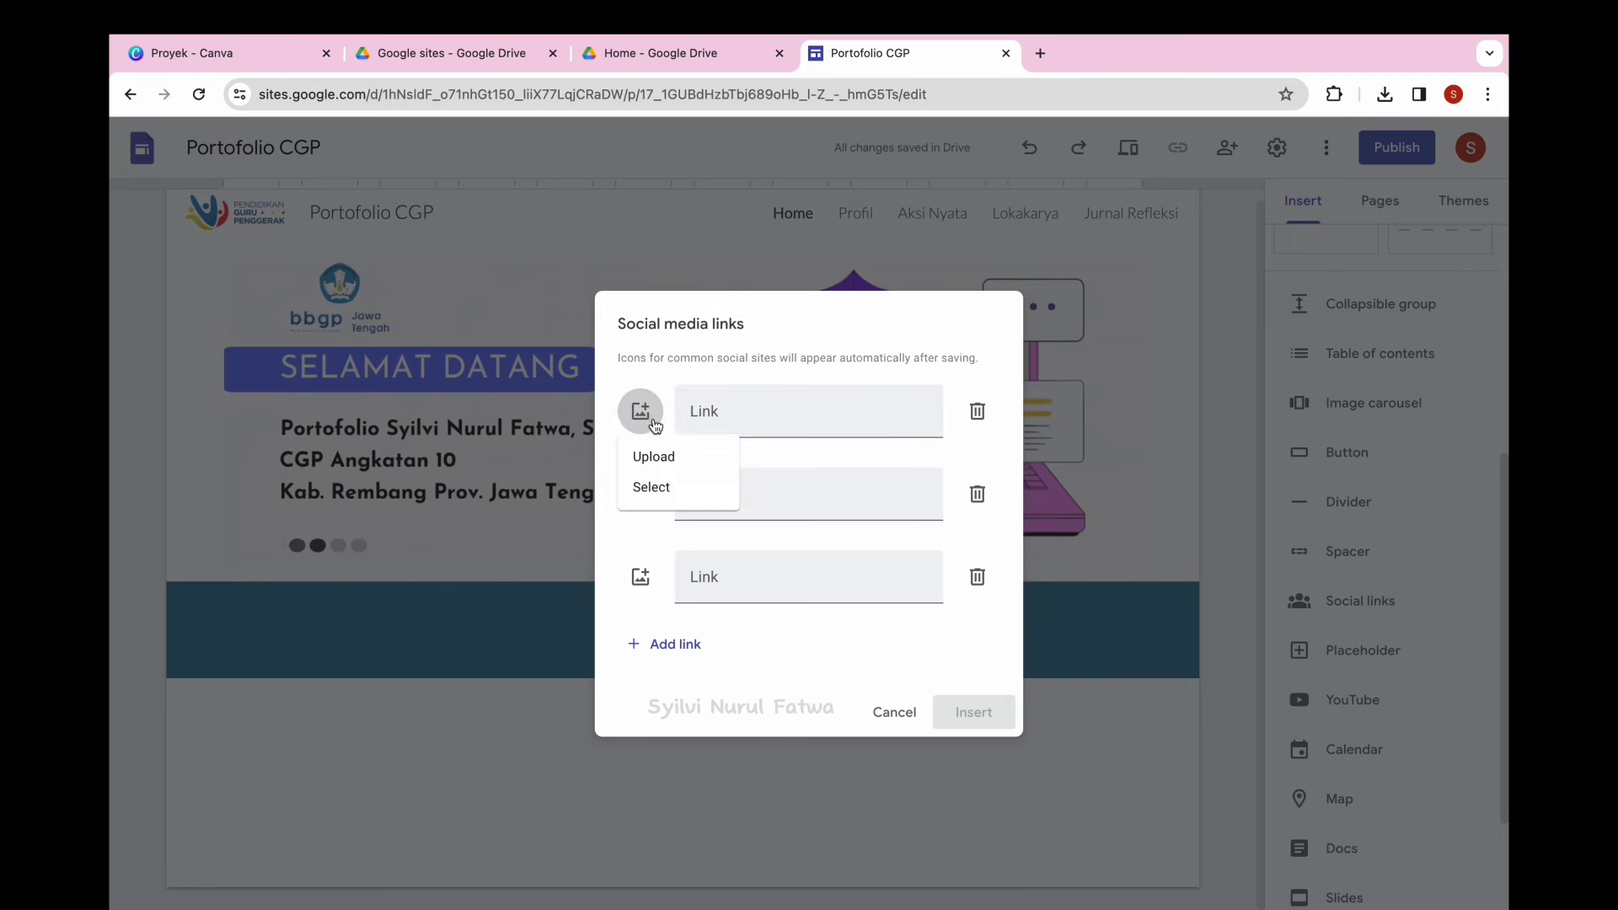
{"action": "left_click", "coordinate": [660, 495]}
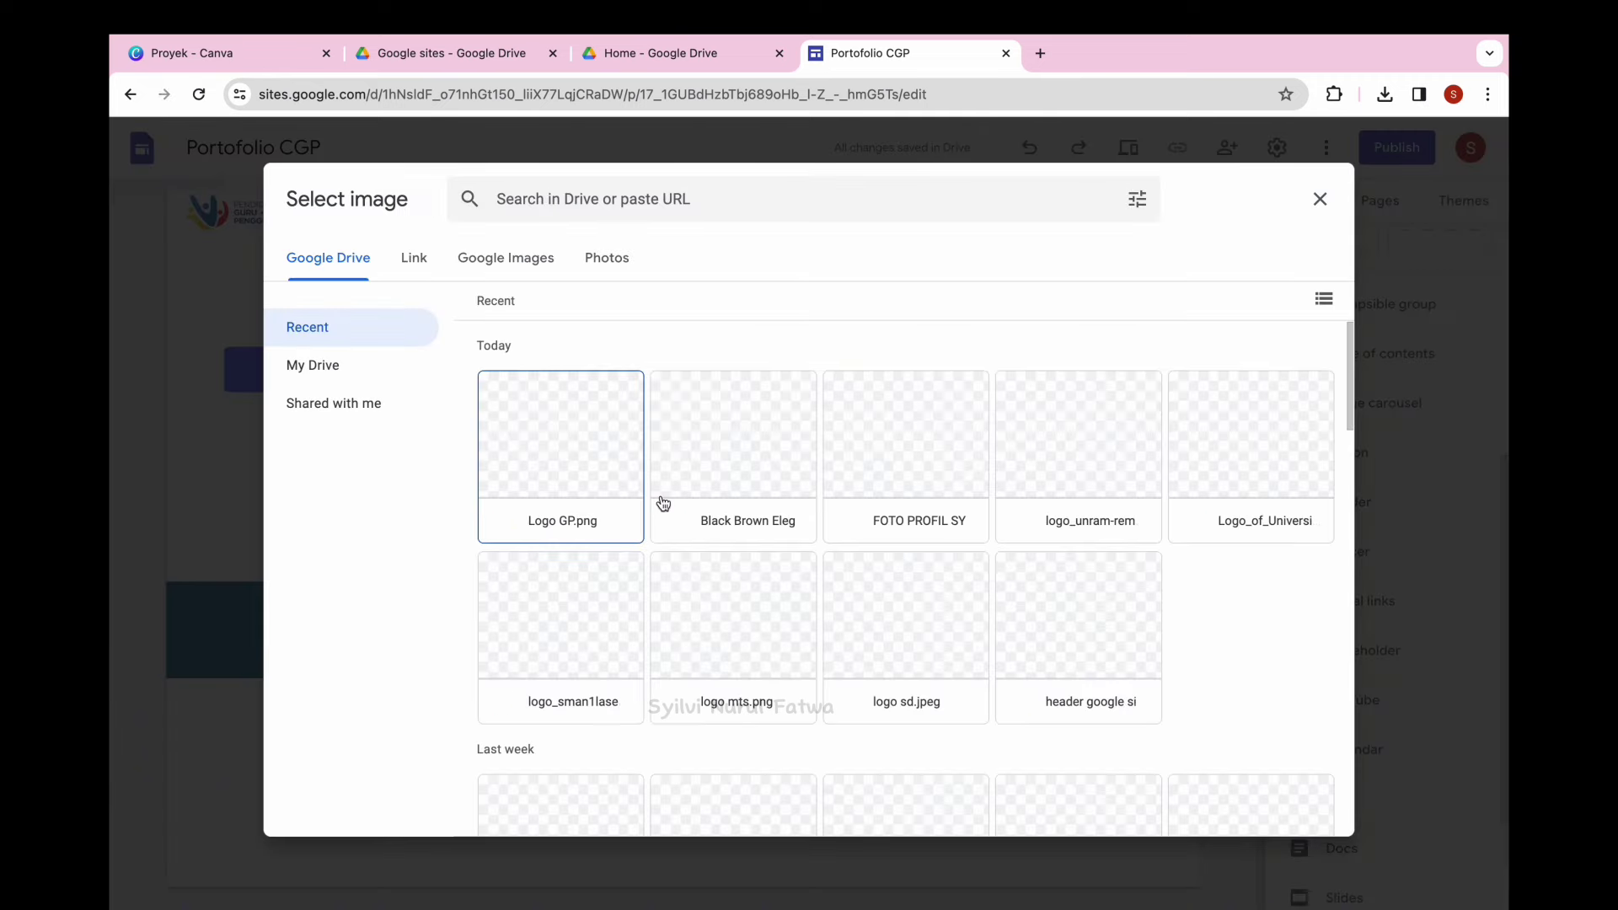
{"action": "left_click", "coordinate": [506, 266]}
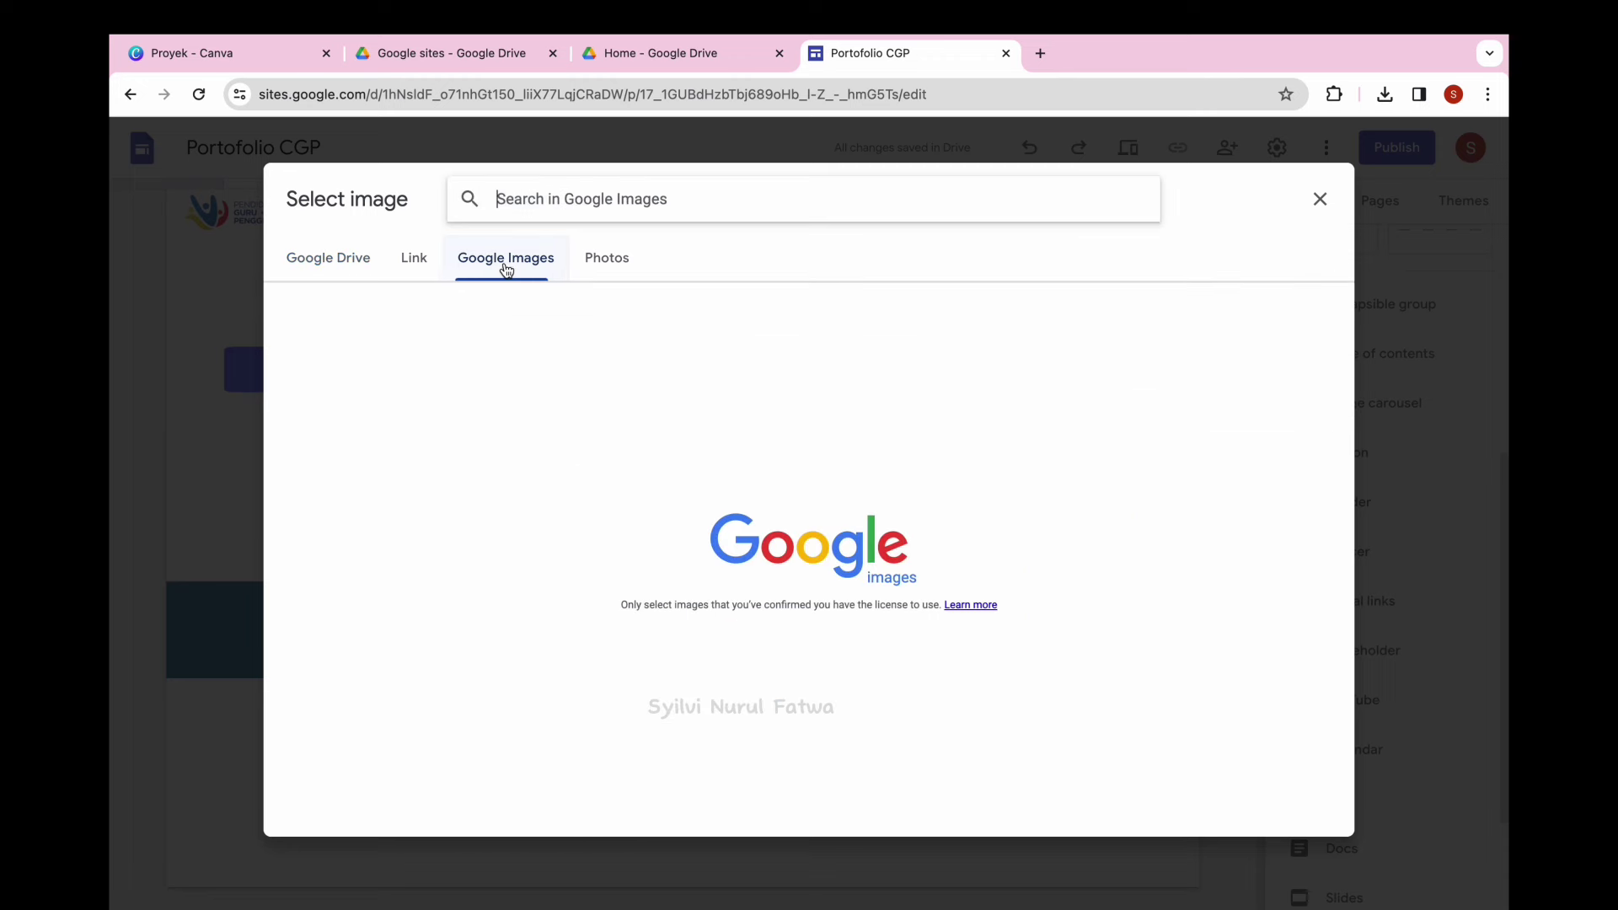
{"action": "left_click", "coordinate": [595, 203]}
{"action": "type", "text": "Youtube"}
{"action": "left_click", "coordinate": [478, 248]}
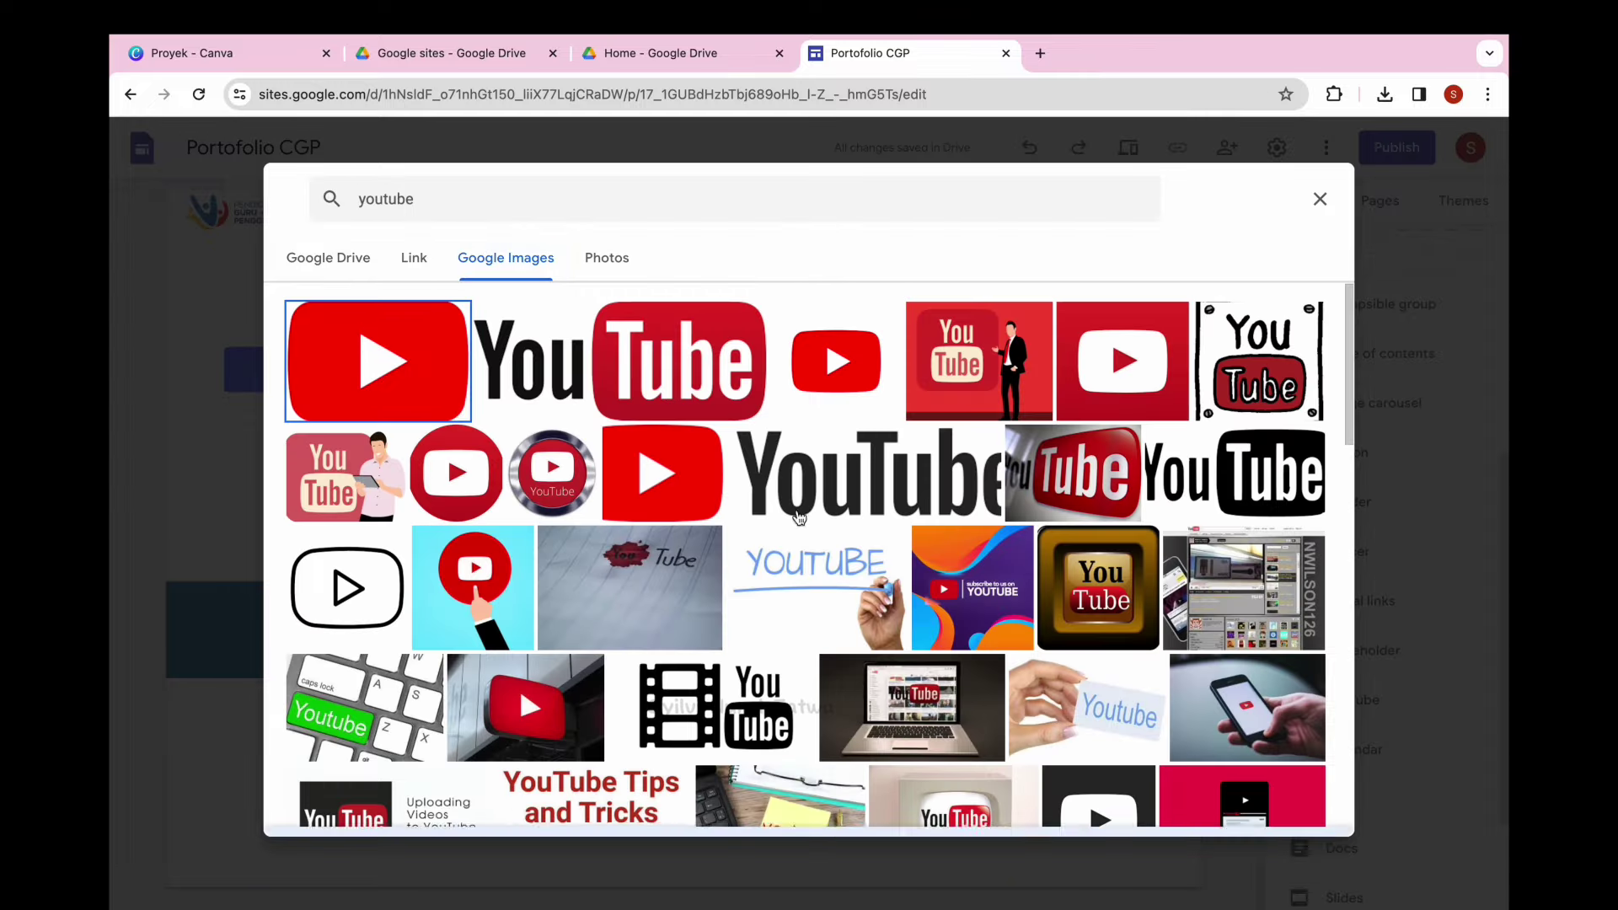
{"action": "left_click", "coordinate": [1322, 809]}
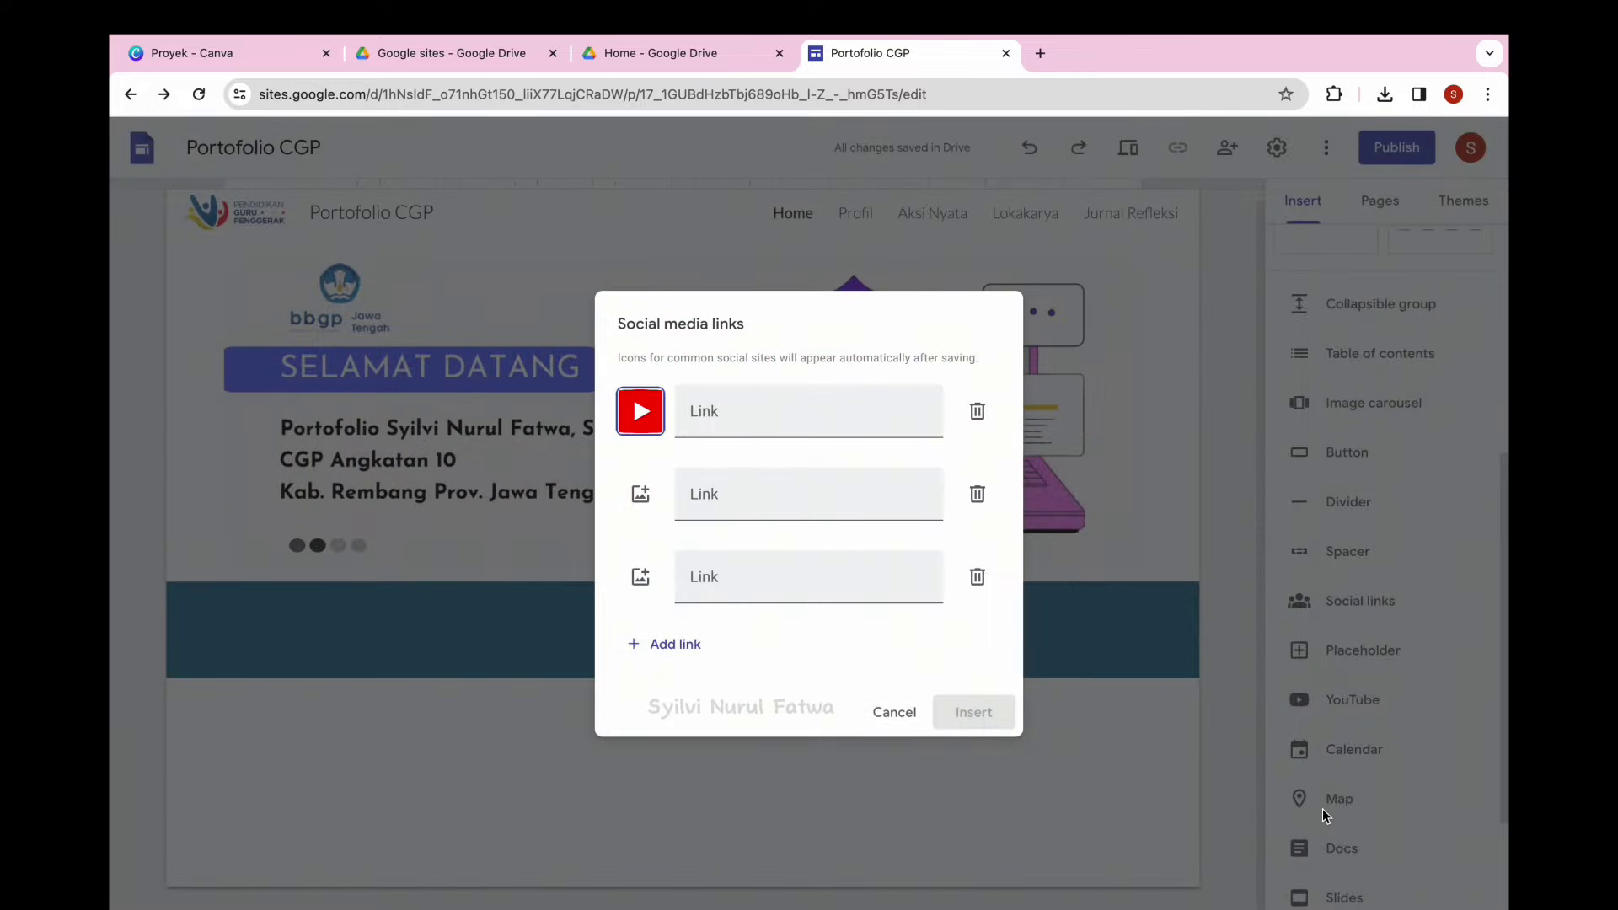
Give the second social link an Instagram logo found by searching Google Images for "instagram".
{"action": "left_click", "coordinate": [640, 494]}
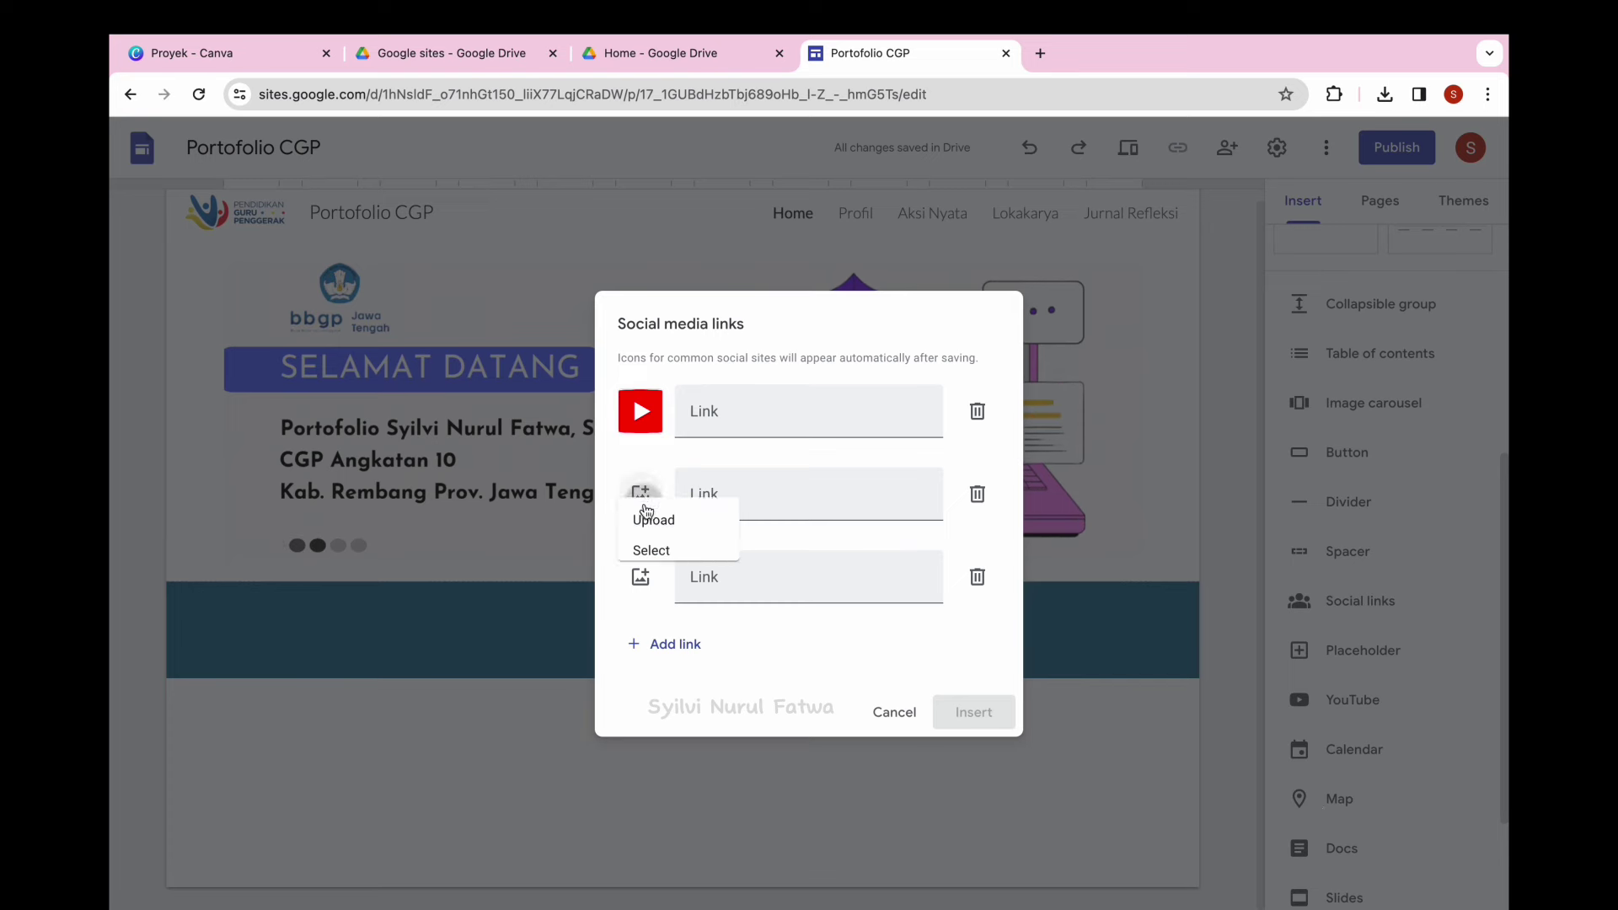
{"action": "left_click", "coordinate": [650, 570]}
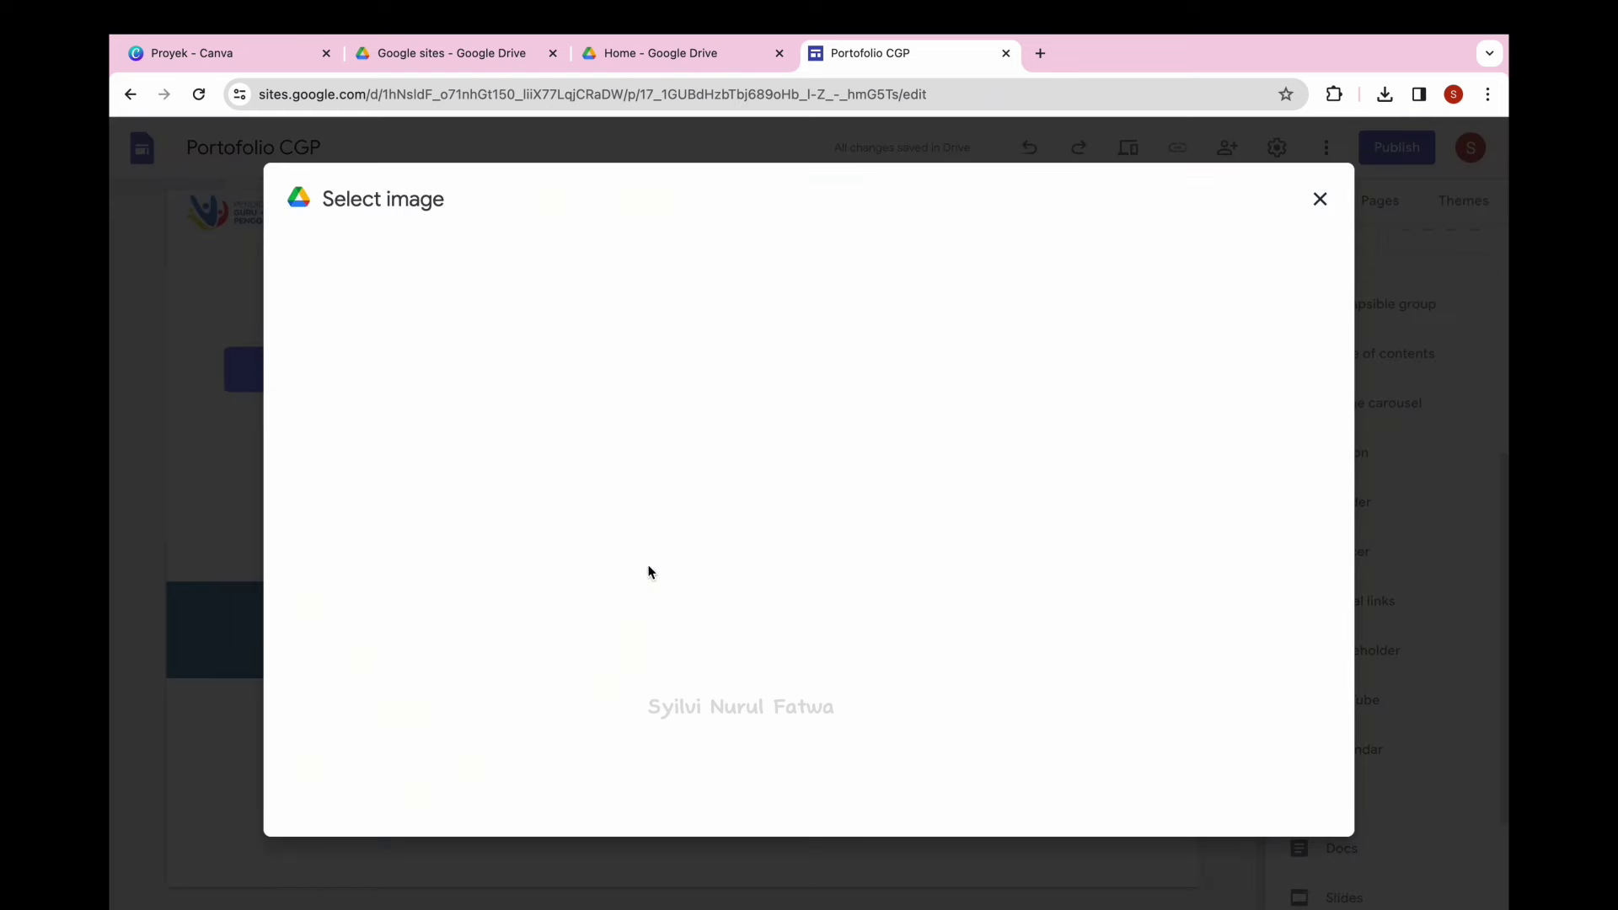
{"action": "left_click", "coordinate": [519, 260]}
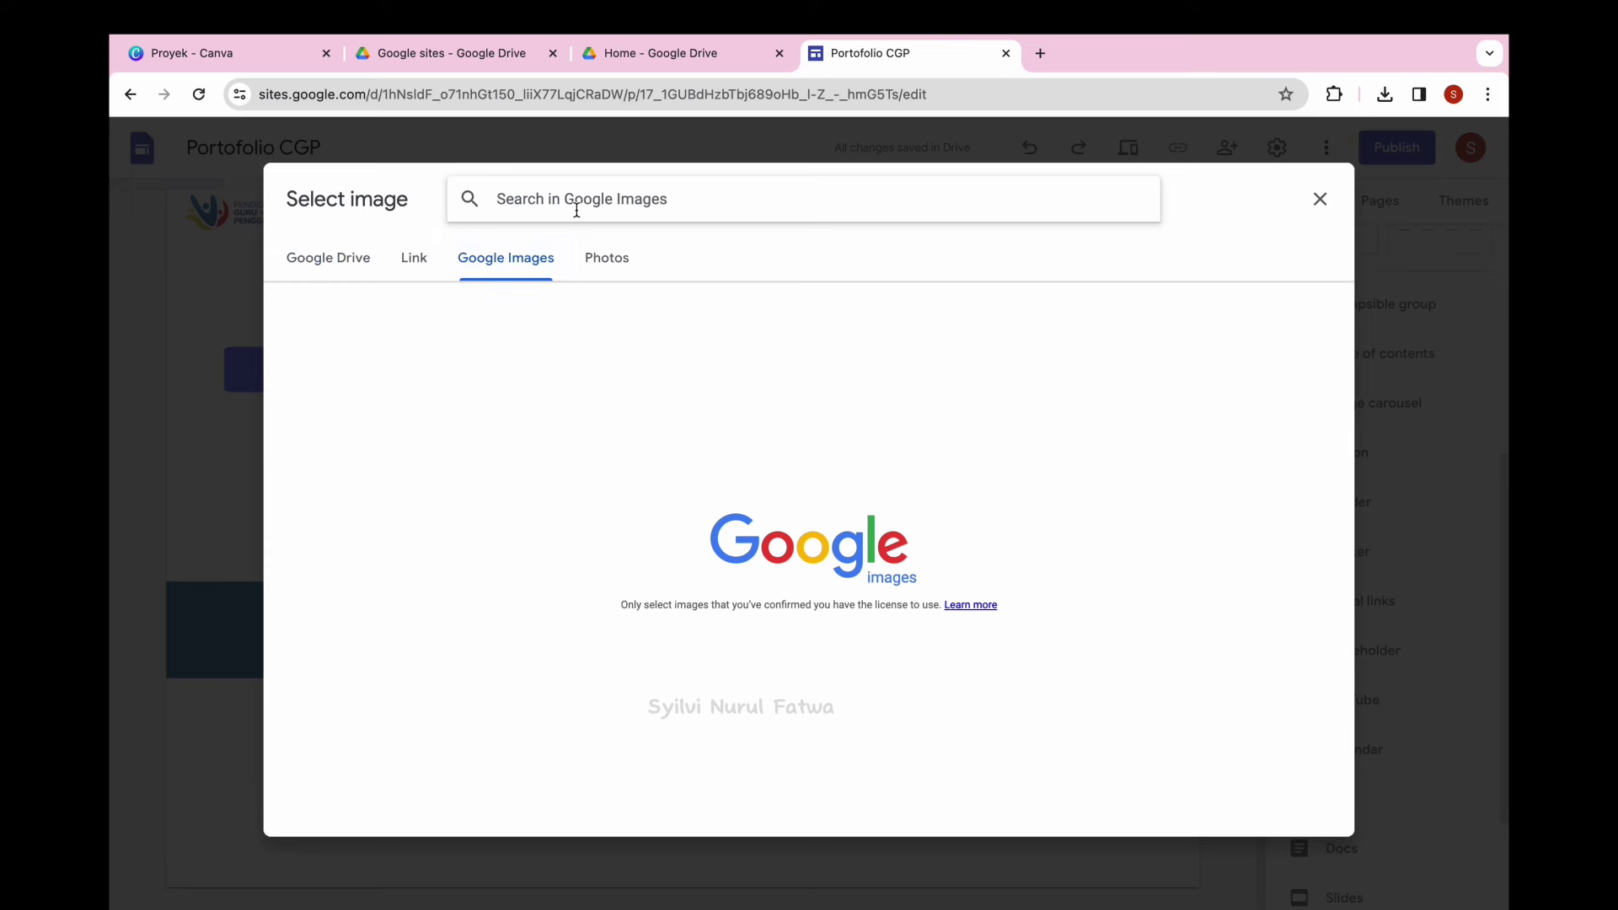
{"action": "type", "text": "insta"}
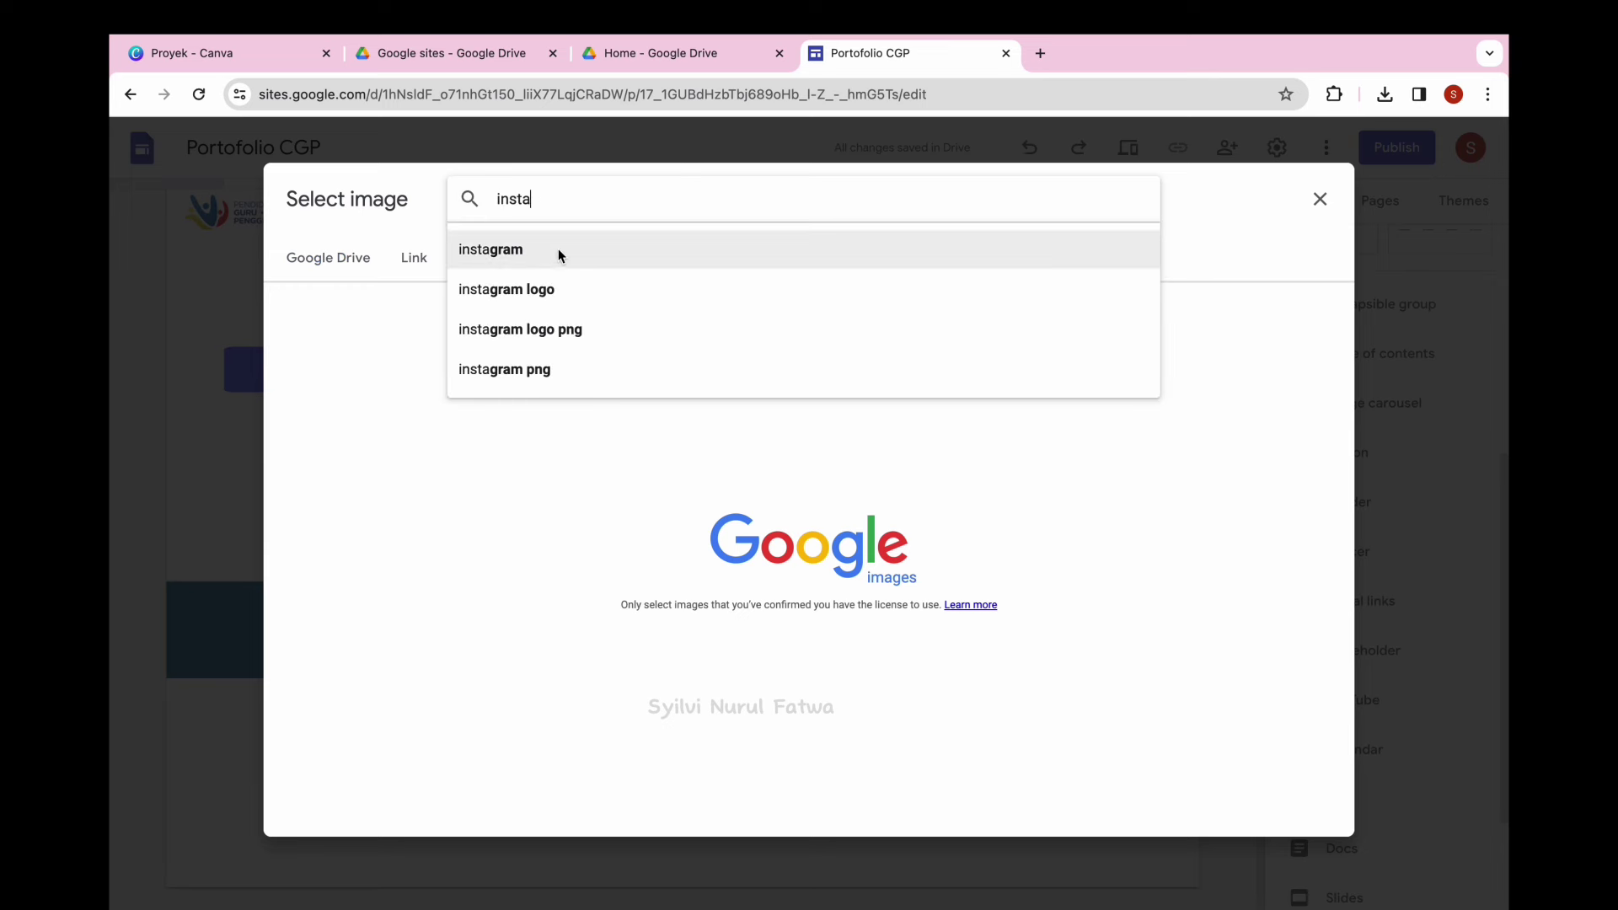
{"action": "left_click", "coordinate": [558, 250]}
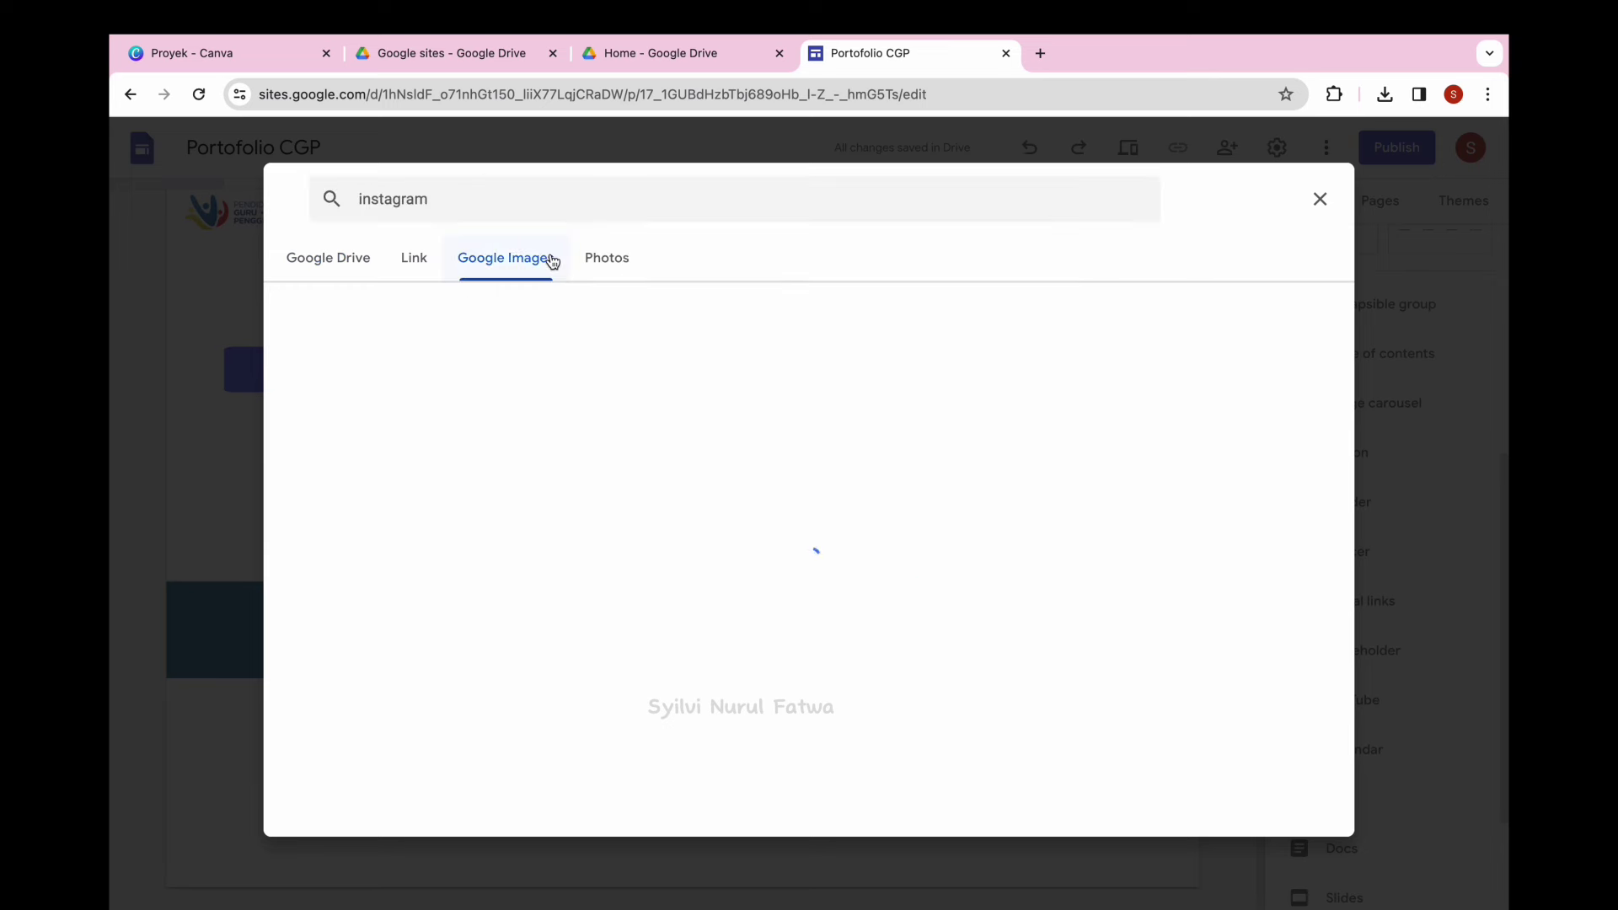
{"action": "left_click", "coordinate": [393, 370]}
{"action": "left_click", "coordinate": [1301, 815]}
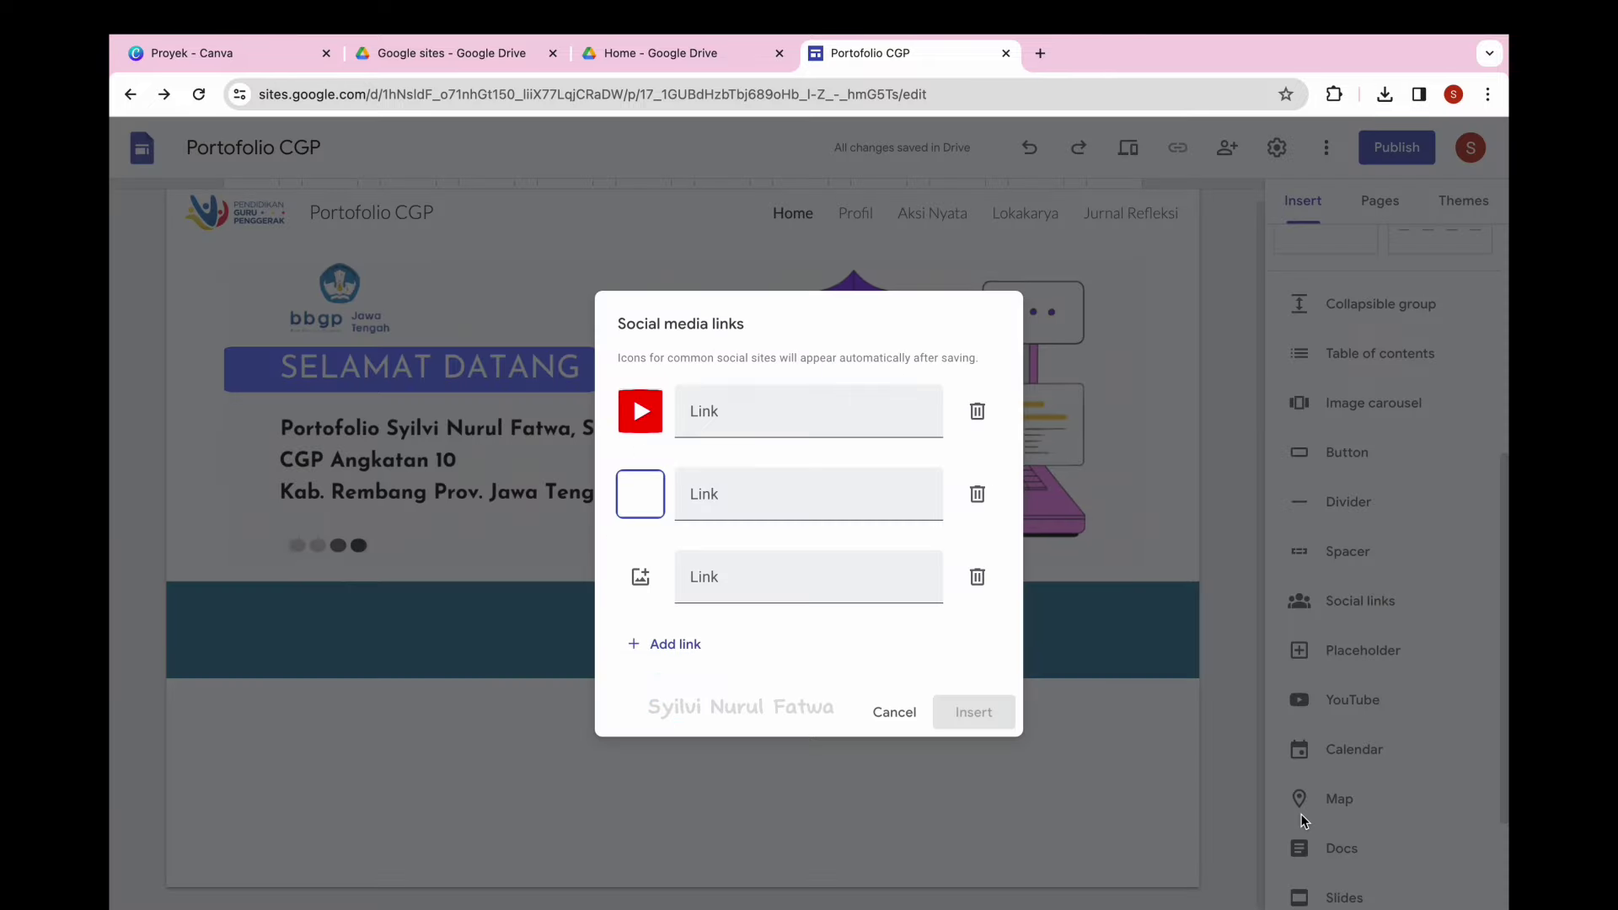
Give the third social link the black TikTok note icon found by searching Google Images for "tiktok".
{"action": "left_click", "coordinate": [643, 581]}
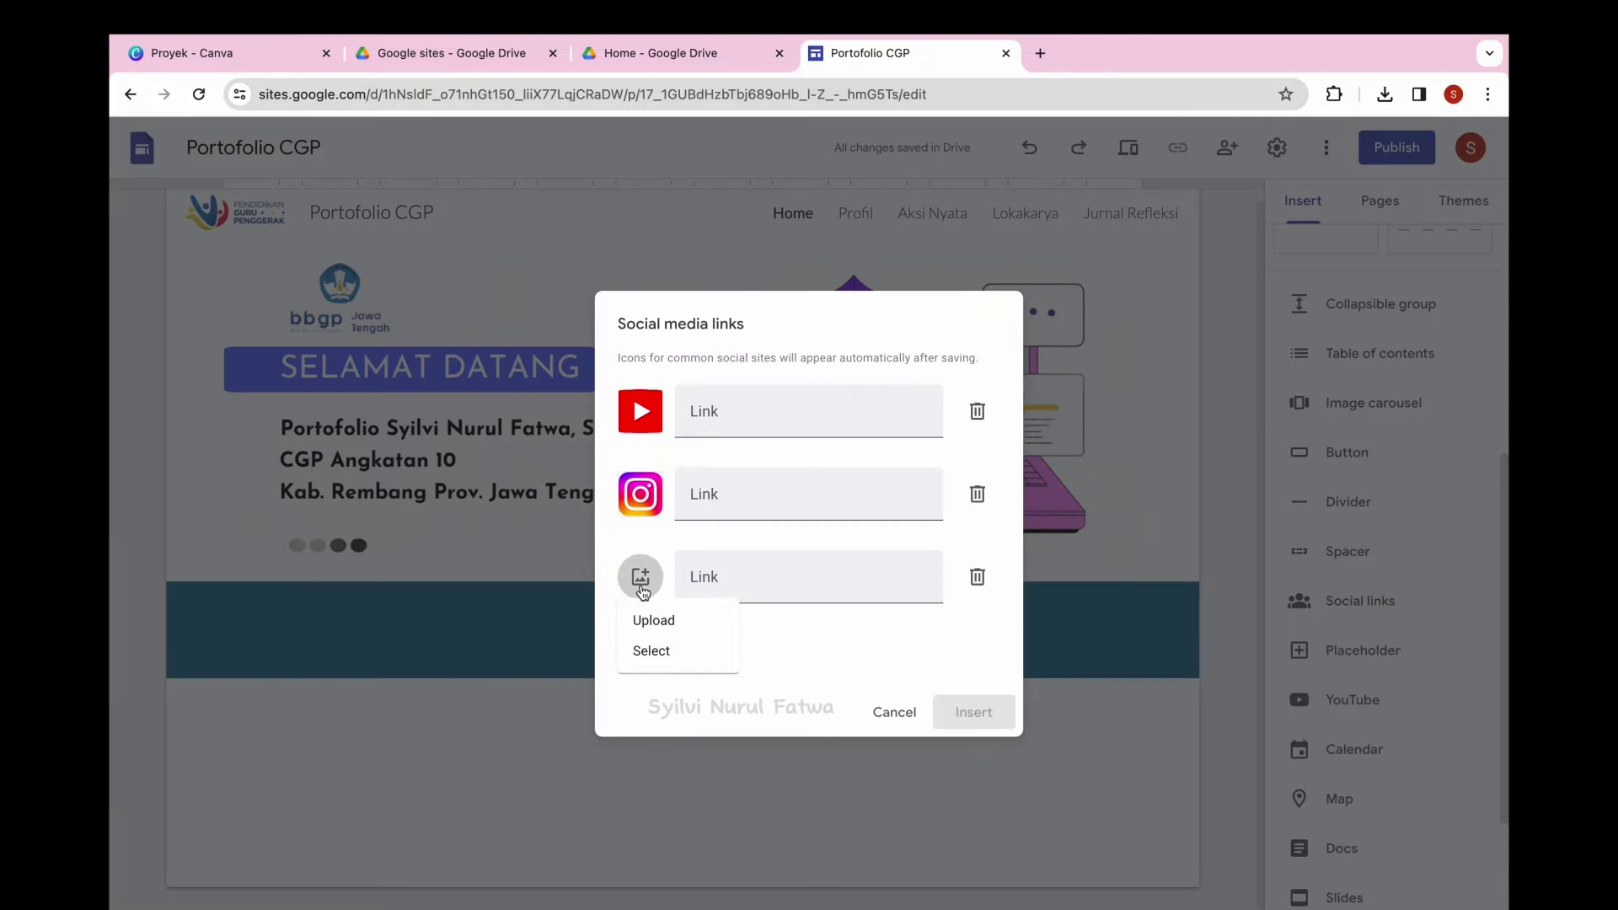
{"action": "left_click", "coordinate": [672, 653]}
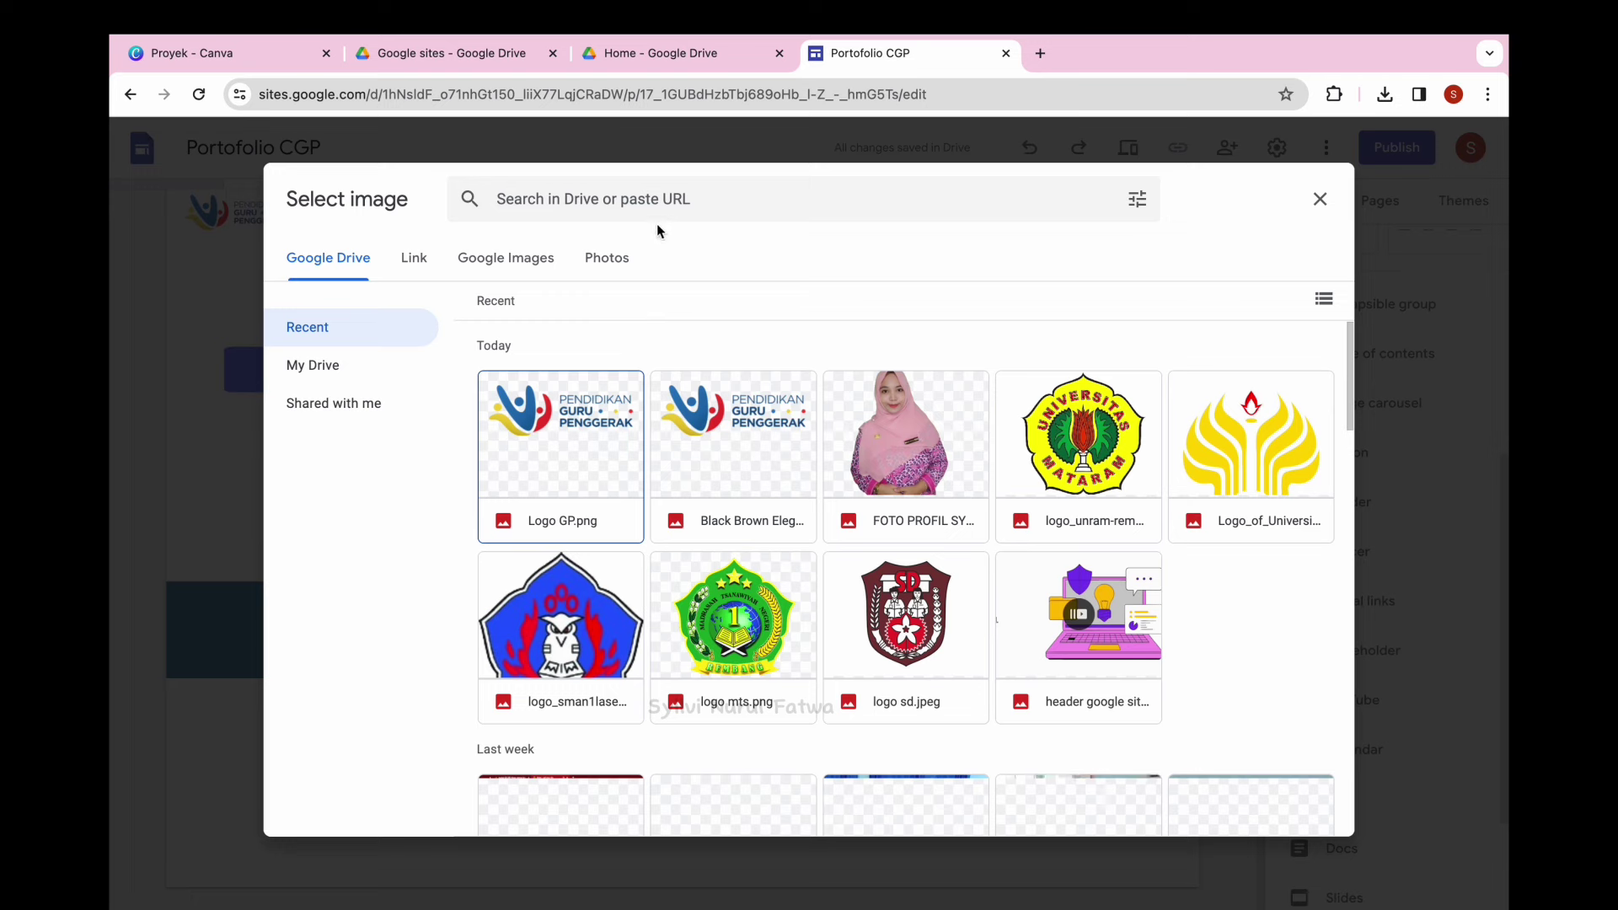
{"action": "left_click", "coordinate": [526, 256]}
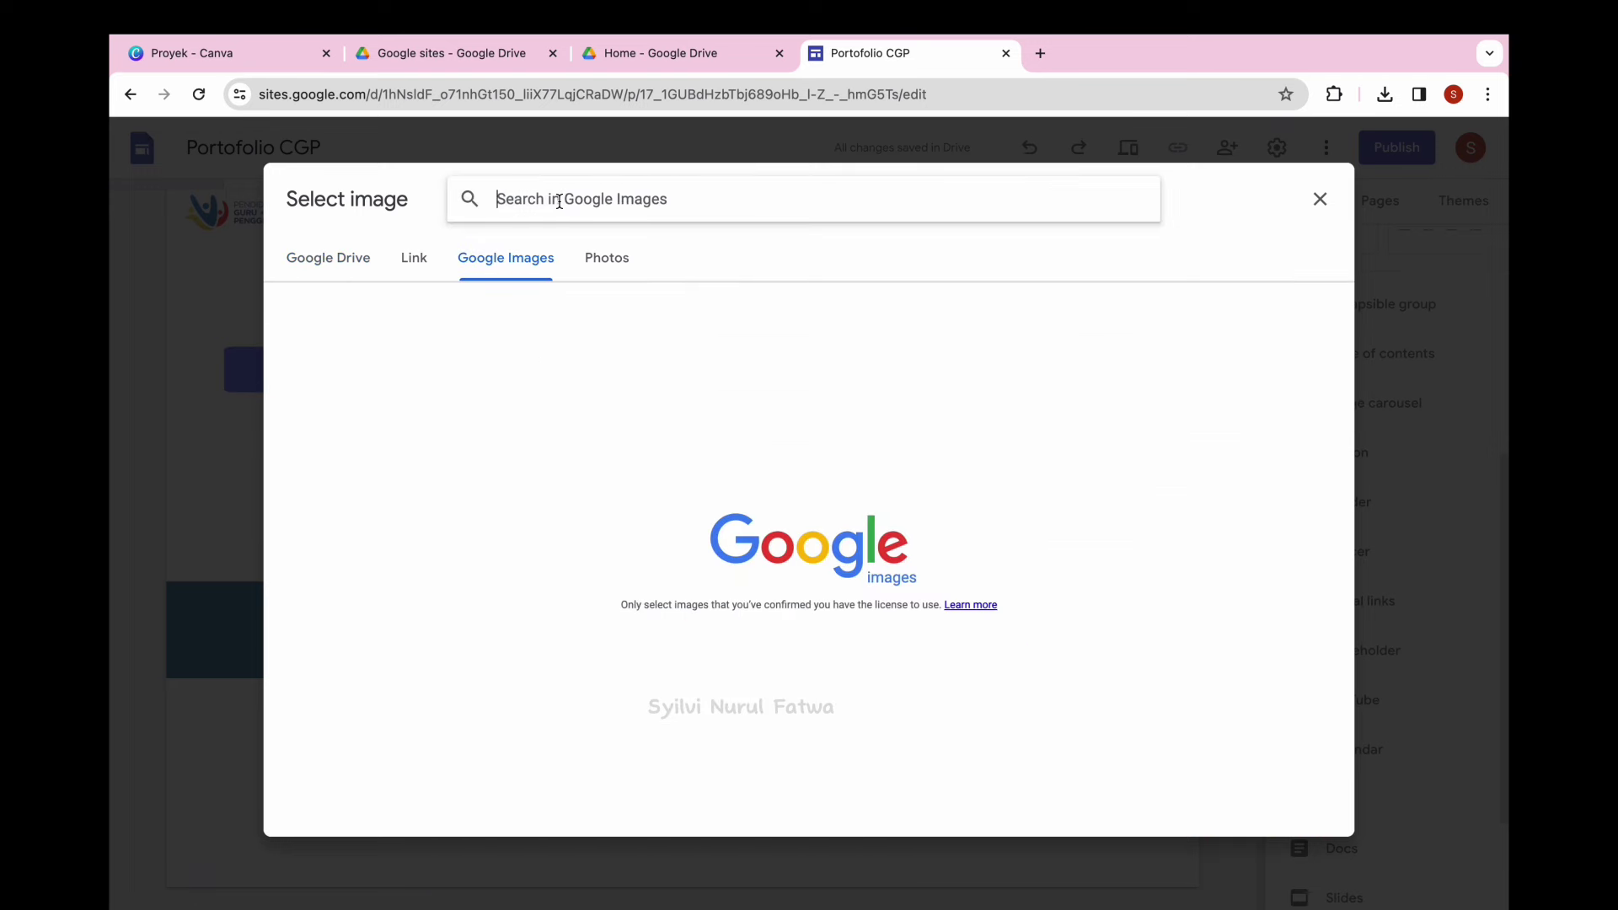
{"action": "type", "text": "tik"}
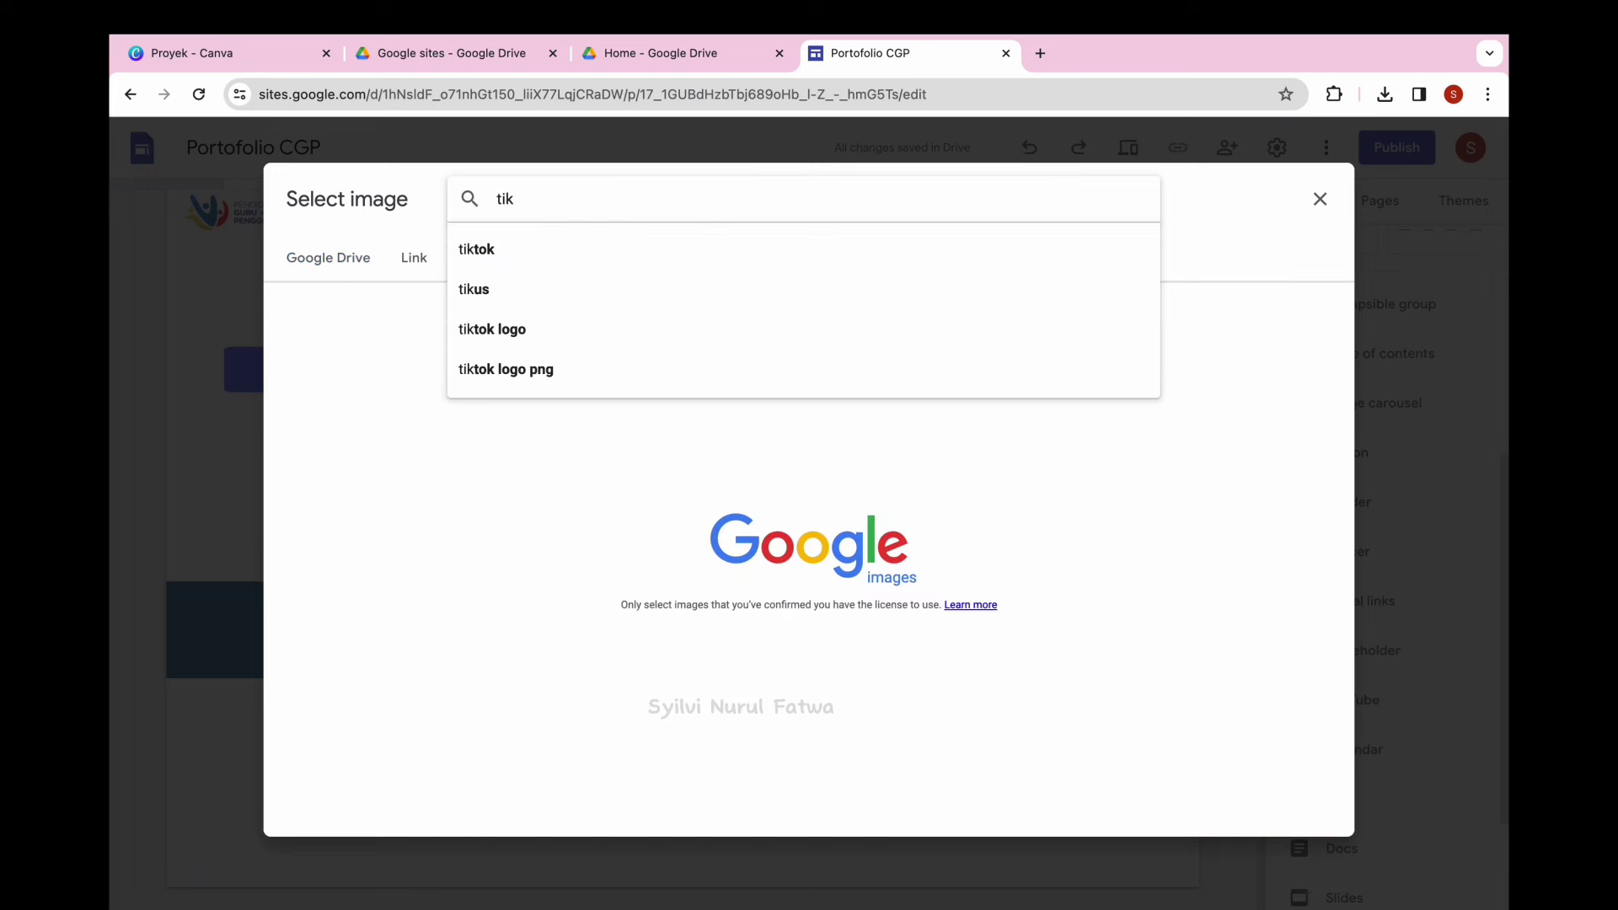
{"action": "left_click", "coordinate": [536, 250]}
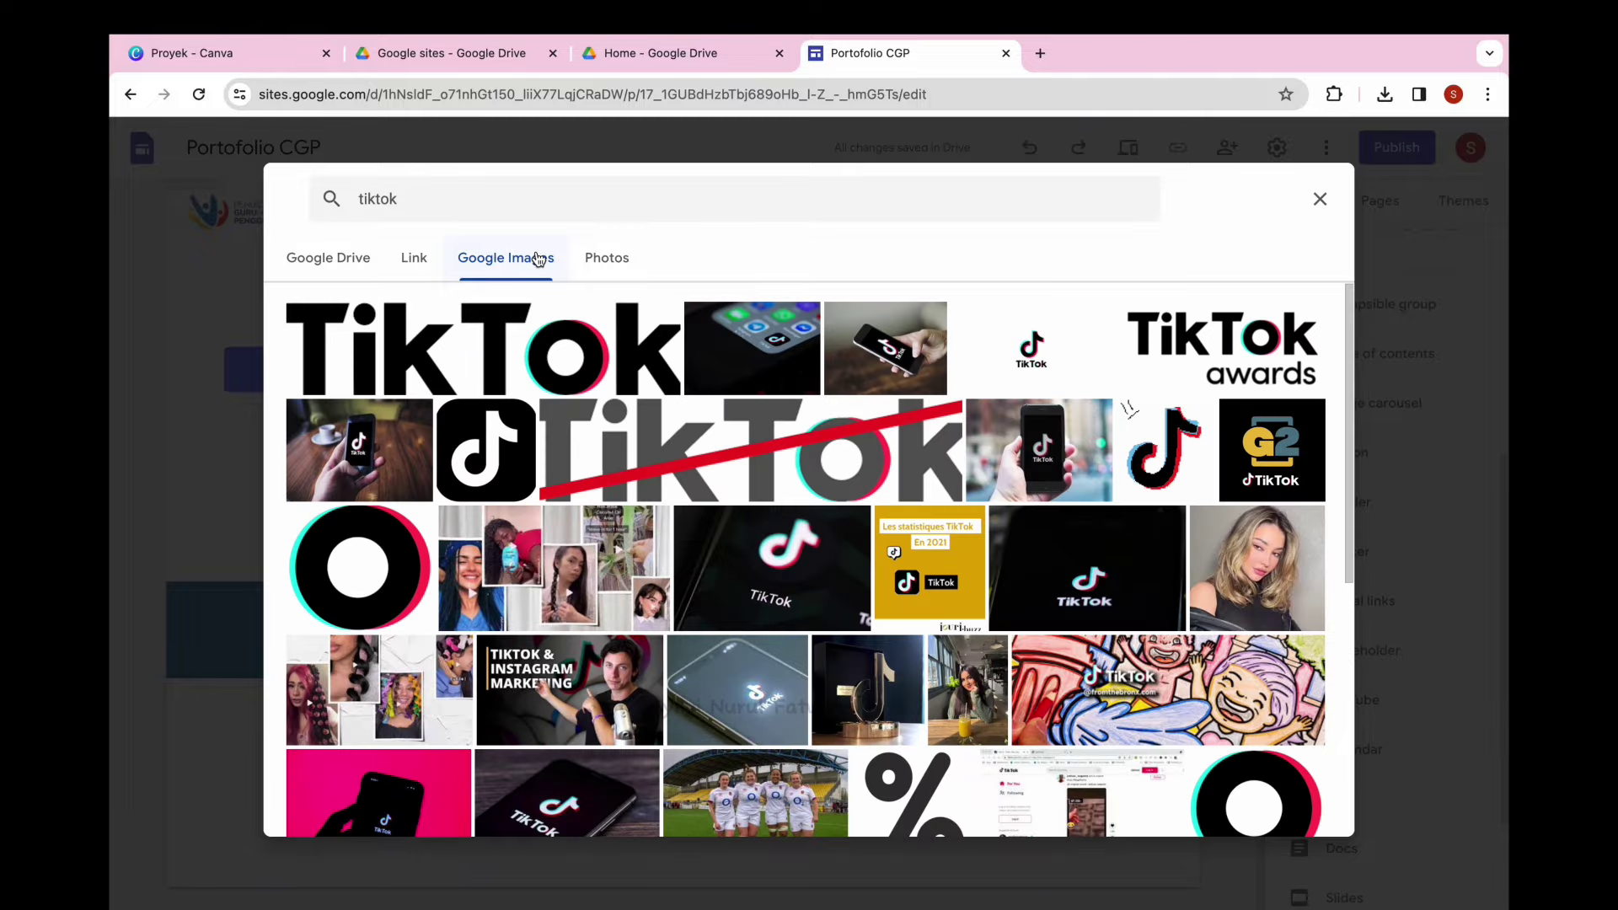
{"action": "left_click", "coordinate": [485, 440]}
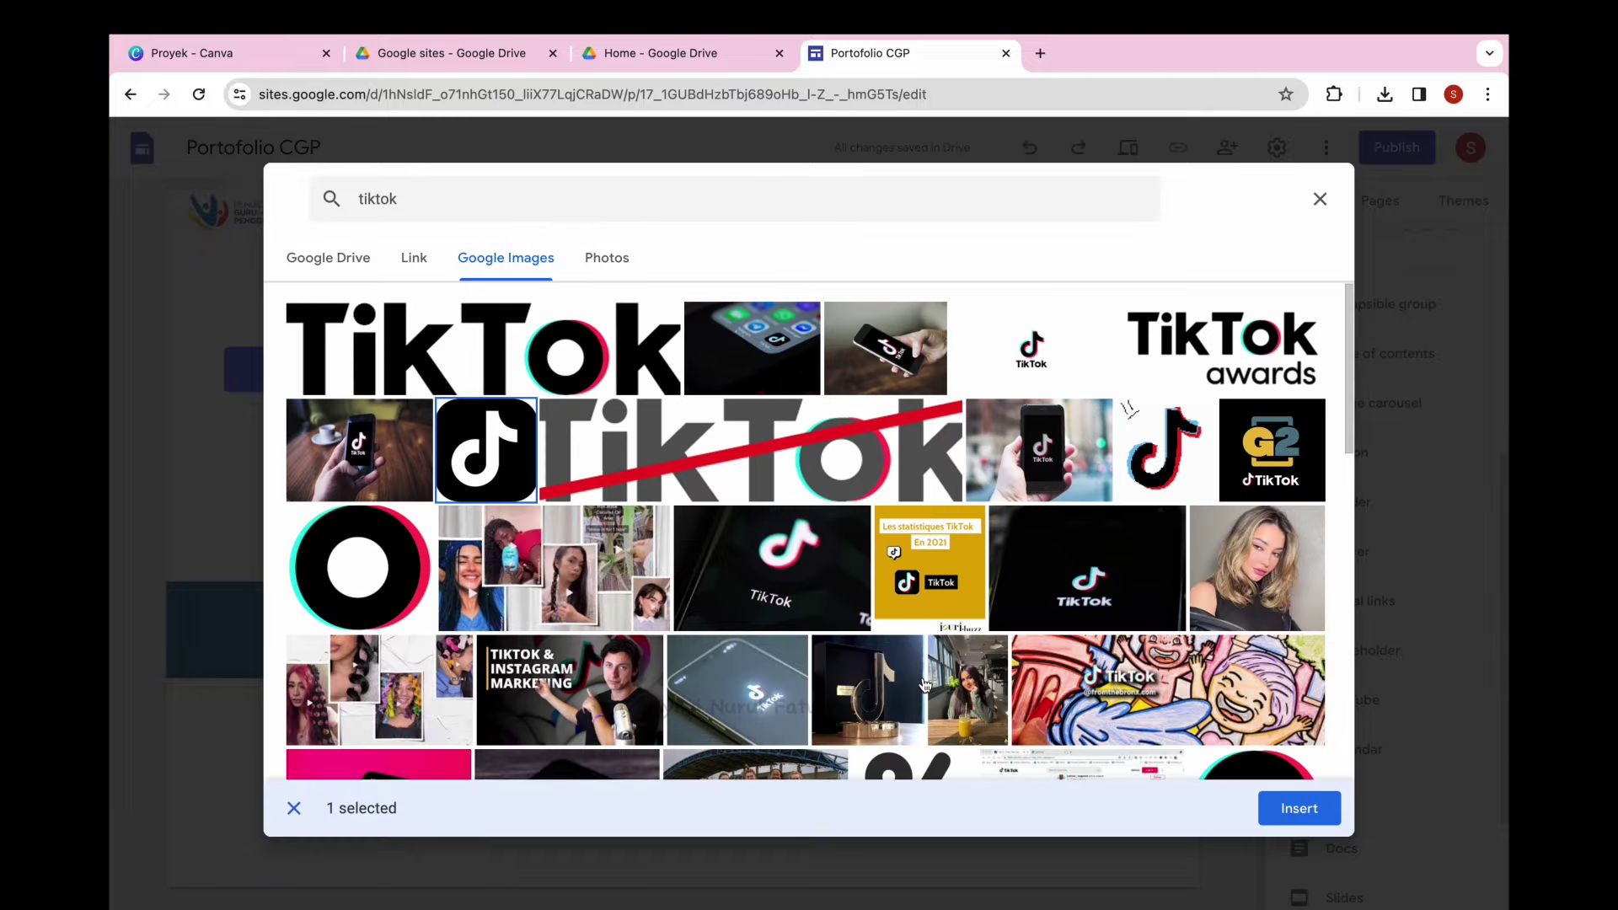
{"action": "left_click", "coordinate": [1305, 811]}
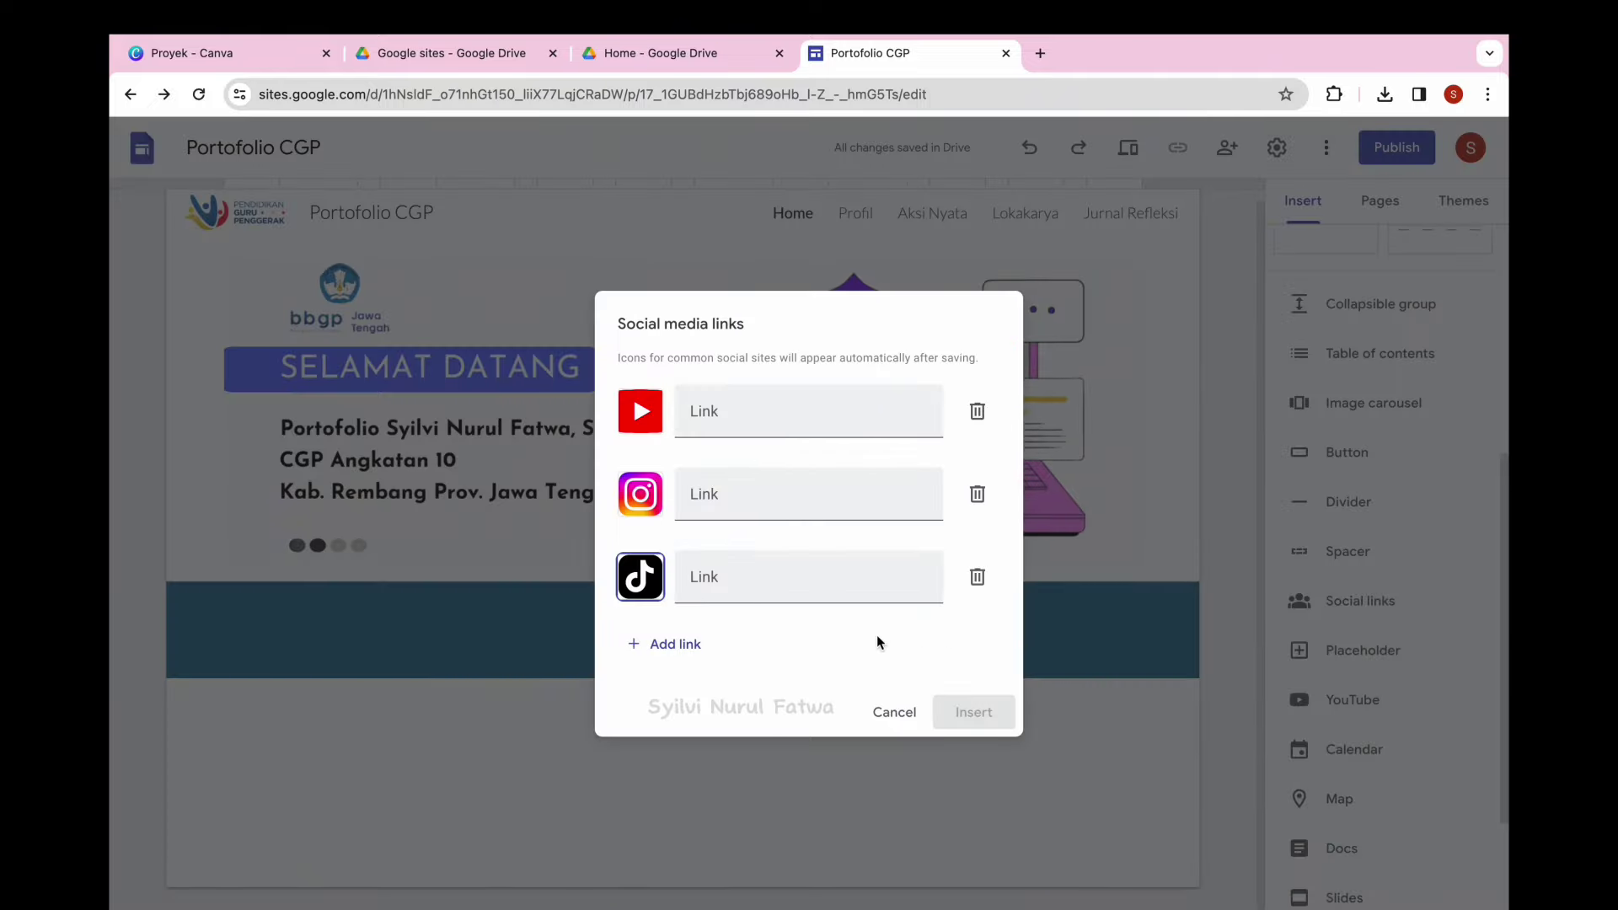
Add a fourth social link and give it the round blue Facebook logo from a Google Images search for "facebook".
{"action": "left_click", "coordinate": [674, 645]}
{"action": "left_click", "coordinate": [644, 605]}
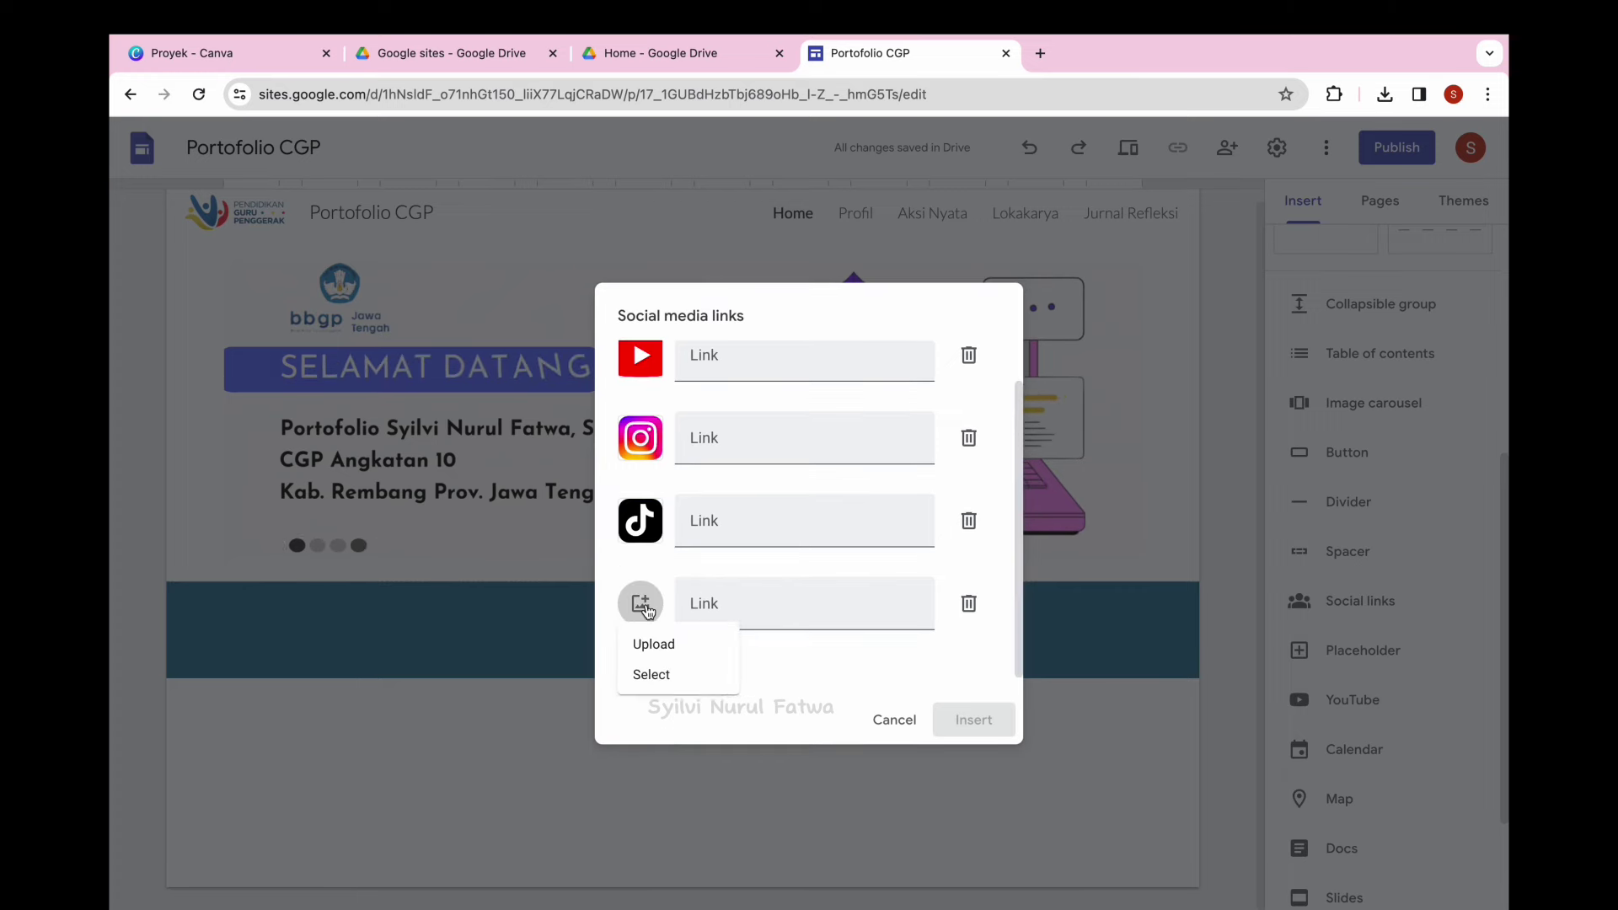
{"action": "left_click", "coordinate": [657, 672]}
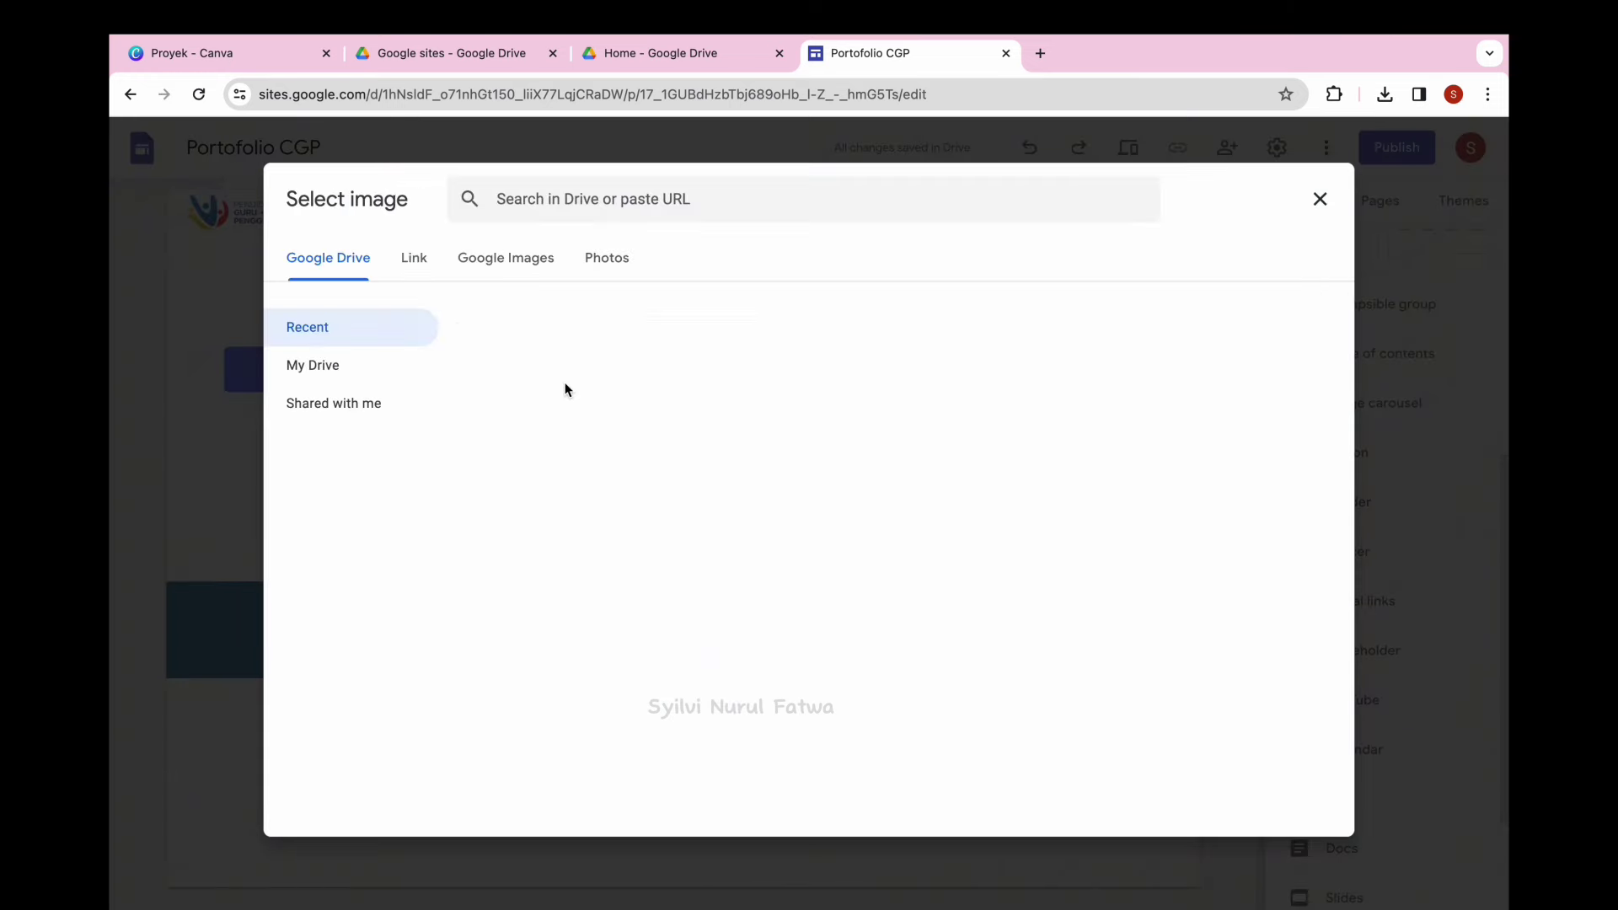
{"action": "left_click", "coordinate": [492, 267]}
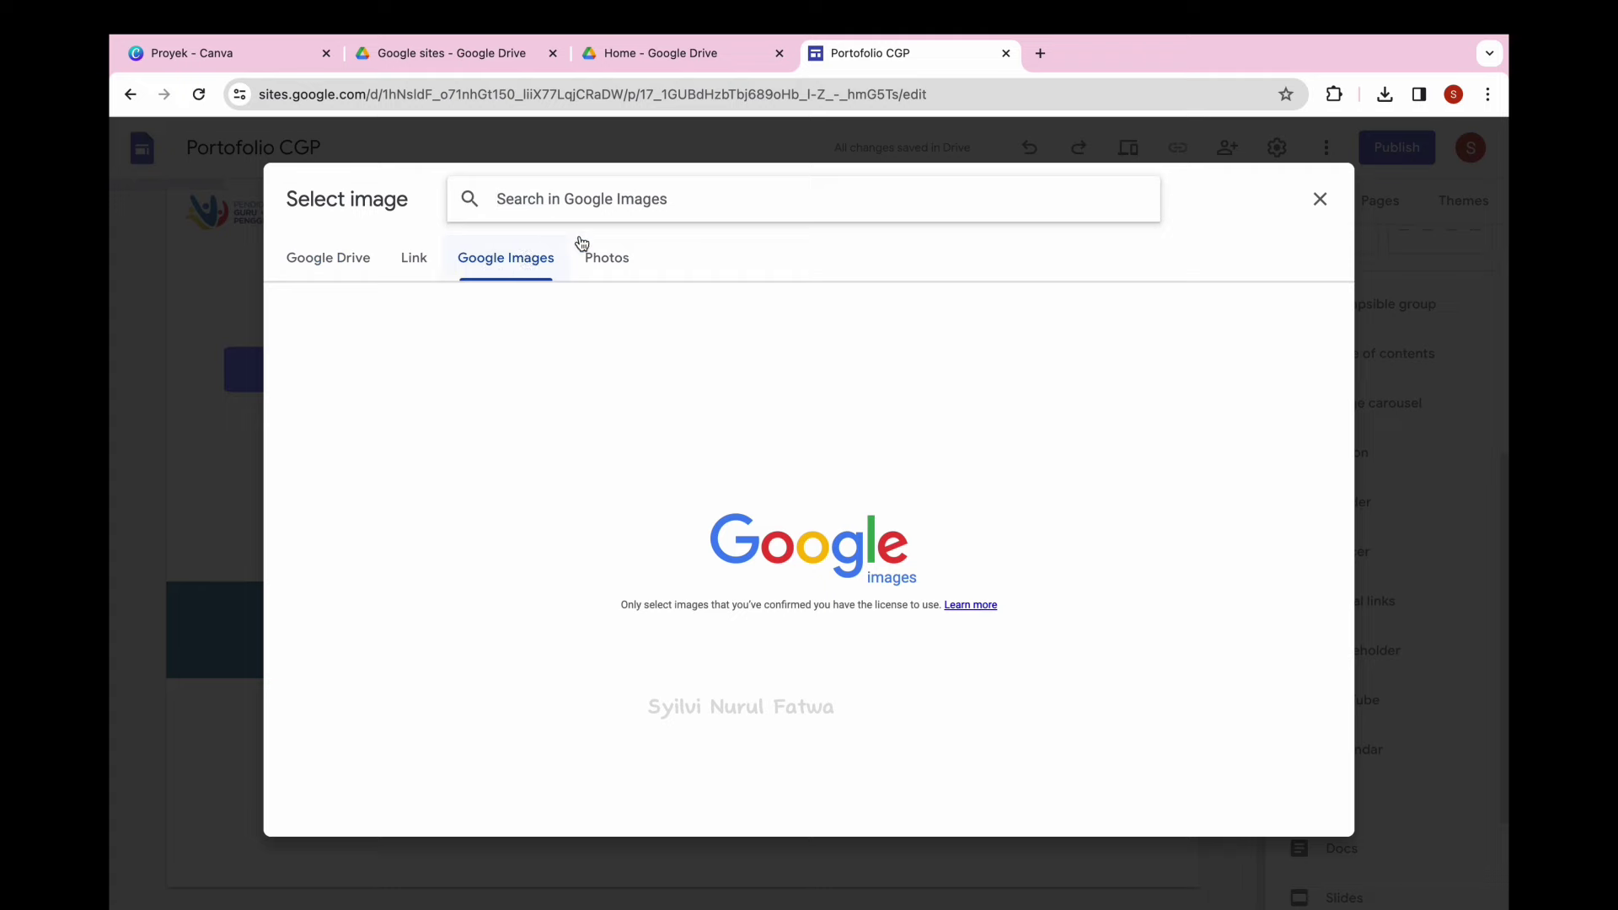
{"action": "type", "text": "face"}
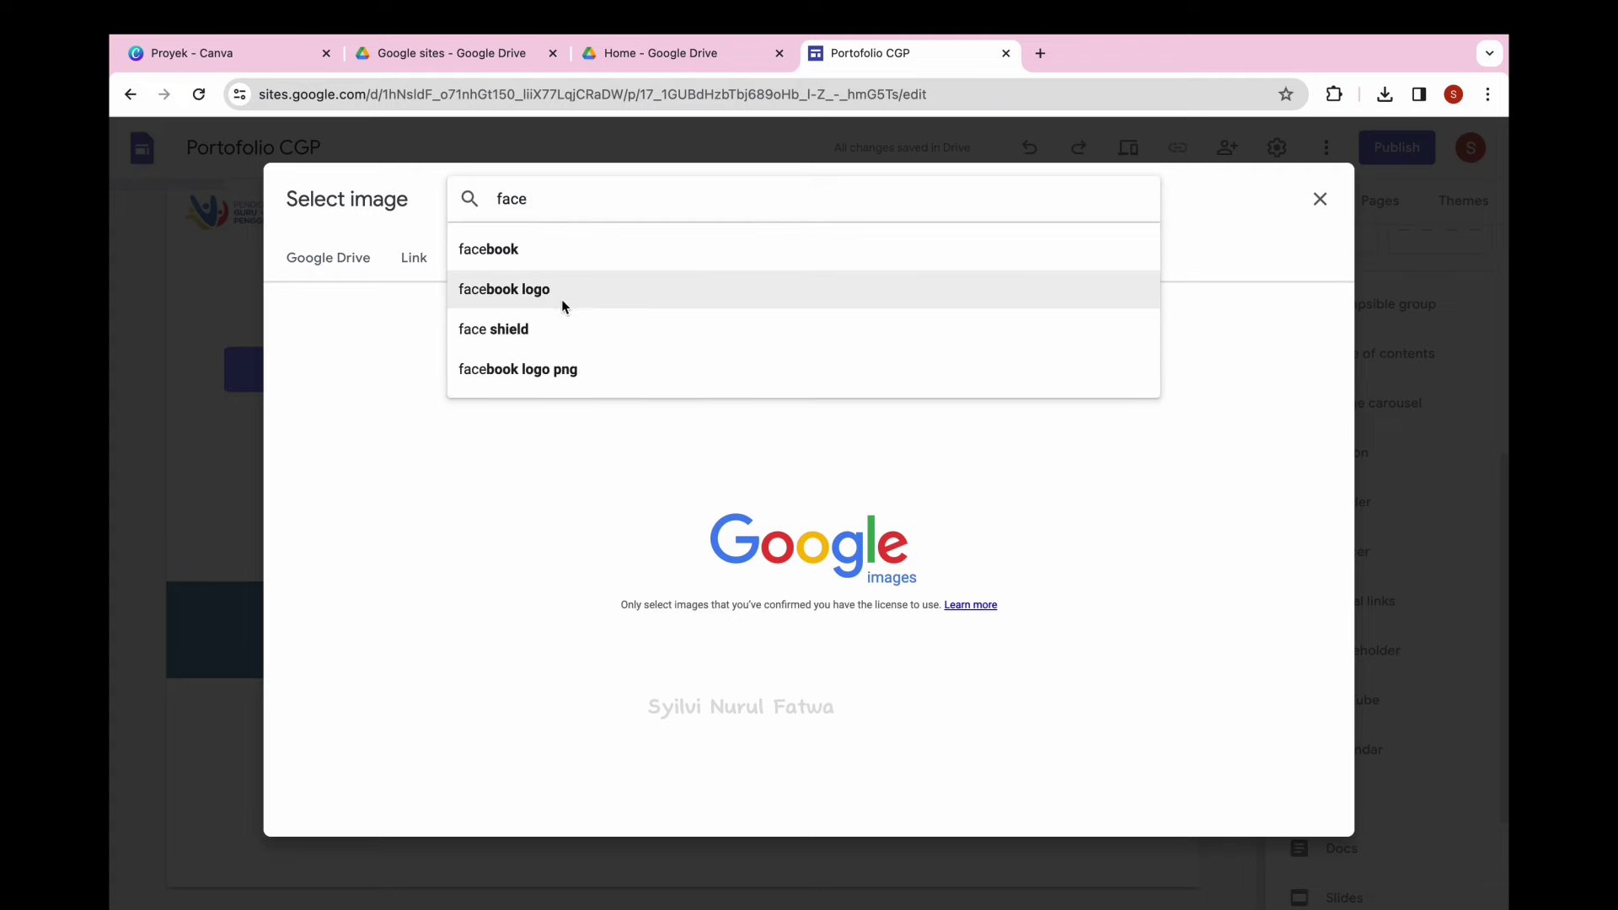
{"action": "left_click", "coordinate": [516, 256]}
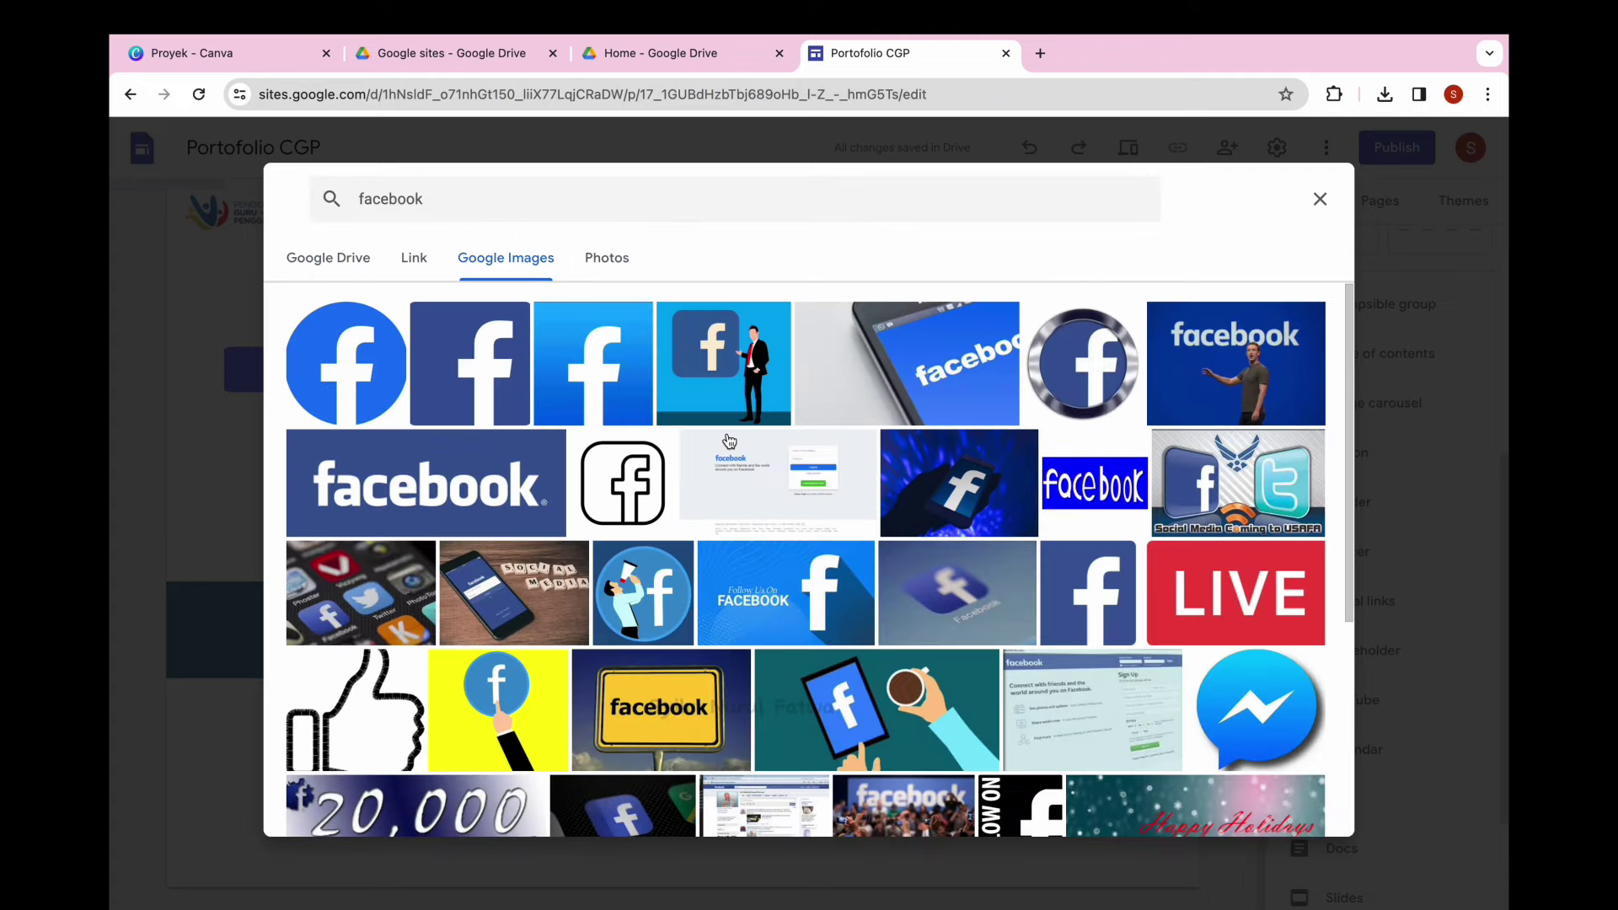
{"action": "left_click", "coordinate": [403, 368]}
{"action": "left_click", "coordinate": [1316, 825]}
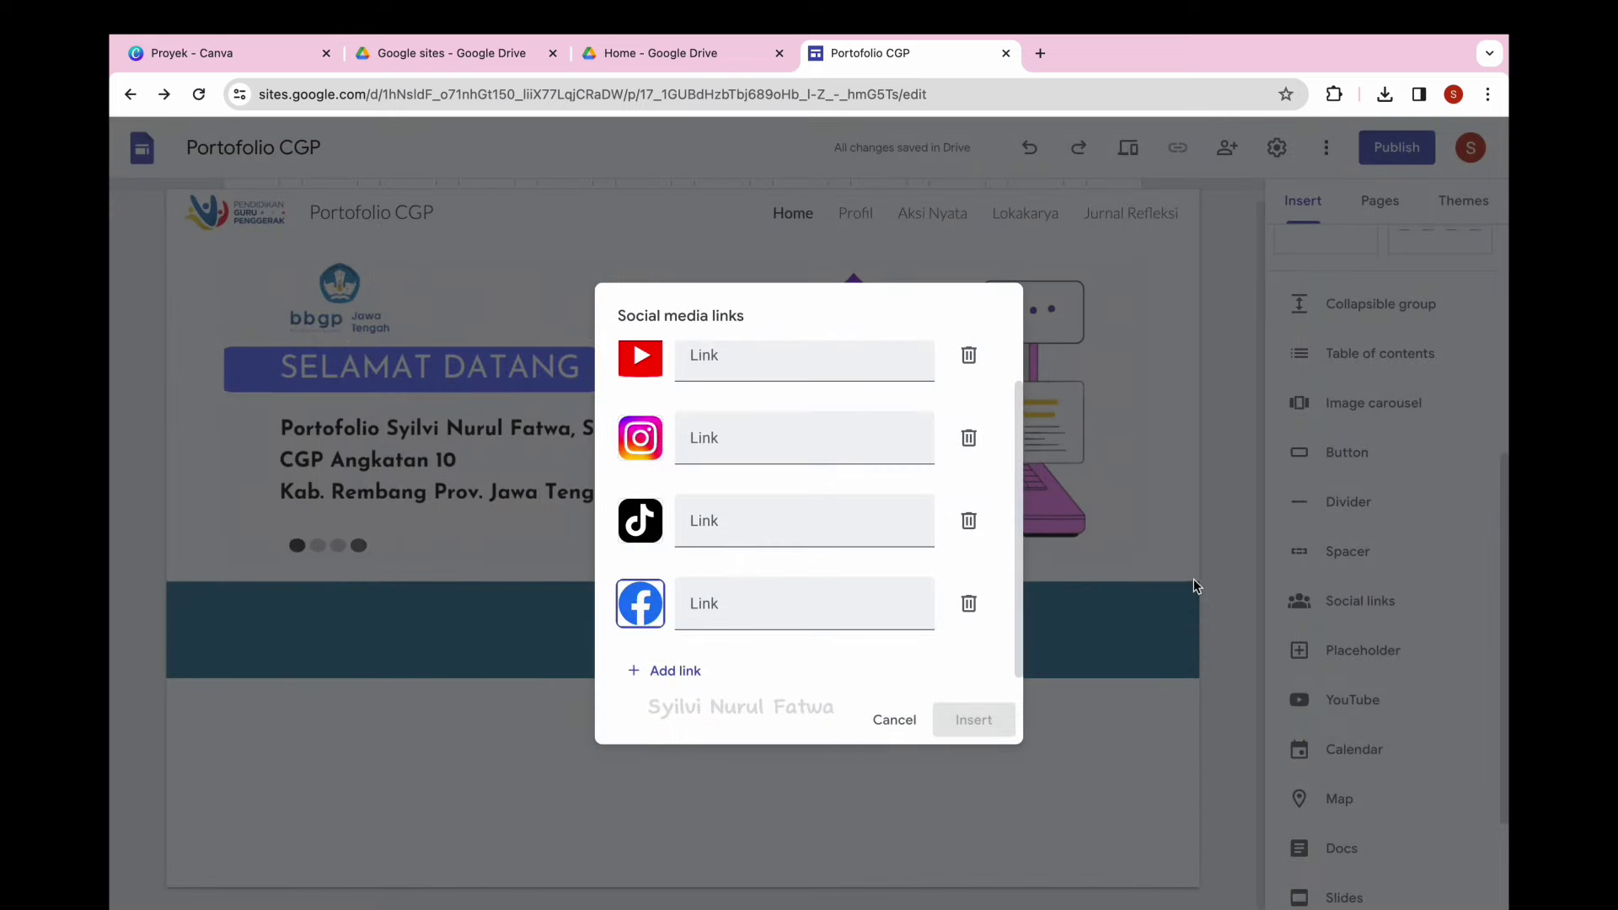
Paste the YouTube, Instagram, Facebook and TikTok profile URLs into the four link fields in that order and insert the social links.
{"action": "left_click", "coordinate": [822, 353]}
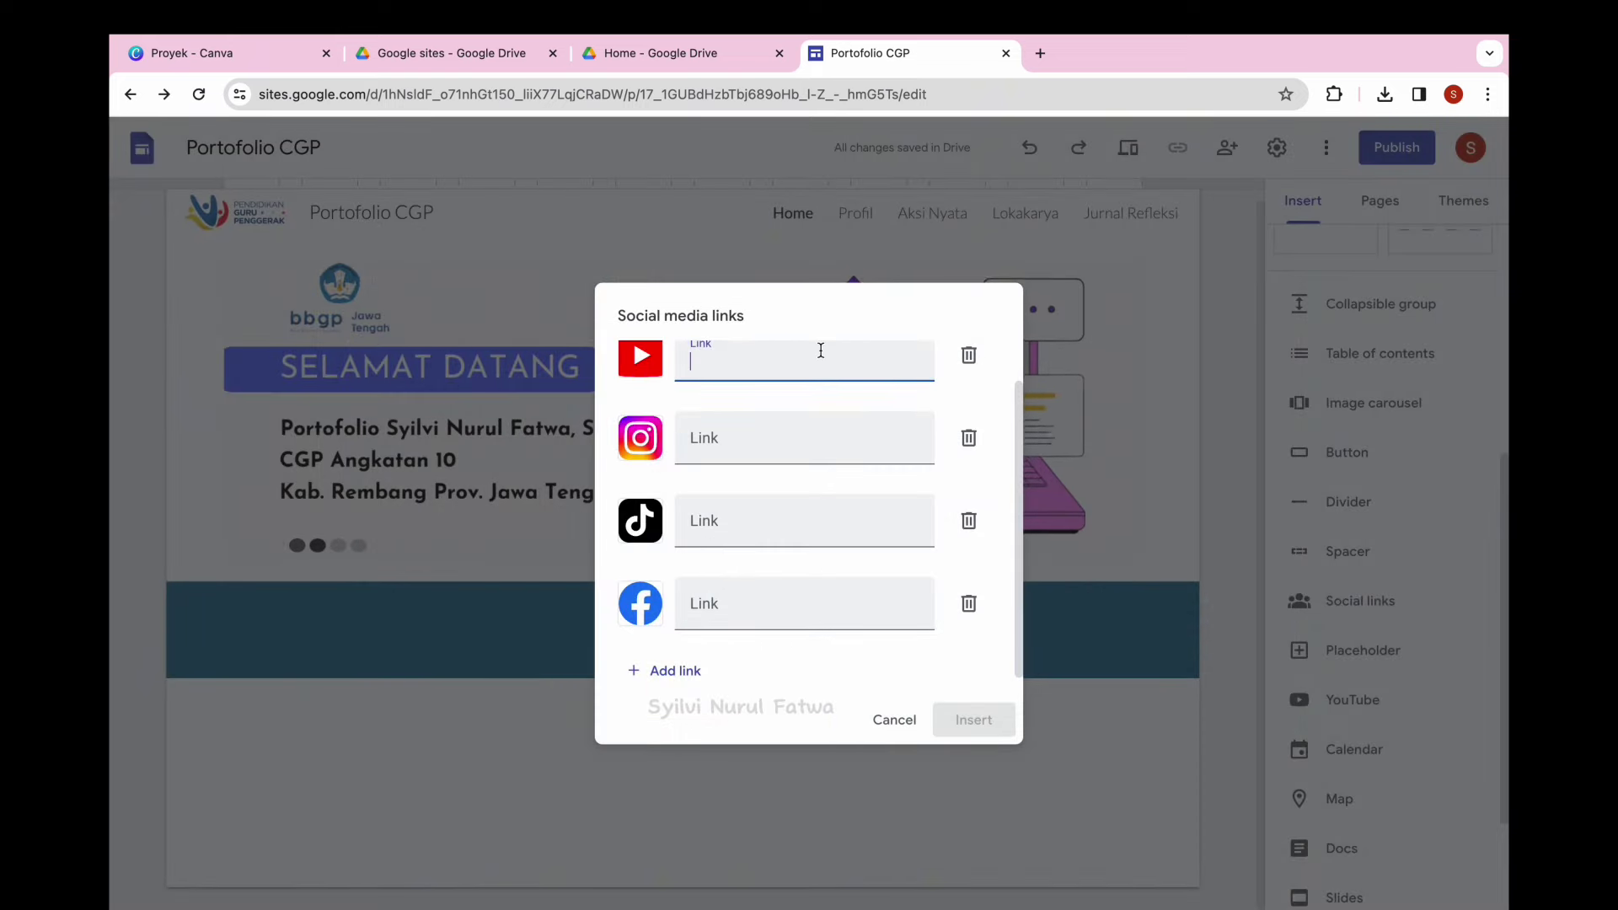
{"action": "key", "text": "ctrl+v"}
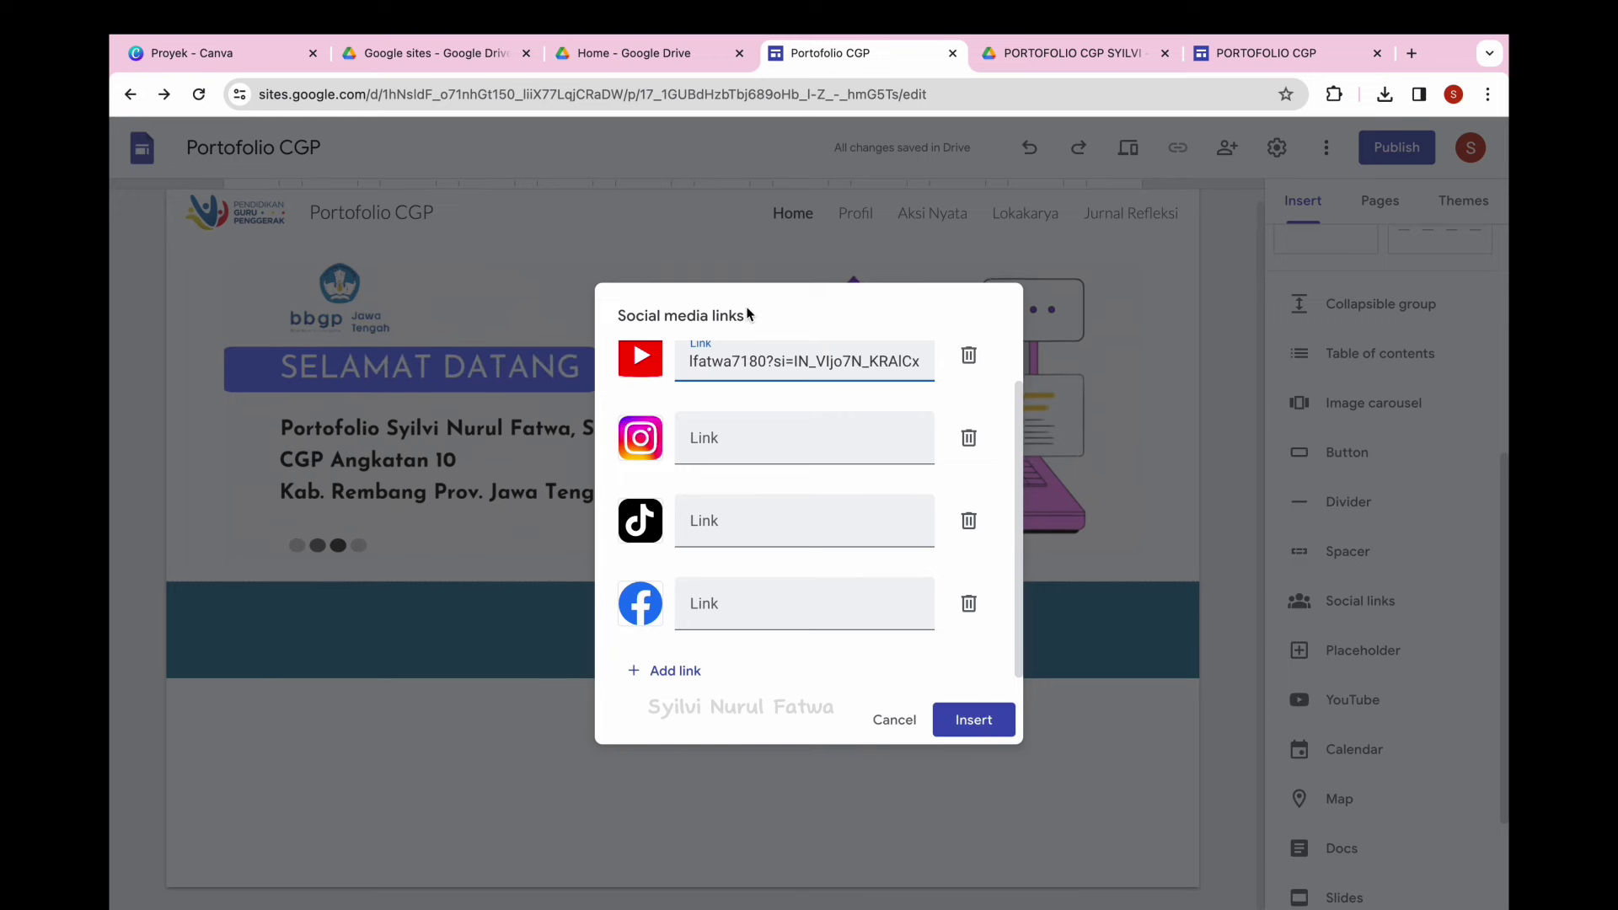
{"action": "left_click", "coordinate": [755, 442]}
{"action": "key", "text": "ctrl+v"}
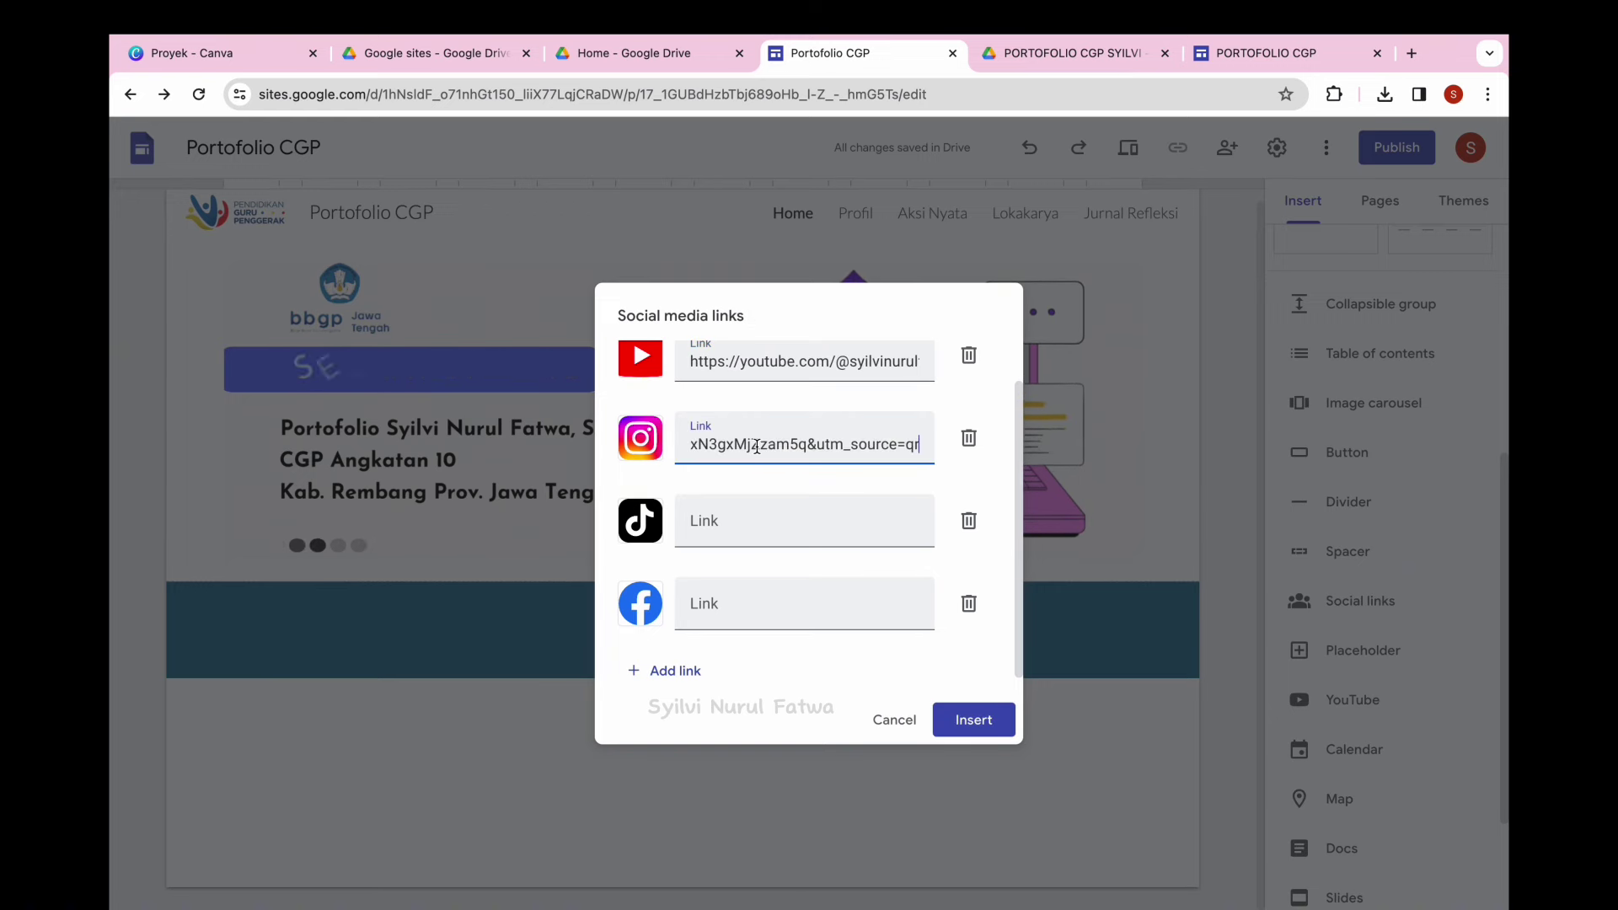
{"action": "left_click", "coordinate": [730, 516]}
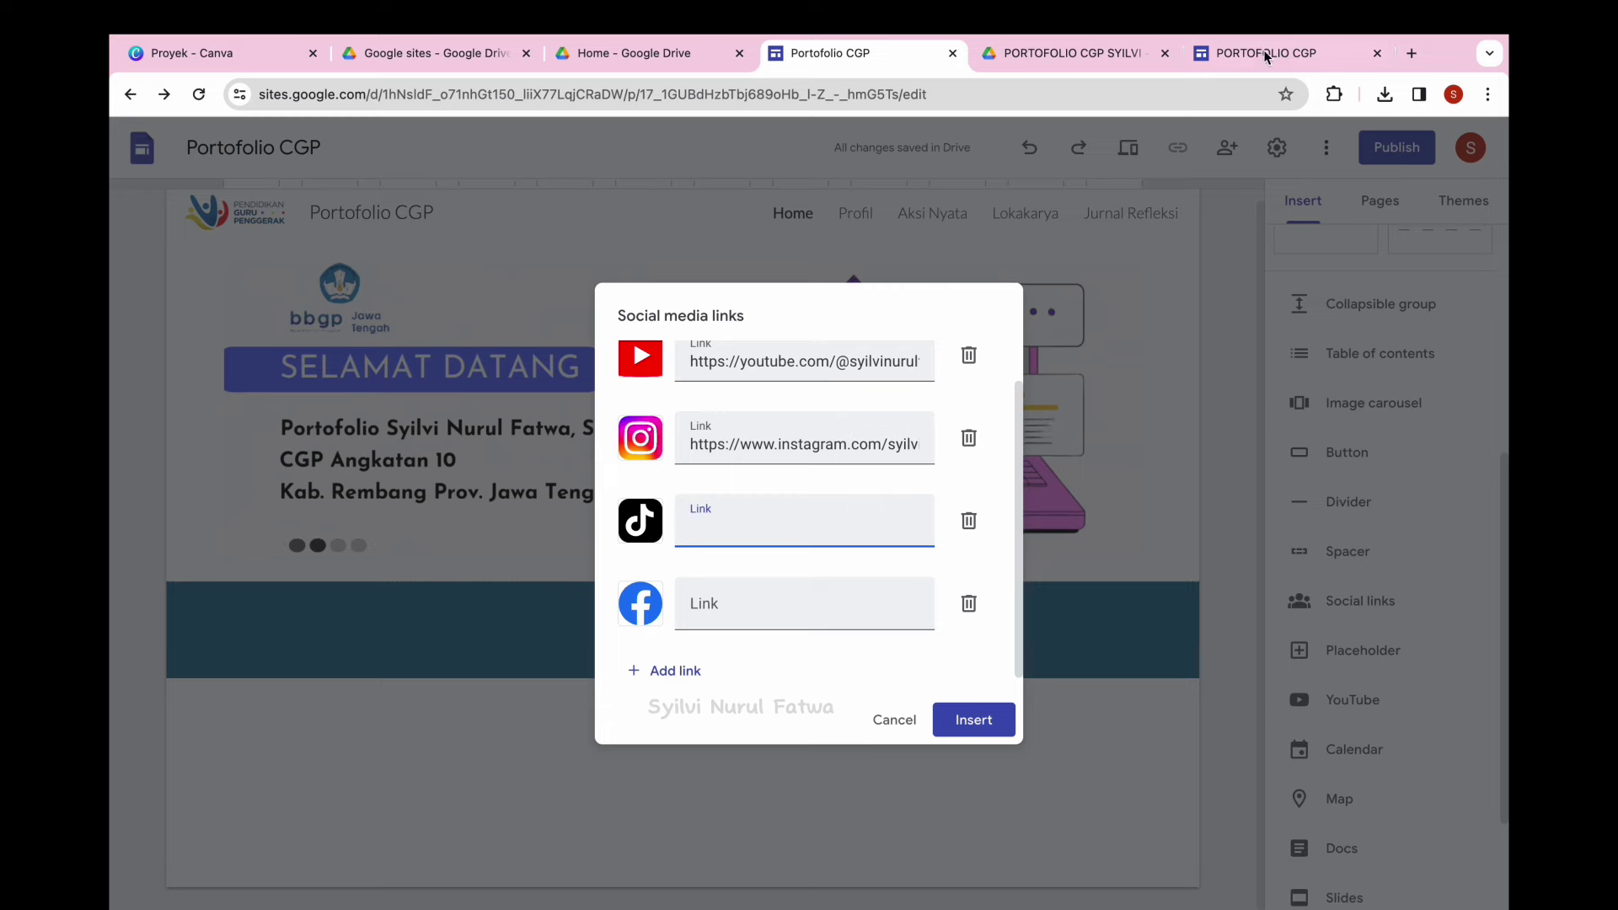
{"action": "key", "text": "ctrl+v"}
{"action": "left_click", "coordinate": [823, 612]}
{"action": "key", "text": "ctrl+v"}
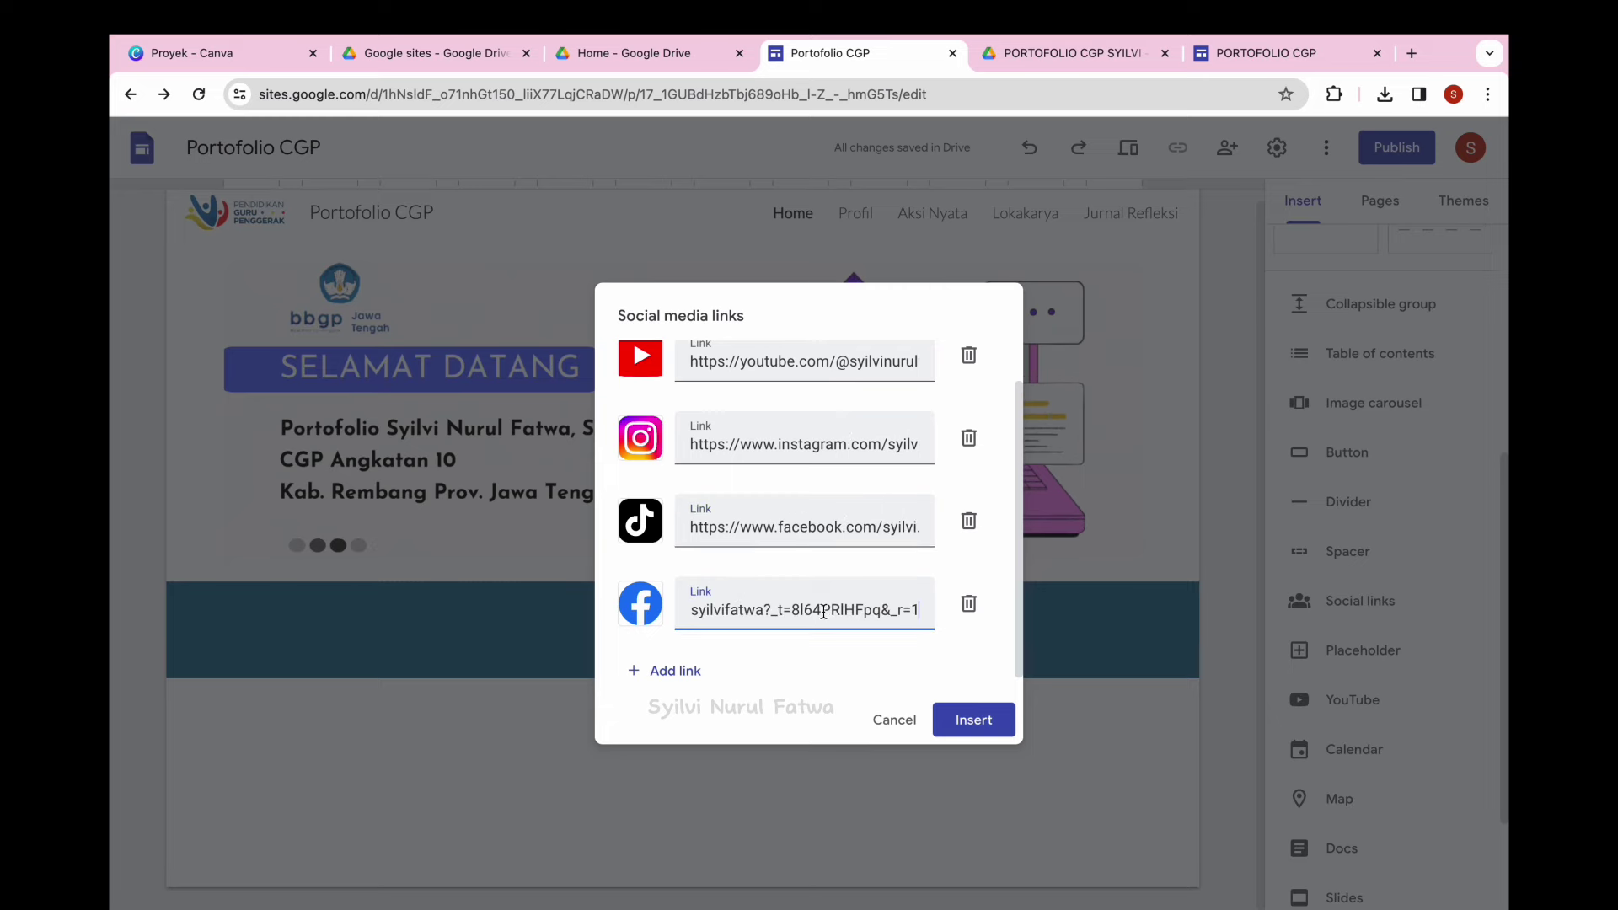
{"action": "left_click", "coordinate": [971, 720]}
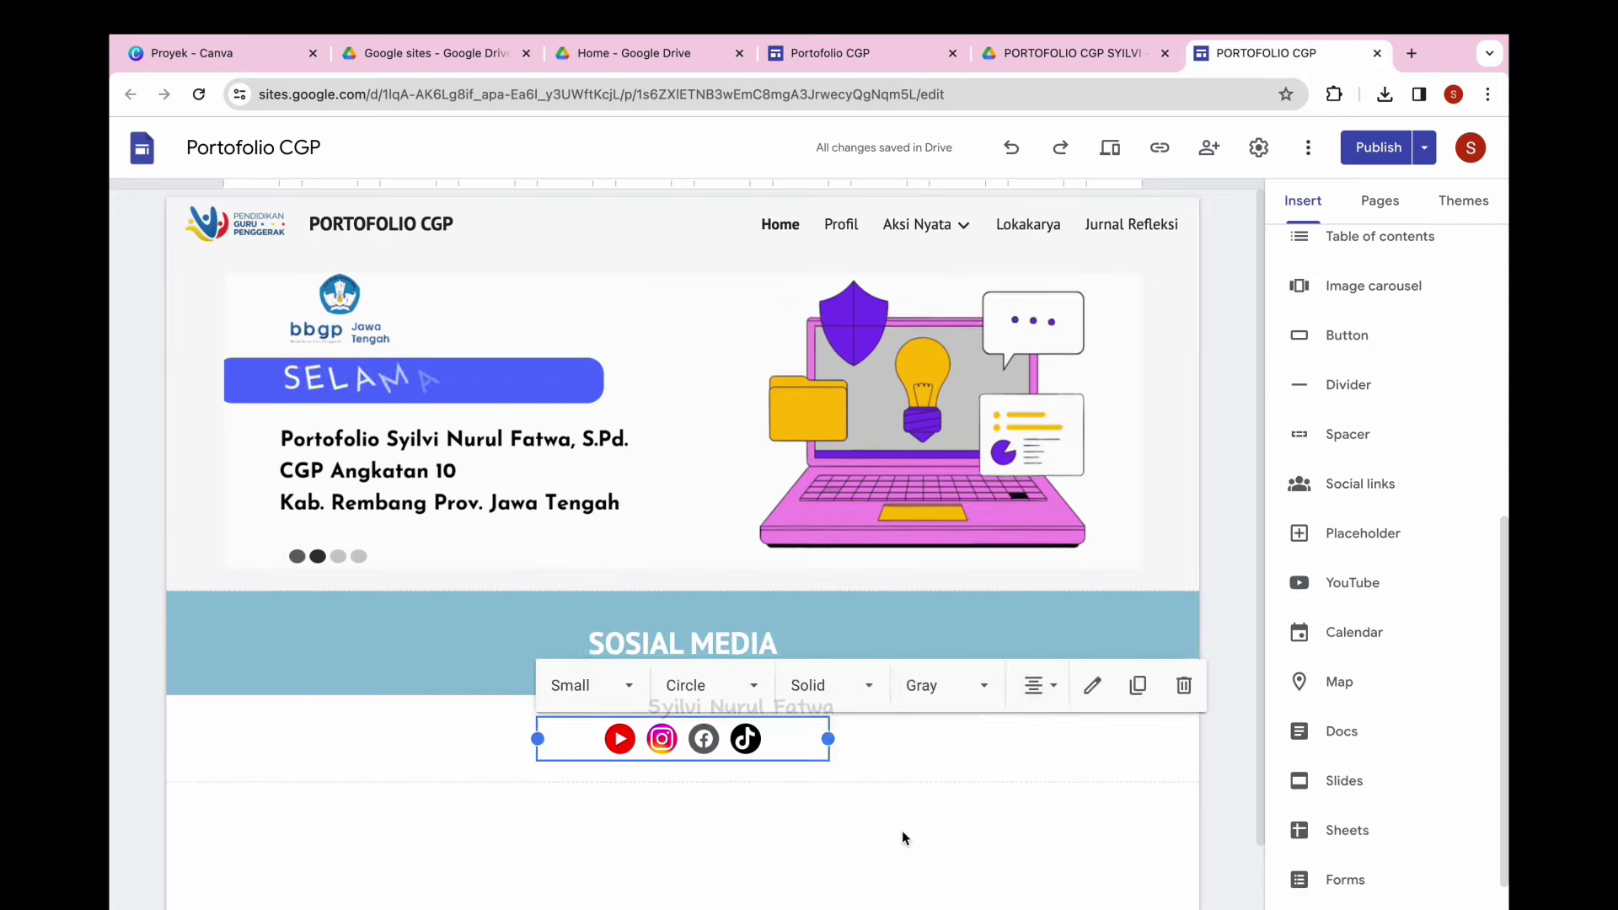
Return from the finished example site to the "Portofolio CGP" site being built and open its Profil page.
{"action": "left_click", "coordinate": [902, 831]}
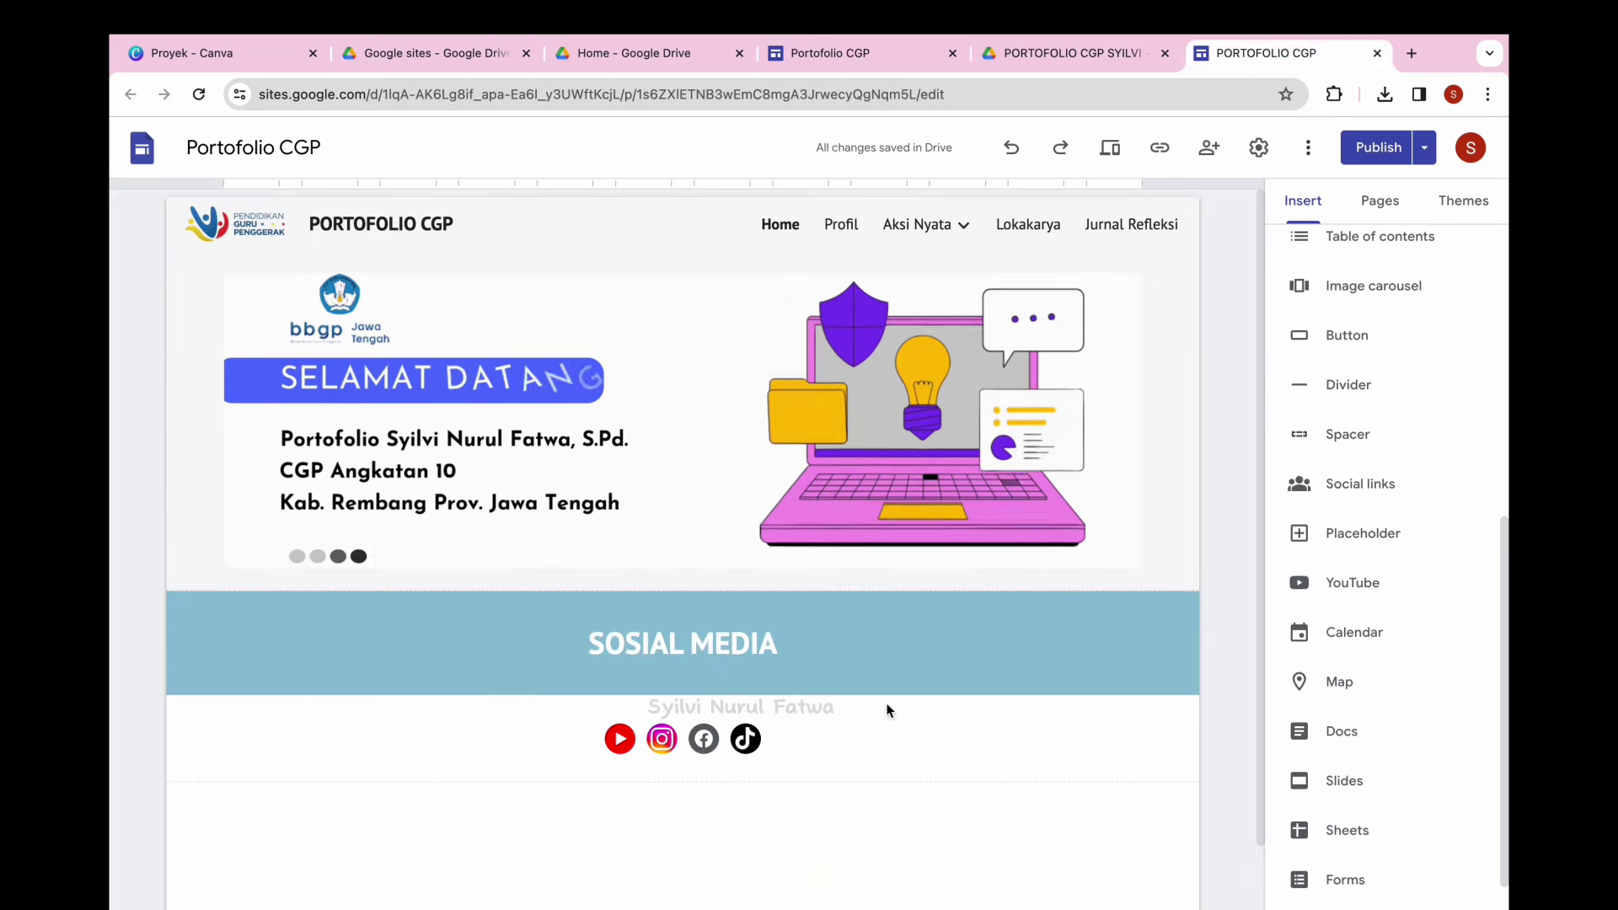
{"action": "left_click", "coordinate": [830, 53]}
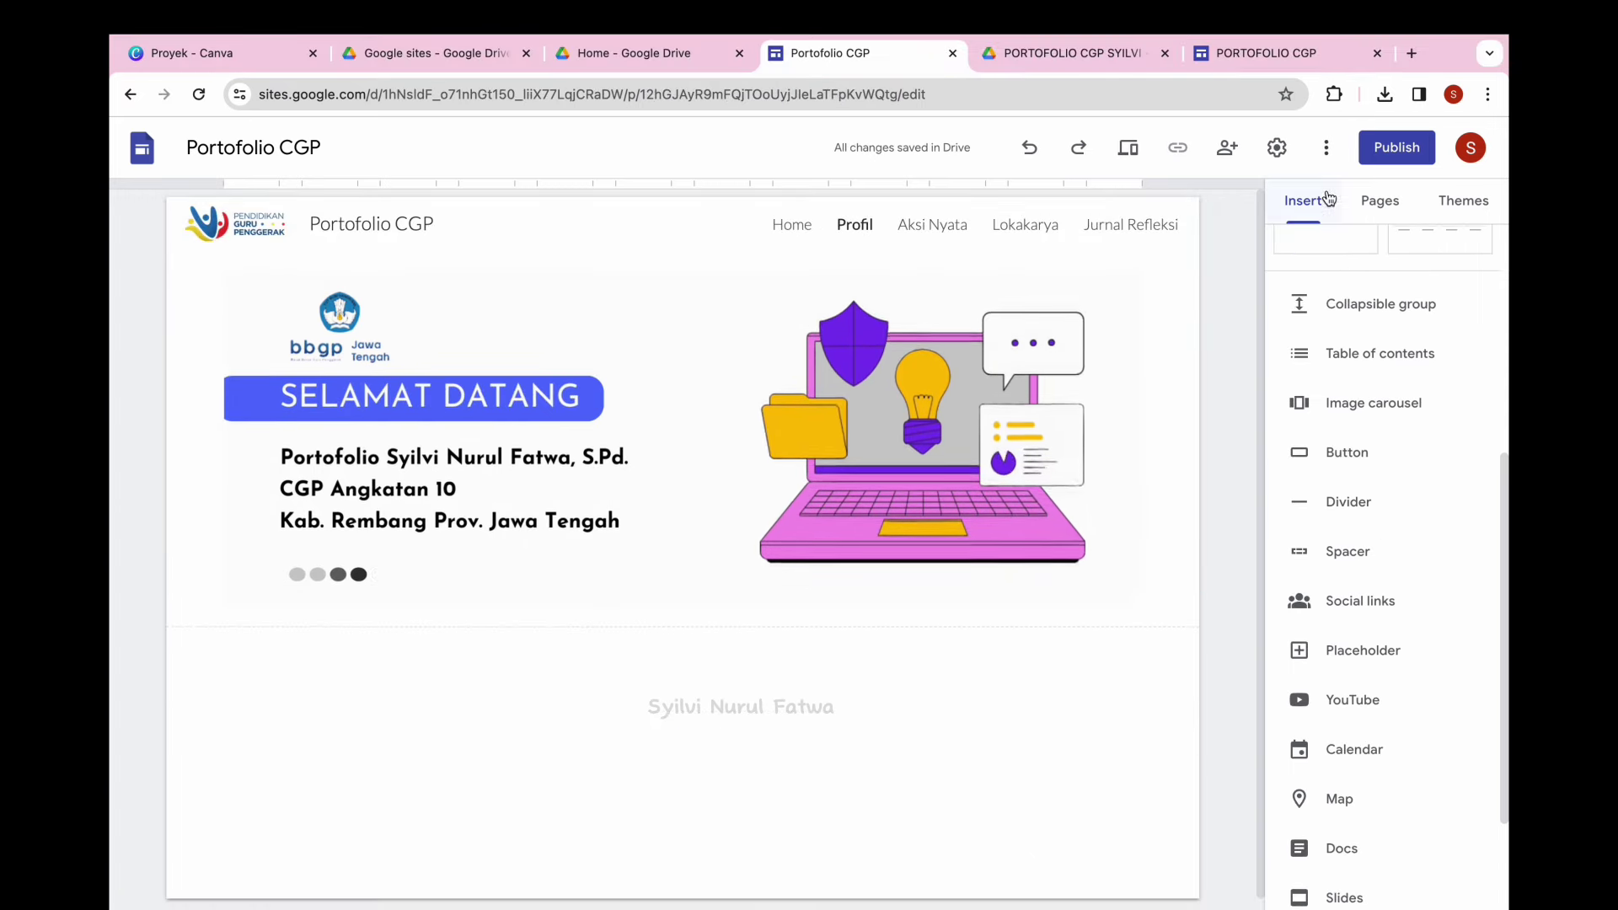
{"action": "scroll", "coordinate": [1322, 300], "scroll_direction": "up", "scroll_amount": 5}
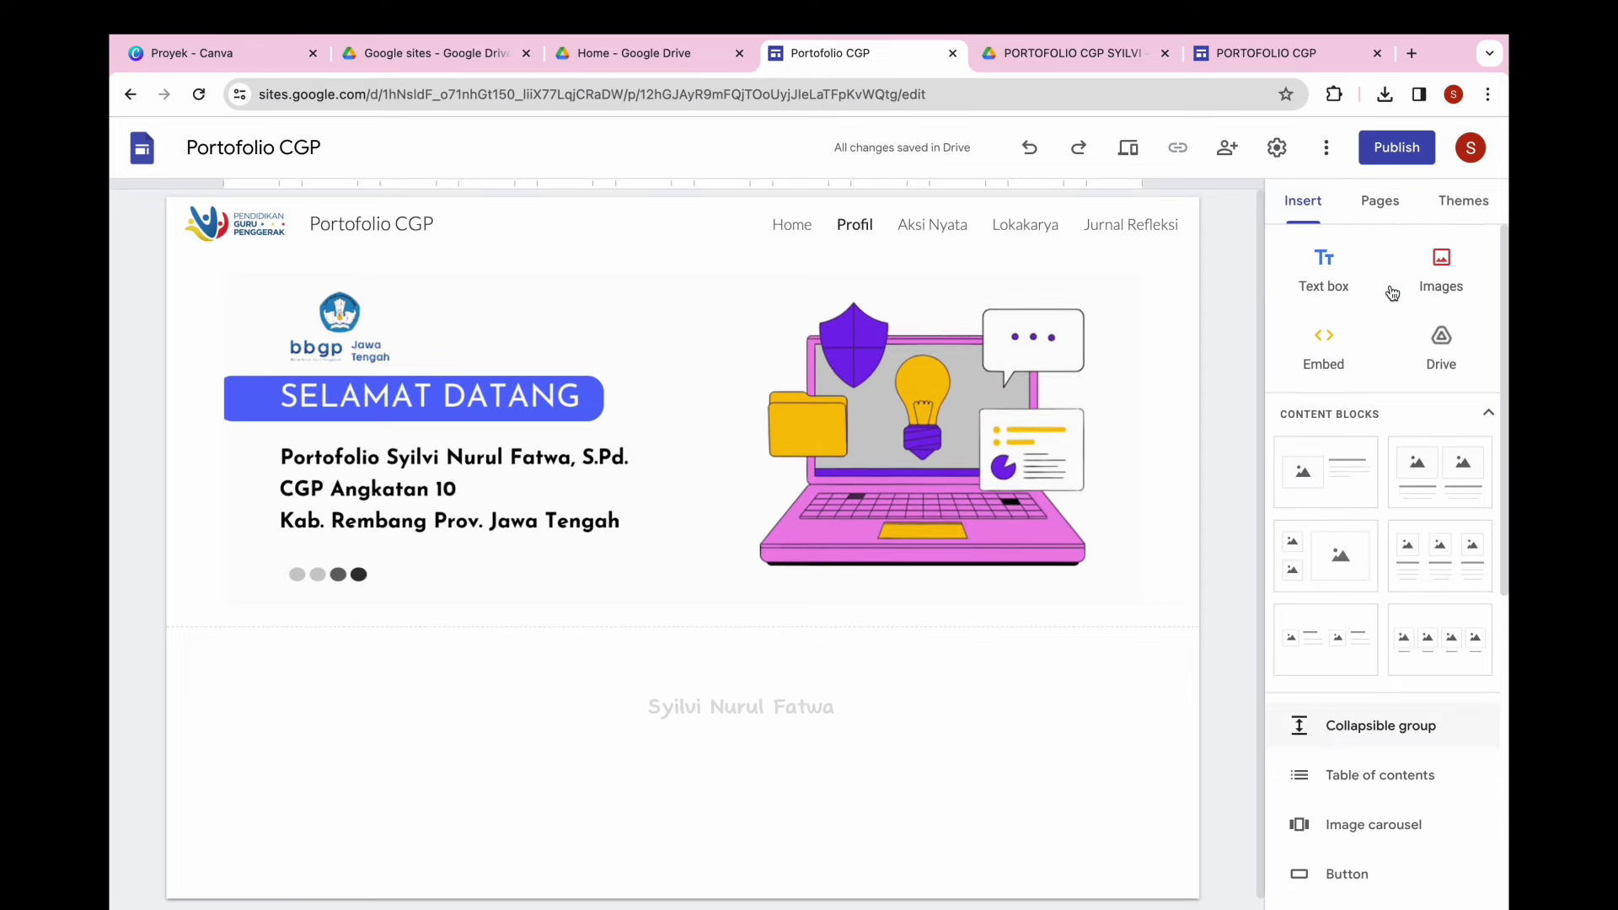
Add a centred text box reading "PROFIL GURU PENGGERAK" below the banner and give it the Heading style.
{"action": "left_click", "coordinate": [1319, 274]}
{"action": "type", "text": "PROFIL G"}
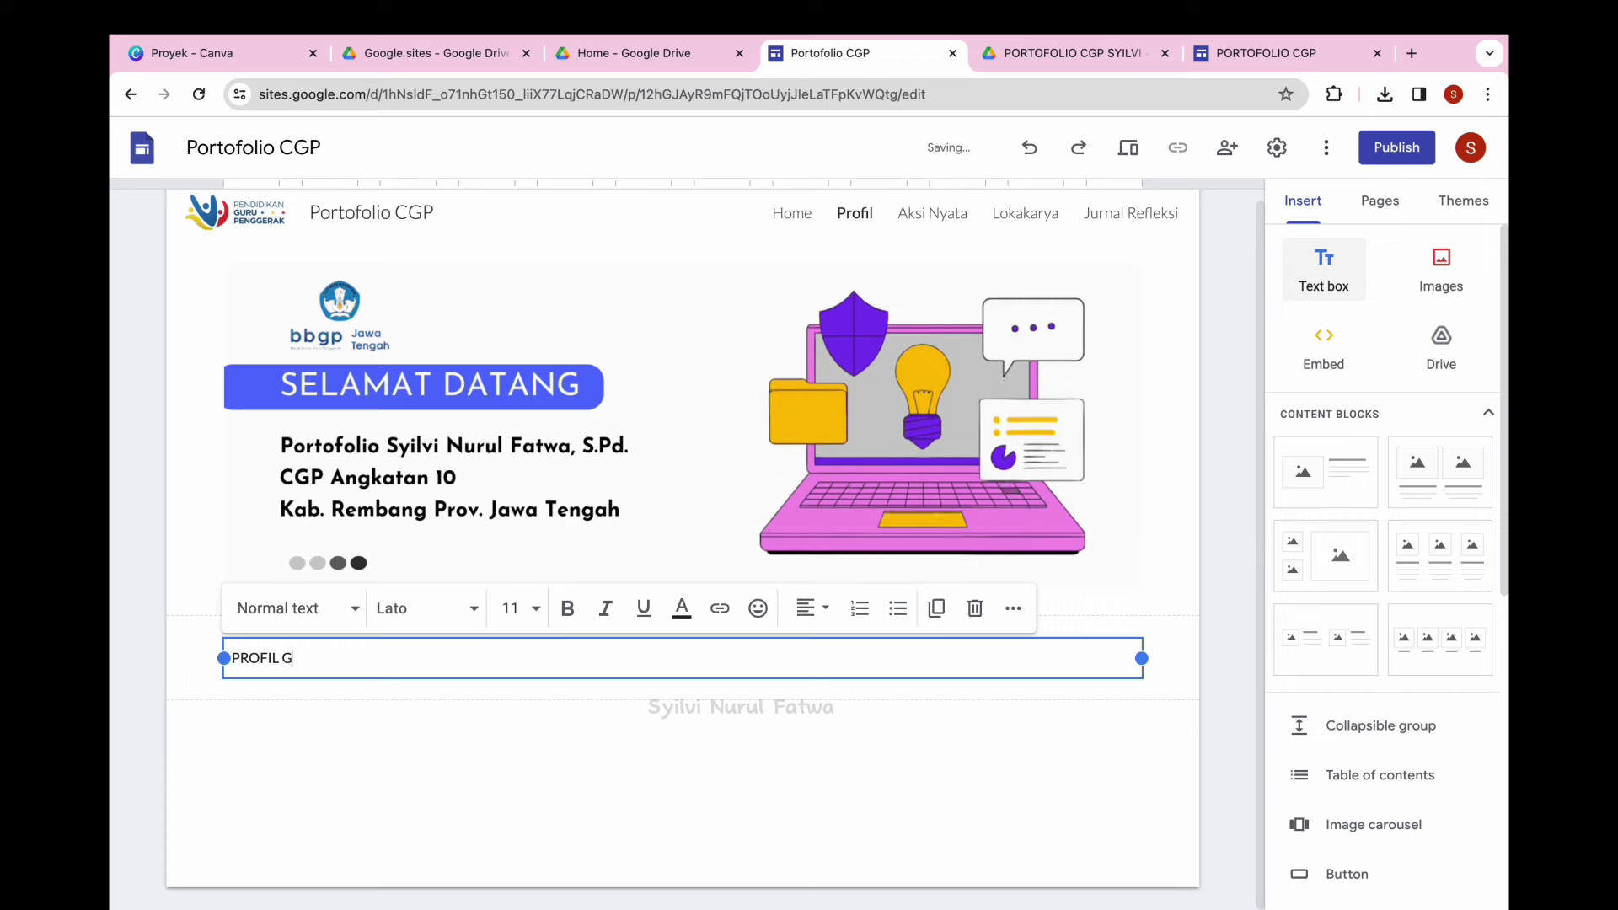
{"action": "type", "text": "URU PENGGERAK"}
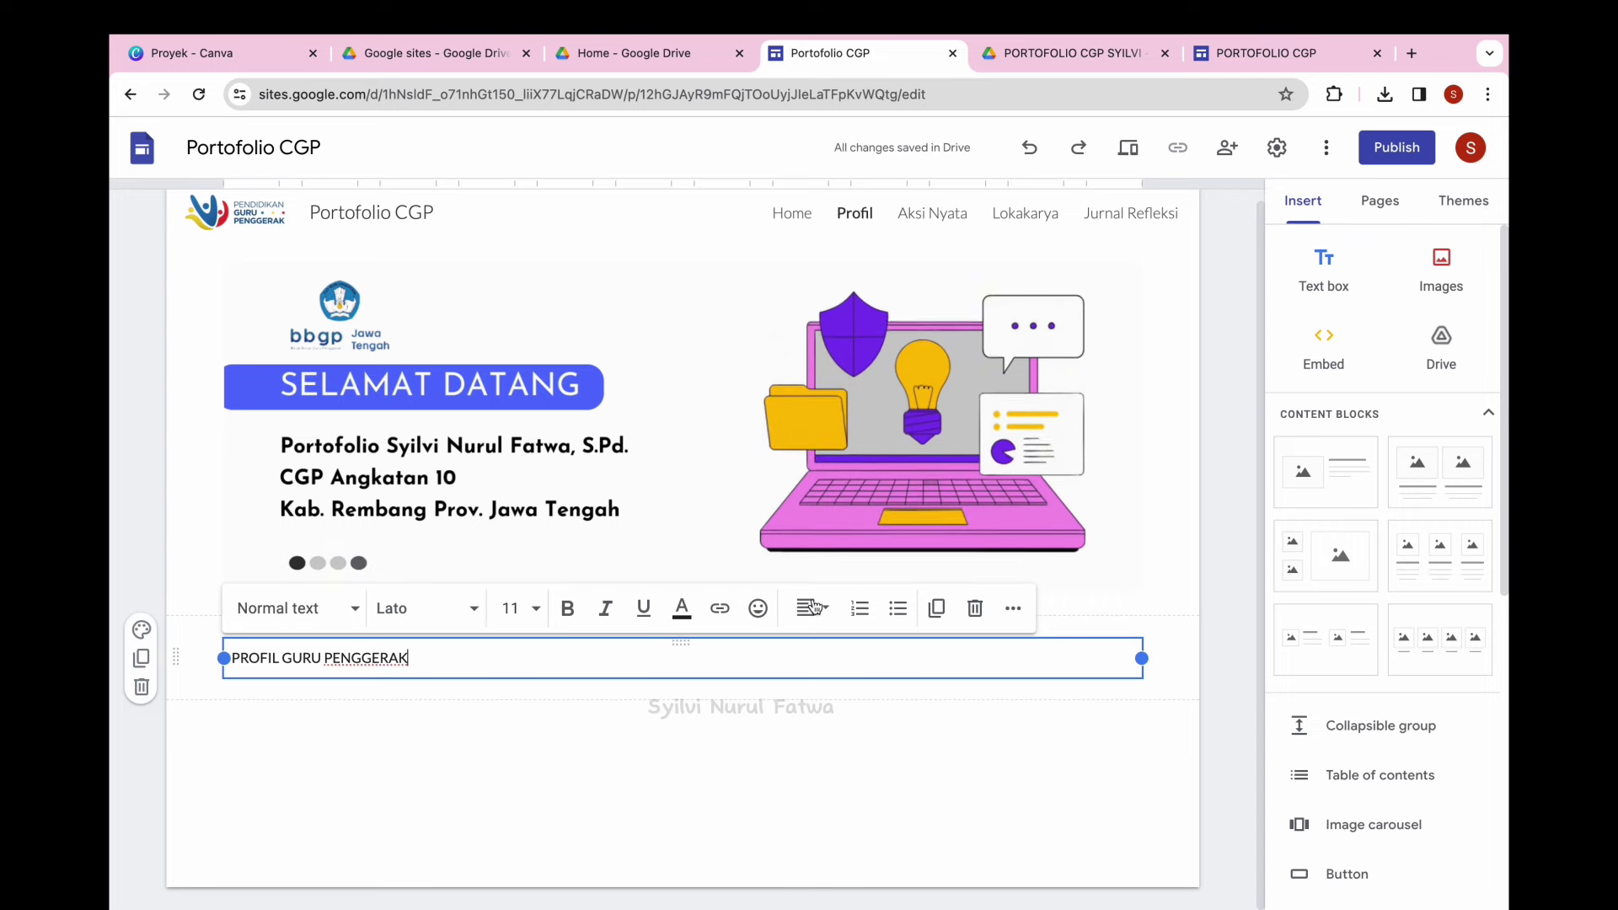
{"action": "left_click", "coordinate": [813, 607]}
{"action": "left_click", "coordinate": [813, 708]}
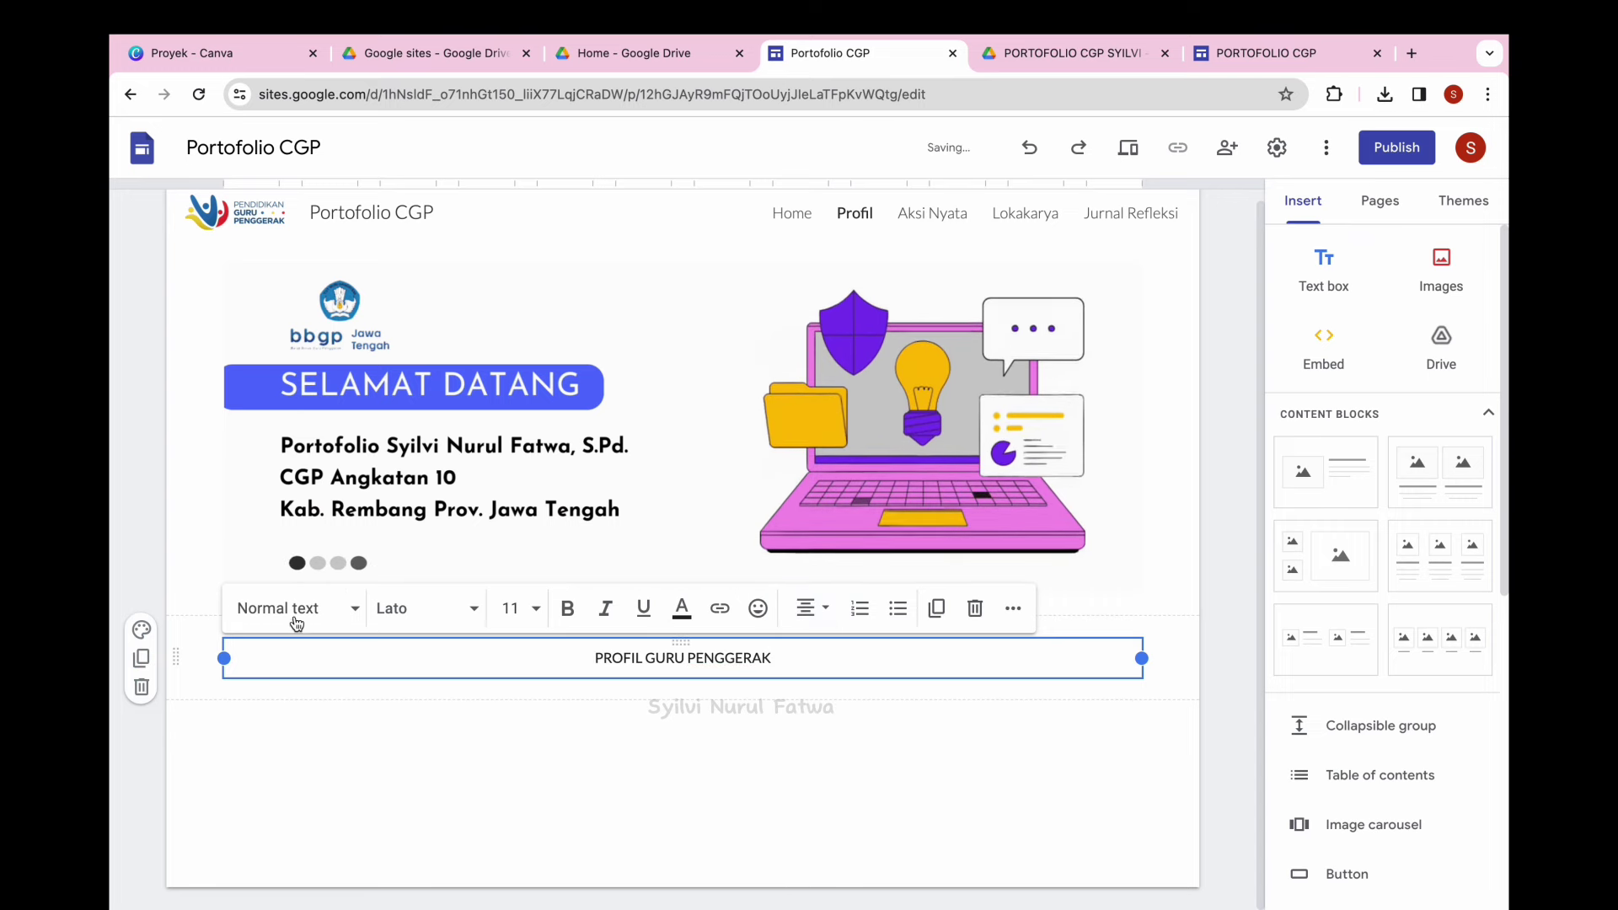
{"action": "left_click", "coordinate": [292, 627]}
{"action": "left_click", "coordinate": [280, 749]}
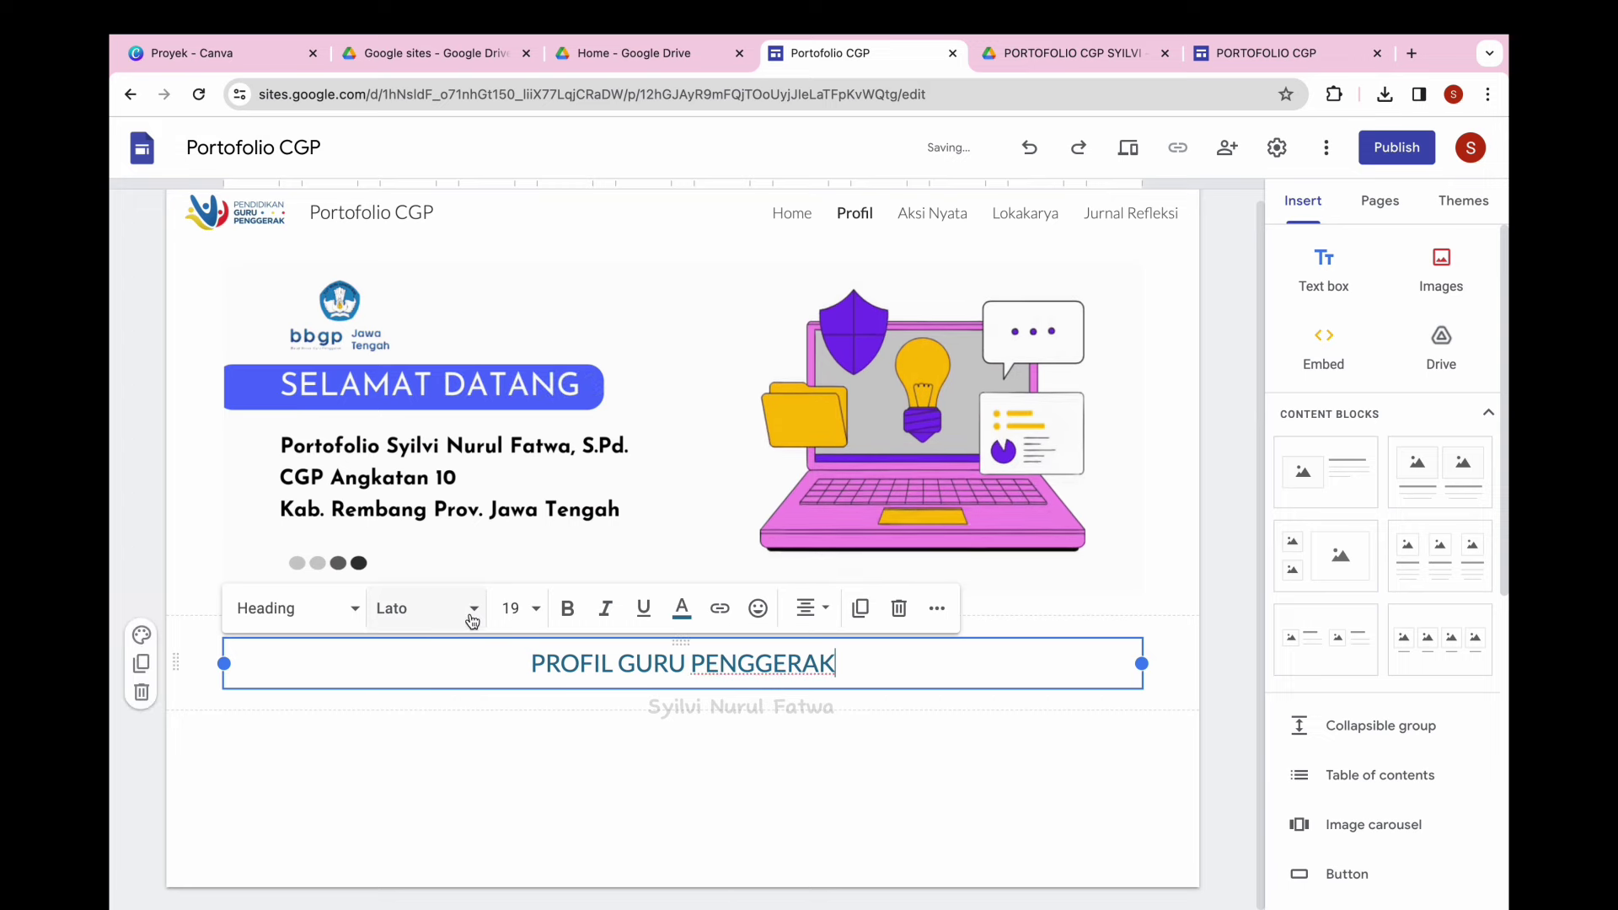
Add PT Sans from the font library to the available fonts and apply the Style 3 colour to the heading's section.
{"action": "left_click", "coordinate": [472, 621]}
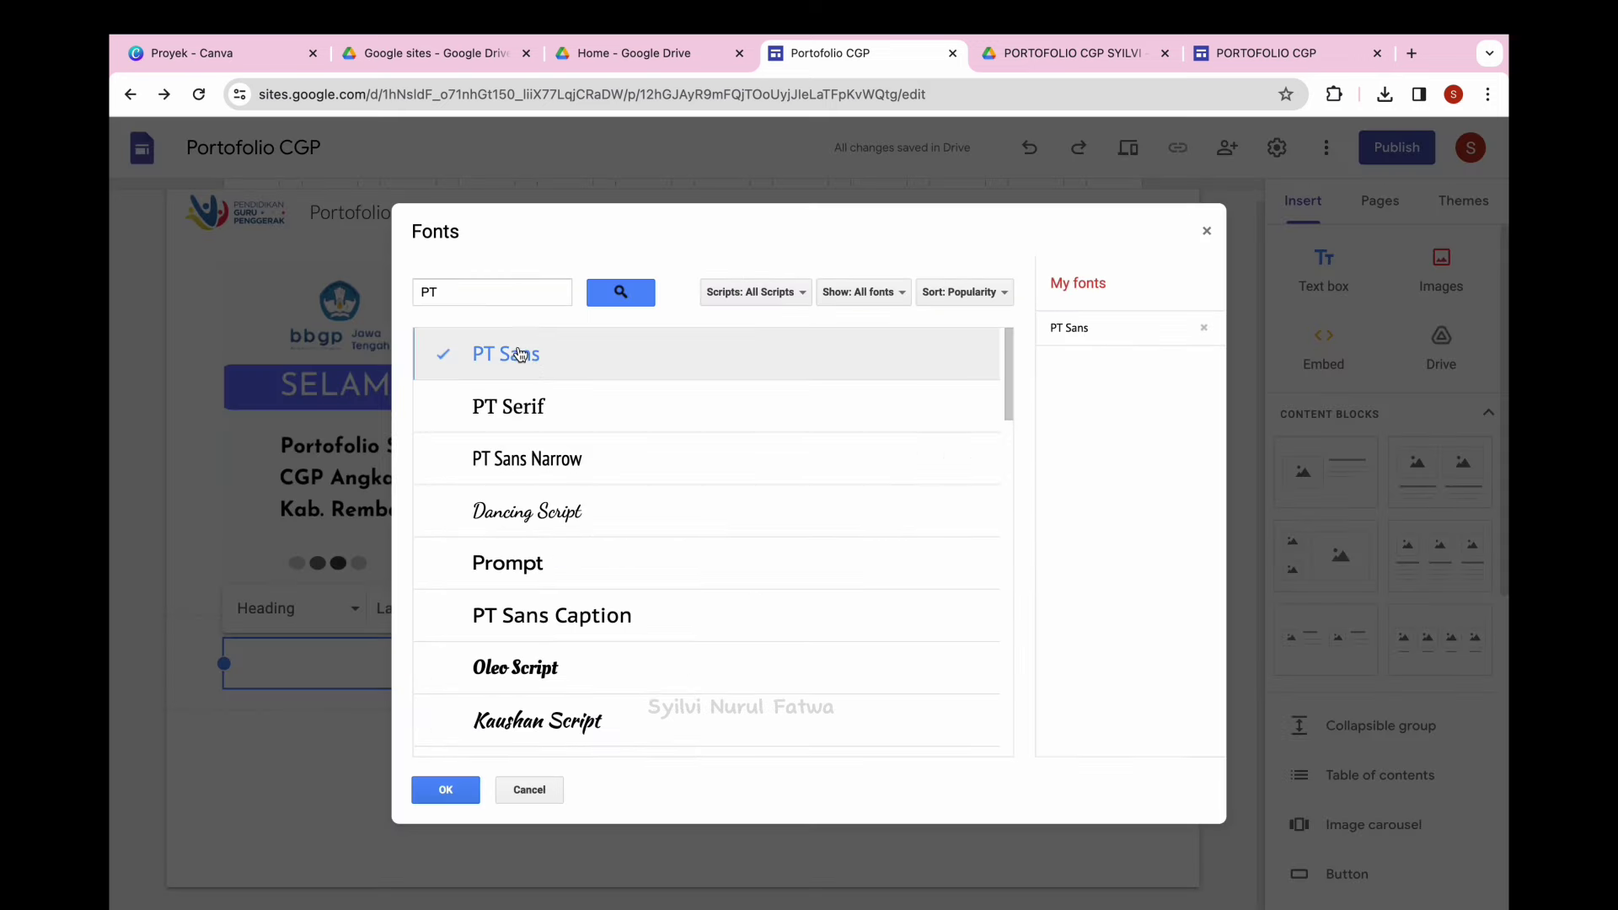
{"action": "left_click", "coordinate": [517, 355]}
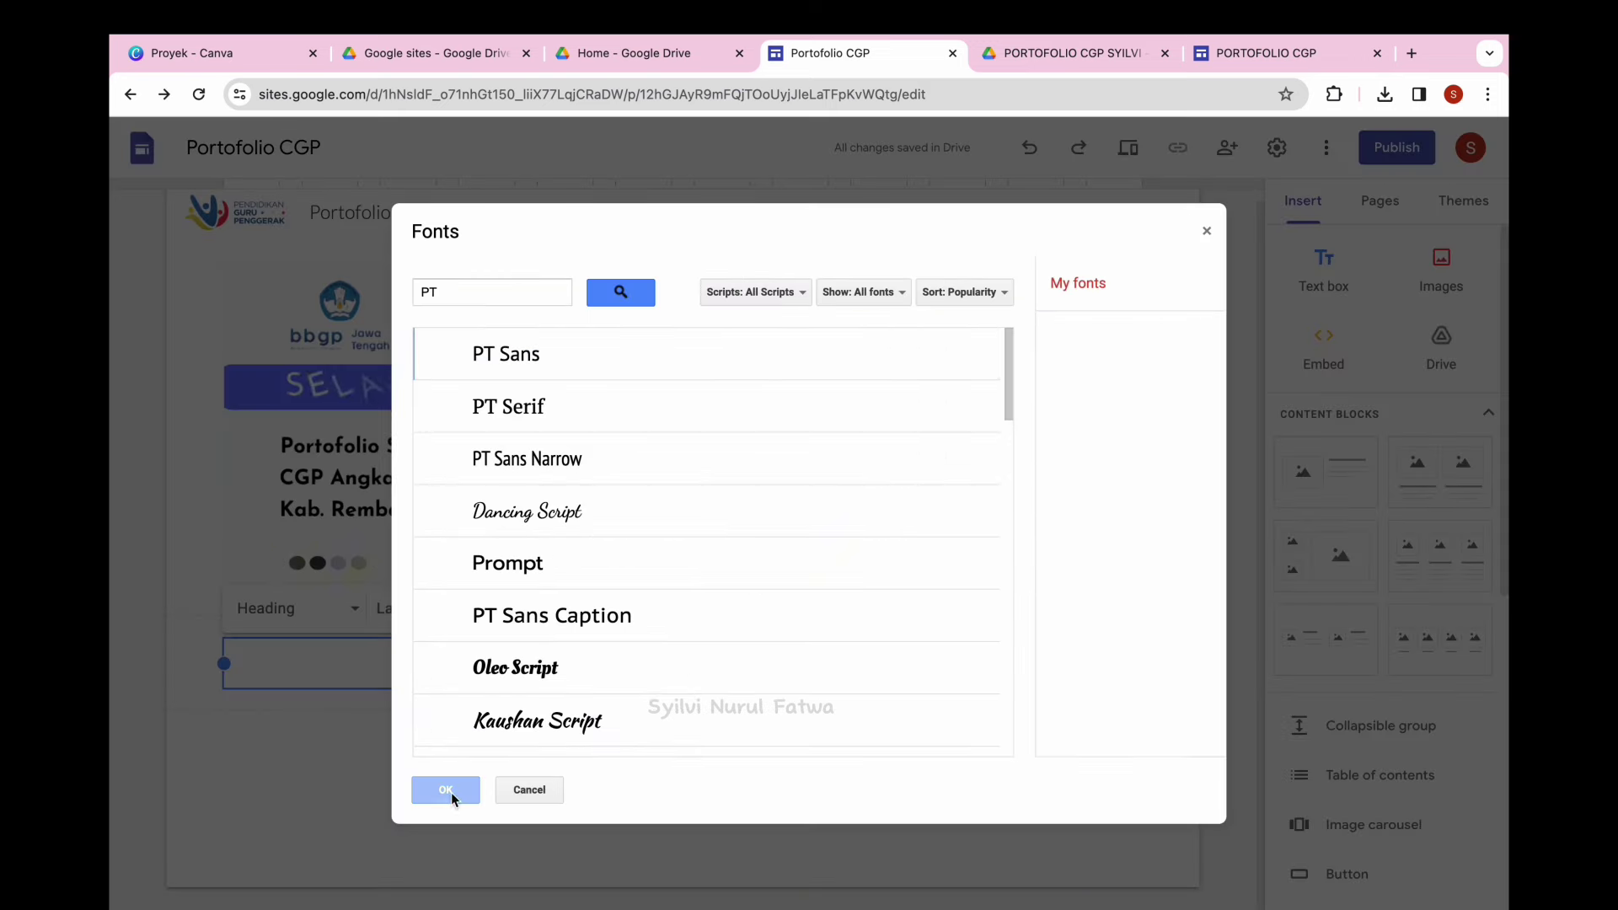
{"action": "left_click", "coordinate": [527, 358]}
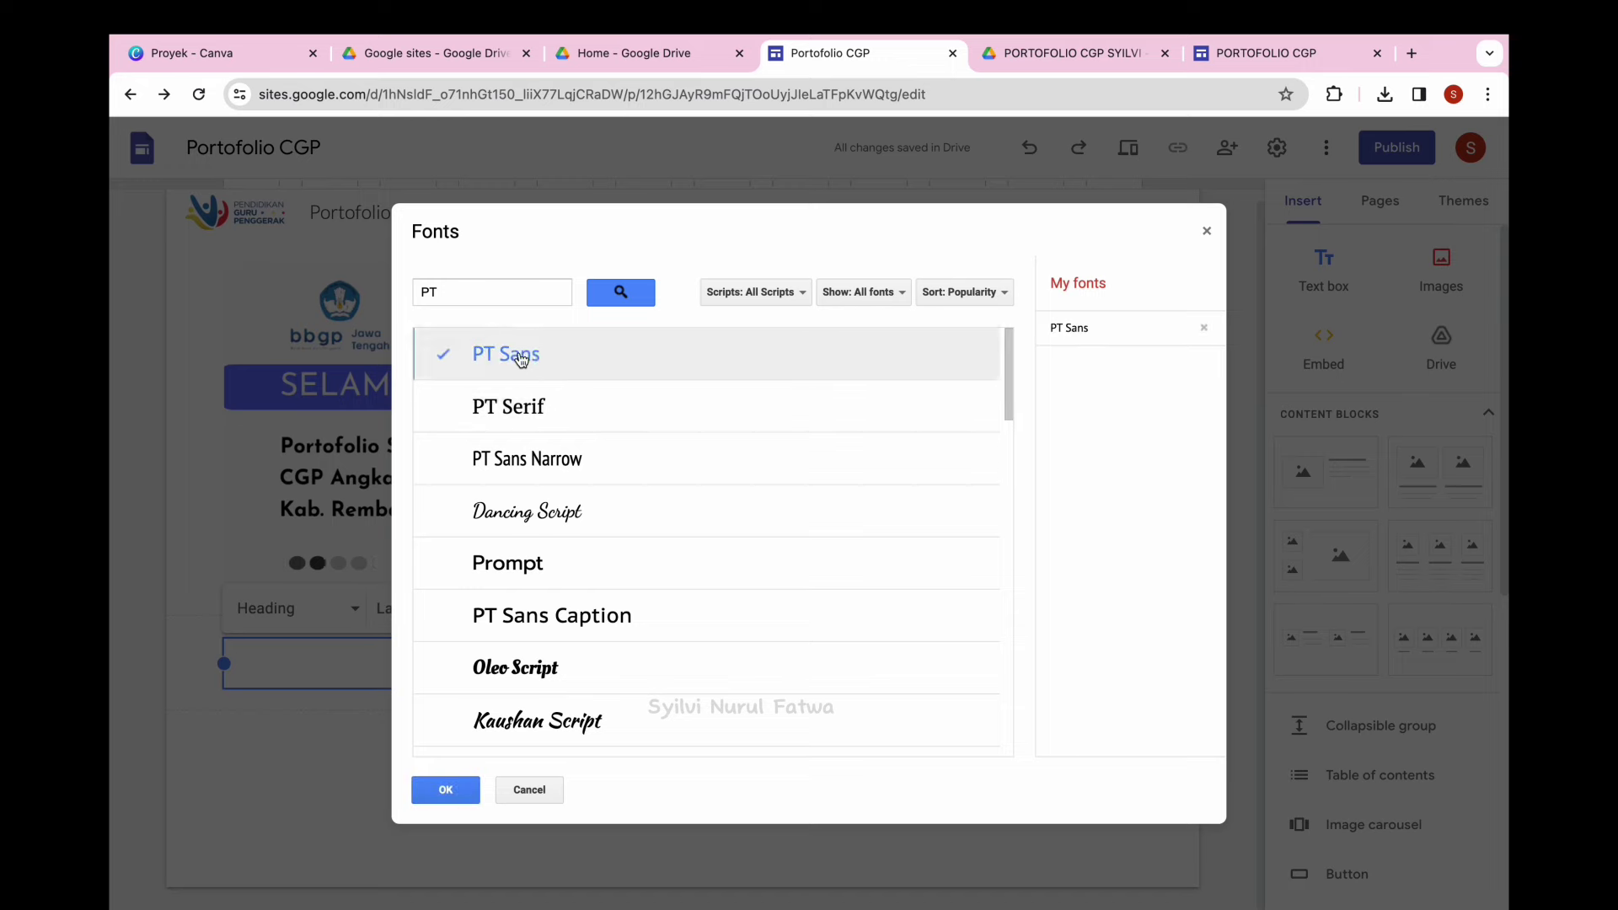
{"action": "left_click", "coordinate": [445, 790]}
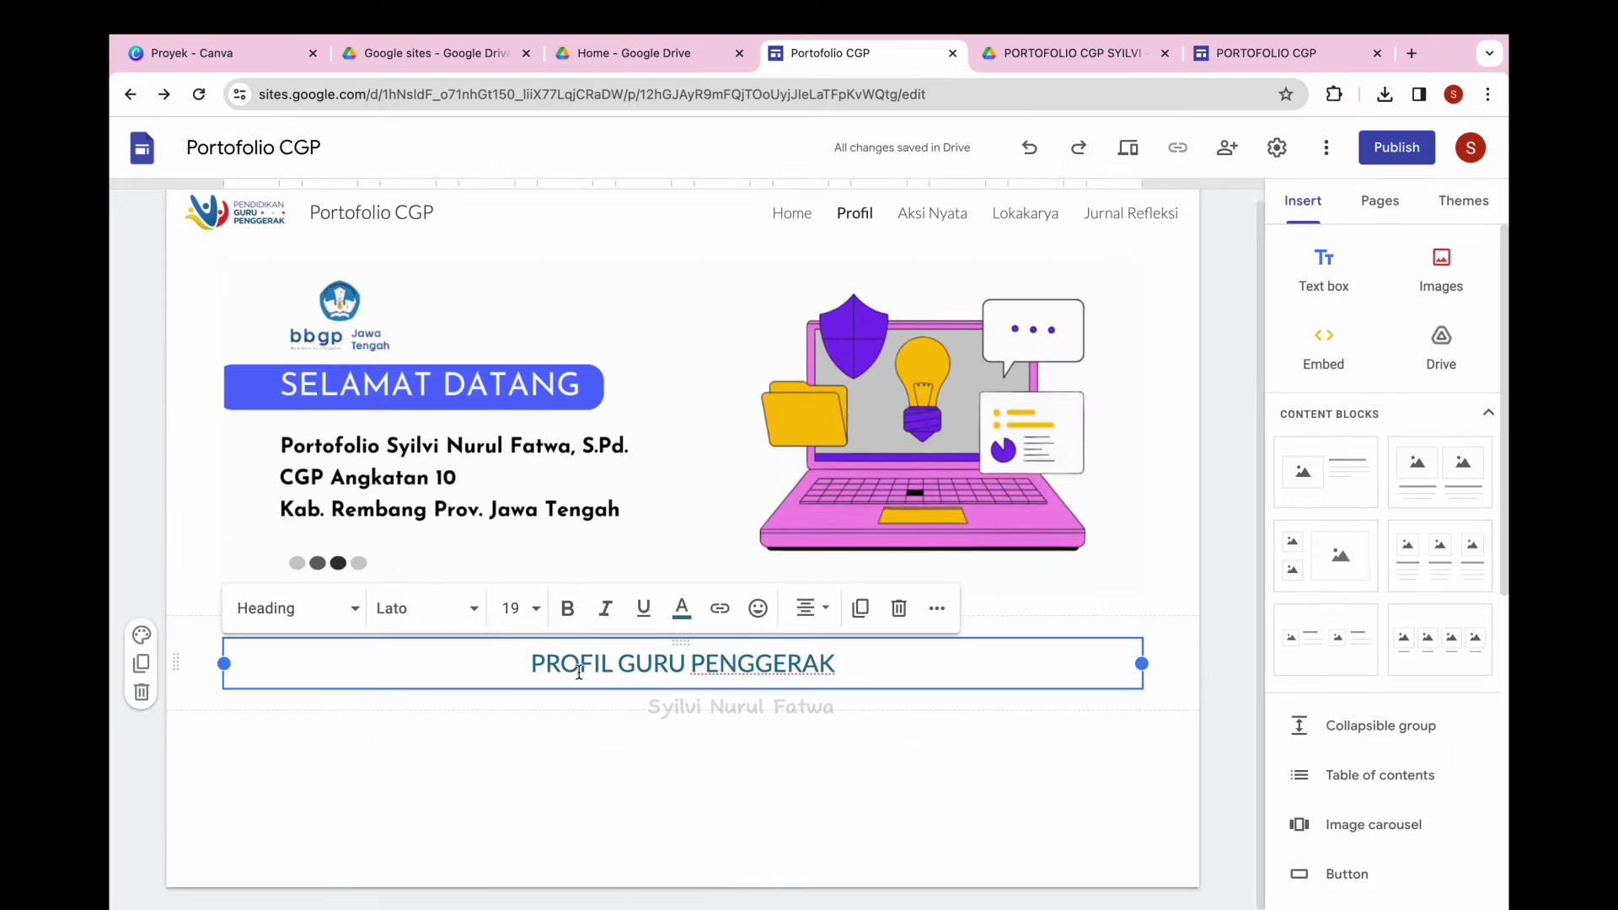
{"action": "left_click", "coordinate": [142, 635]}
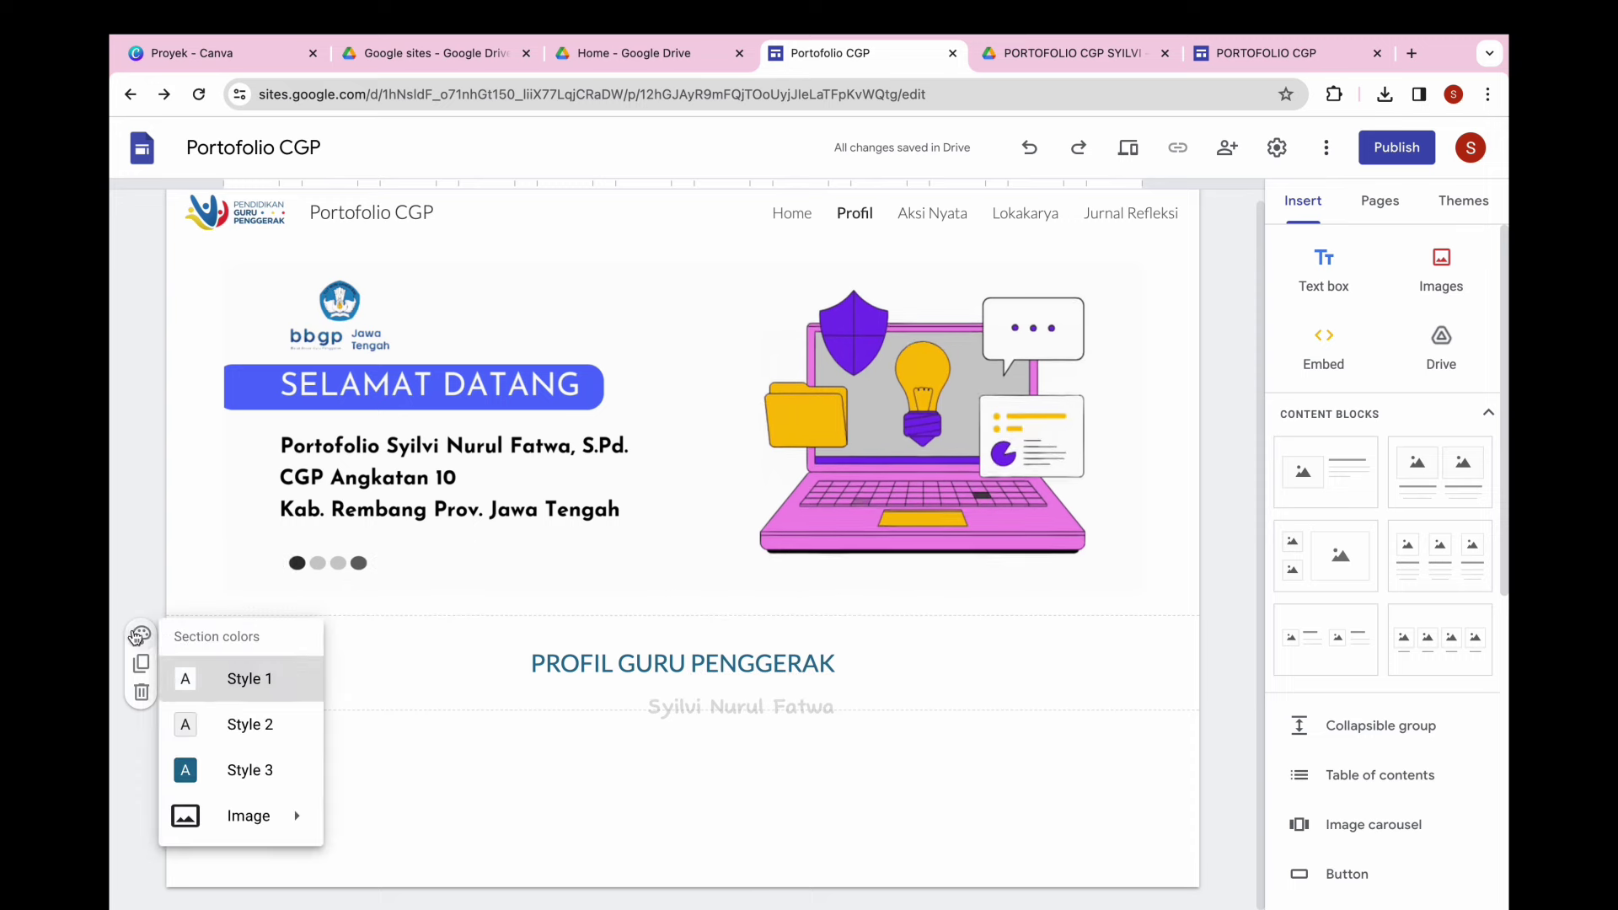
{"action": "left_click", "coordinate": [238, 774]}
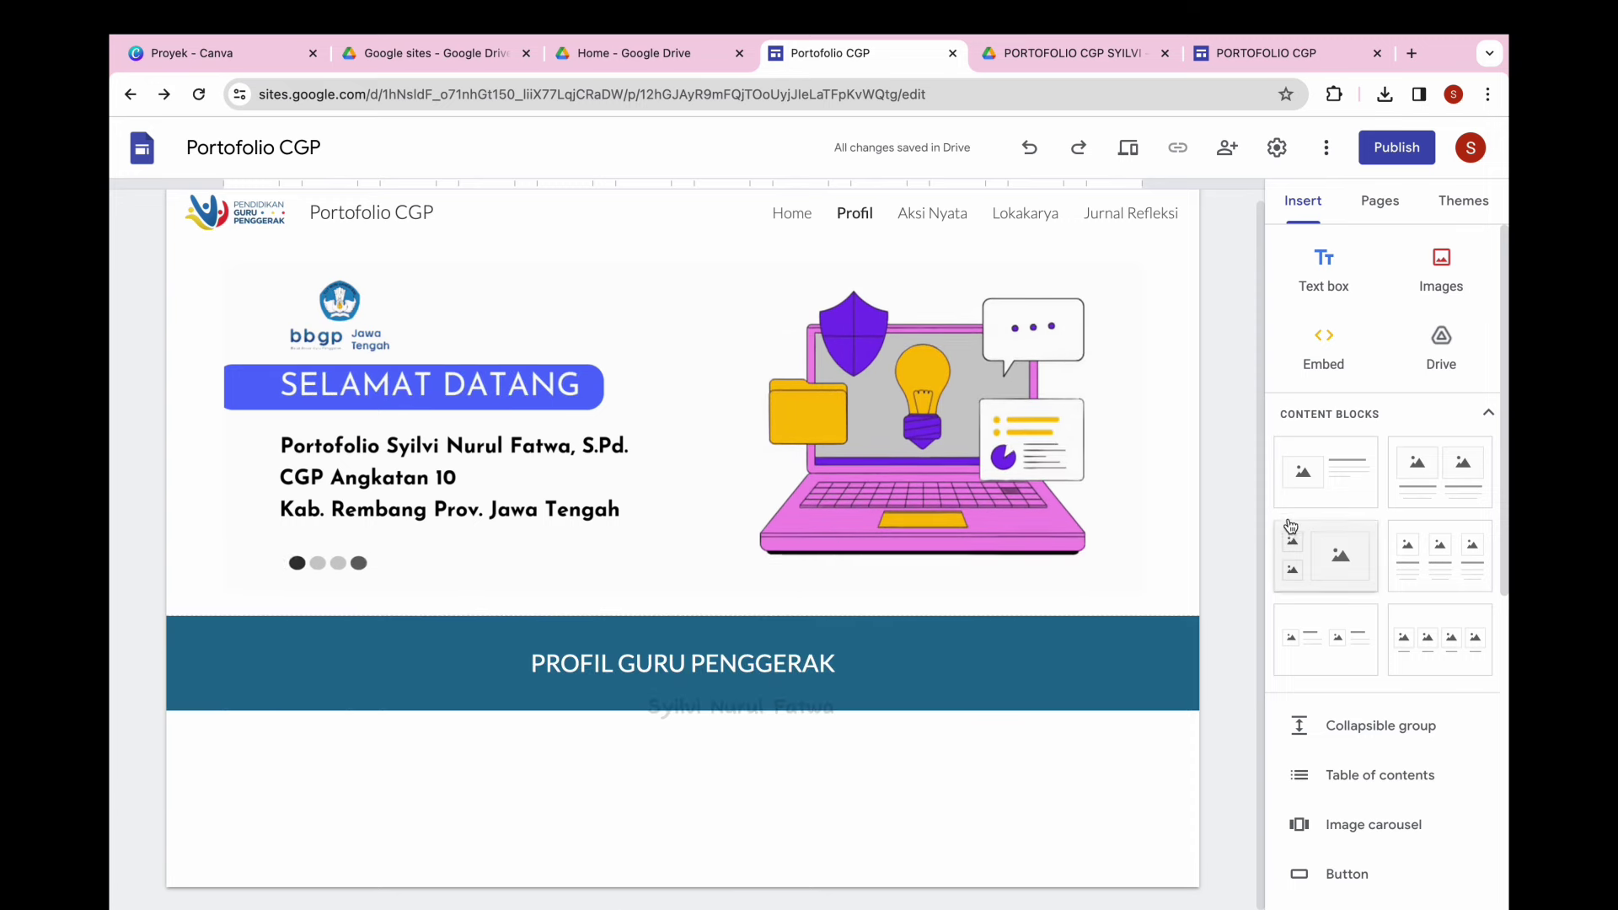
Insert an image-beside-text block and fill it with the FOTO PROFIL picture from the "Google sites" Drive folder, made taller to show more of the figure.
{"action": "left_click", "coordinate": [1319, 485]}
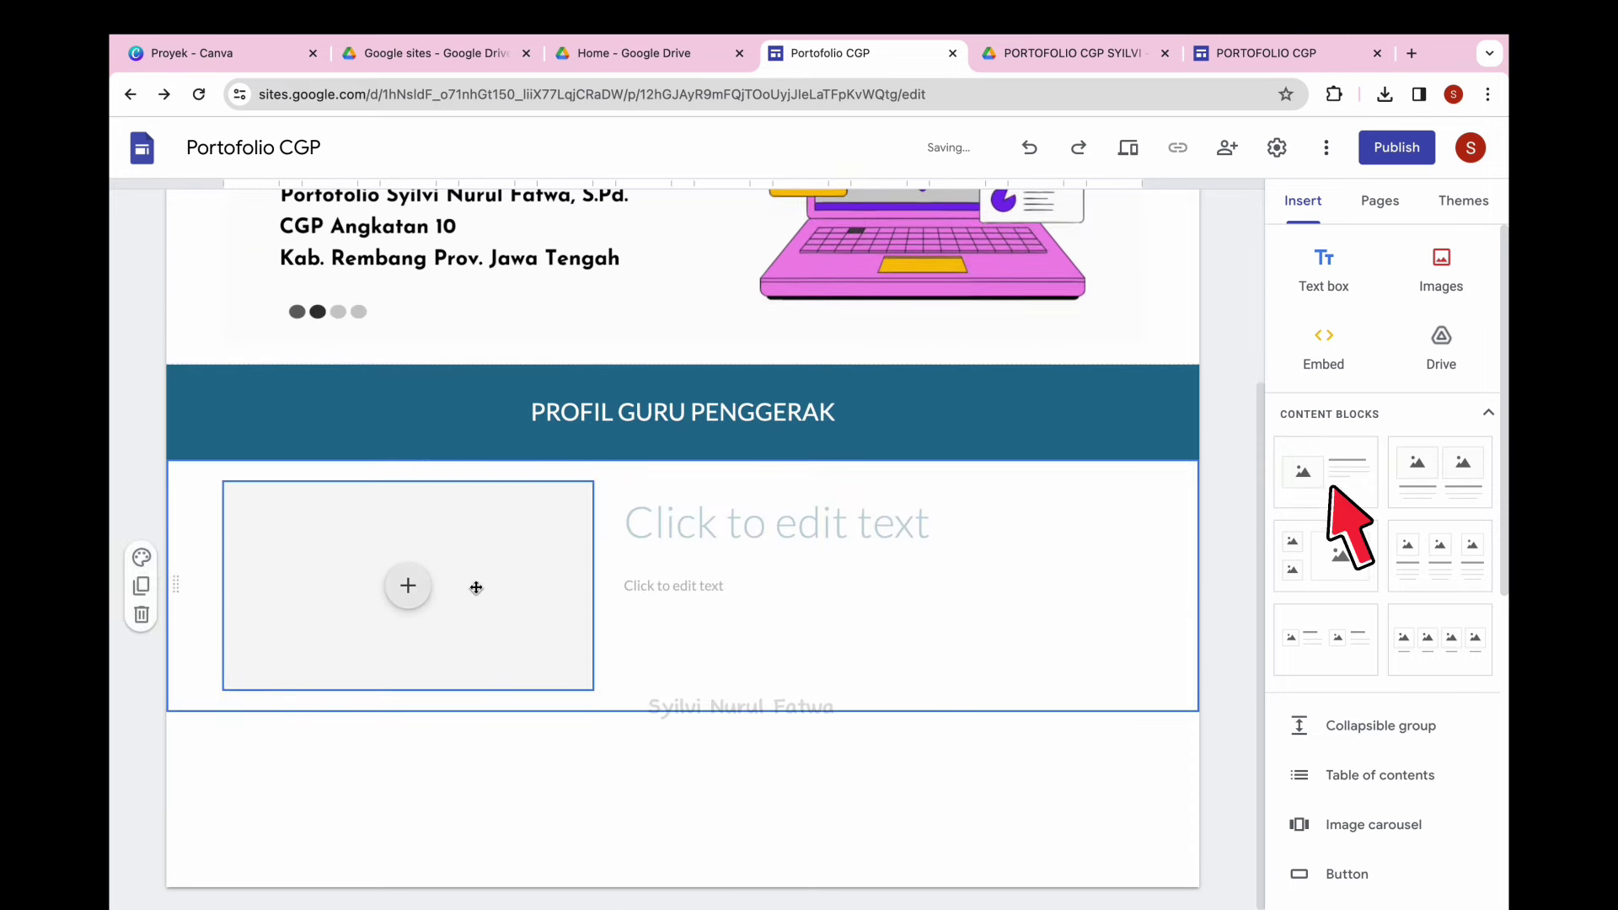
{"action": "left_click", "coordinate": [408, 588]}
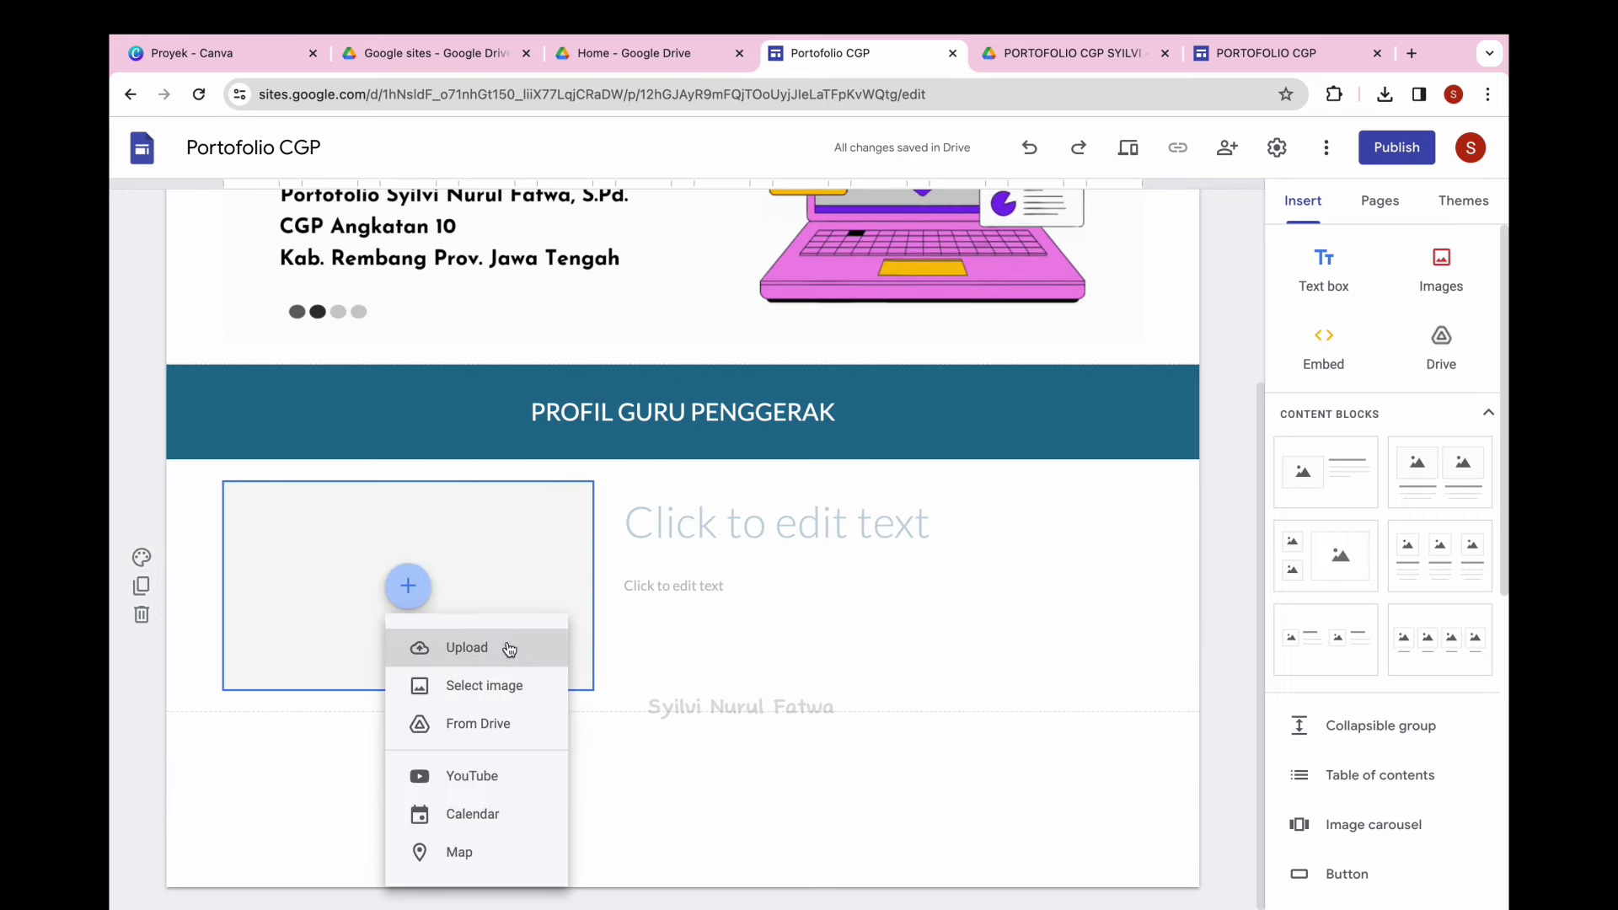
{"action": "left_click", "coordinate": [494, 731]}
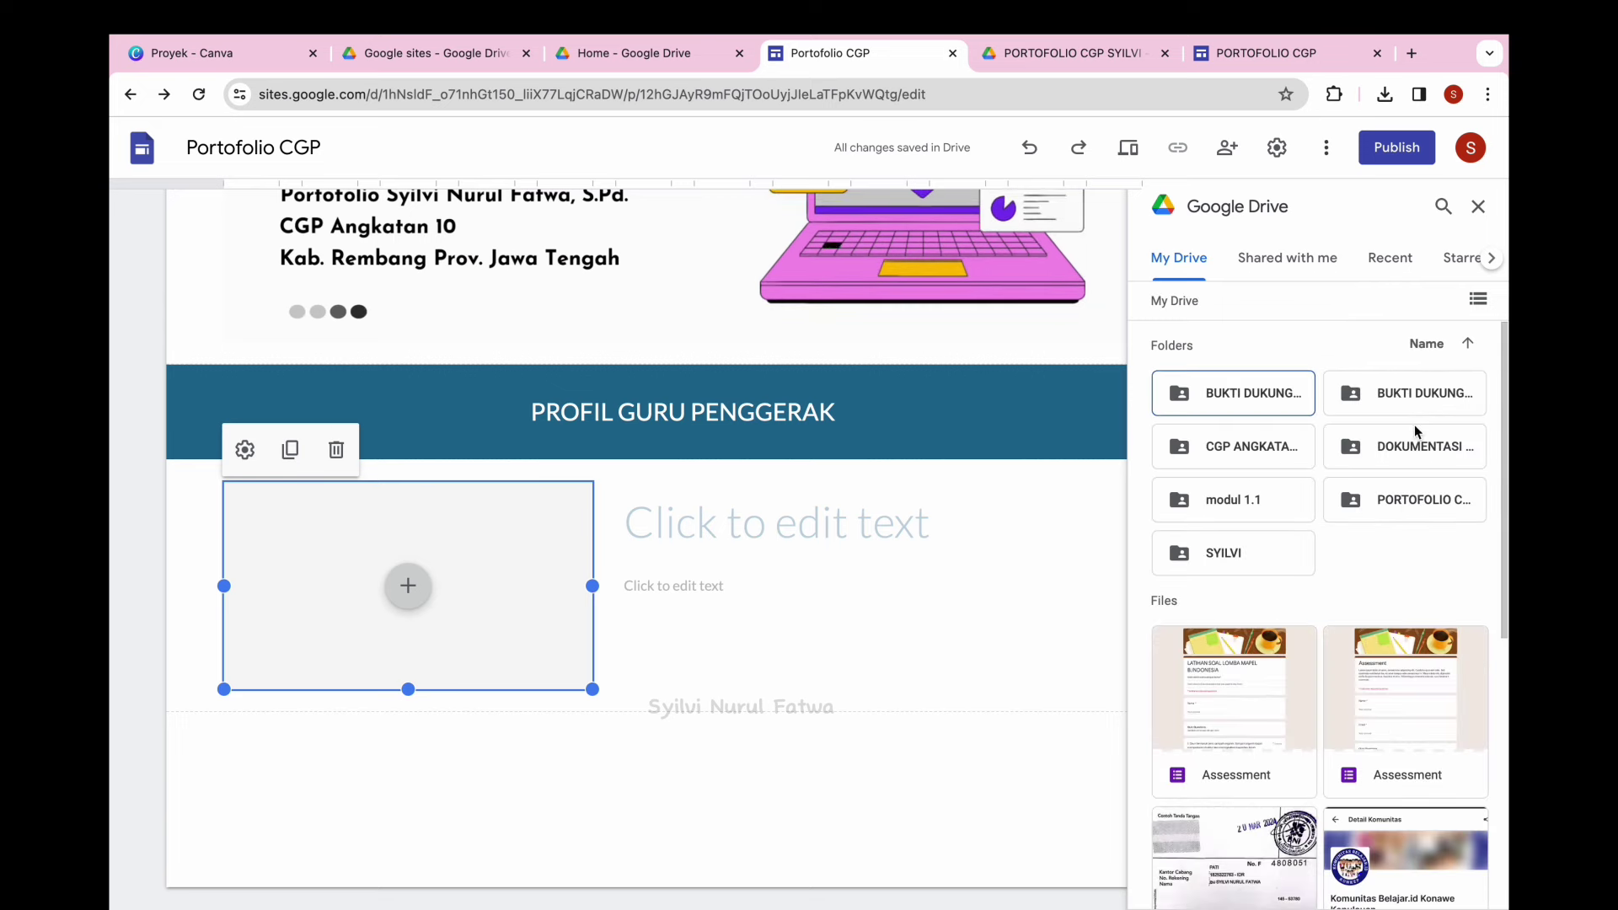
{"action": "left_click", "coordinate": [1400, 501]}
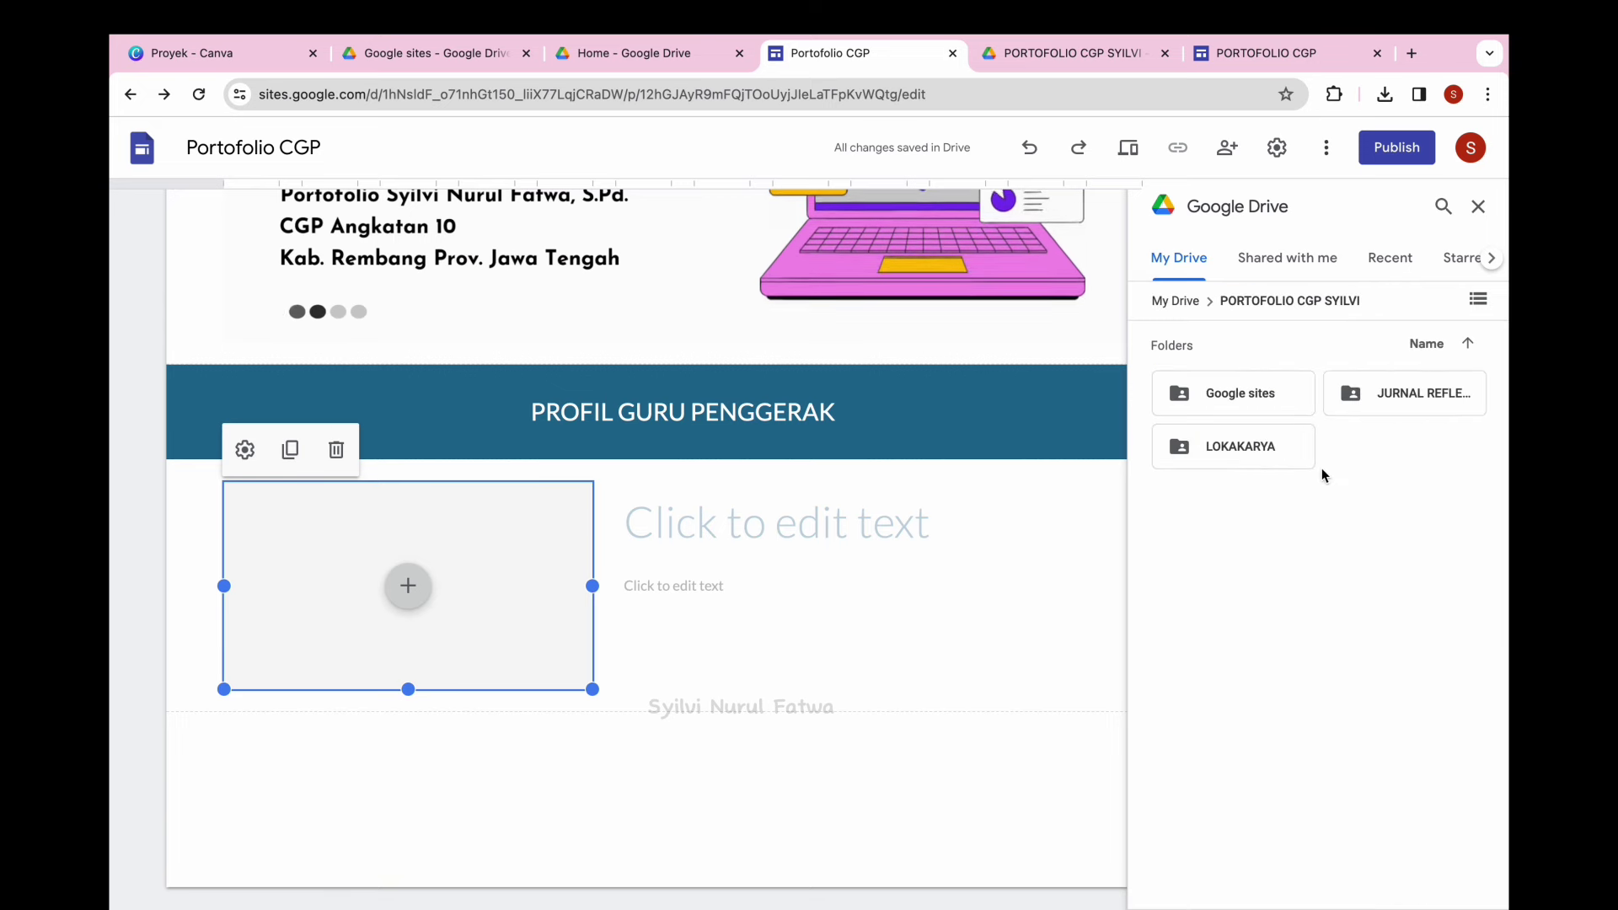
{"action": "left_click", "coordinate": [1264, 402]}
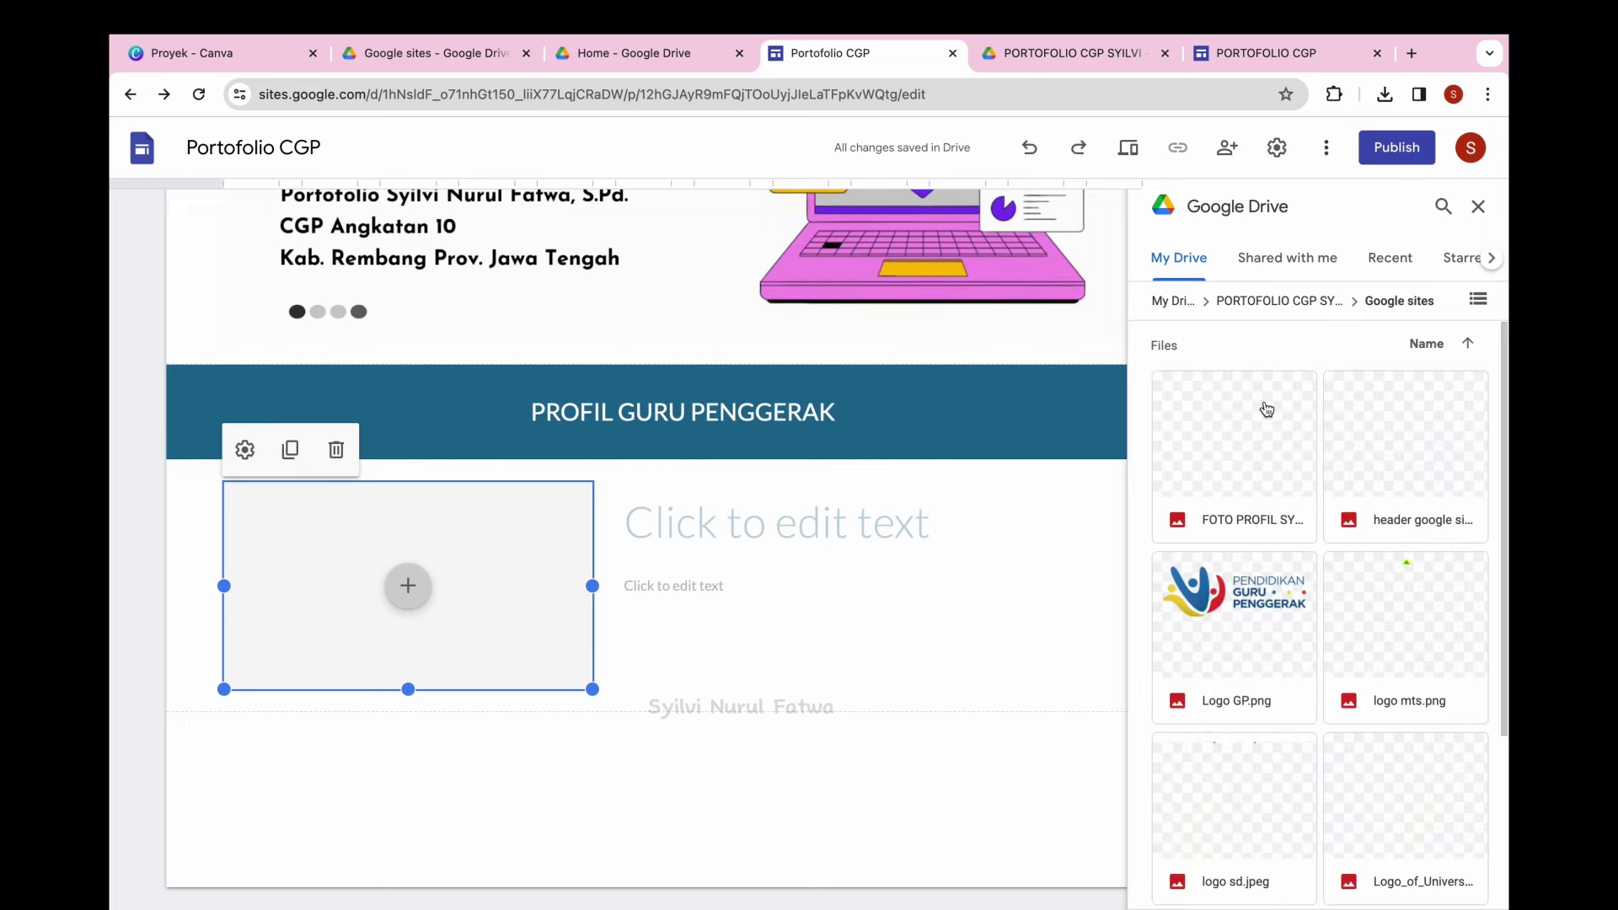
{"action": "left_click", "coordinate": [1240, 446]}
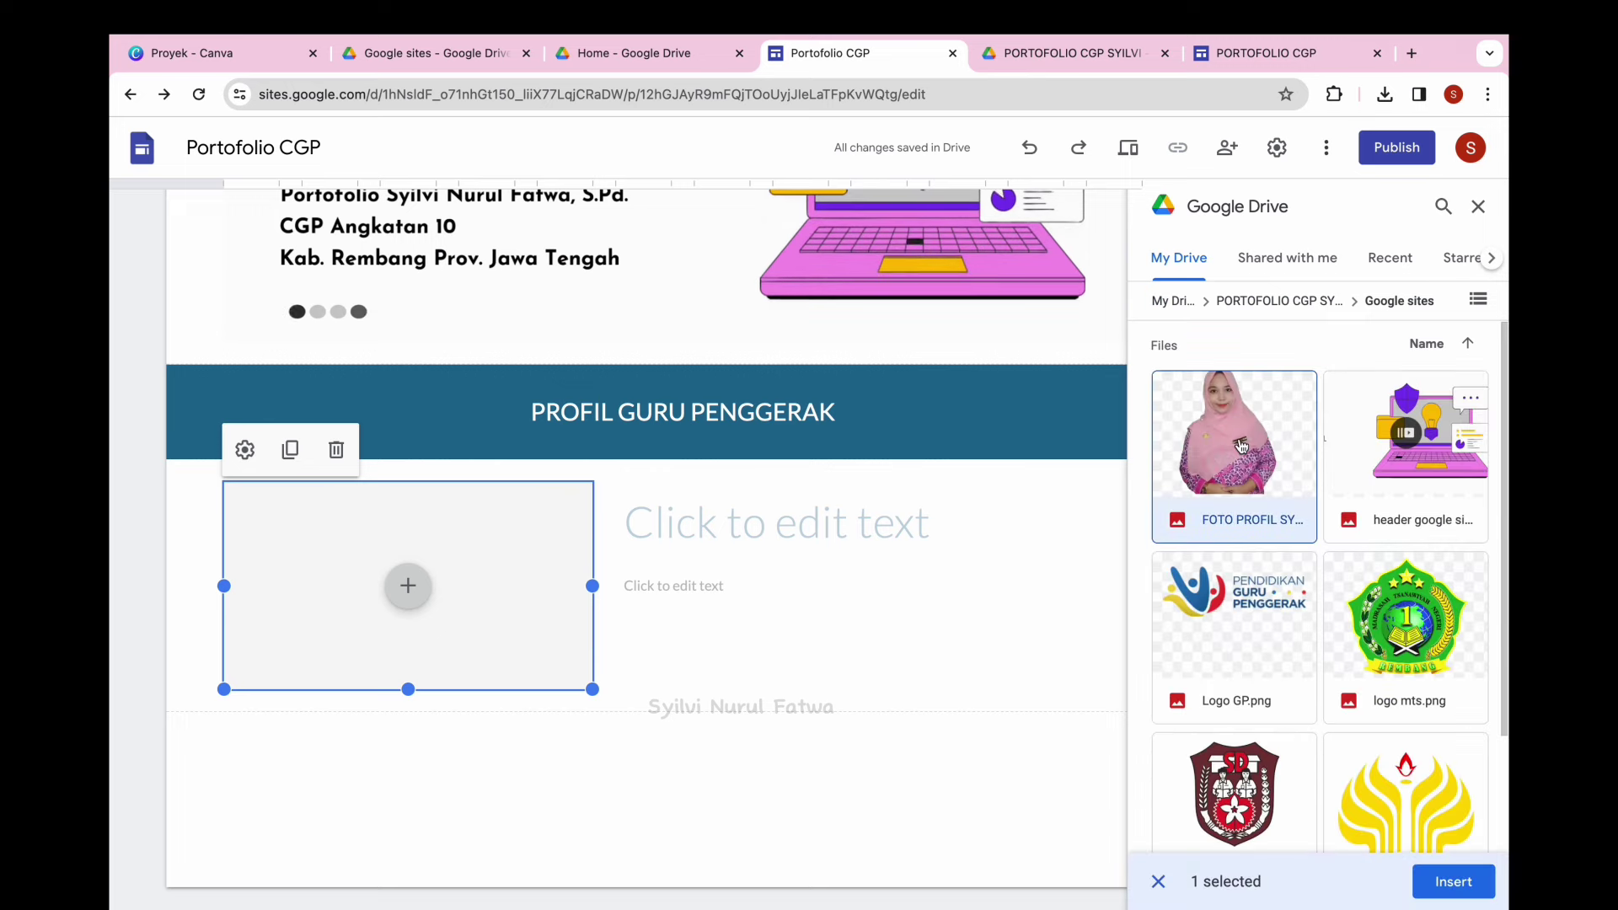
{"action": "left_click", "coordinate": [1454, 882]}
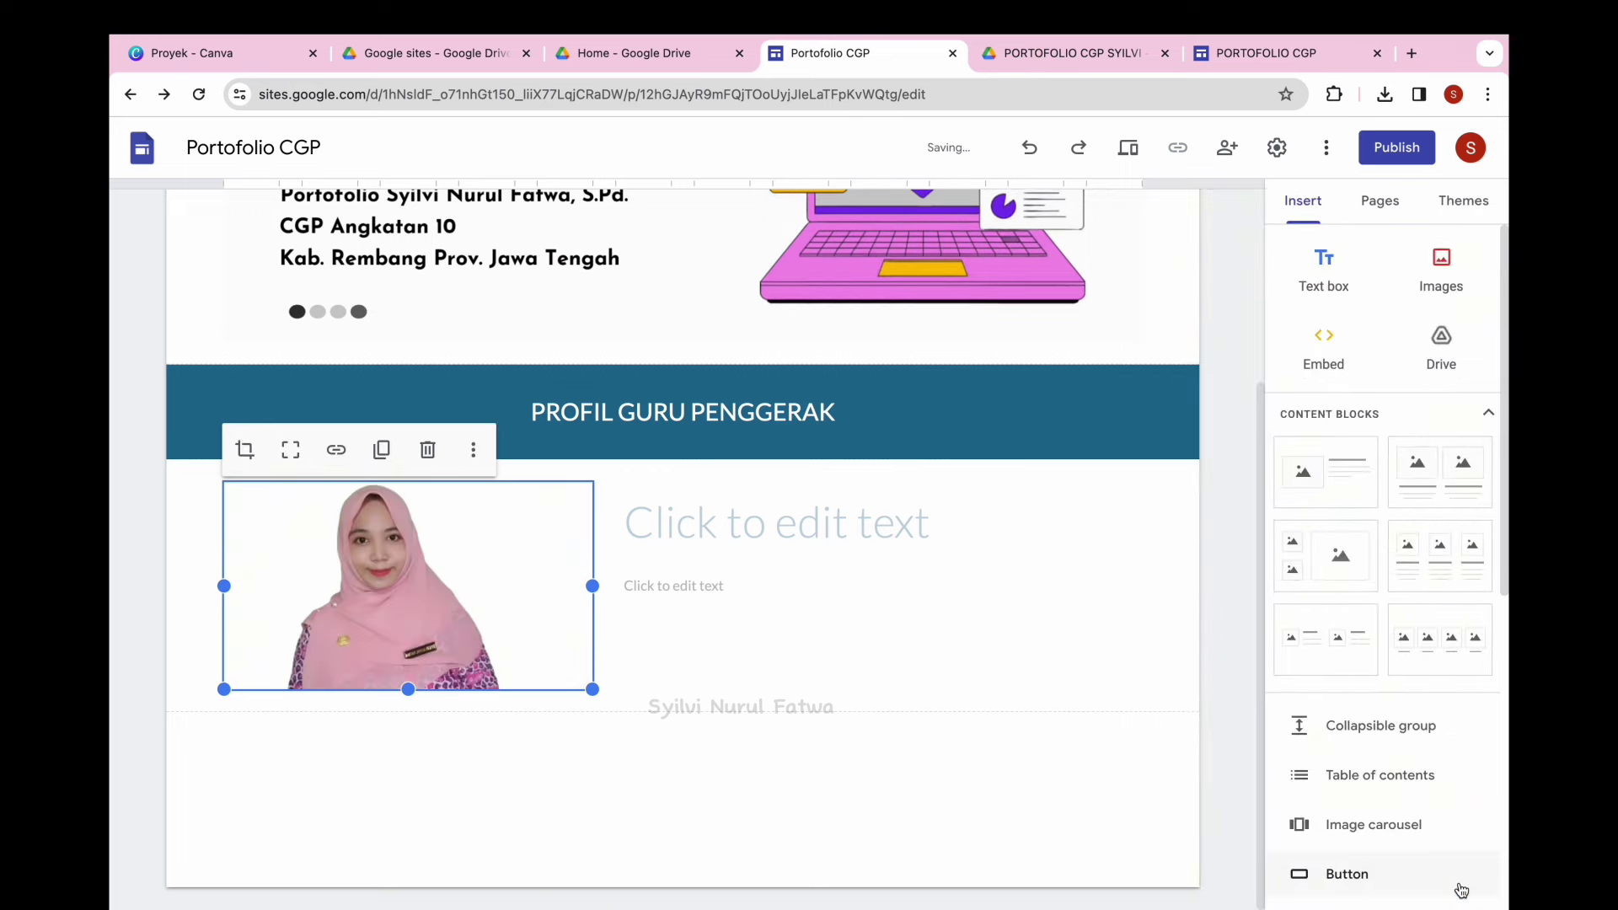
{"action": "left_click_drag", "start_coordinate": [590, 693], "coordinate": [592, 861]}
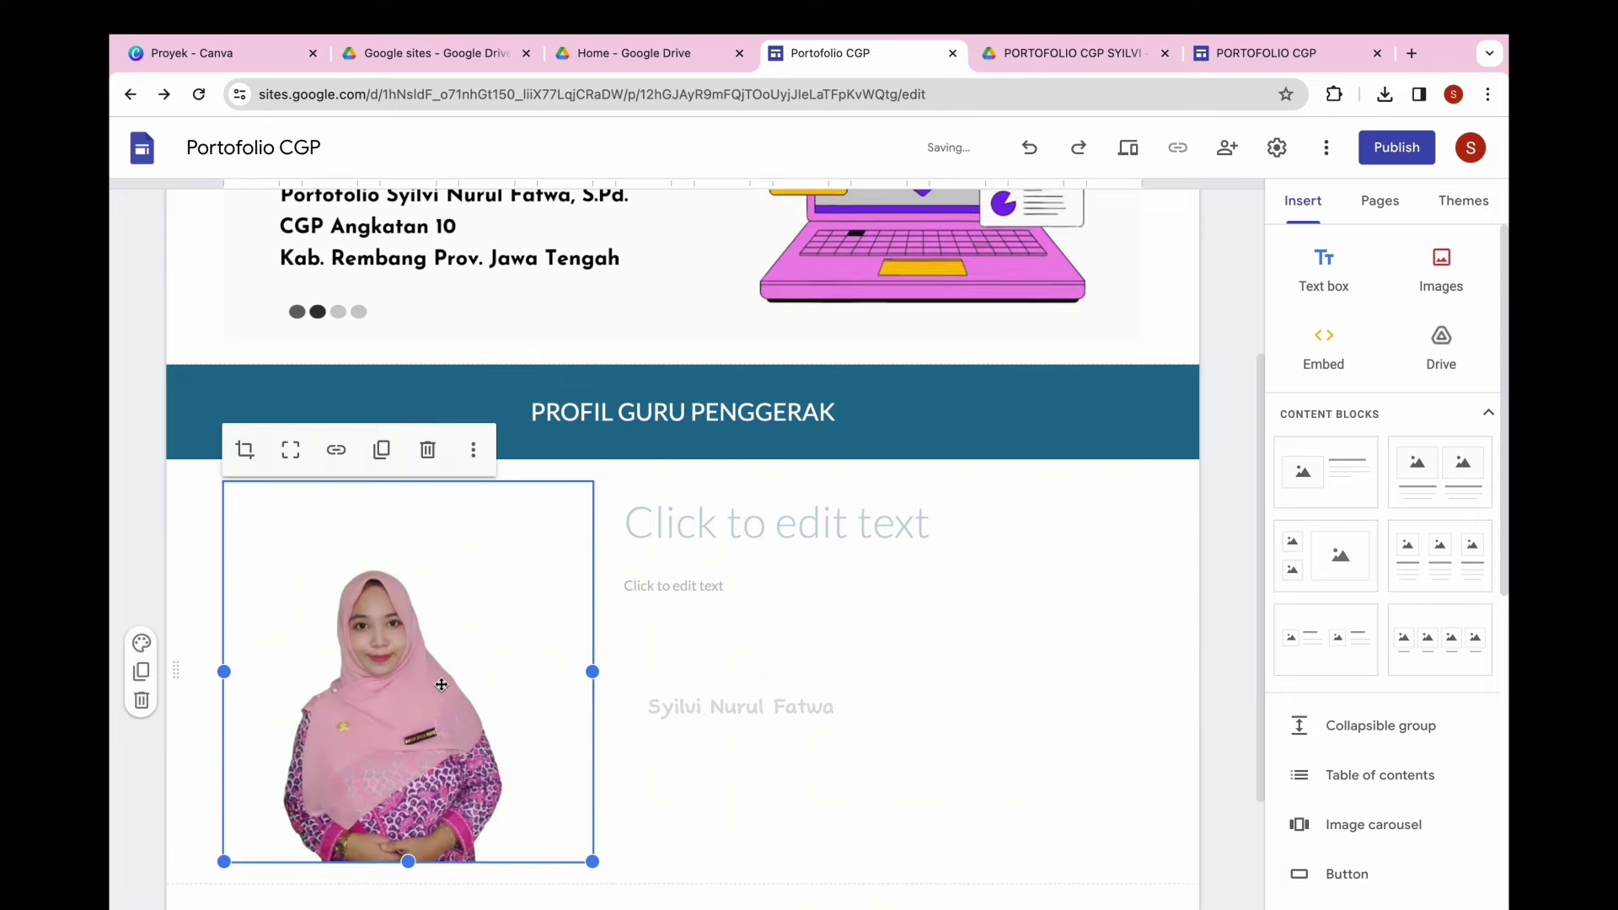
Enter the teacher's full name with the S.Pd. degree as the block's title and set it in the Comfortaa font.
{"action": "scroll", "coordinate": [590, 523], "scroll_direction": "down", "scroll_amount": 3}
{"action": "left_click", "coordinate": [759, 311]}
{"action": "type", "text": "Syilvi Nurul Fatwa, S."}
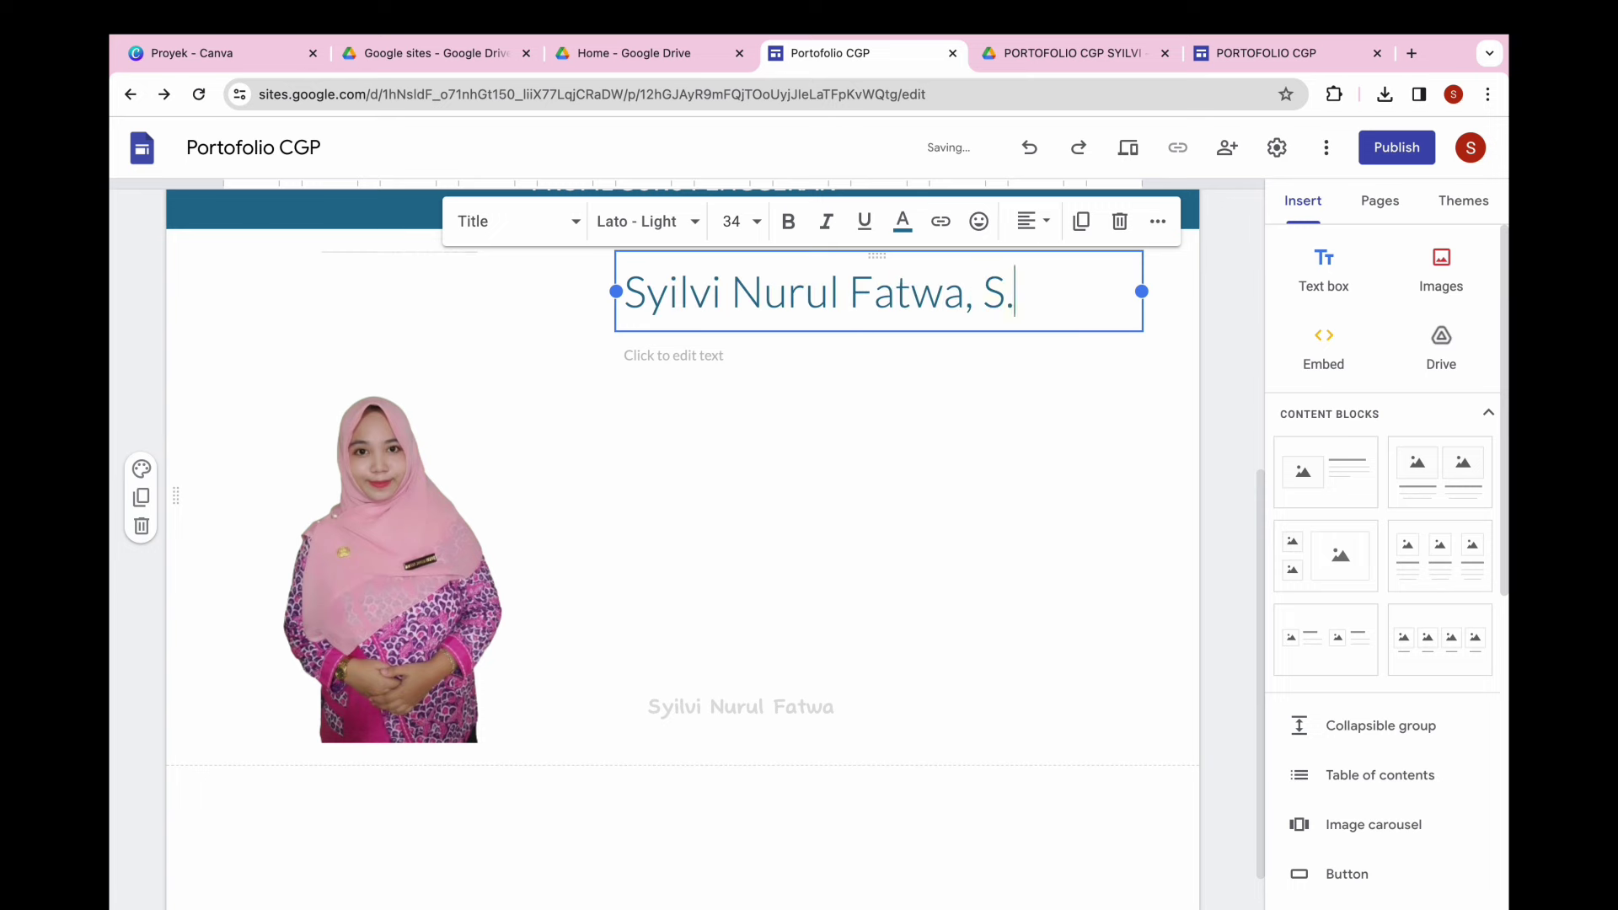
{"action": "key", "text": "ctrl+a"}
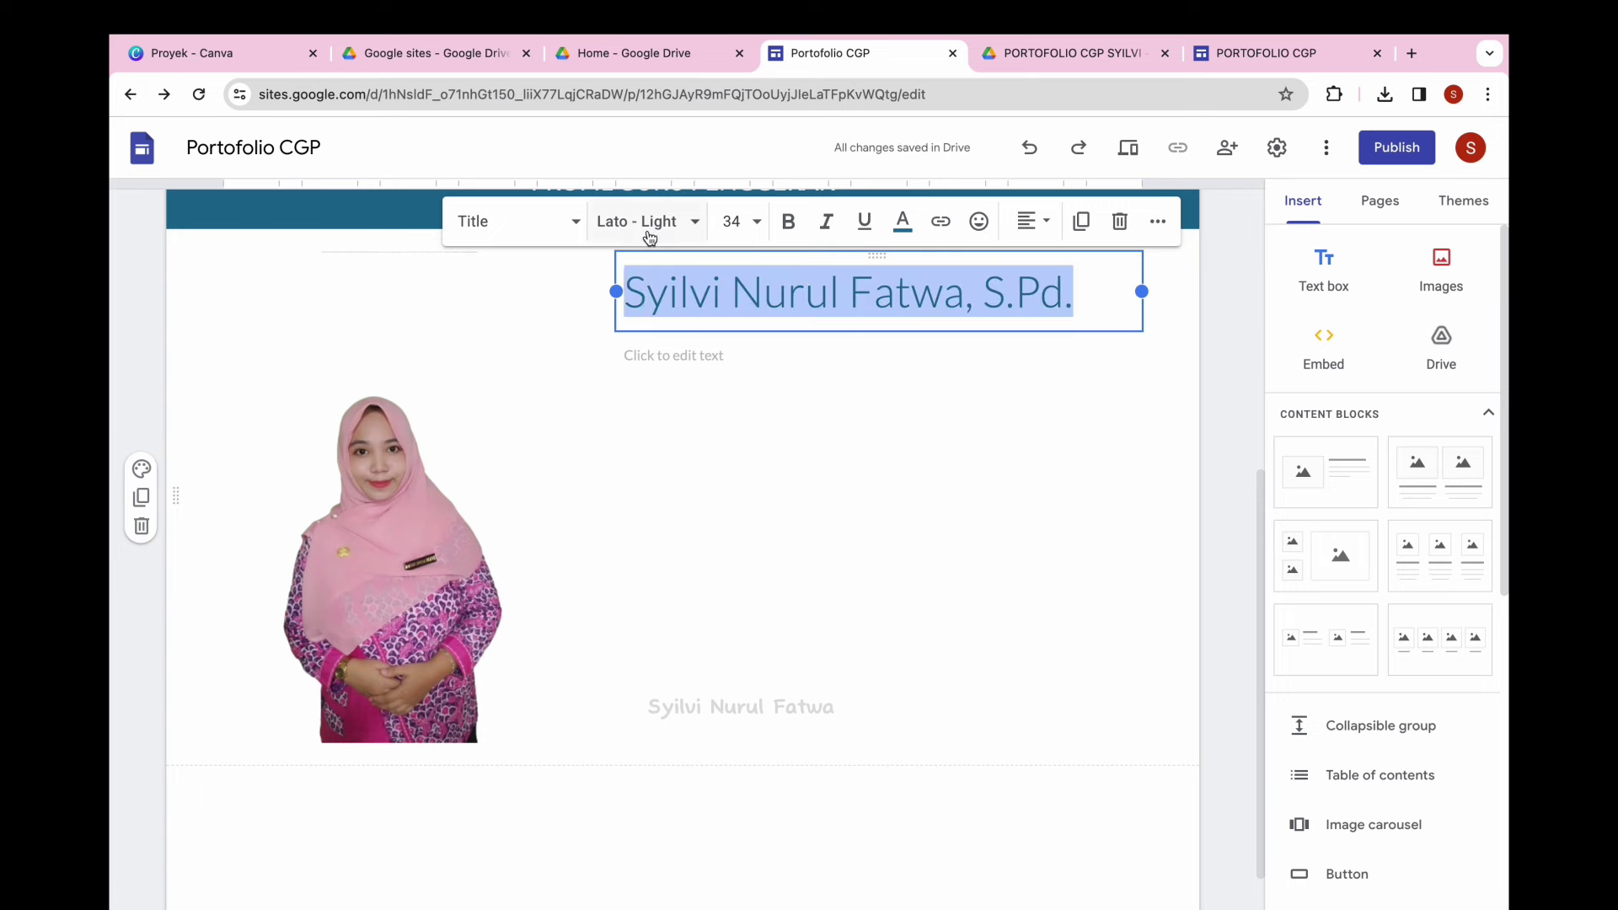
{"action": "left_click", "coordinate": [643, 221]}
{"action": "left_click", "coordinate": [697, 480]}
Centre the name title, colour it black and set its font size to 18.
{"action": "left_click", "coordinate": [741, 220]}
{"action": "left_click", "coordinate": [758, 546]}
{"action": "left_click", "coordinate": [741, 220]}
{"action": "left_click", "coordinate": [751, 593]}
{"action": "left_click", "coordinate": [1030, 221]}
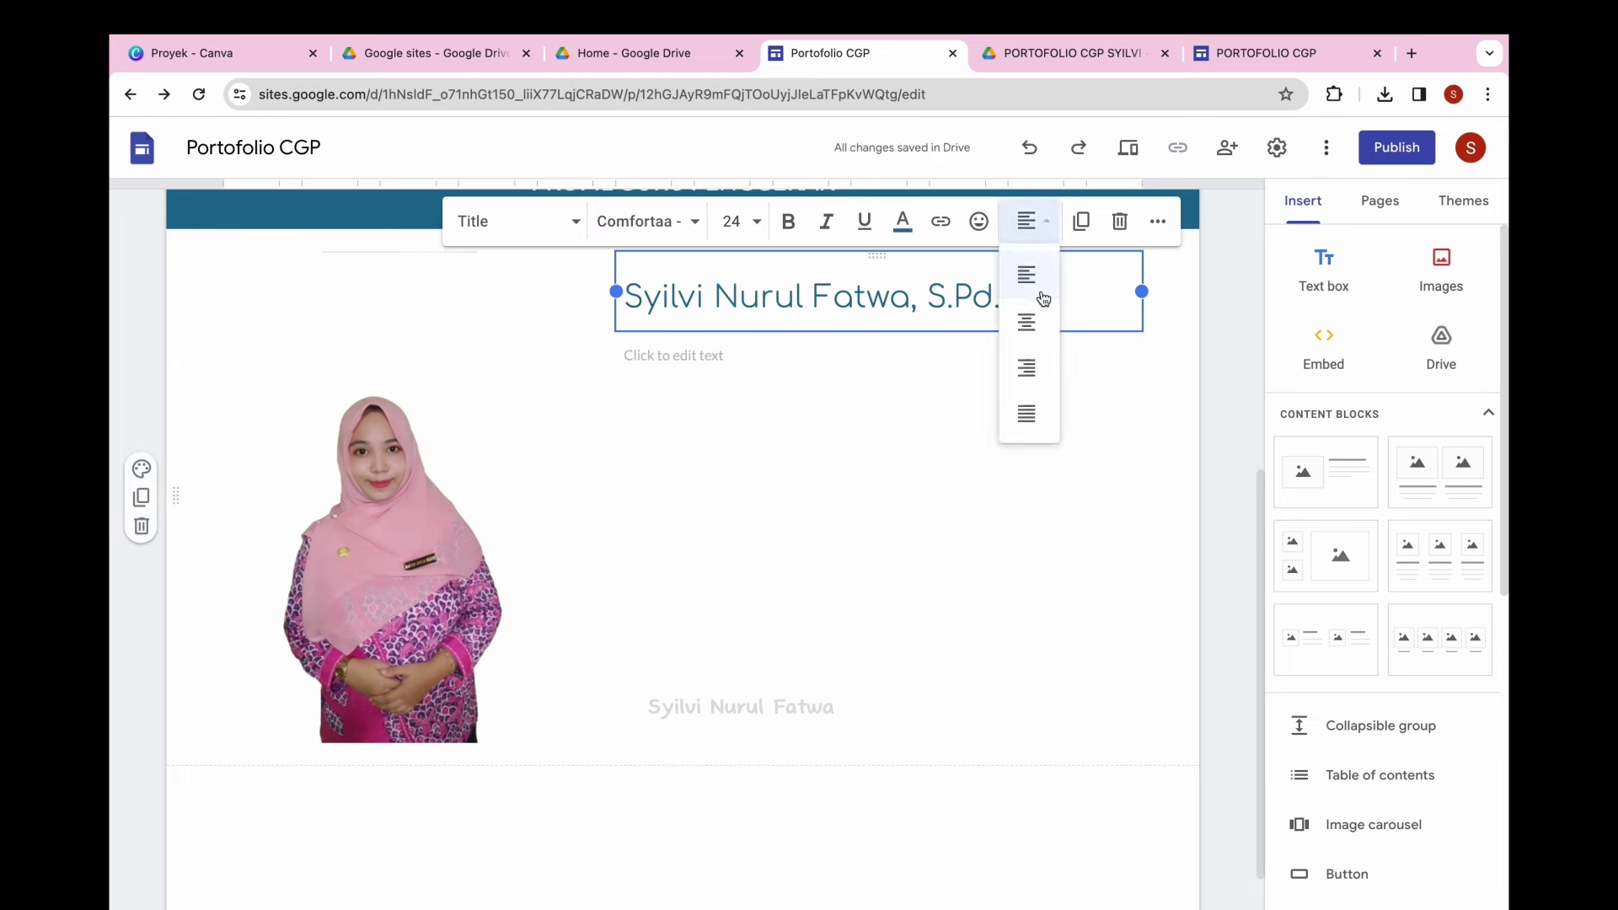
{"action": "left_click", "coordinate": [1033, 316]}
{"action": "left_click", "coordinate": [902, 224]}
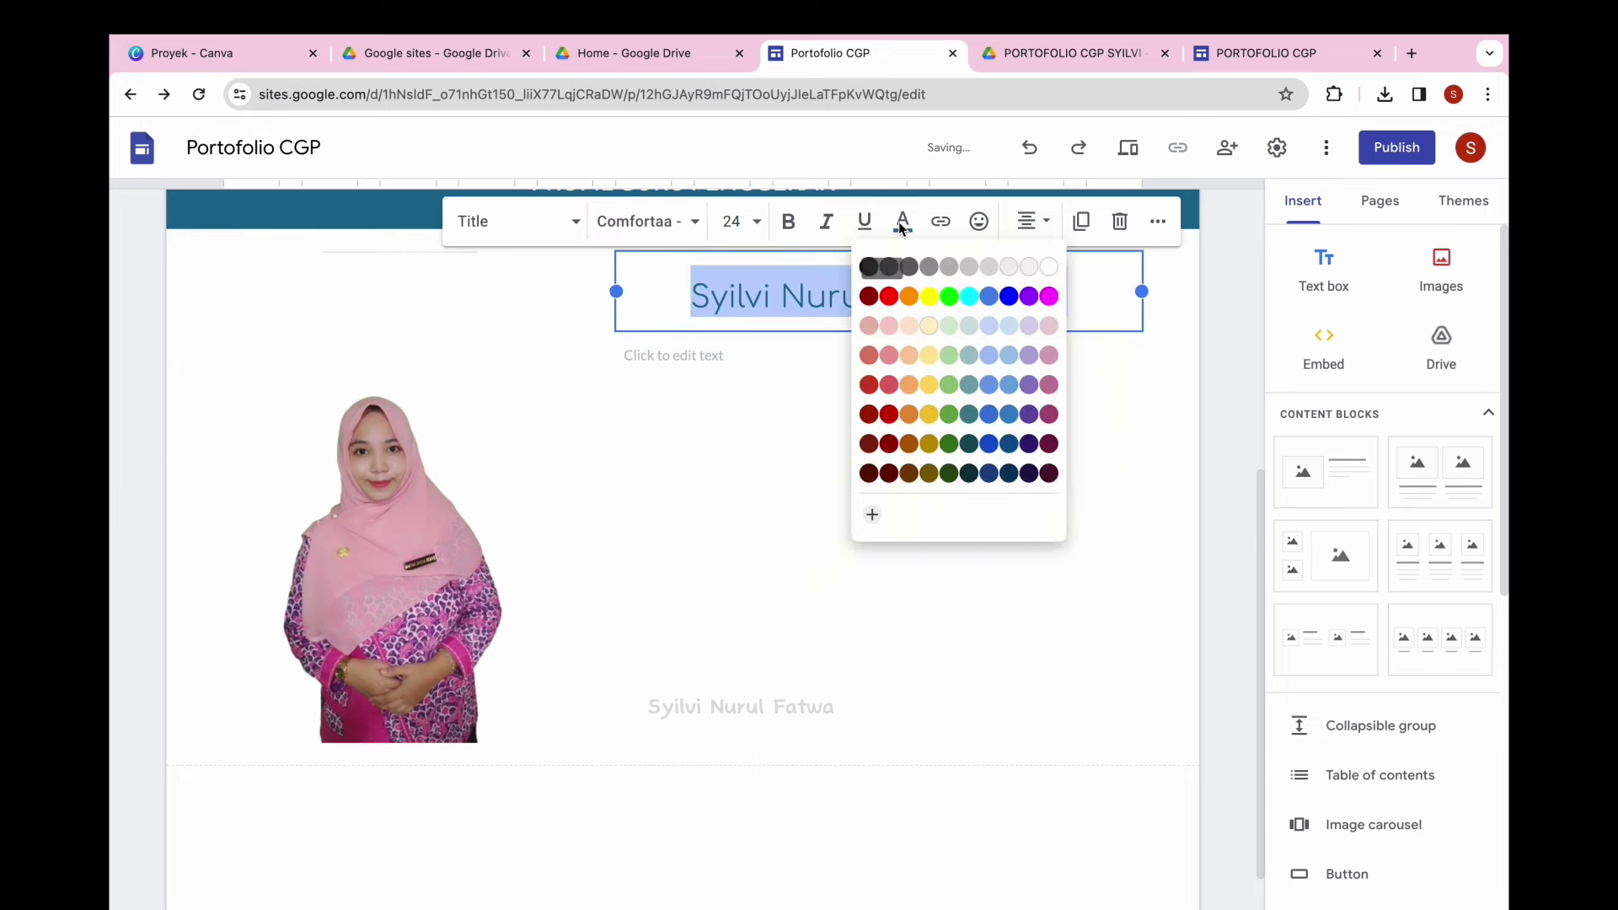
{"action": "left_click", "coordinate": [871, 264]}
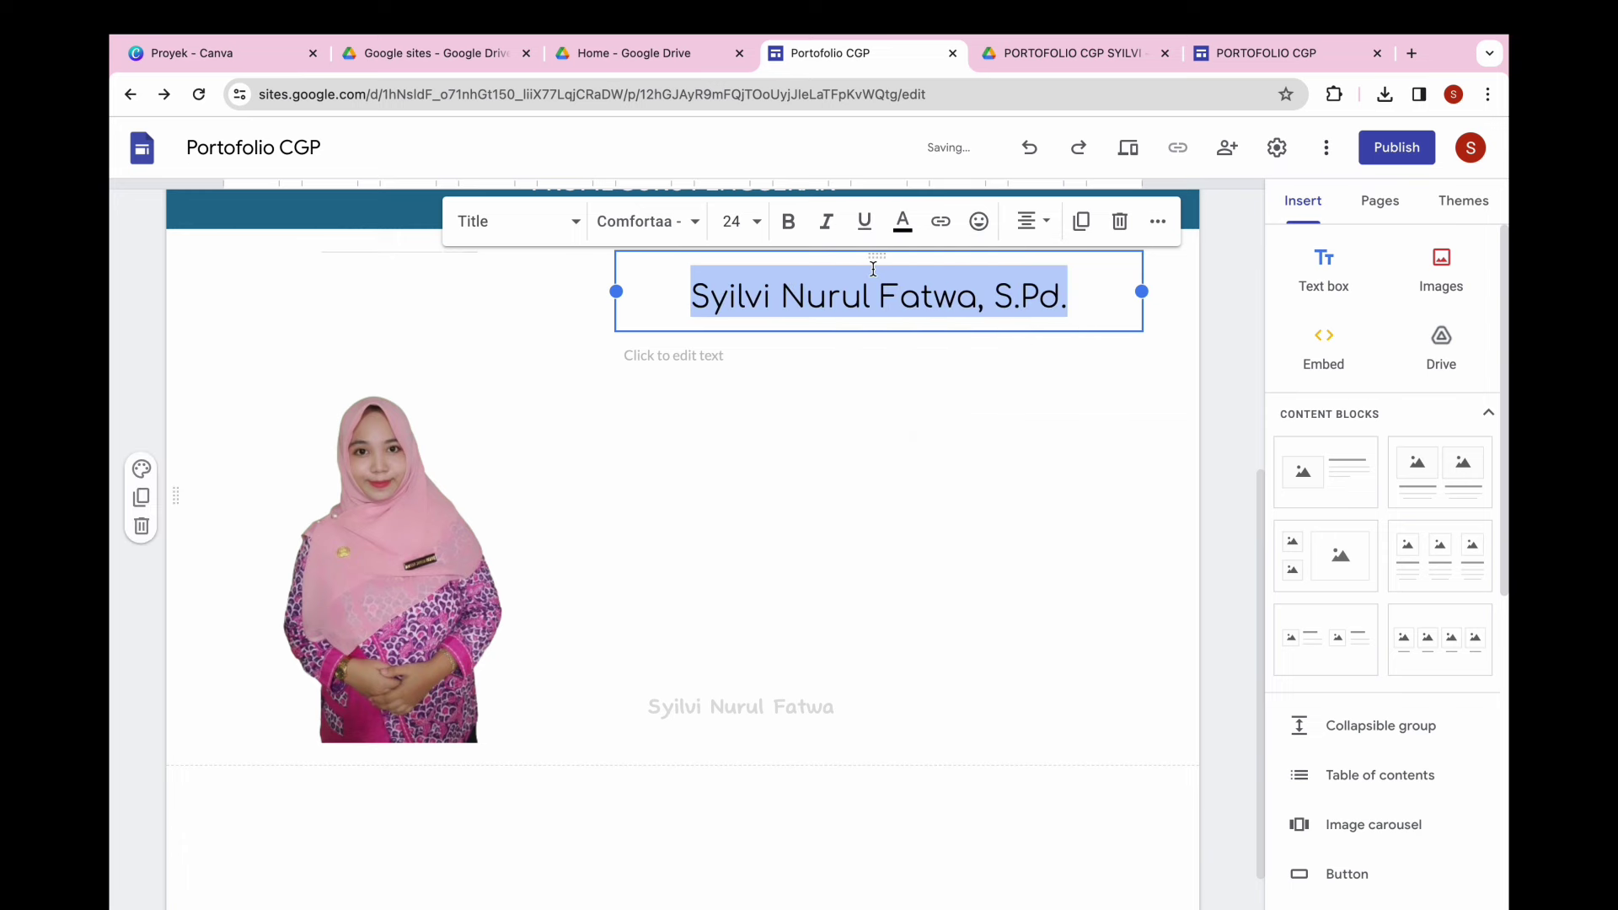
{"action": "left_click", "coordinate": [731, 221]}
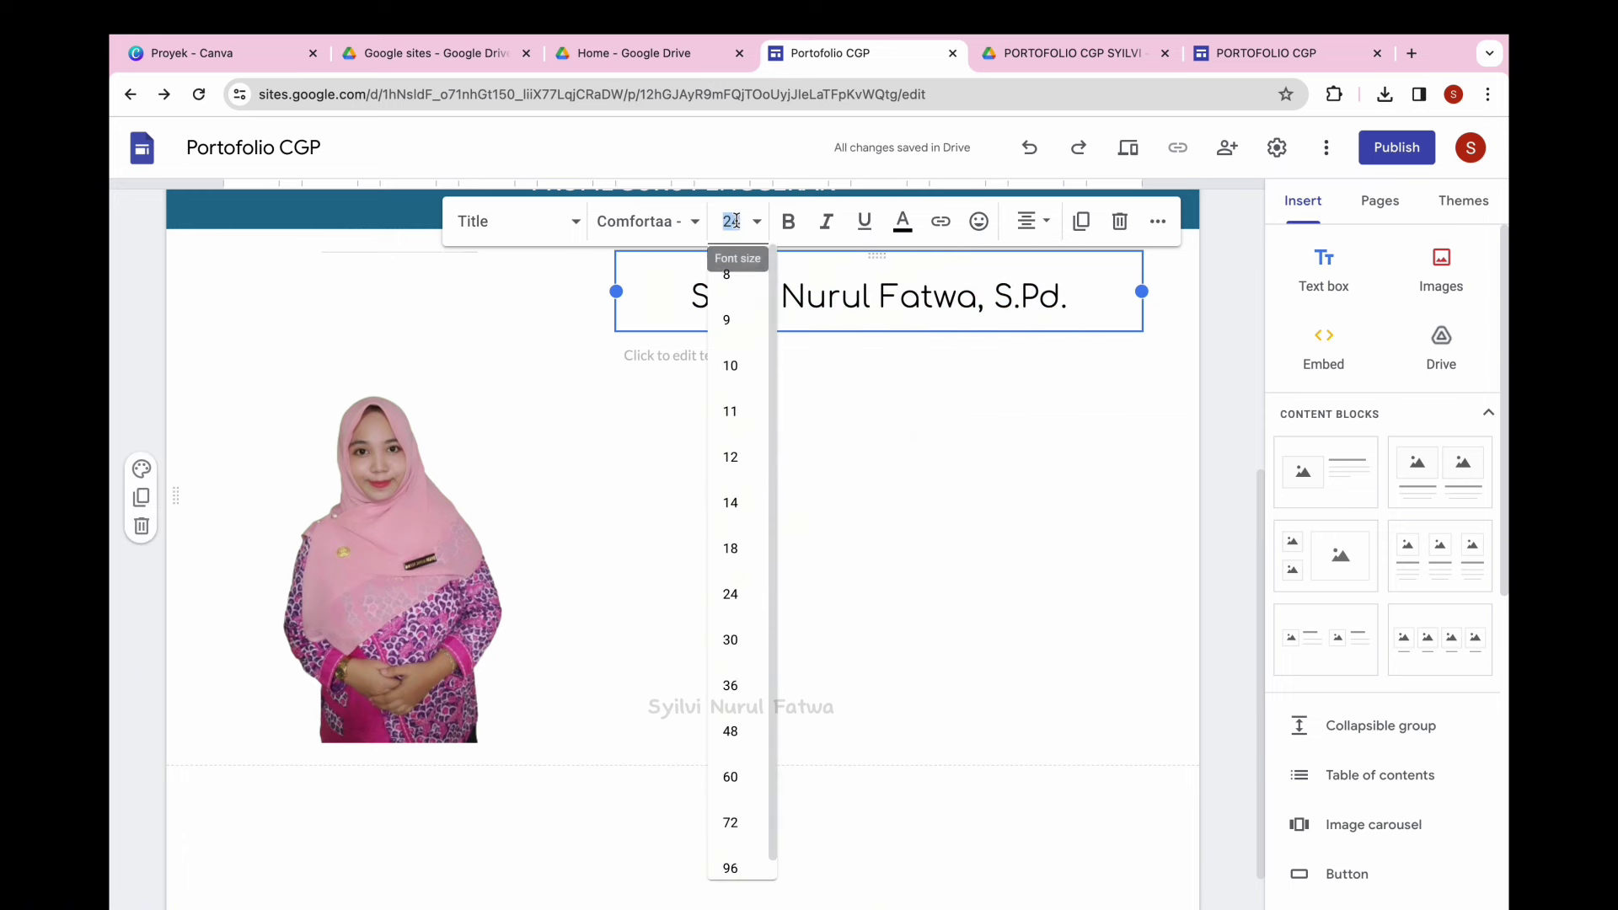
{"action": "left_click", "coordinate": [730, 548]}
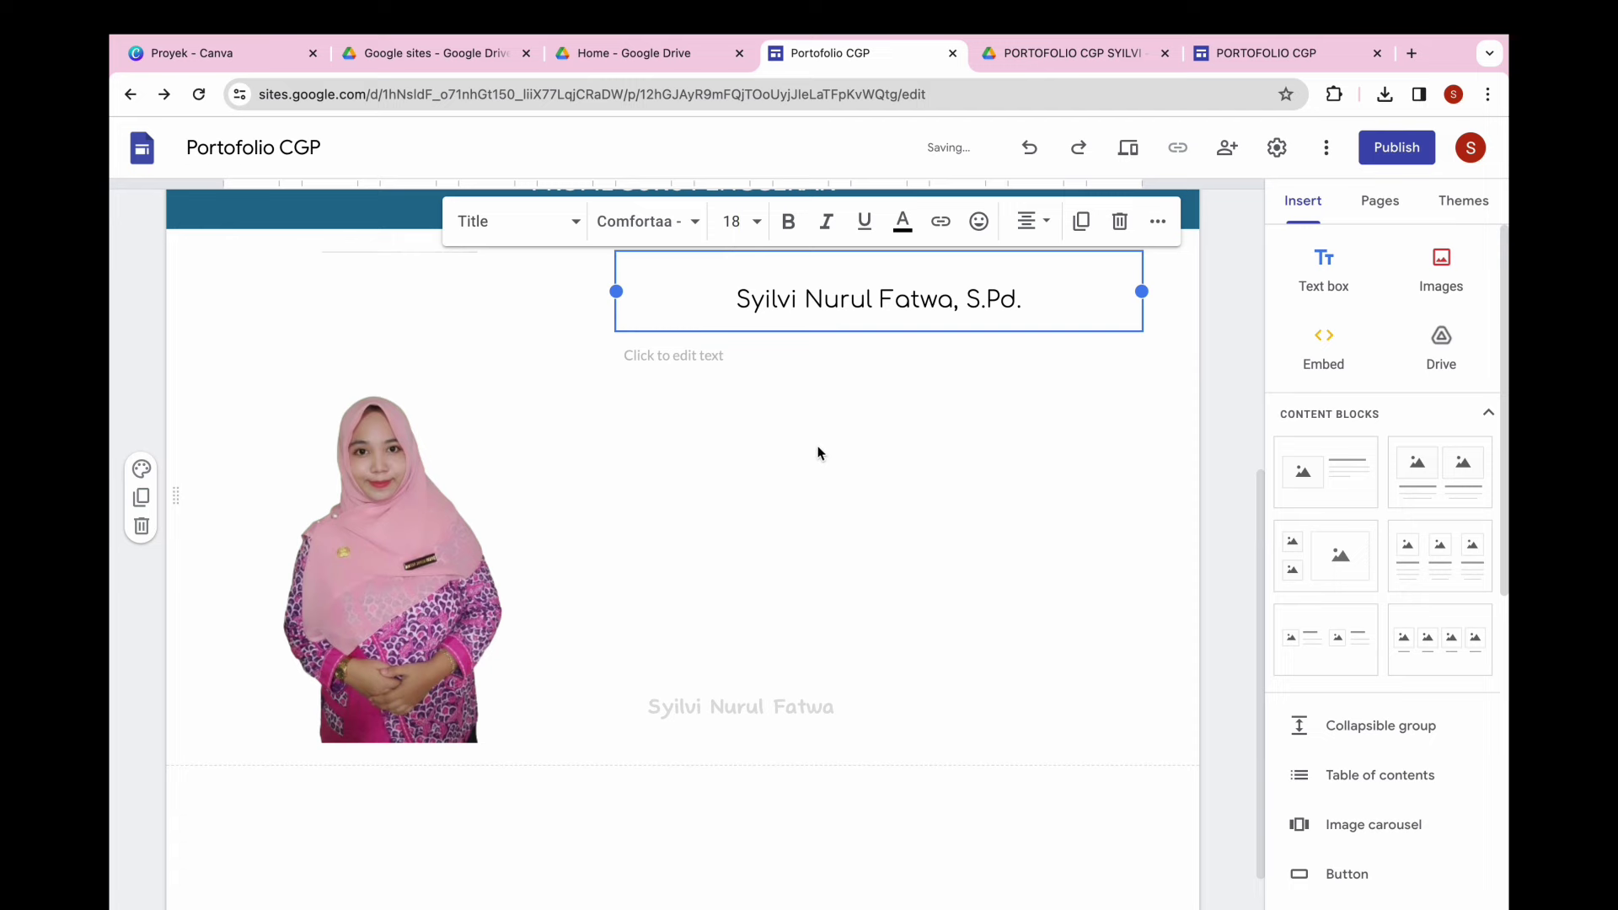
Fill the body text below the name with the self-introduction beginning "Hallo Bapak/ibu guru hebat." and apply the Heading style to all of it.
{"action": "left_click", "coordinate": [846, 416]}
{"action": "left_click", "coordinate": [673, 355]}
{"action": "type", "text": "Hallo Bapak/ibu guru hebat. Perkenalkan, nama saya Syilvi Nurul Fatwa, S.Pd. Calon Guru Penggerak (CGP) angkatan 10 dari Kab. Rembang Prov. Jawa Tengah. Saya mengajar di SD Negeri 2 Plawangan Kec. Kragan Kab. Rembang Prov. Jawa Tengah."}
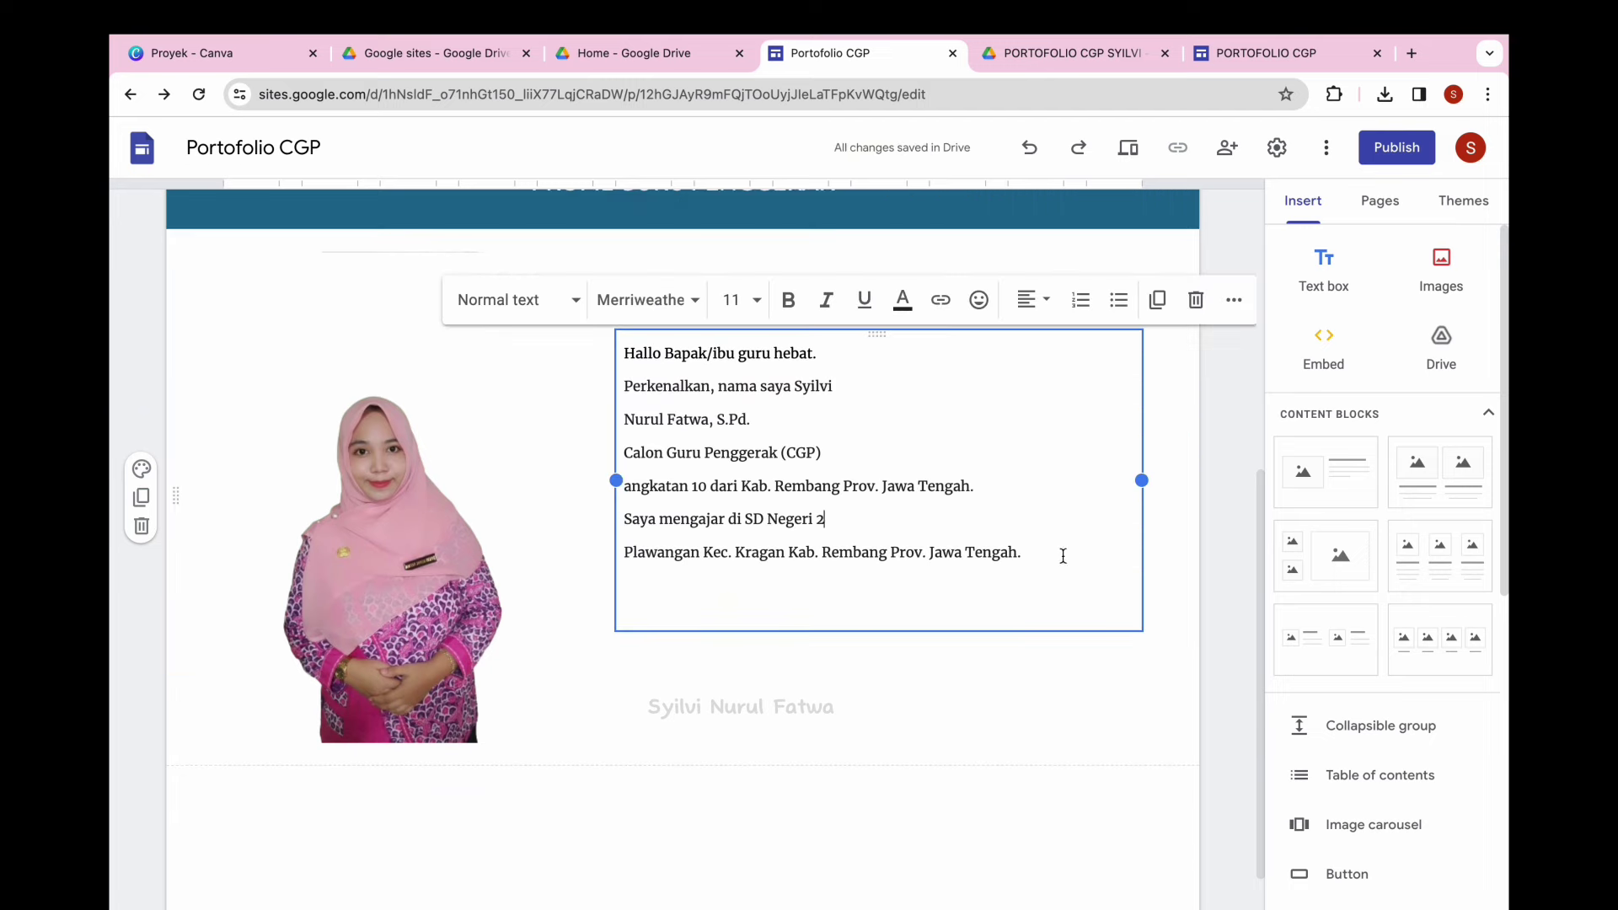
{"action": "key", "text": "ctrl+a"}
{"action": "left_click", "coordinate": [516, 300]}
{"action": "left_click", "coordinate": [522, 375]}
Set the introduction text in Comfortaa at size 12 with justified alignment.
{"action": "left_click", "coordinate": [645, 300]}
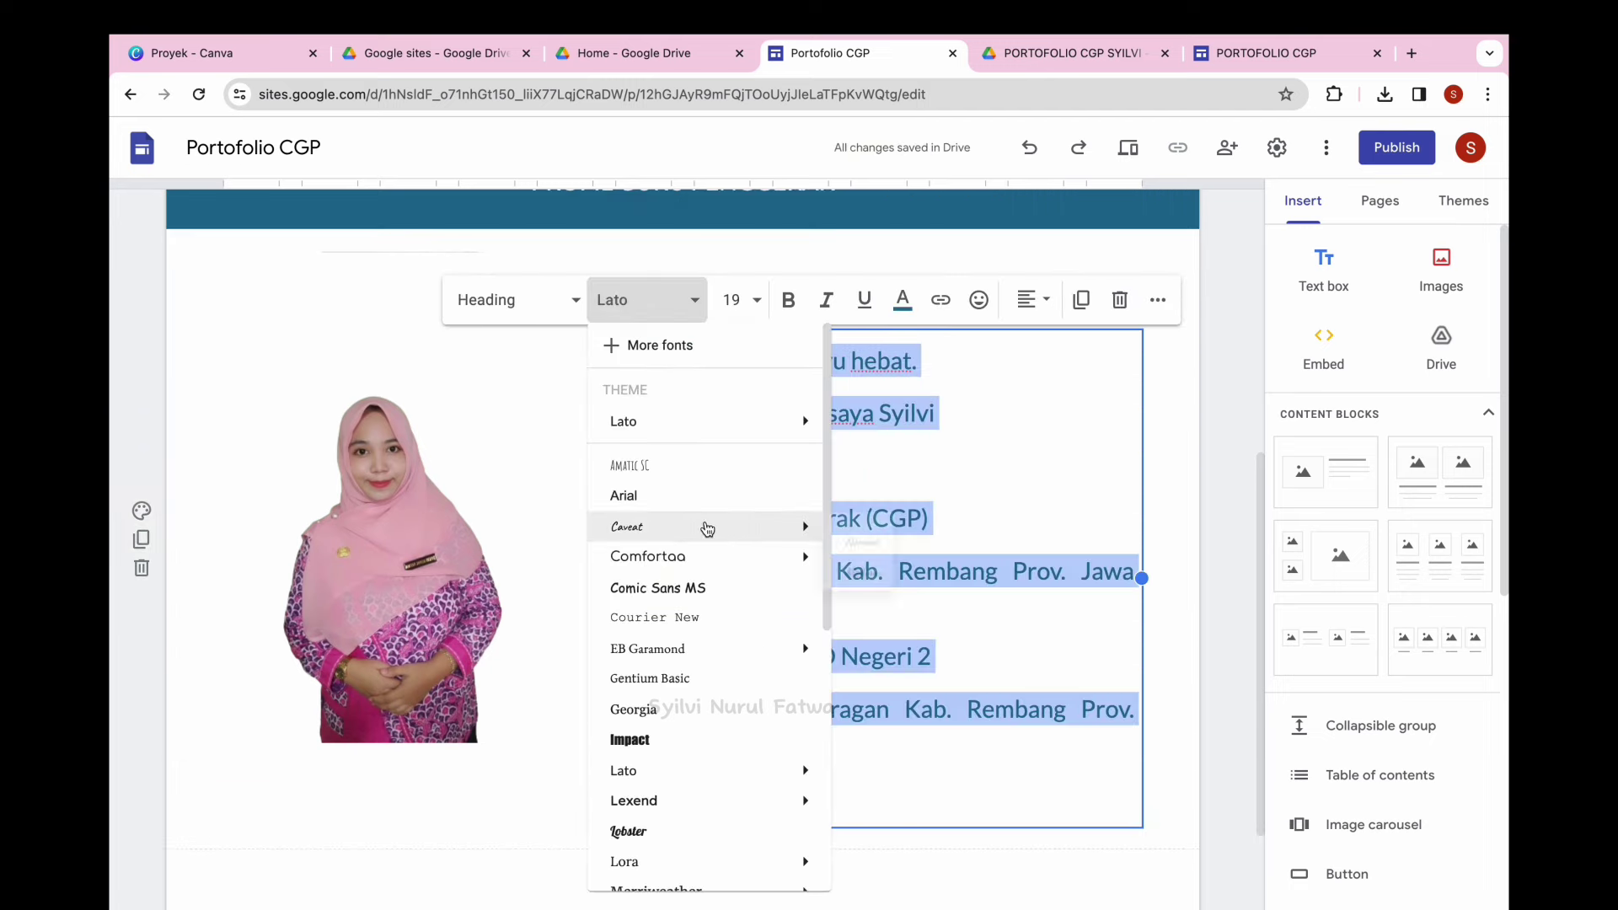
{"action": "left_click", "coordinate": [698, 535]}
{"action": "left_click", "coordinate": [743, 300]}
{"action": "left_click", "coordinate": [747, 537]}
{"action": "left_click", "coordinate": [1039, 312]}
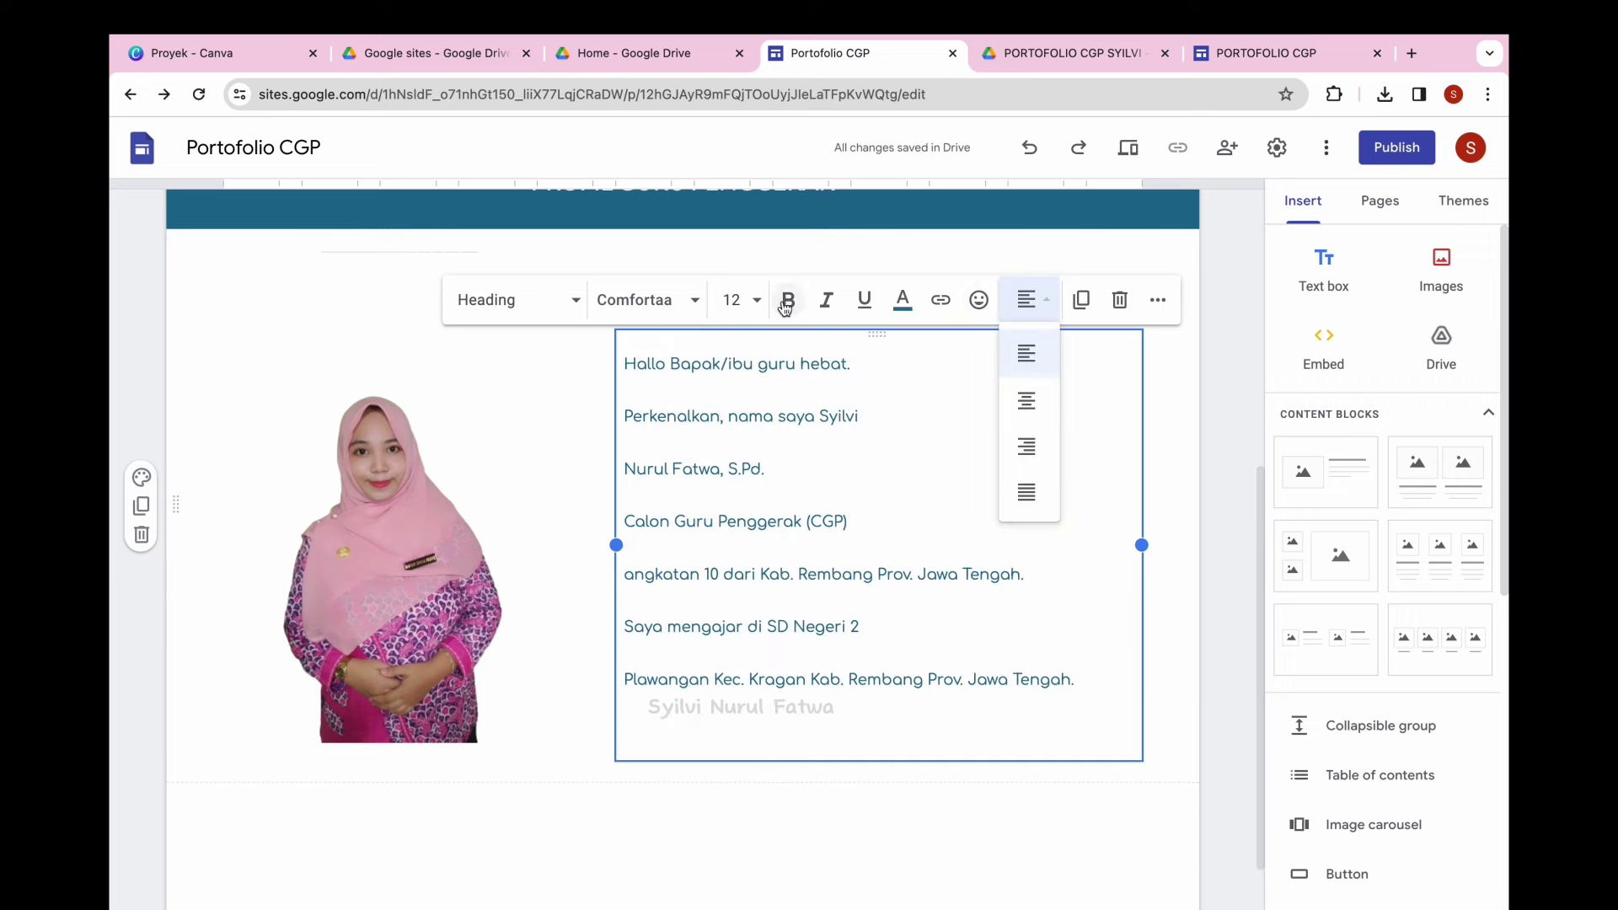
{"action": "left_click", "coordinate": [1044, 314]}
Colour the whole introduction text black and set its line spacing to Single.
{"action": "left_click_drag", "start_coordinate": [1084, 681], "coordinate": [624, 361]}
{"action": "left_click", "coordinate": [903, 300]}
{"action": "left_click", "coordinate": [868, 347]}
{"action": "left_click", "coordinate": [1158, 300]}
{"action": "left_click", "coordinate": [971, 346]}
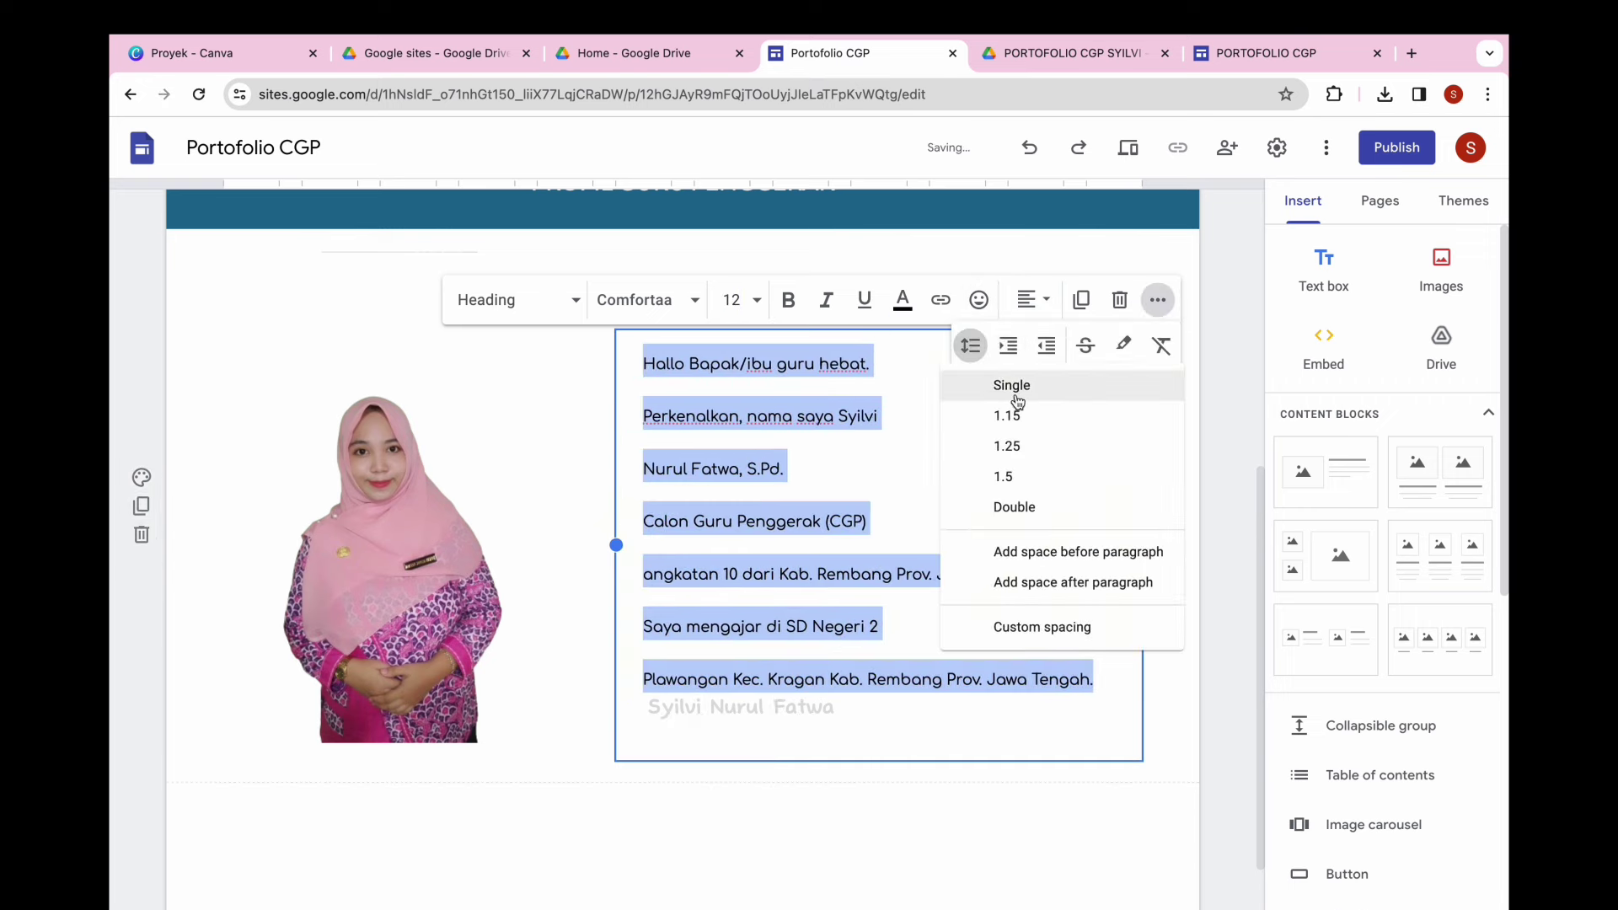
{"action": "left_click", "coordinate": [995, 379]}
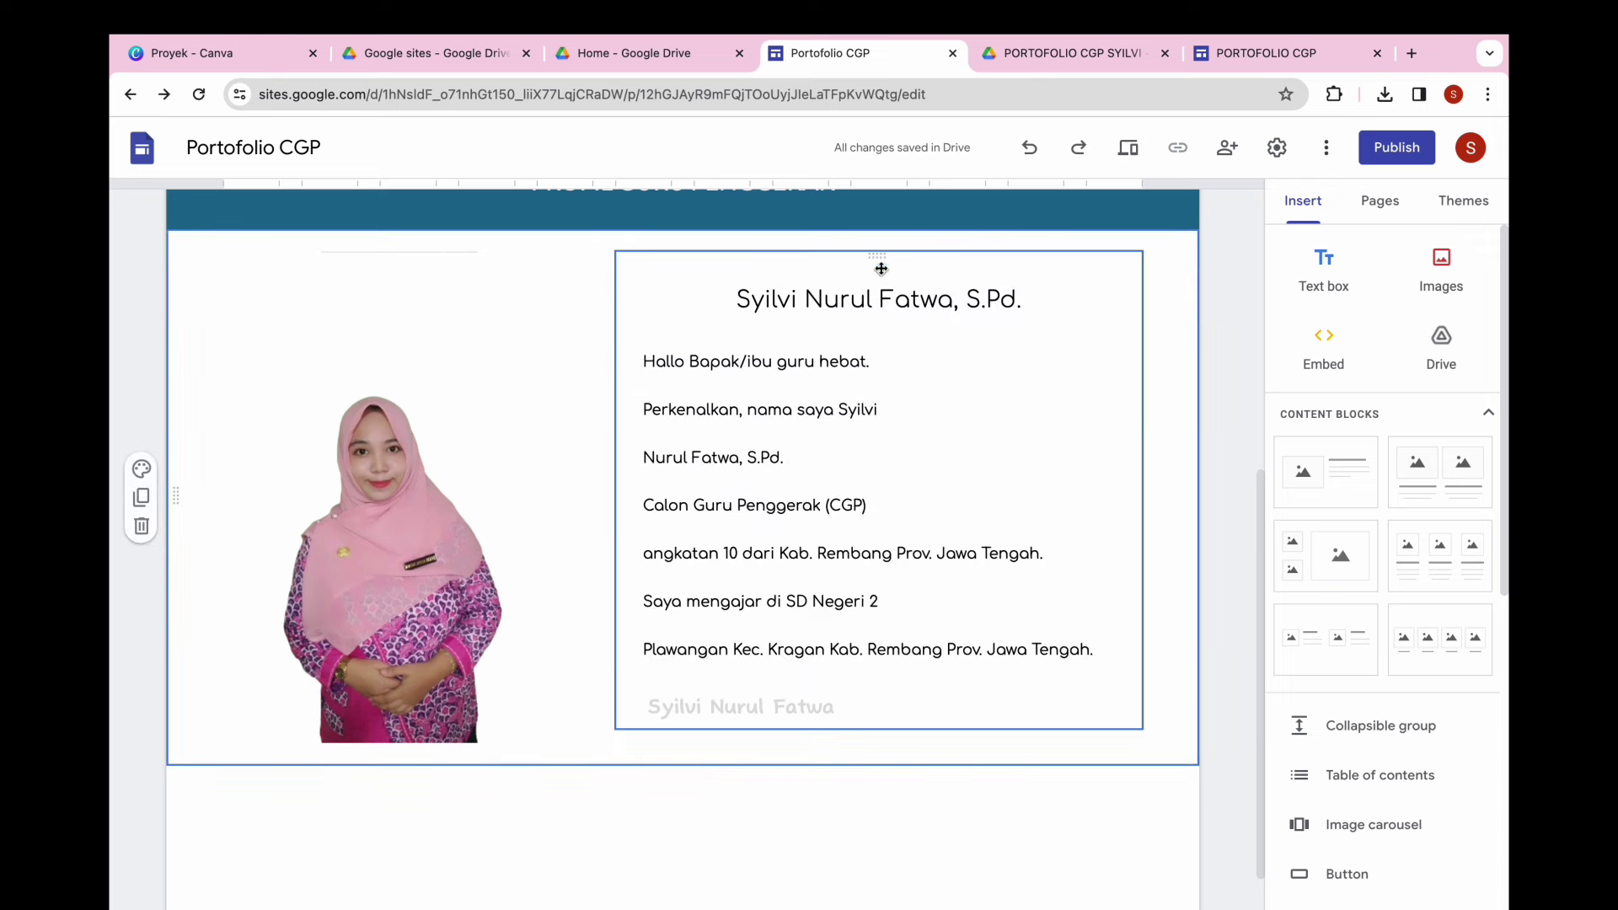
Join the line holding the rest of the name onto the "Perkenalkan, nama saya" line of the introduction.
{"action": "left_click", "coordinate": [1049, 294]}
{"action": "key", "text": "ctrl+z"}
{"action": "key", "text": "ctrl+y"}
{"action": "key", "text": "ctrl+z"}
{"action": "left_click", "coordinate": [1065, 368]}
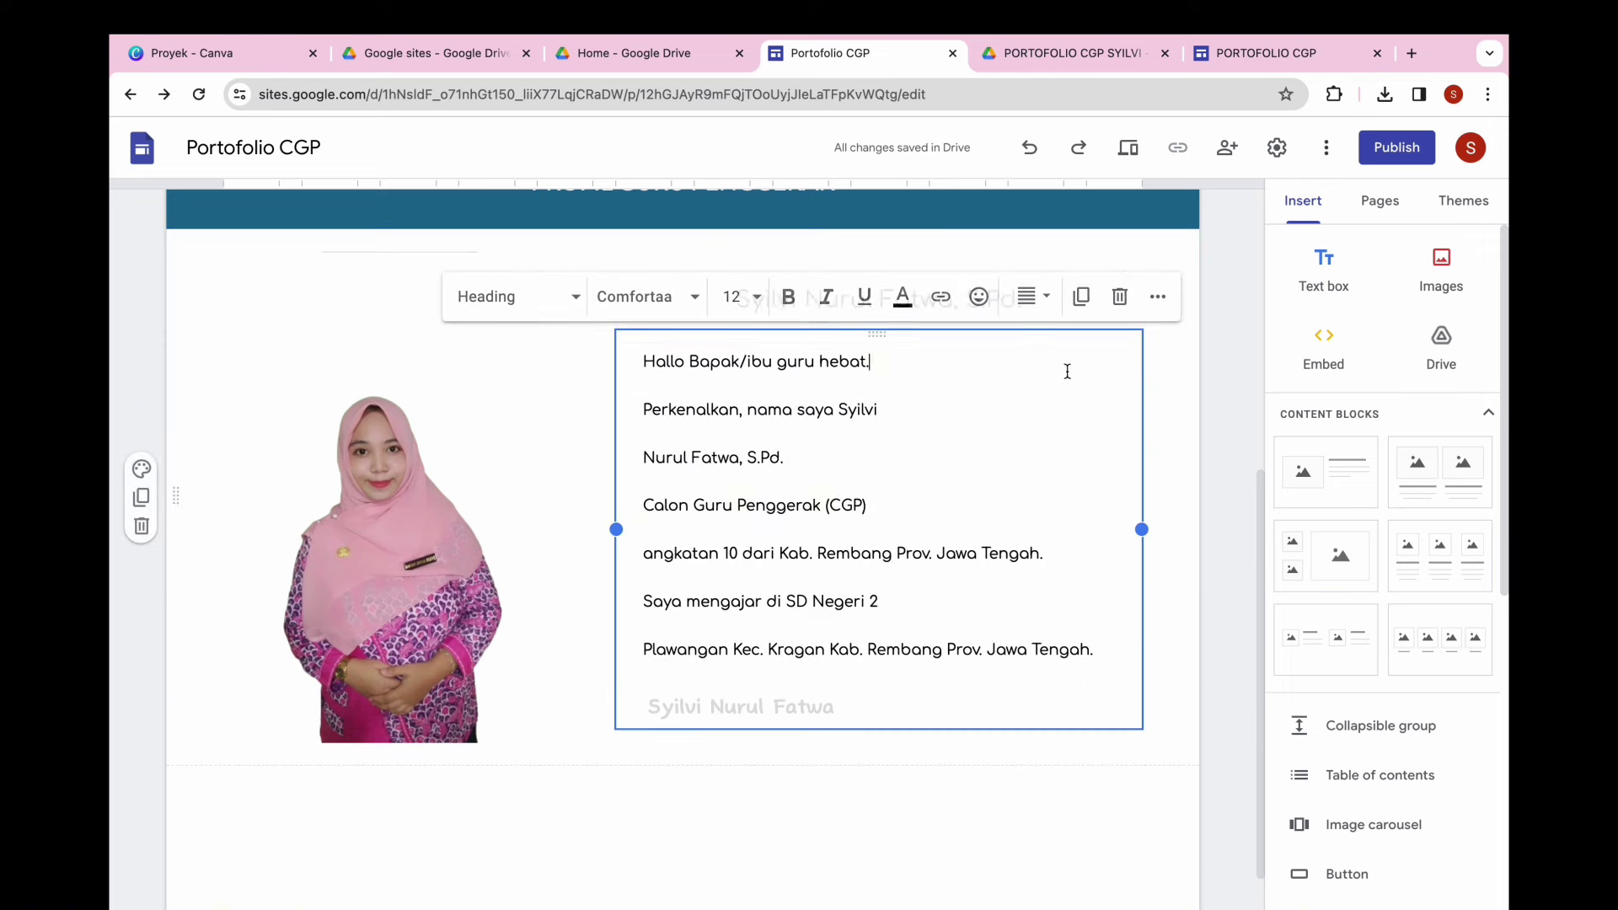
{"action": "left_click", "coordinate": [647, 458]}
{"action": "key", "text": "BackSpace"}
{"action": "key", "text": "ctrl+y"}
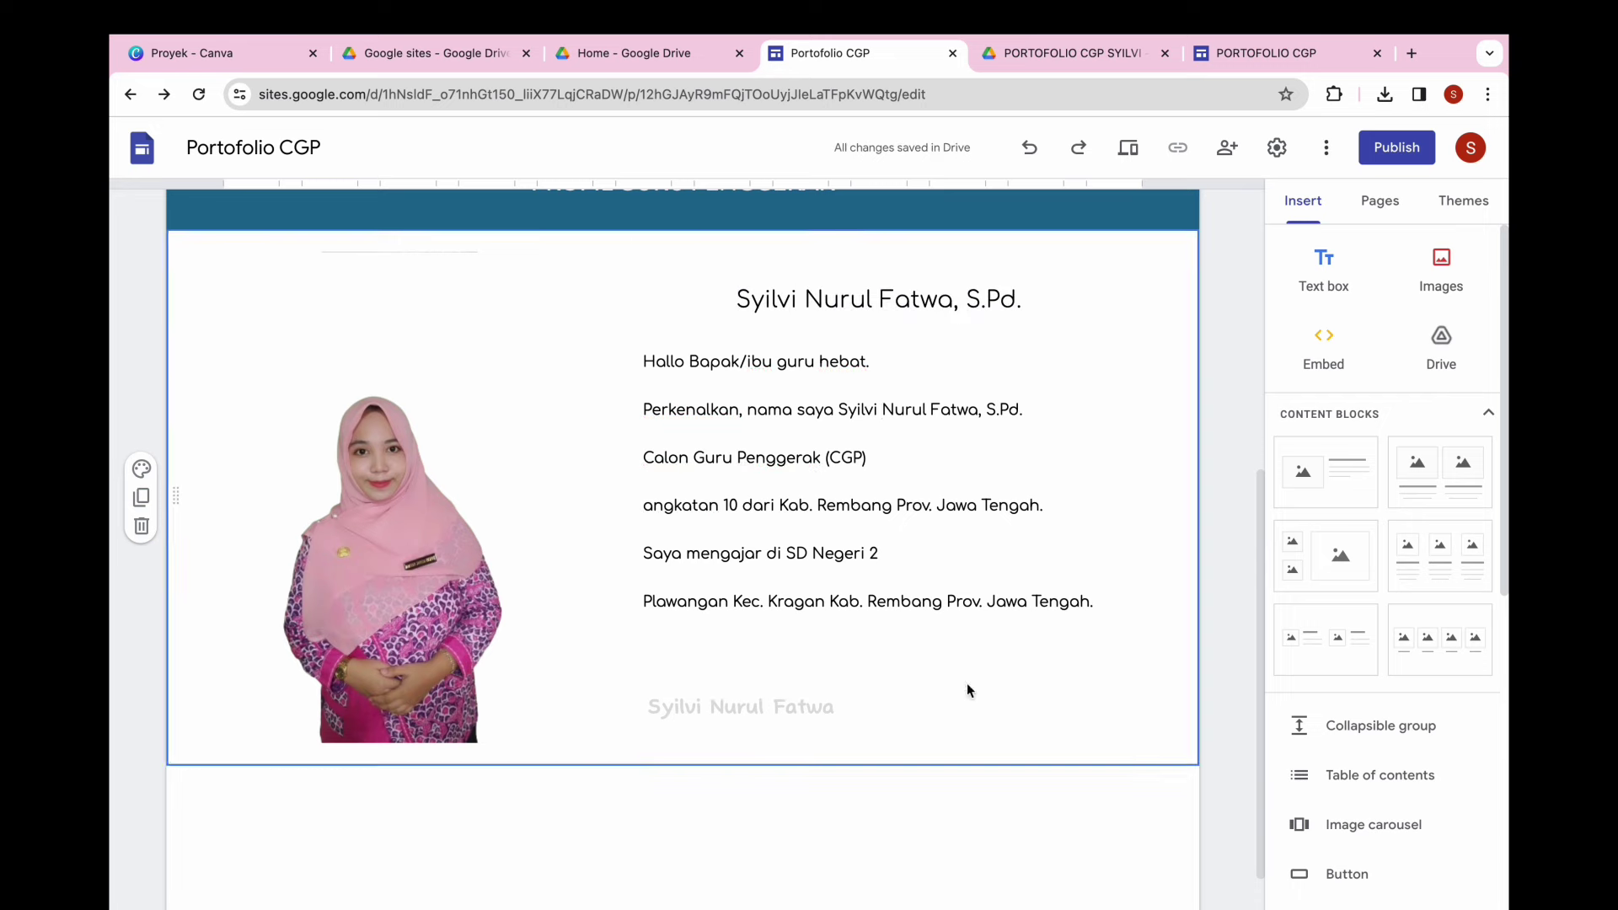
Give the profile section a background image by selecting the pinkish sea-and-sky picture from the gallery.
{"action": "left_click", "coordinate": [141, 472]}
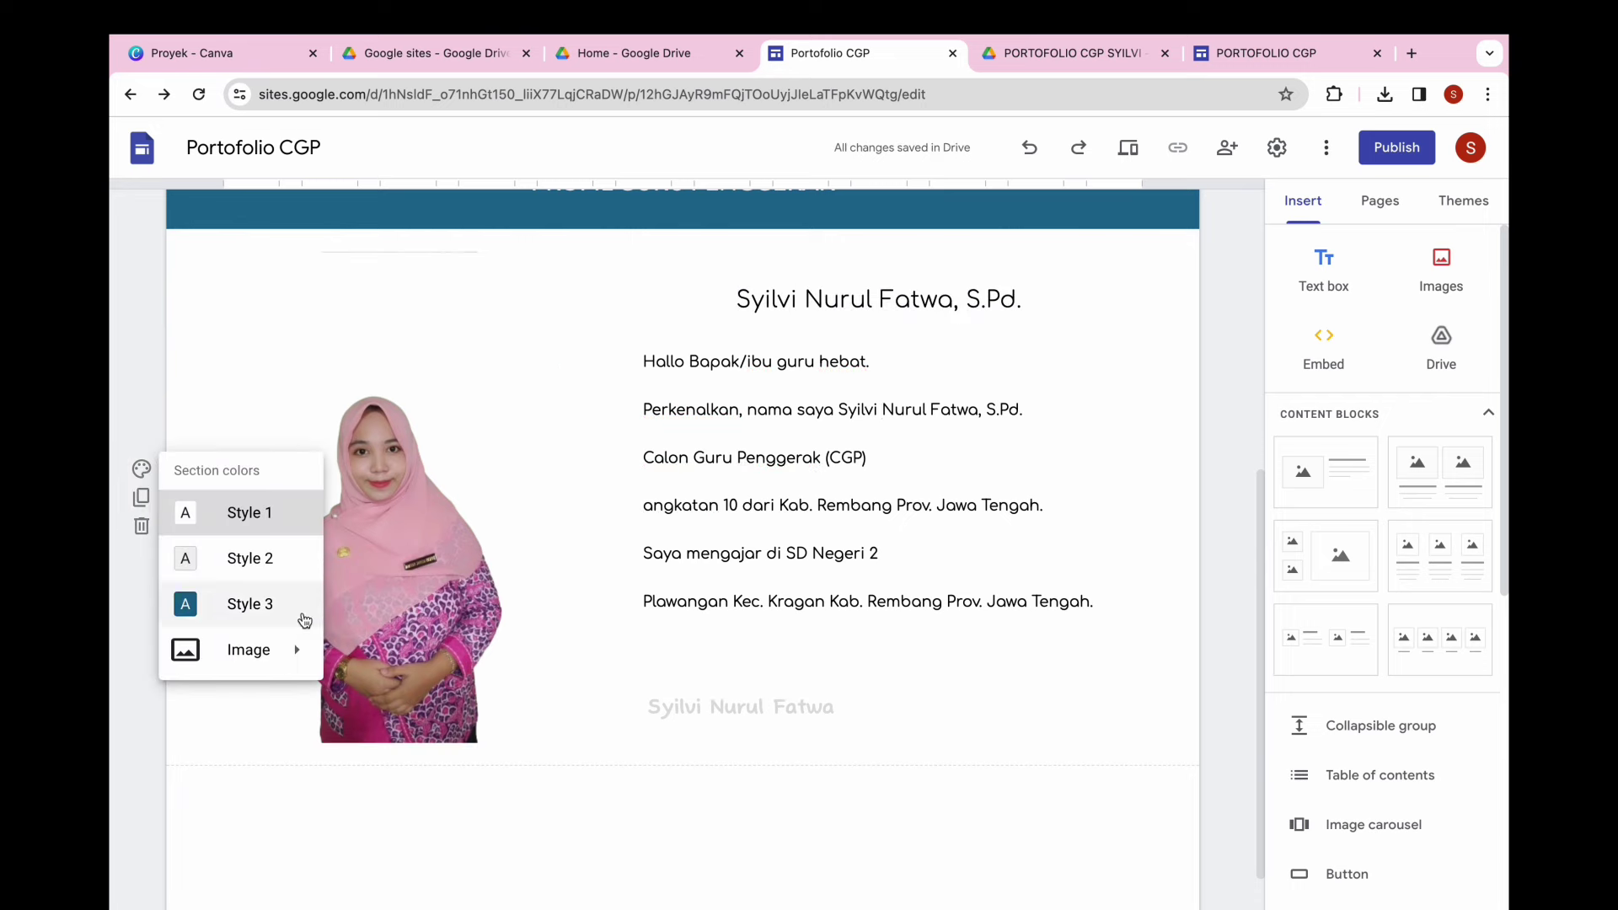
{"action": "mouse_move", "coordinate": [289, 650]}
{"action": "left_click", "coordinate": [366, 702]}
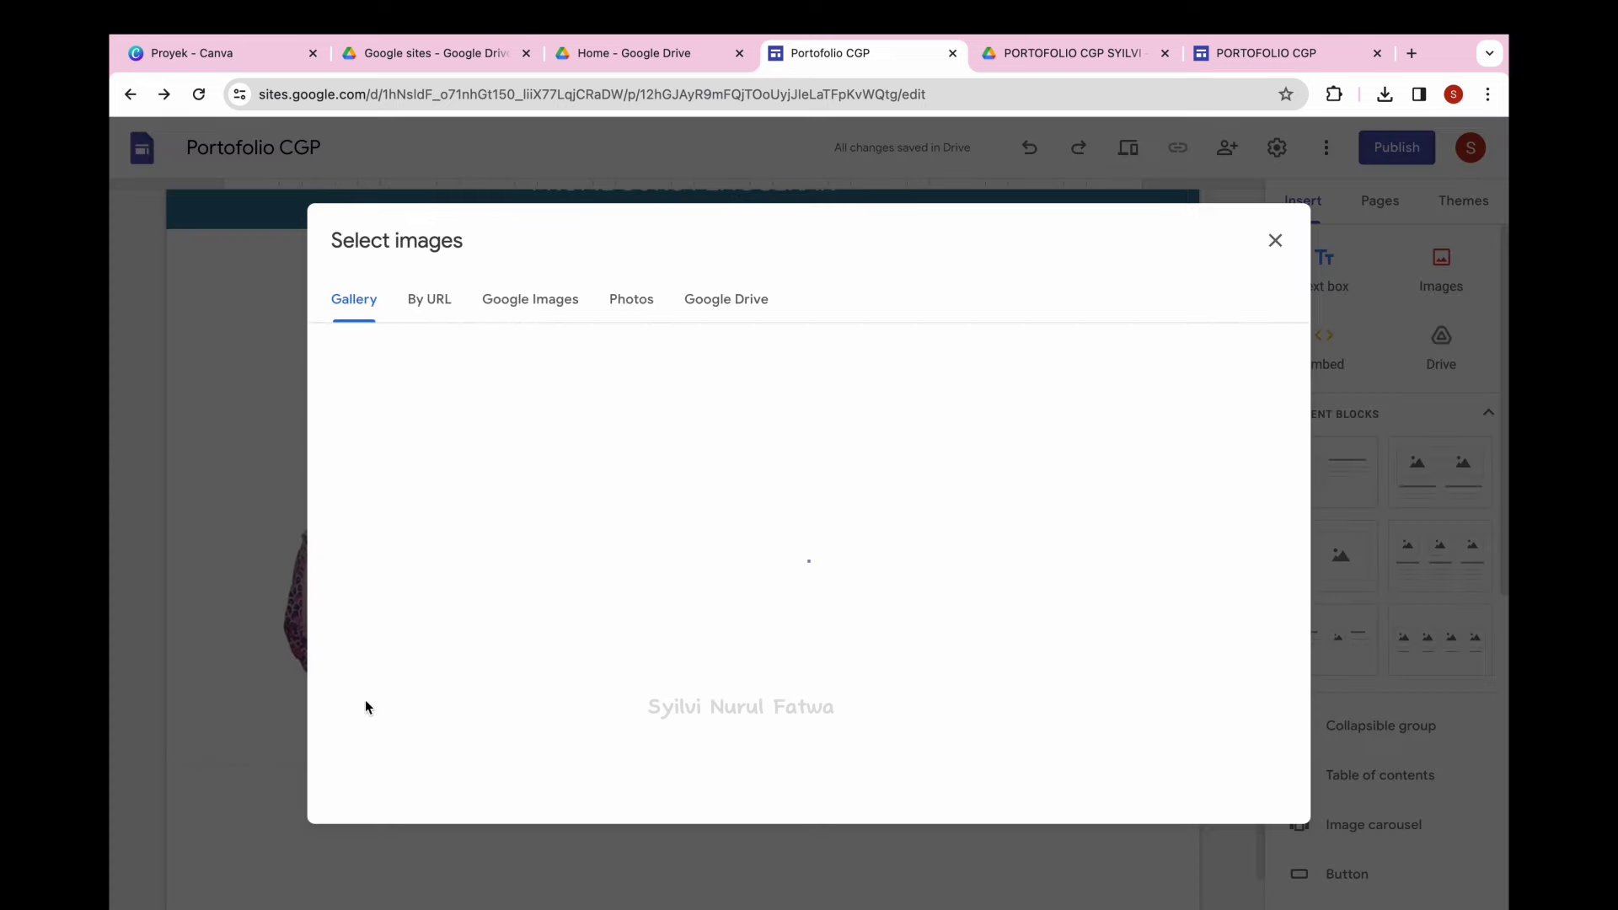
{"action": "left_click", "coordinate": [686, 419]}
{"action": "left_click", "coordinate": [1237, 793]}
{"action": "left_click", "coordinate": [932, 505]}
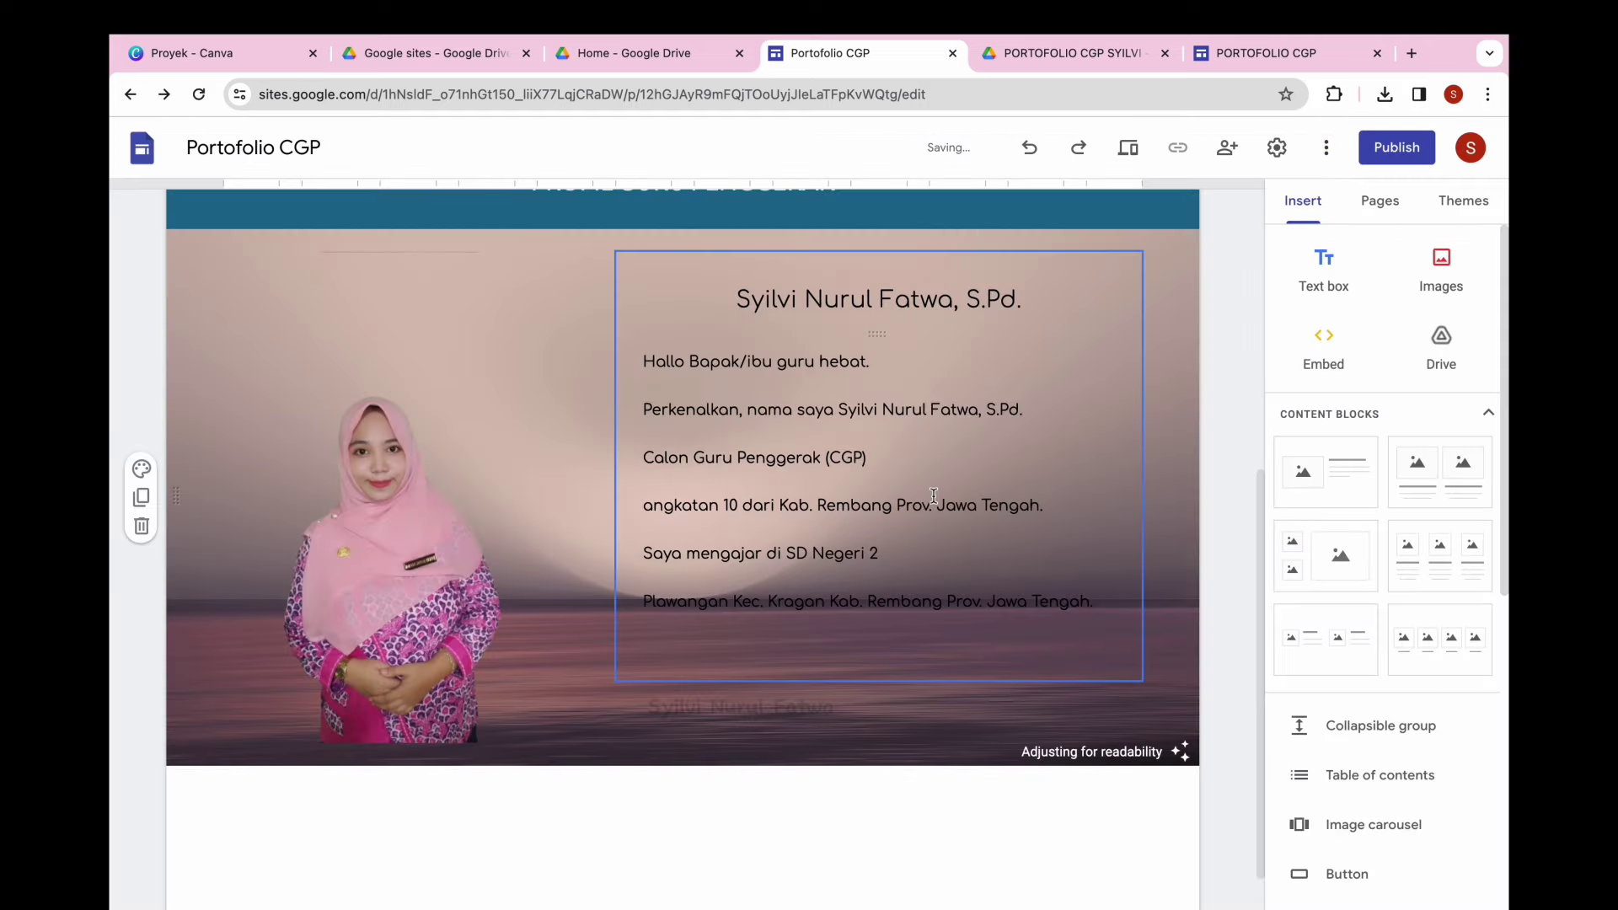
{"action": "key", "text": "shift+Home"}
{"action": "key", "text": "Escape"}
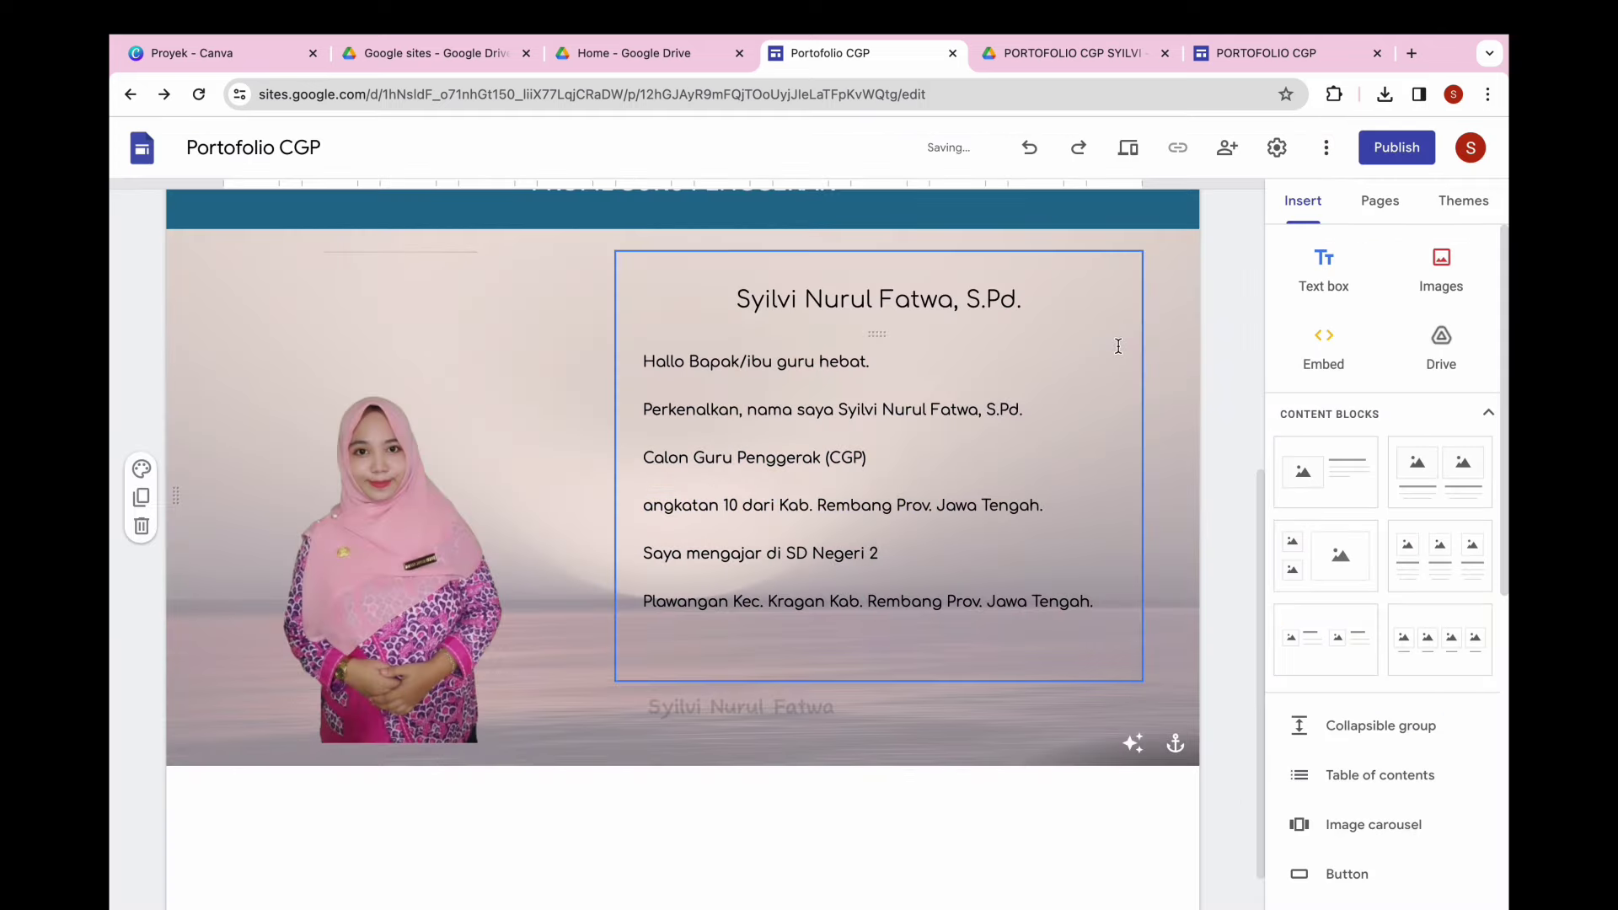
{"action": "scroll", "coordinate": [983, 802], "scroll_direction": "down", "scroll_amount": 5}
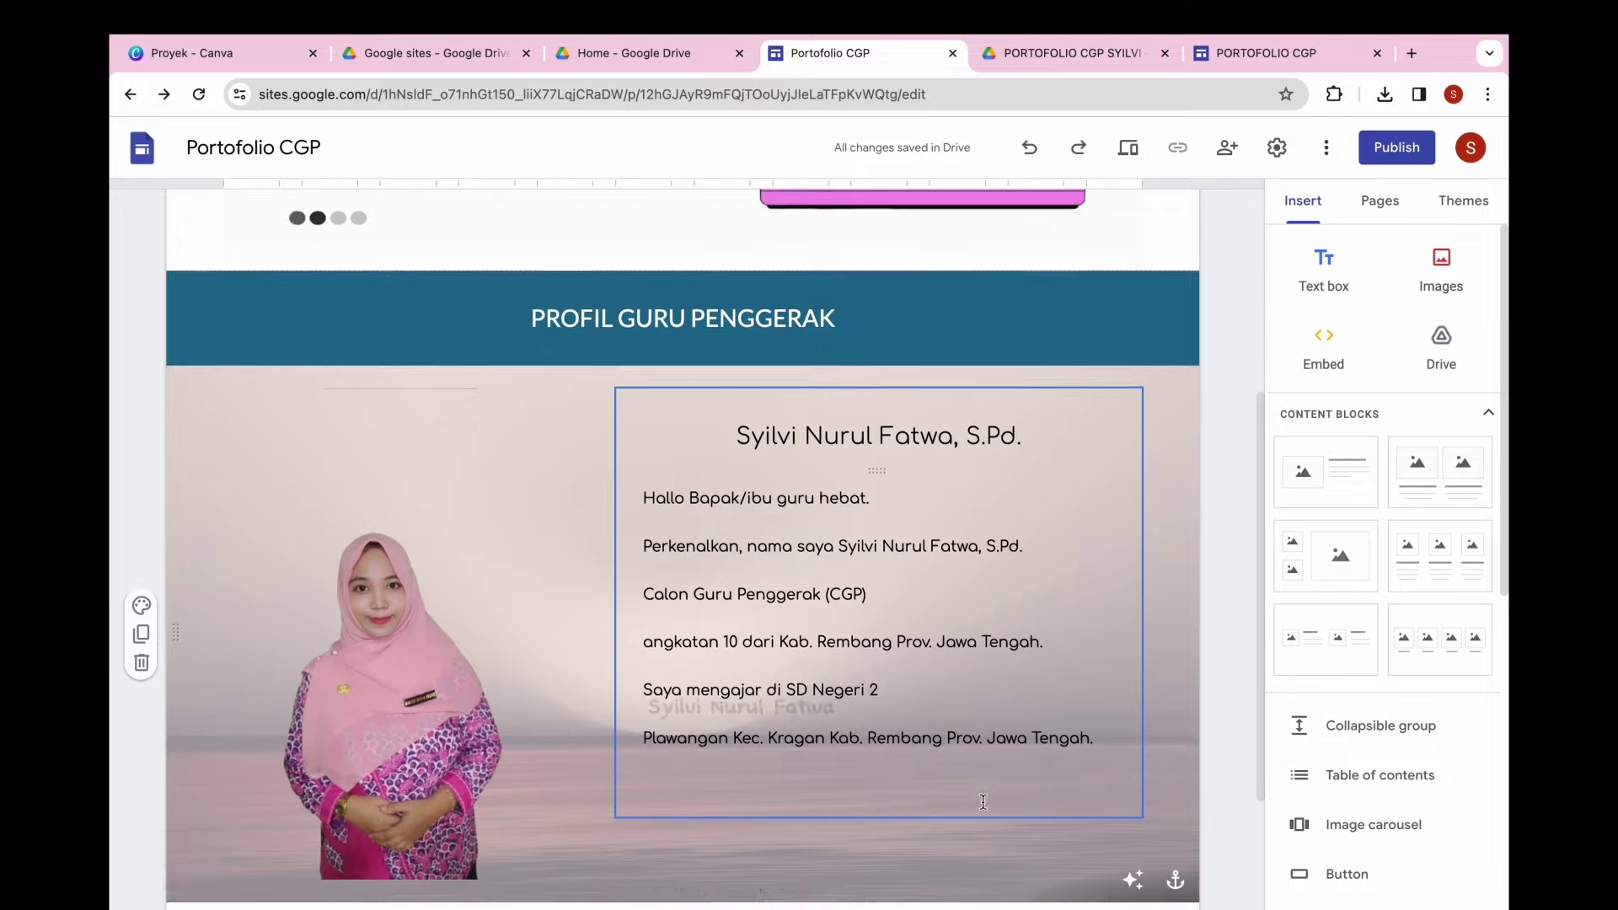
Insert a text box reading "RIWAYAT PENDIDIKAN" below the profile section and search the font library for "PT".
{"action": "left_click", "coordinate": [1293, 290]}
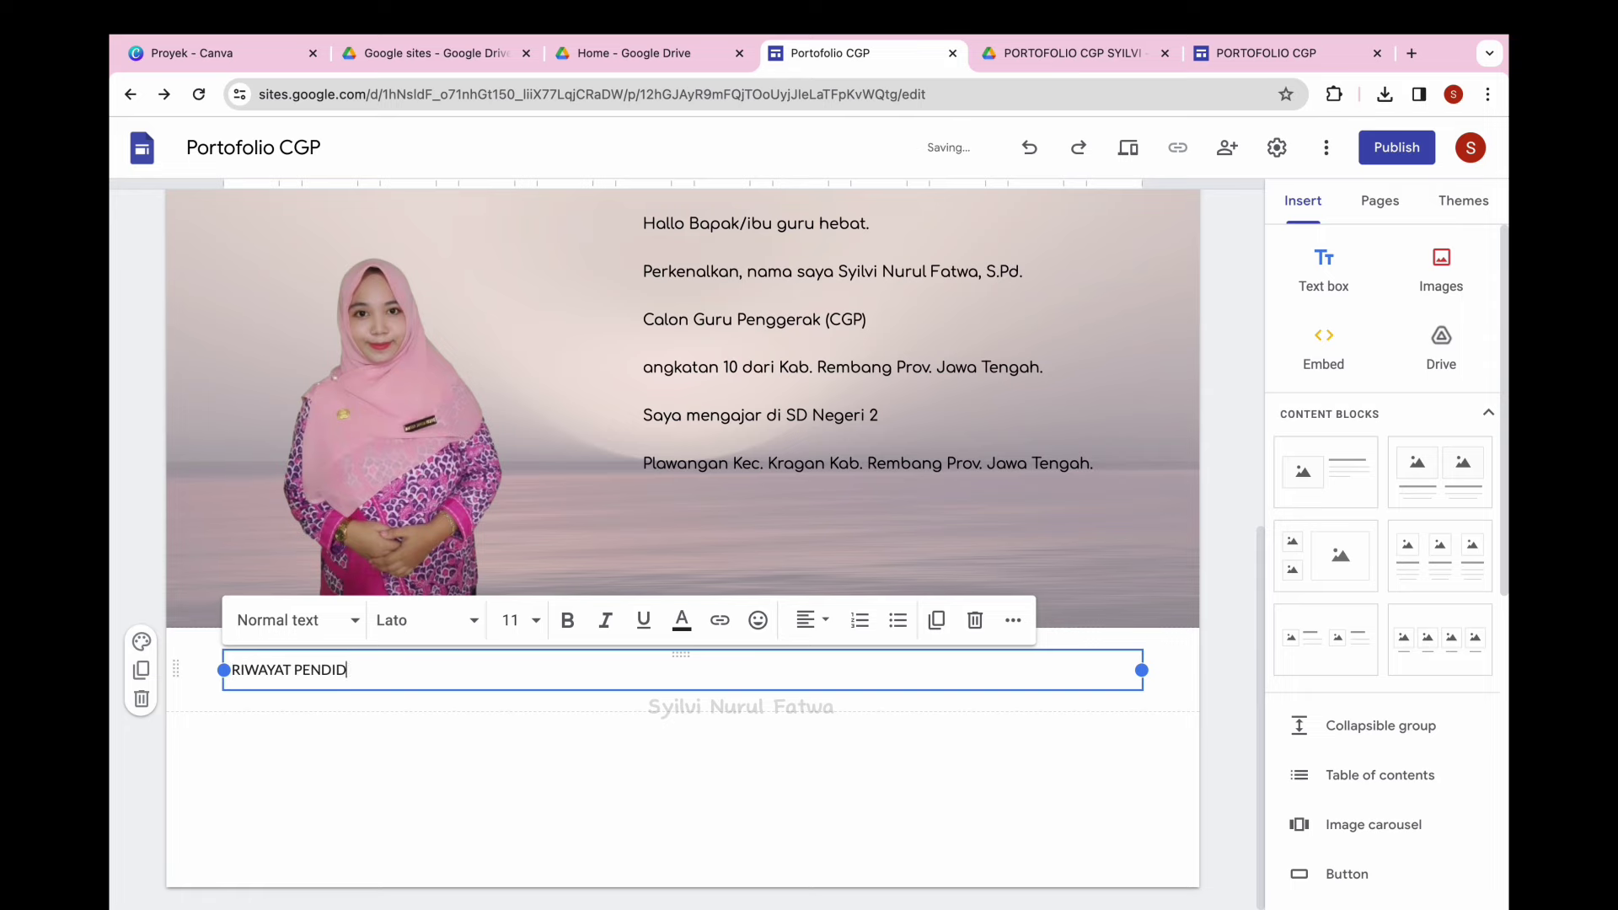
{"action": "left_click", "coordinate": [472, 628]}
{"action": "left_click", "coordinate": [497, 674]}
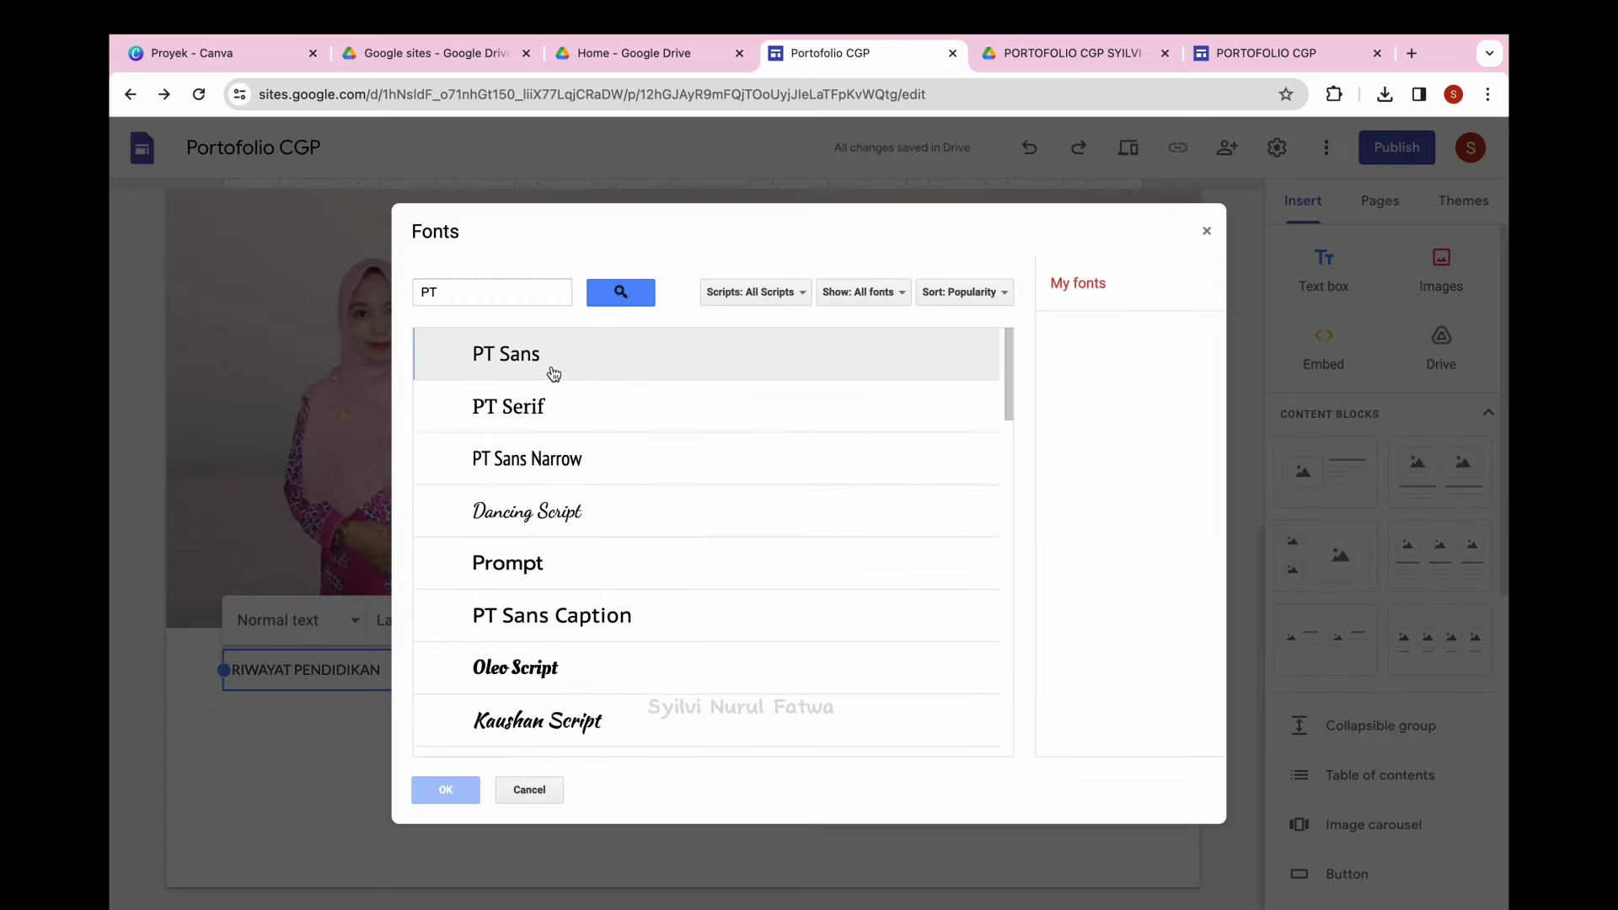
{"action": "left_click", "coordinate": [459, 790]}
Format "RIWAYAT PENDIDIKAN" as a centred Heading and give its section the dark blue emphasis background.
{"action": "left_click", "coordinate": [814, 626]}
{"action": "left_click", "coordinate": [811, 722]}
{"action": "left_click", "coordinate": [329, 628]}
{"action": "left_click", "coordinate": [286, 765]}
{"action": "left_click", "coordinate": [682, 622]}
{"action": "left_click", "coordinate": [826, 334]}
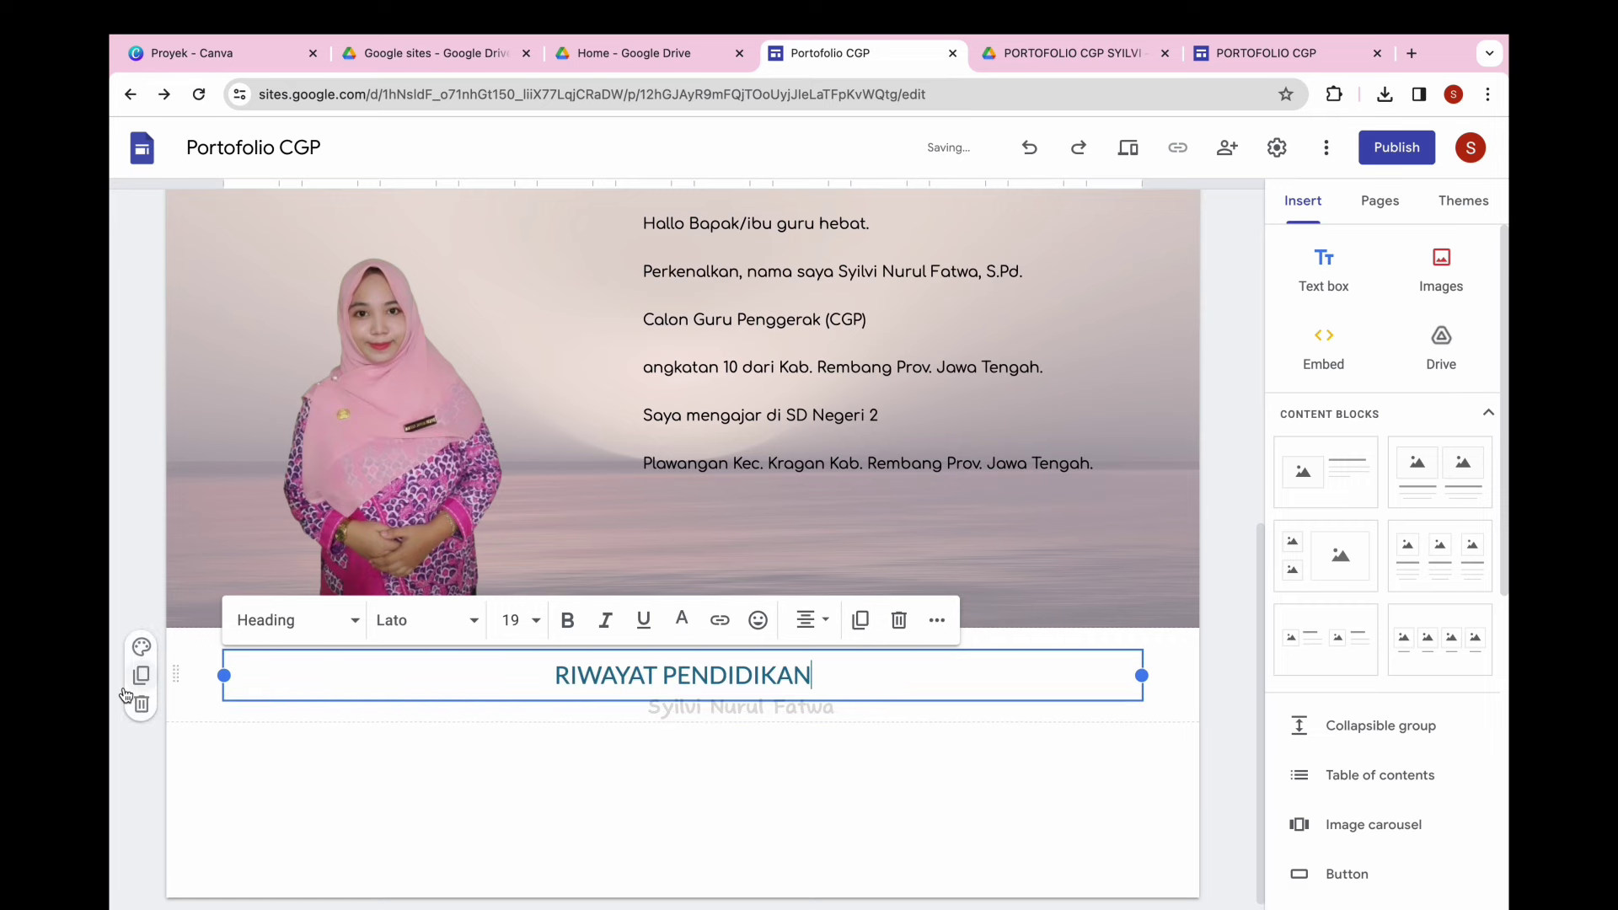
{"action": "left_click", "coordinate": [141, 648]}
{"action": "left_click", "coordinate": [227, 781]}
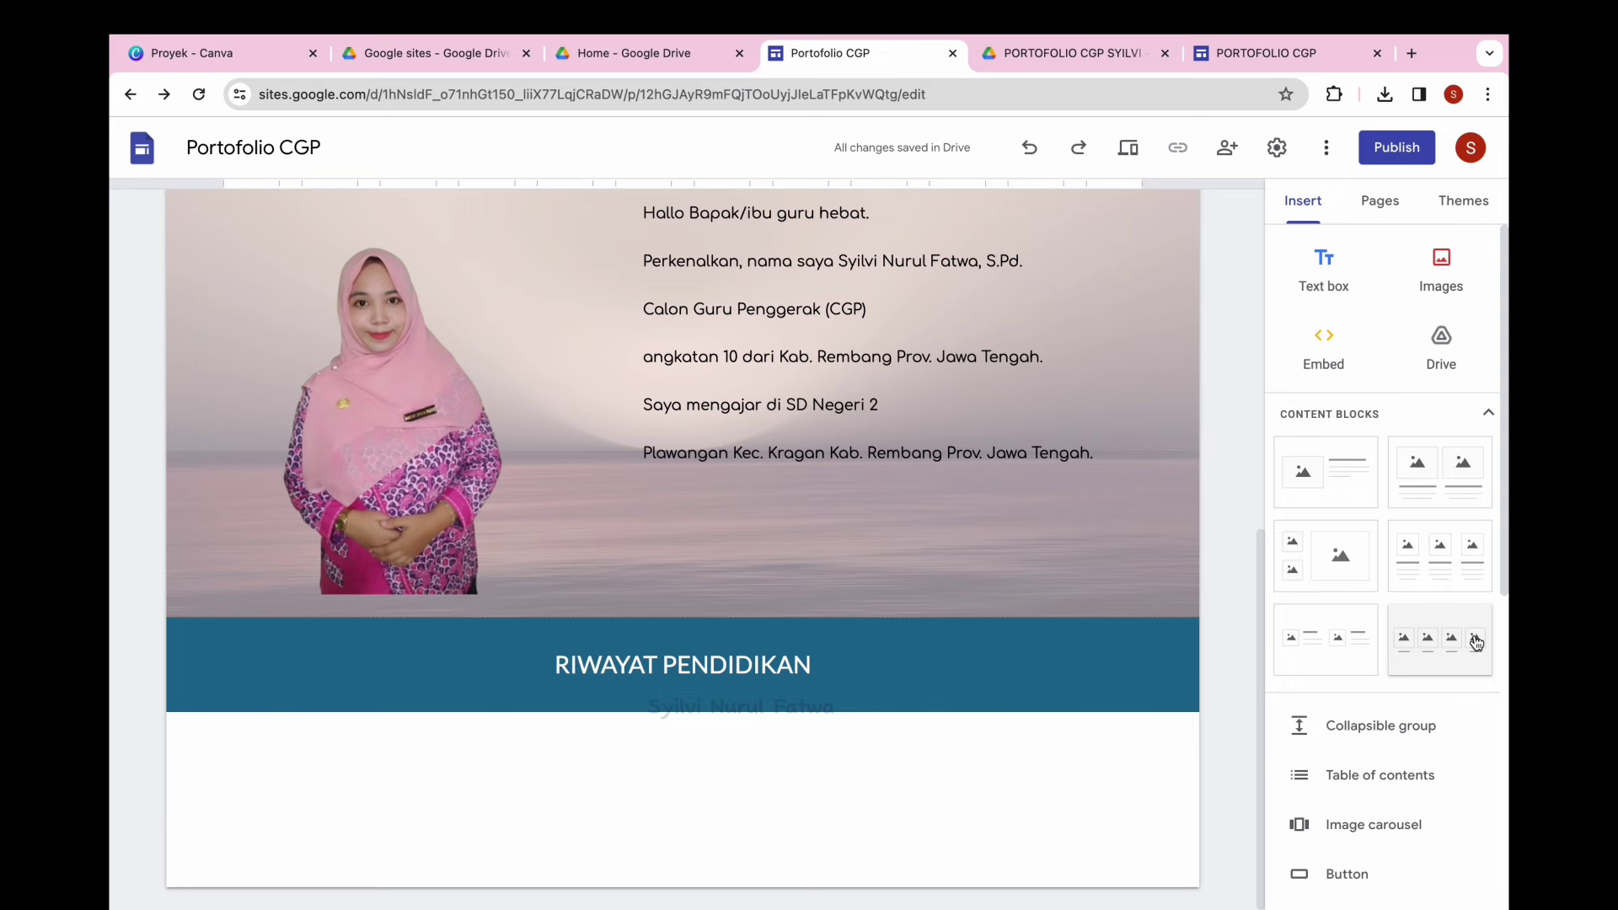
Add the four-image content block below the education heading and fill its first slot with logo sd.jpeg from the Google sites folder in Drive.
{"action": "left_click", "coordinate": [1476, 643]}
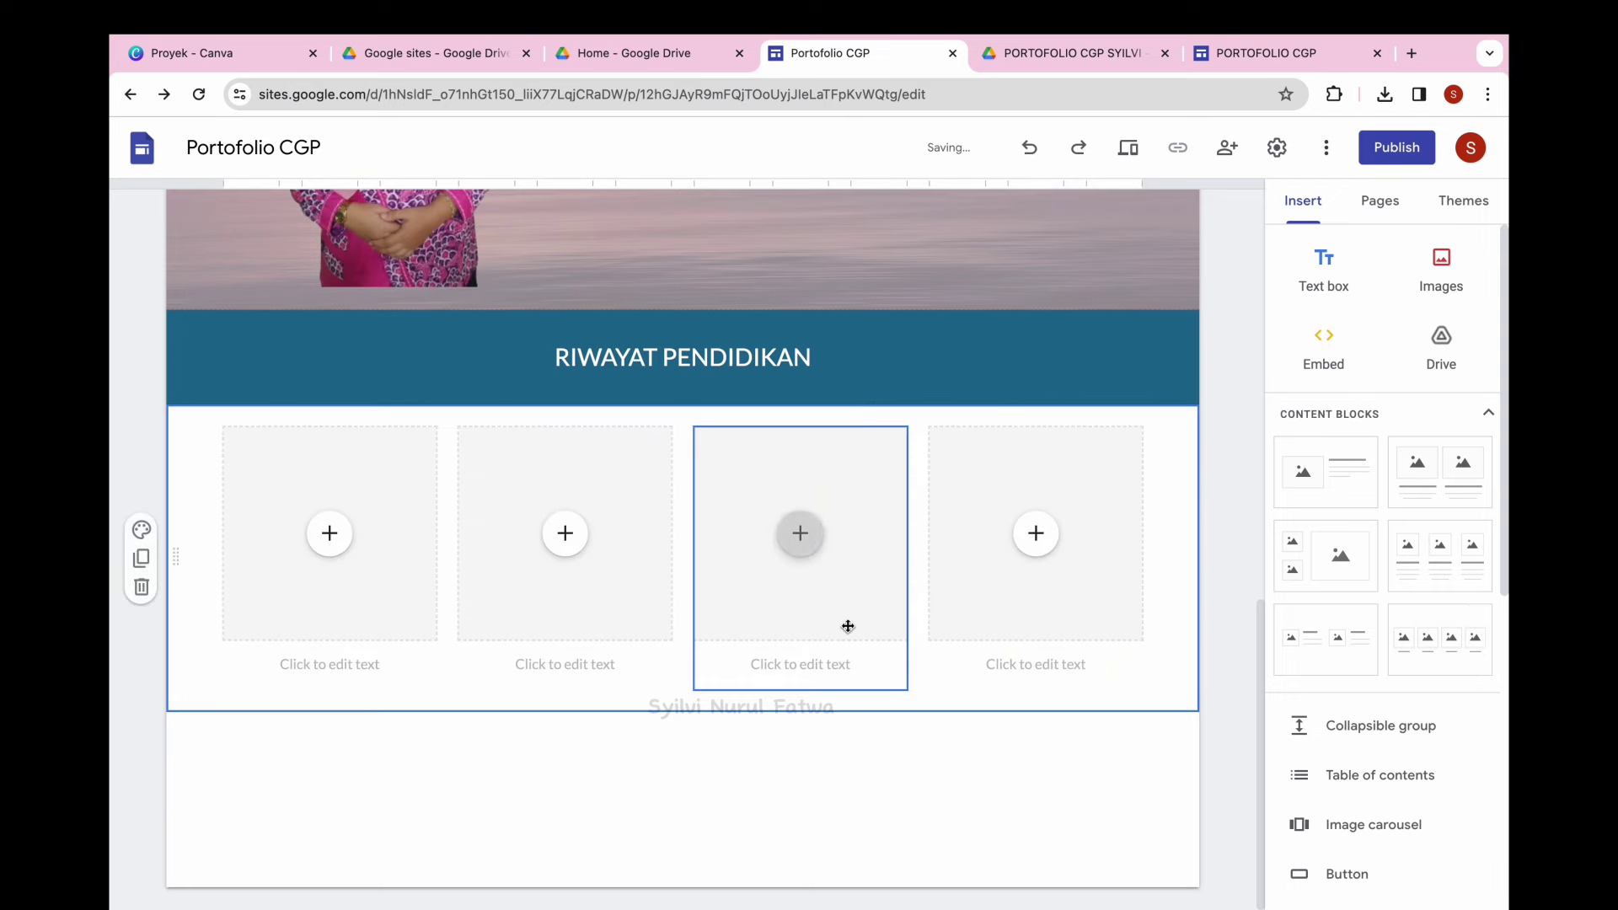
{"action": "left_click", "coordinate": [329, 533]}
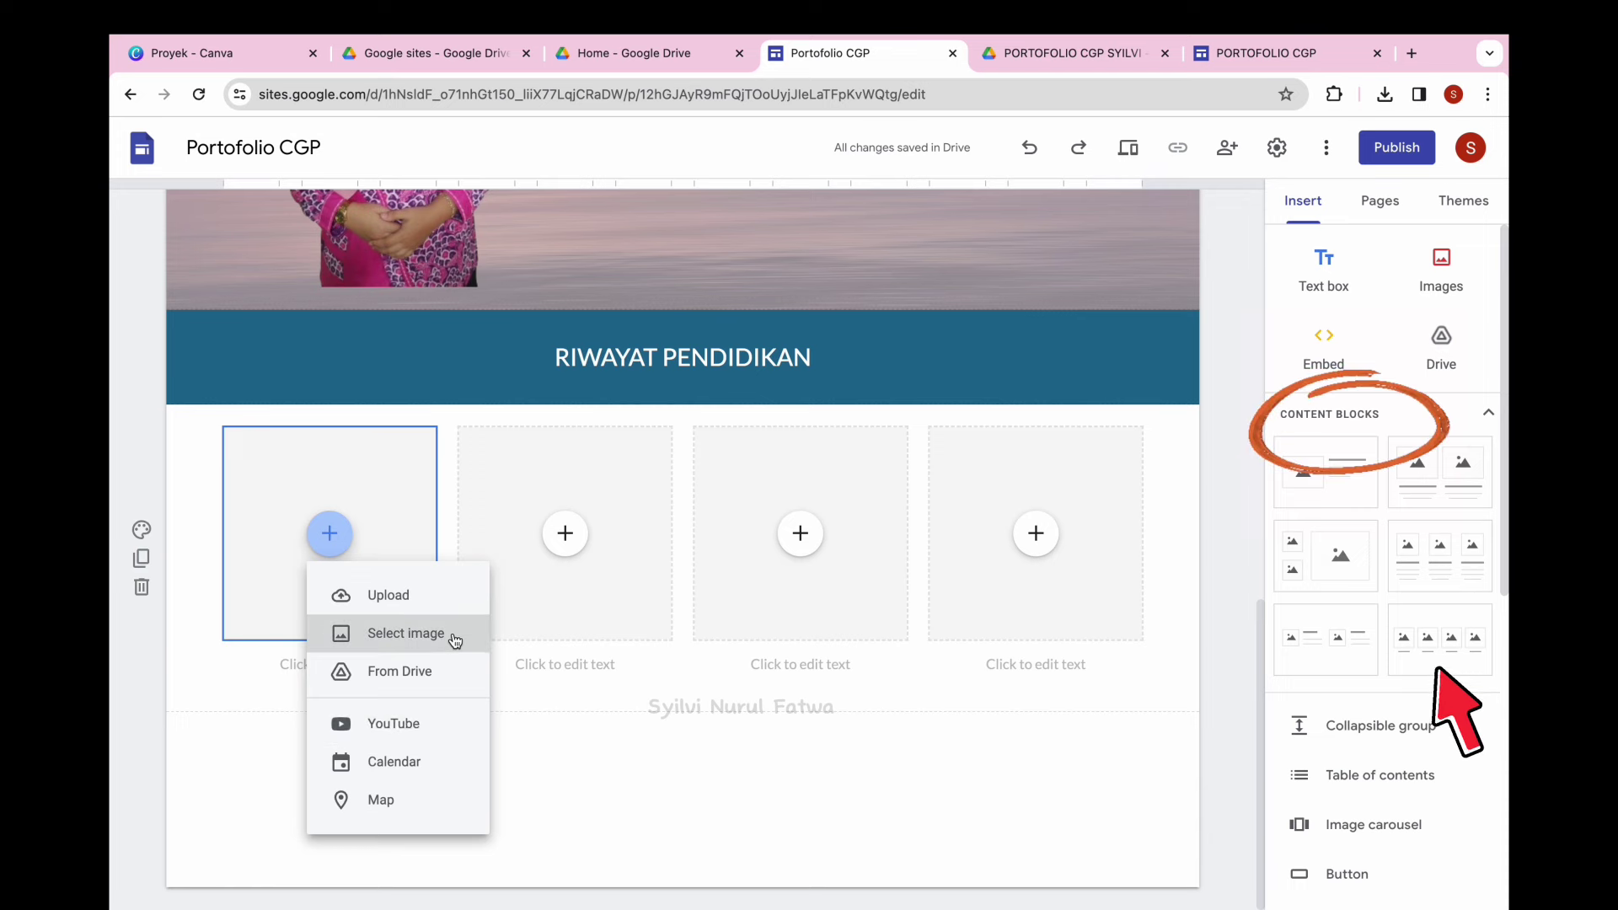
{"action": "left_click", "coordinate": [457, 669]}
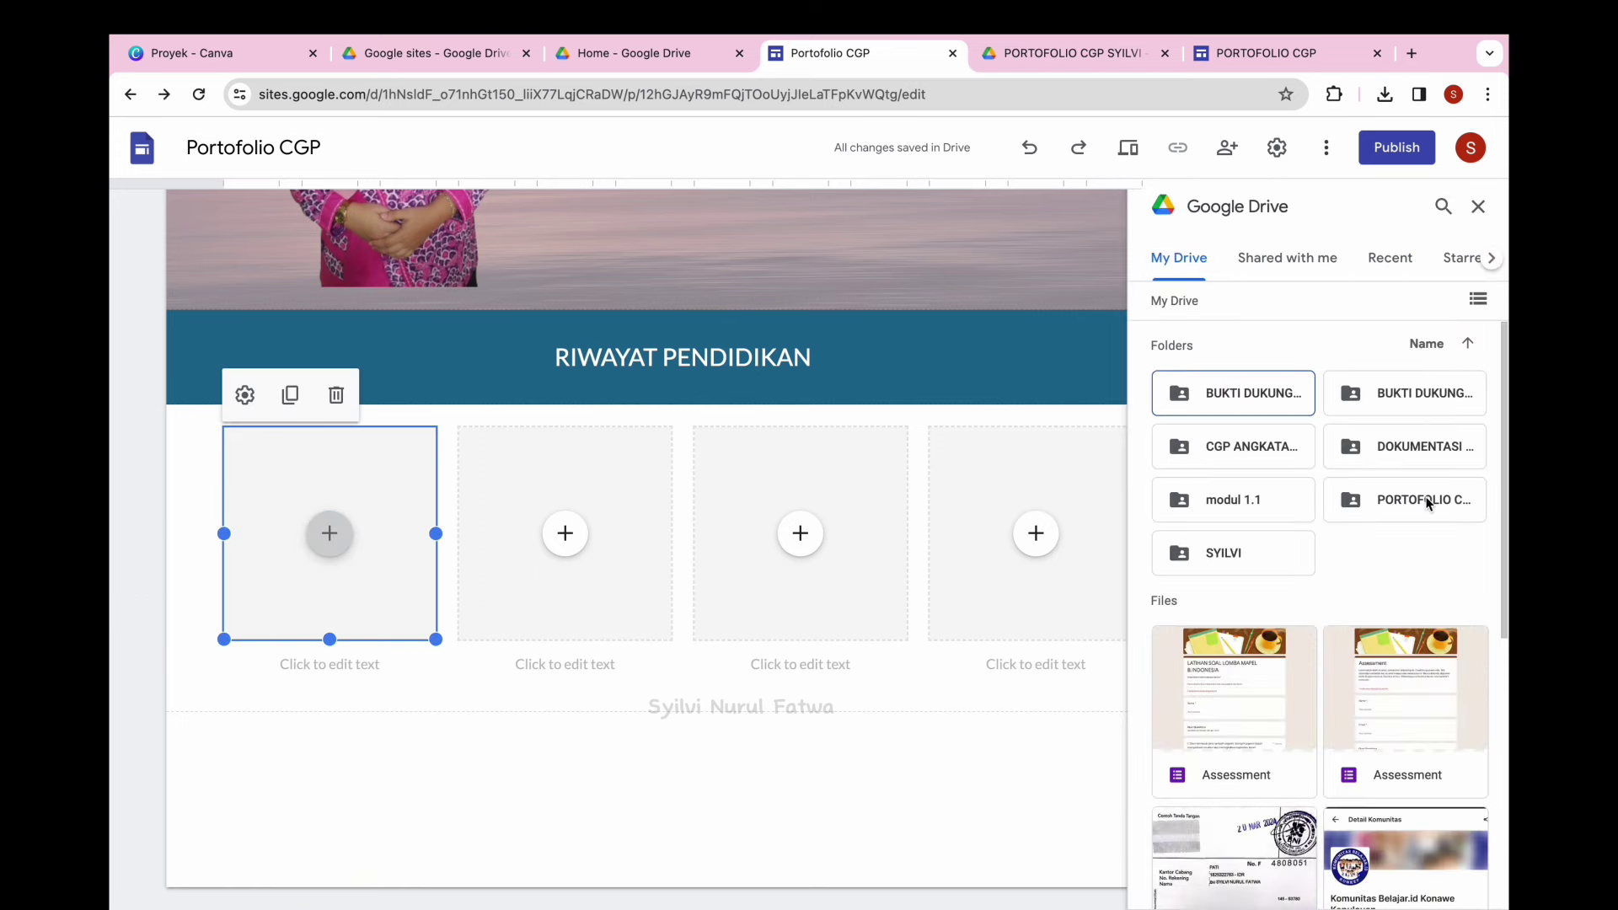
{"action": "double_click", "coordinate": [1424, 498]}
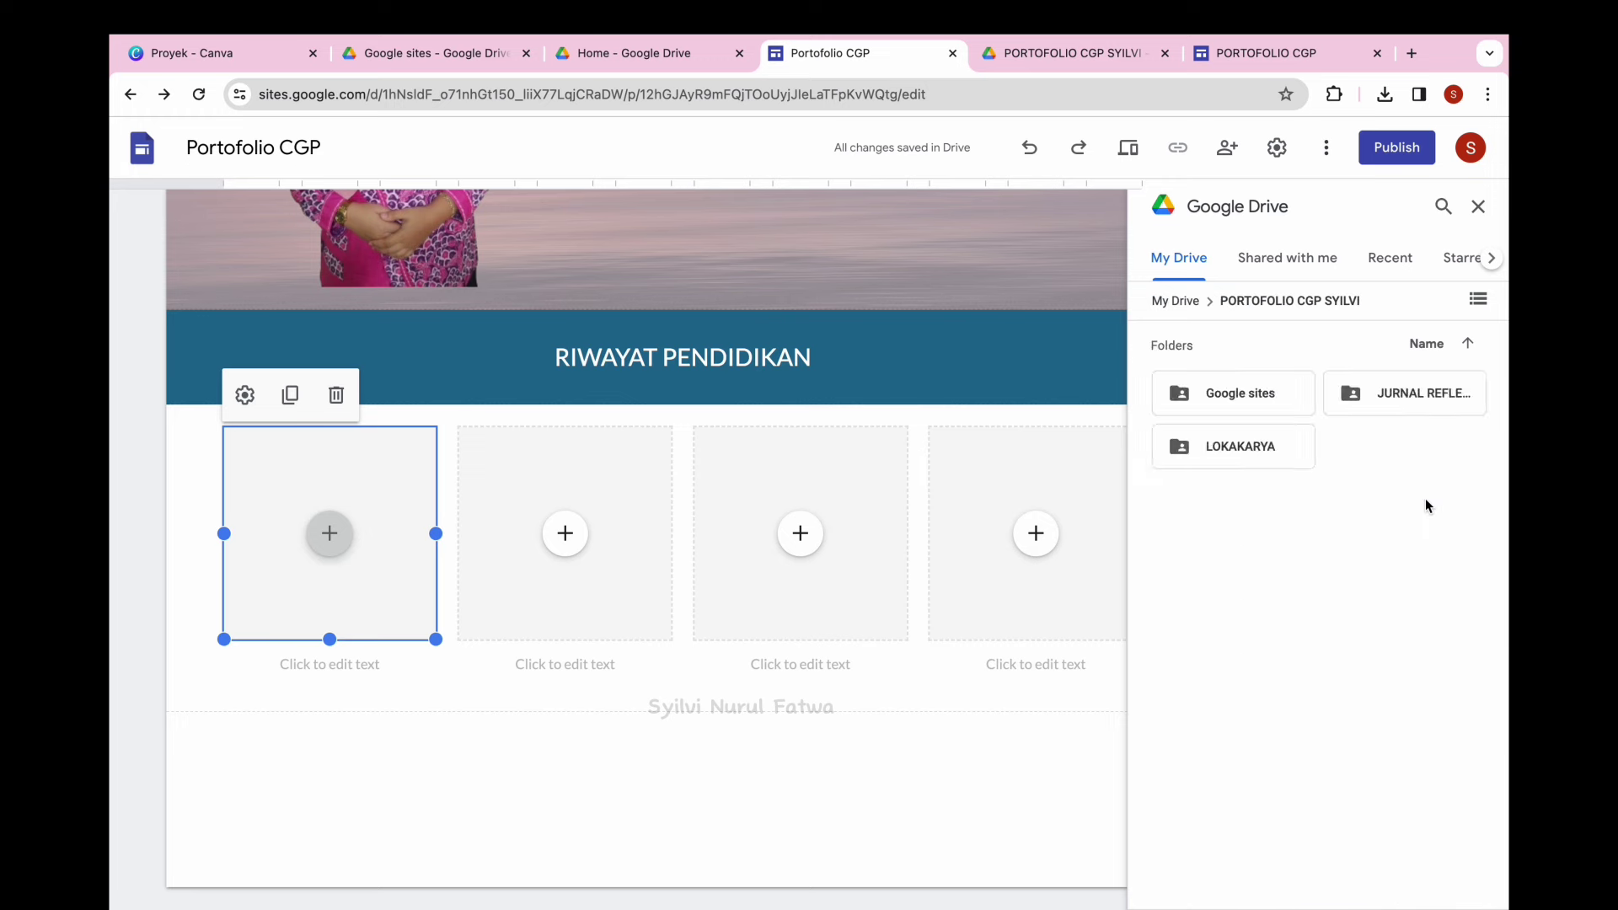
{"action": "double_click", "coordinate": [1252, 391]}
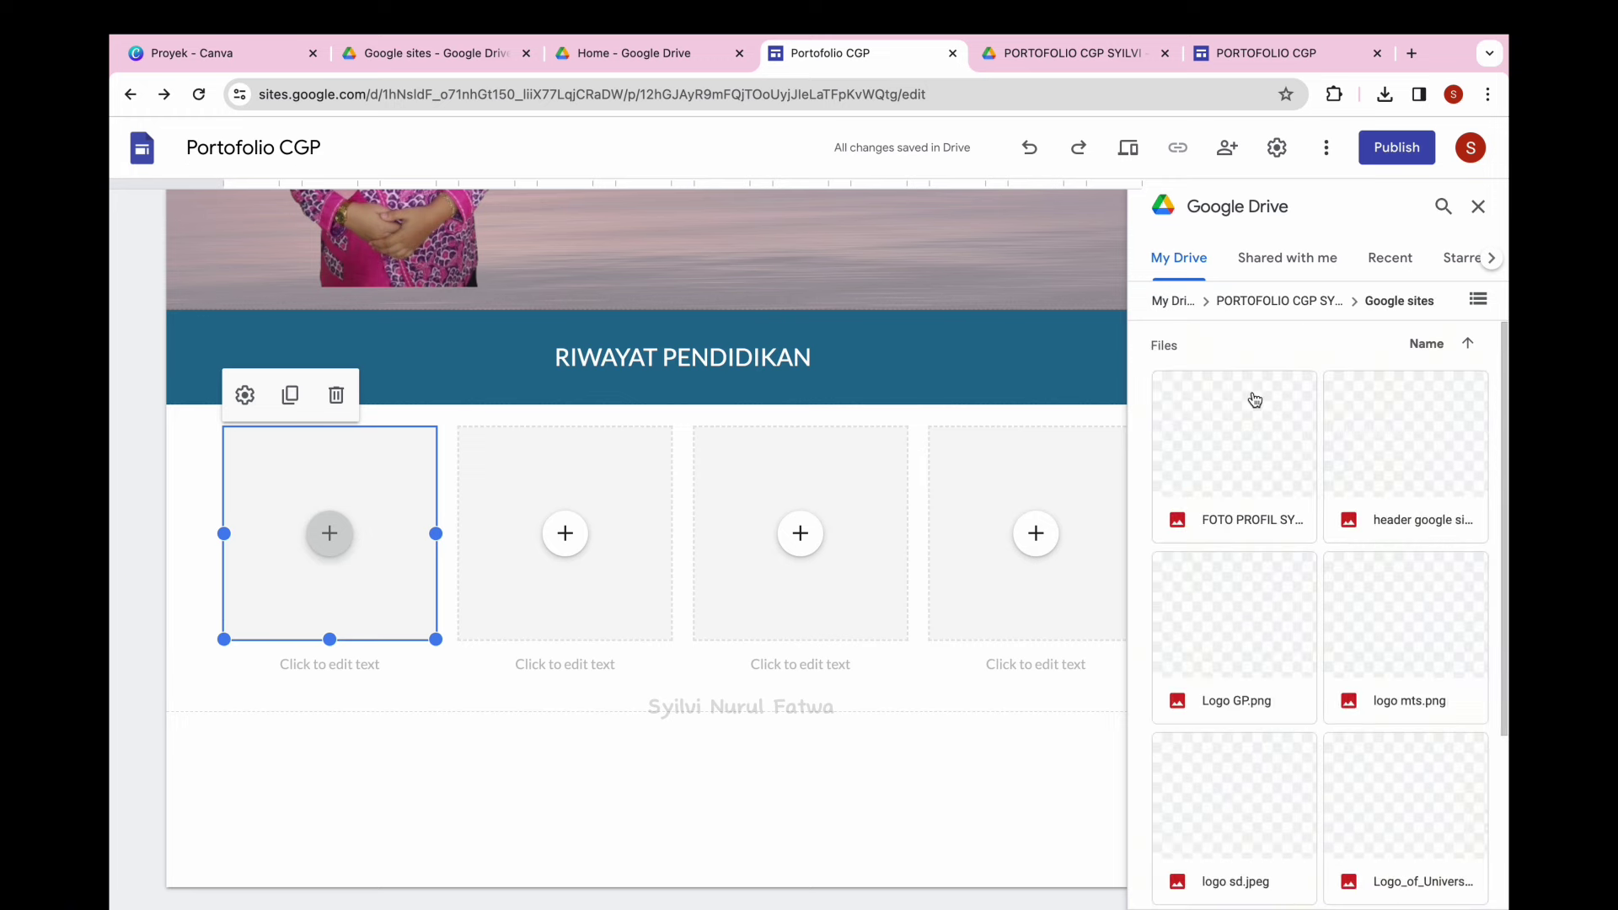
{"action": "scroll", "coordinate": [1396, 612], "scroll_direction": "down", "scroll_amount": 2}
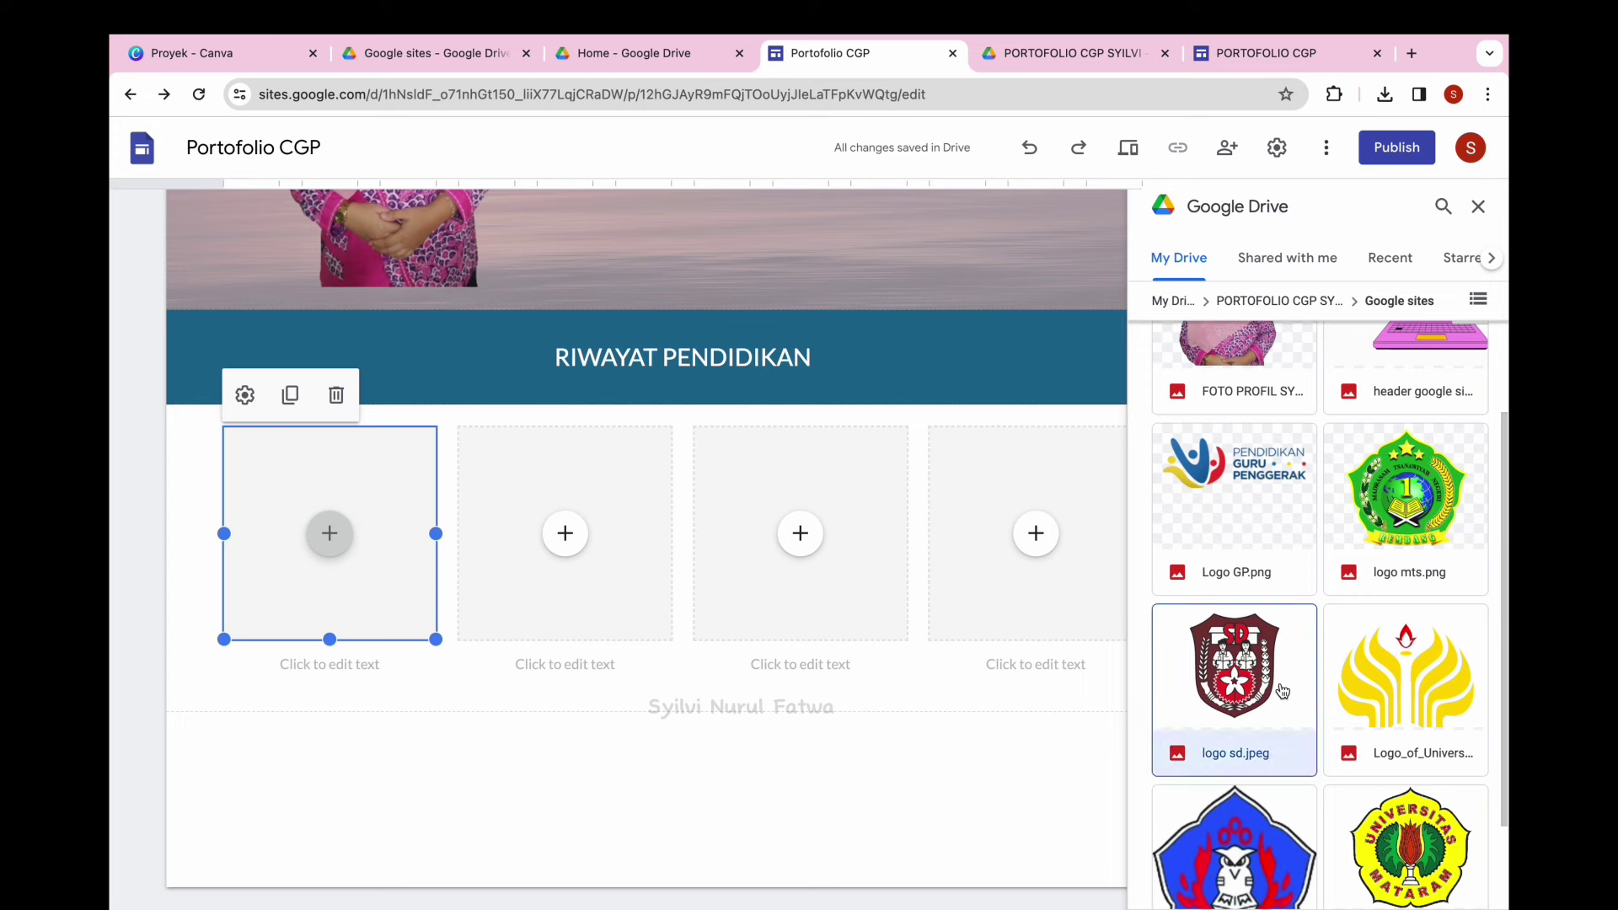
{"action": "double_click", "coordinate": [1239, 712]}
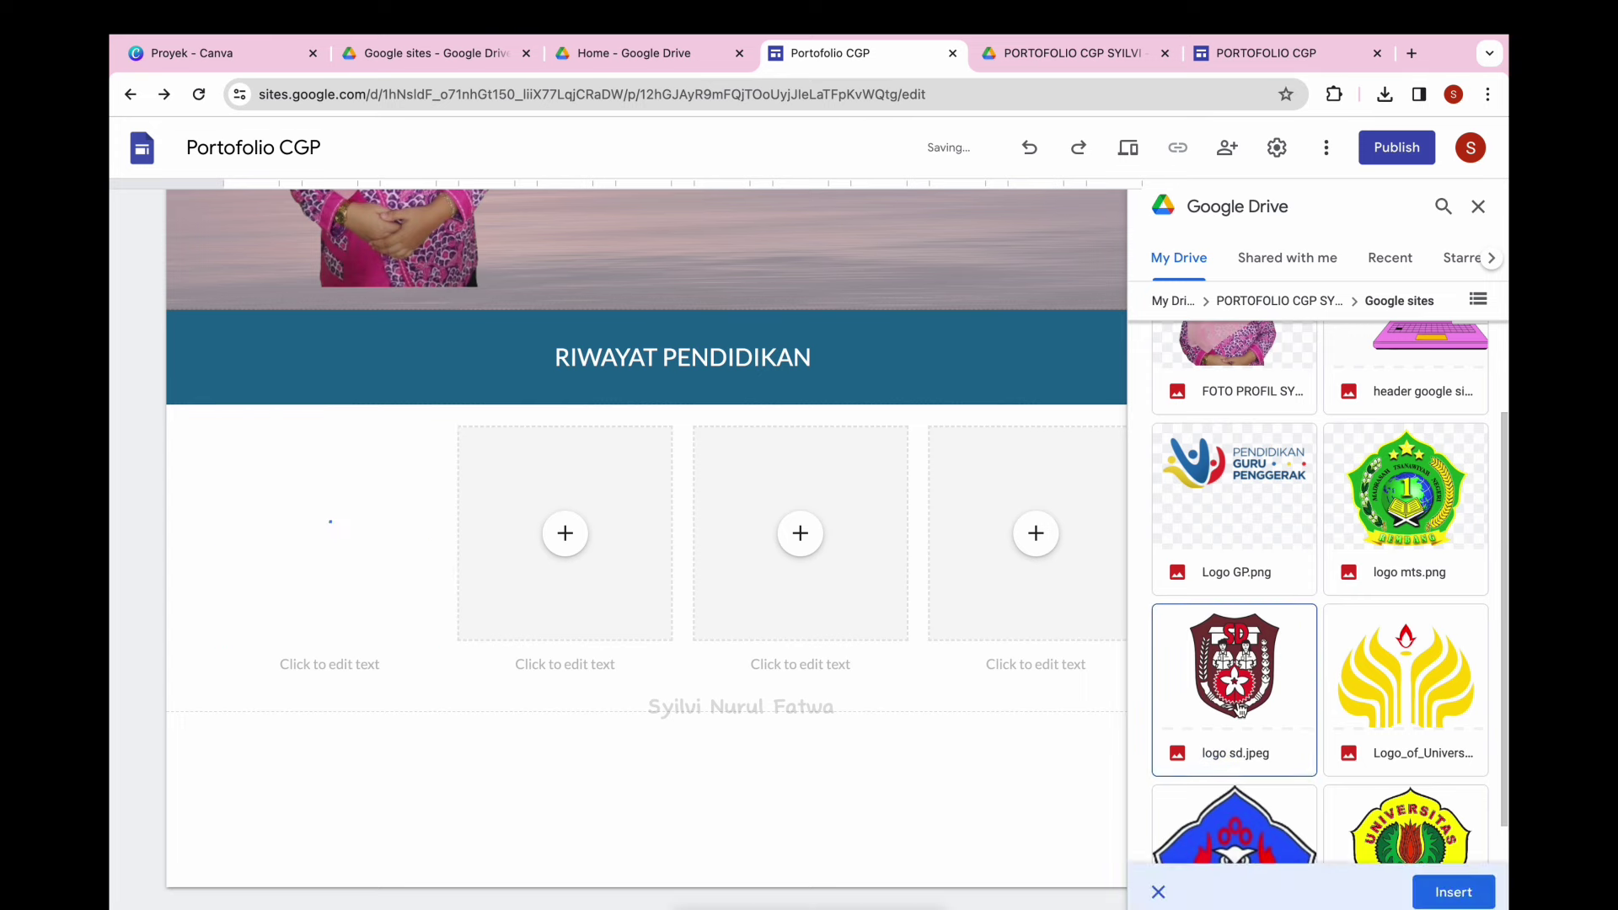
Fill the remaining three image slots from Drive with logo mts.png, the SMA N 1 Lasem logo and the UNNES logo.
{"action": "left_click", "coordinate": [563, 533]}
{"action": "left_click", "coordinate": [625, 671]}
{"action": "left_click", "coordinate": [1430, 625]}
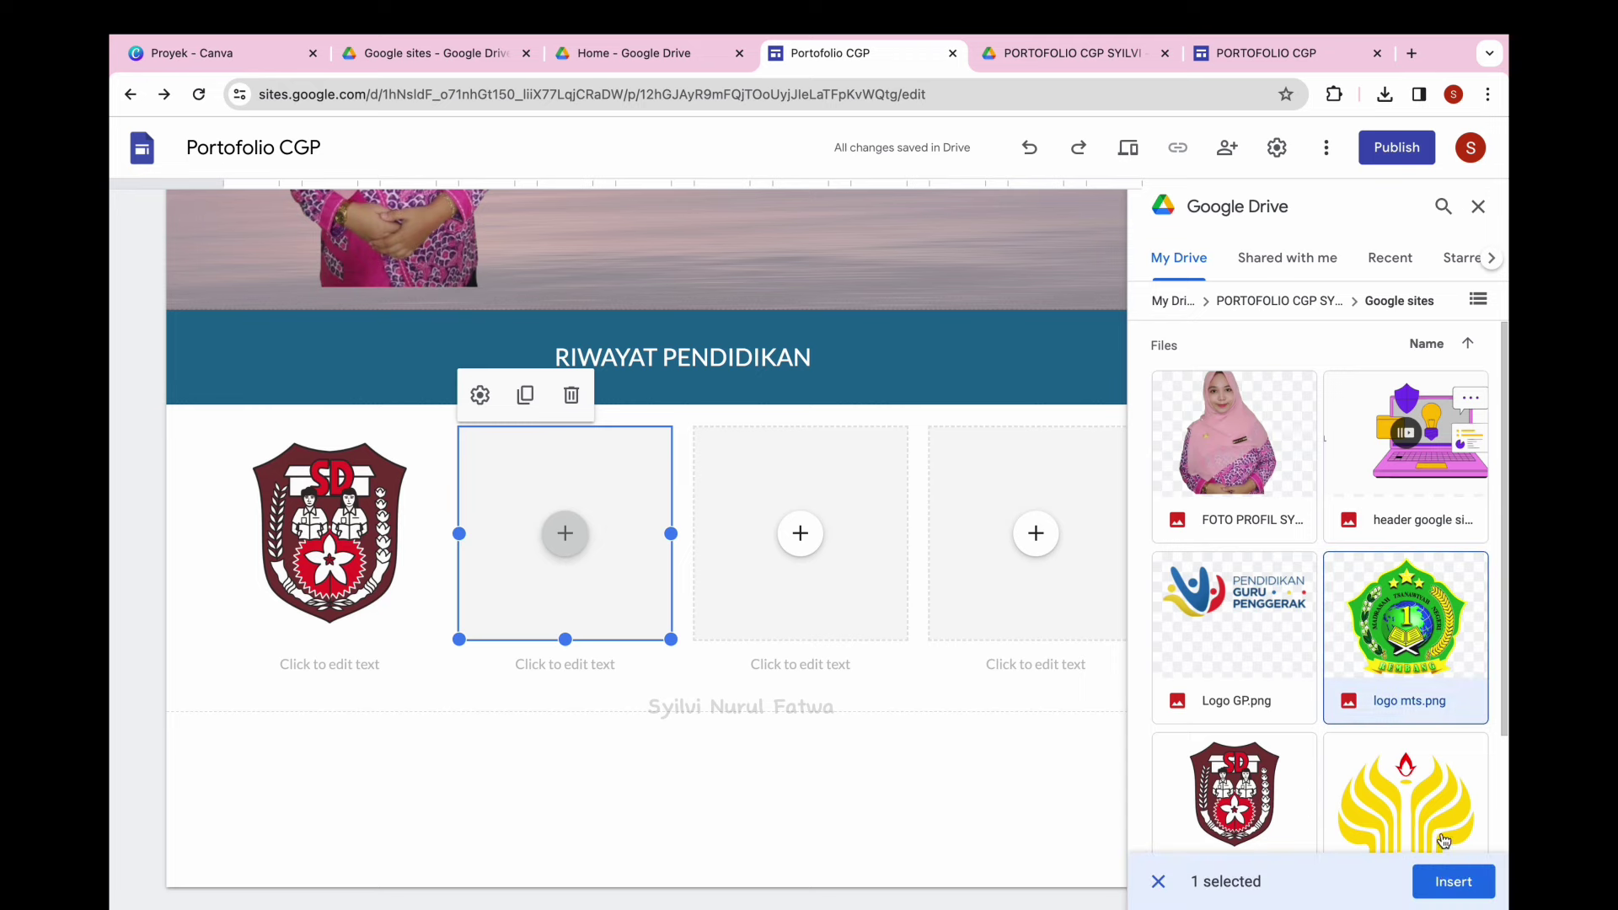
{"action": "left_click", "coordinate": [1446, 879]}
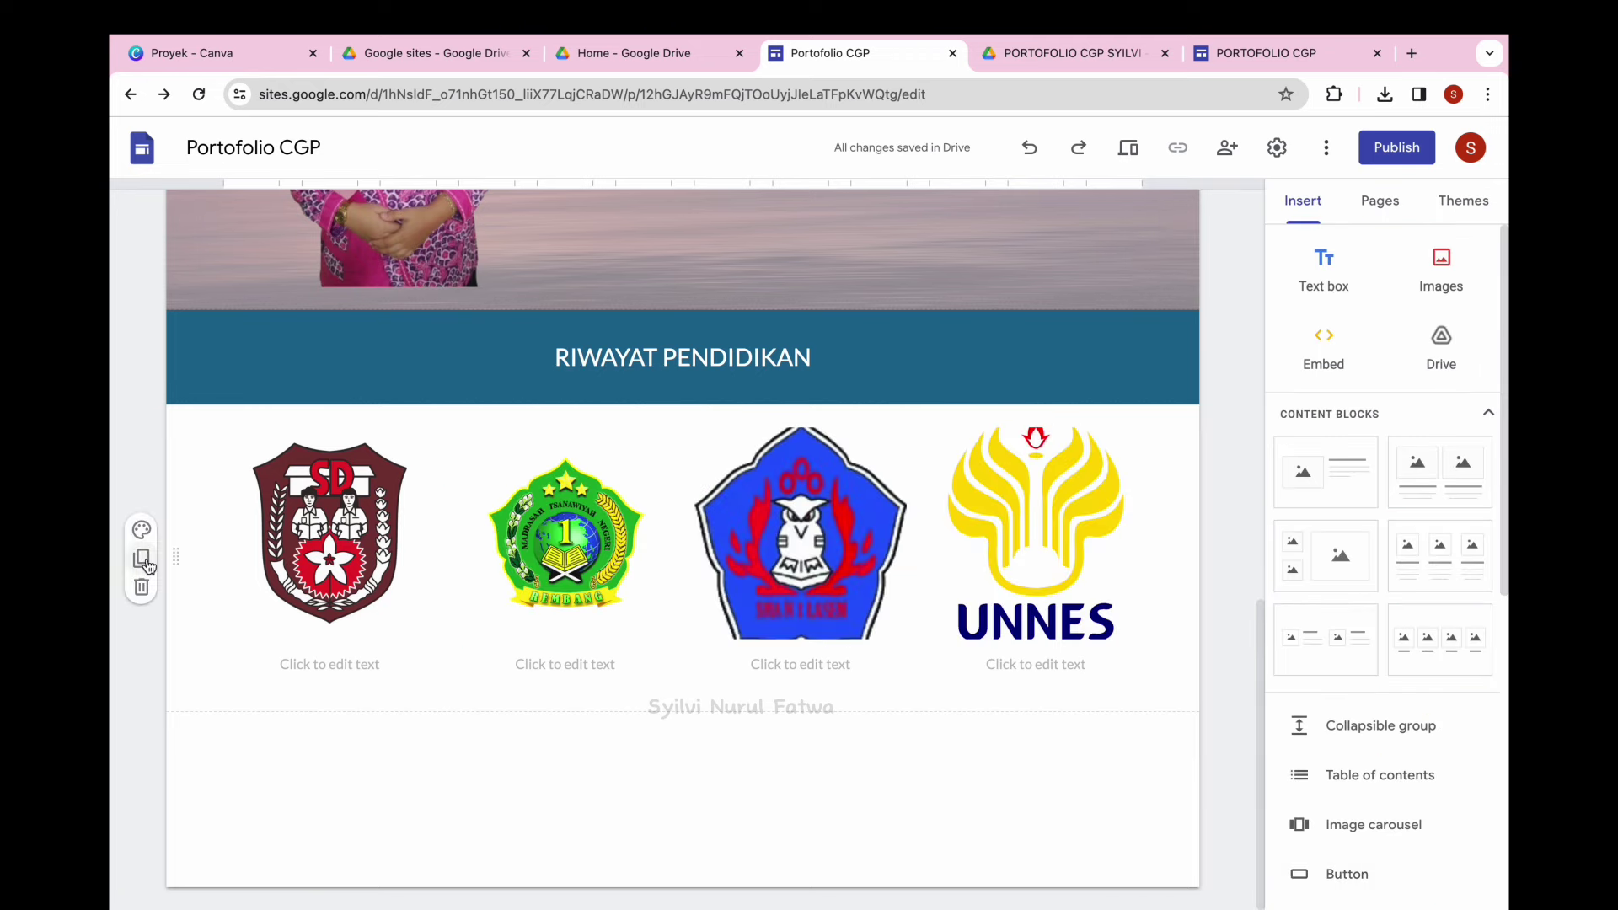
Duplicate the section holding the four school logos.
{"action": "left_click", "coordinate": [140, 558]}
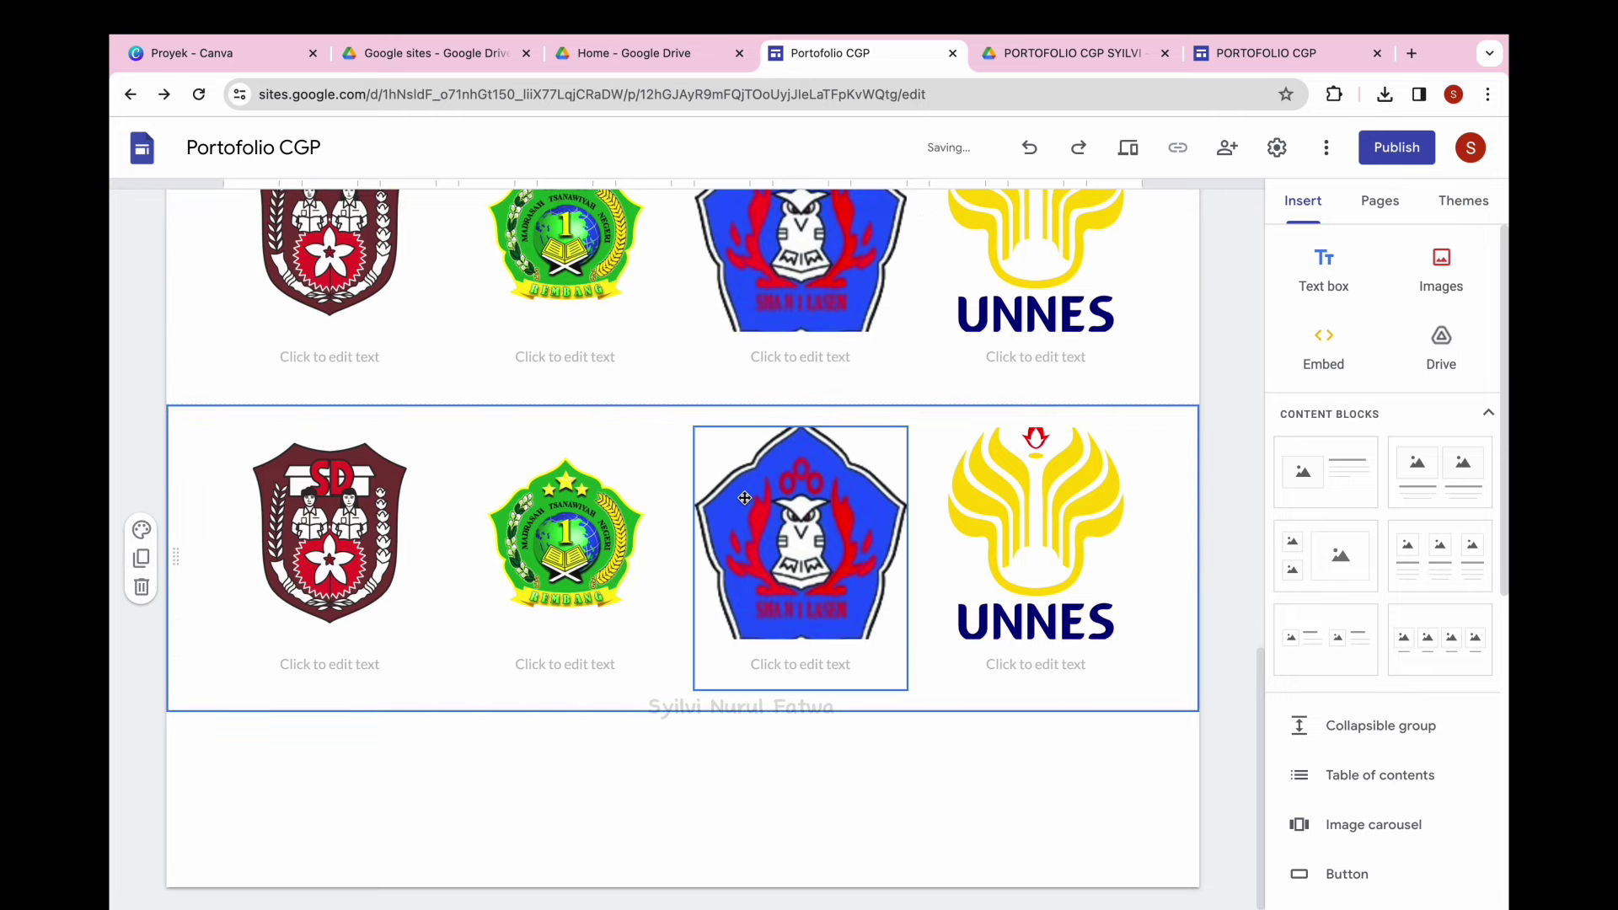
Shrink the four logo blocks in the upper row to the same smaller size and move them closer together.
{"action": "scroll", "coordinate": [818, 456], "scroll_direction": "up", "scroll_amount": 3}
{"action": "left_click", "coordinate": [433, 514]}
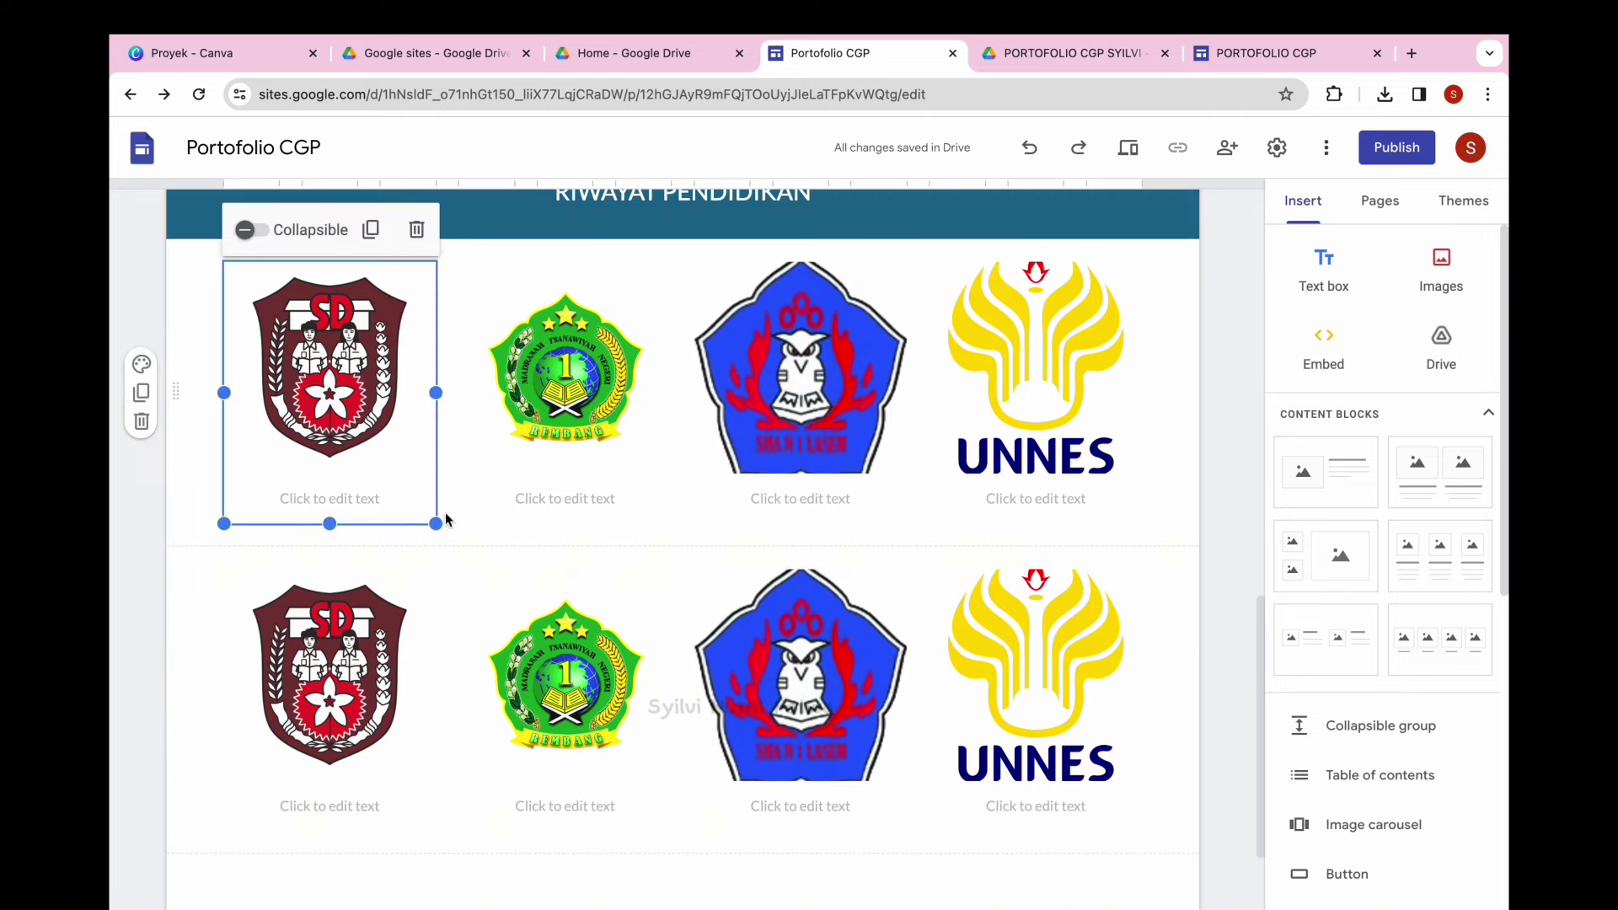
{"action": "left_click_drag", "start_coordinate": [435, 523], "coordinate": [358, 445]}
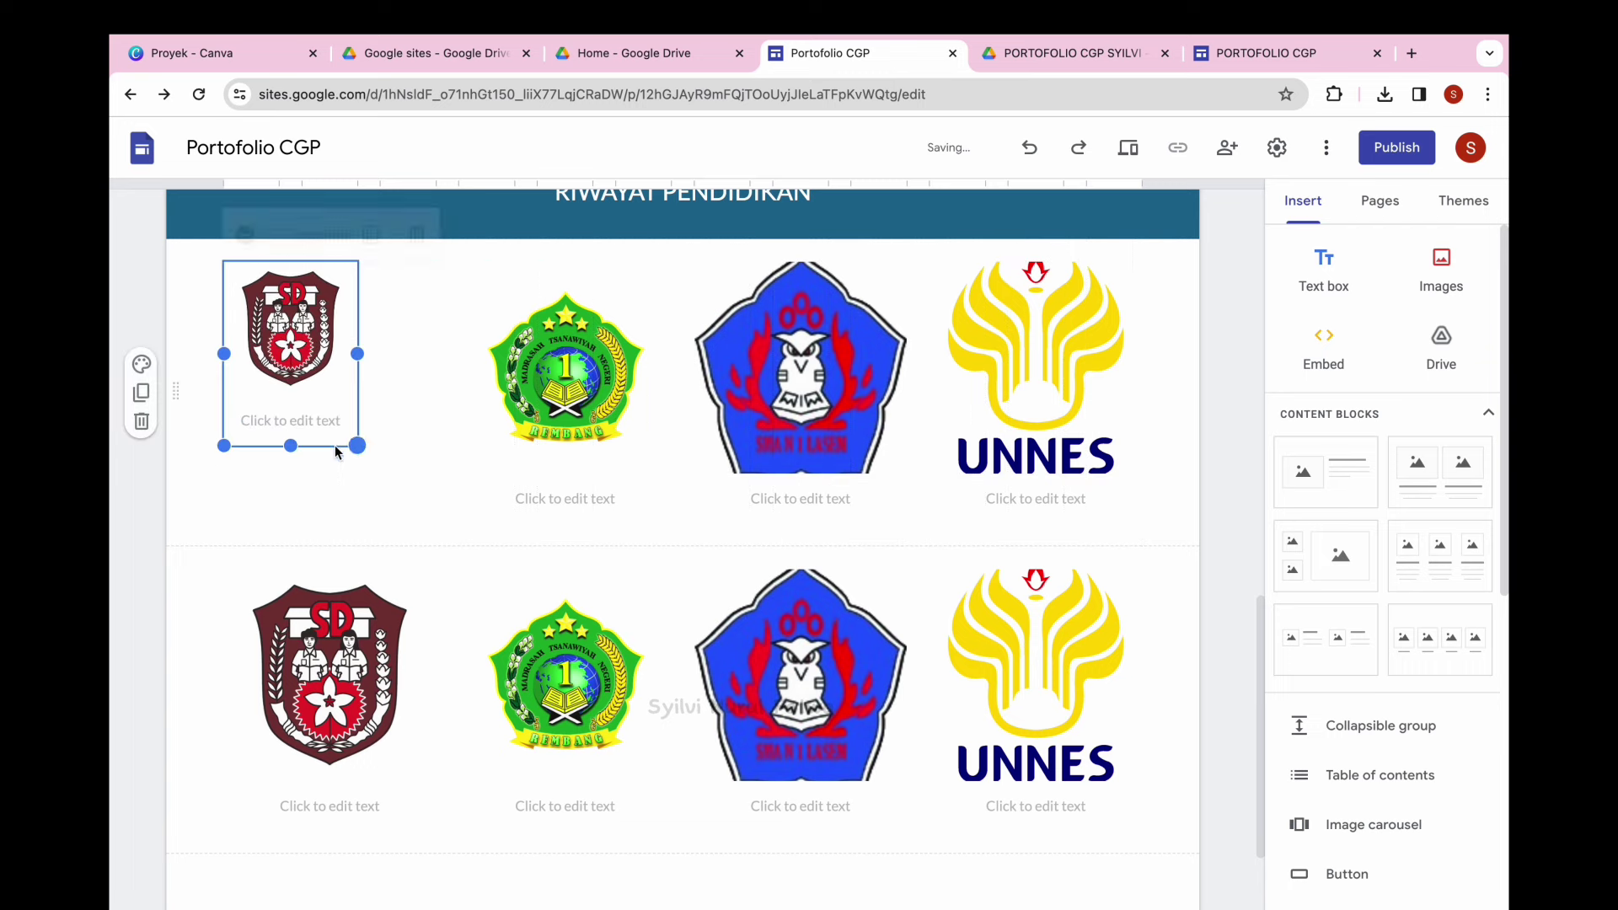
{"action": "left_click", "coordinate": [521, 431]}
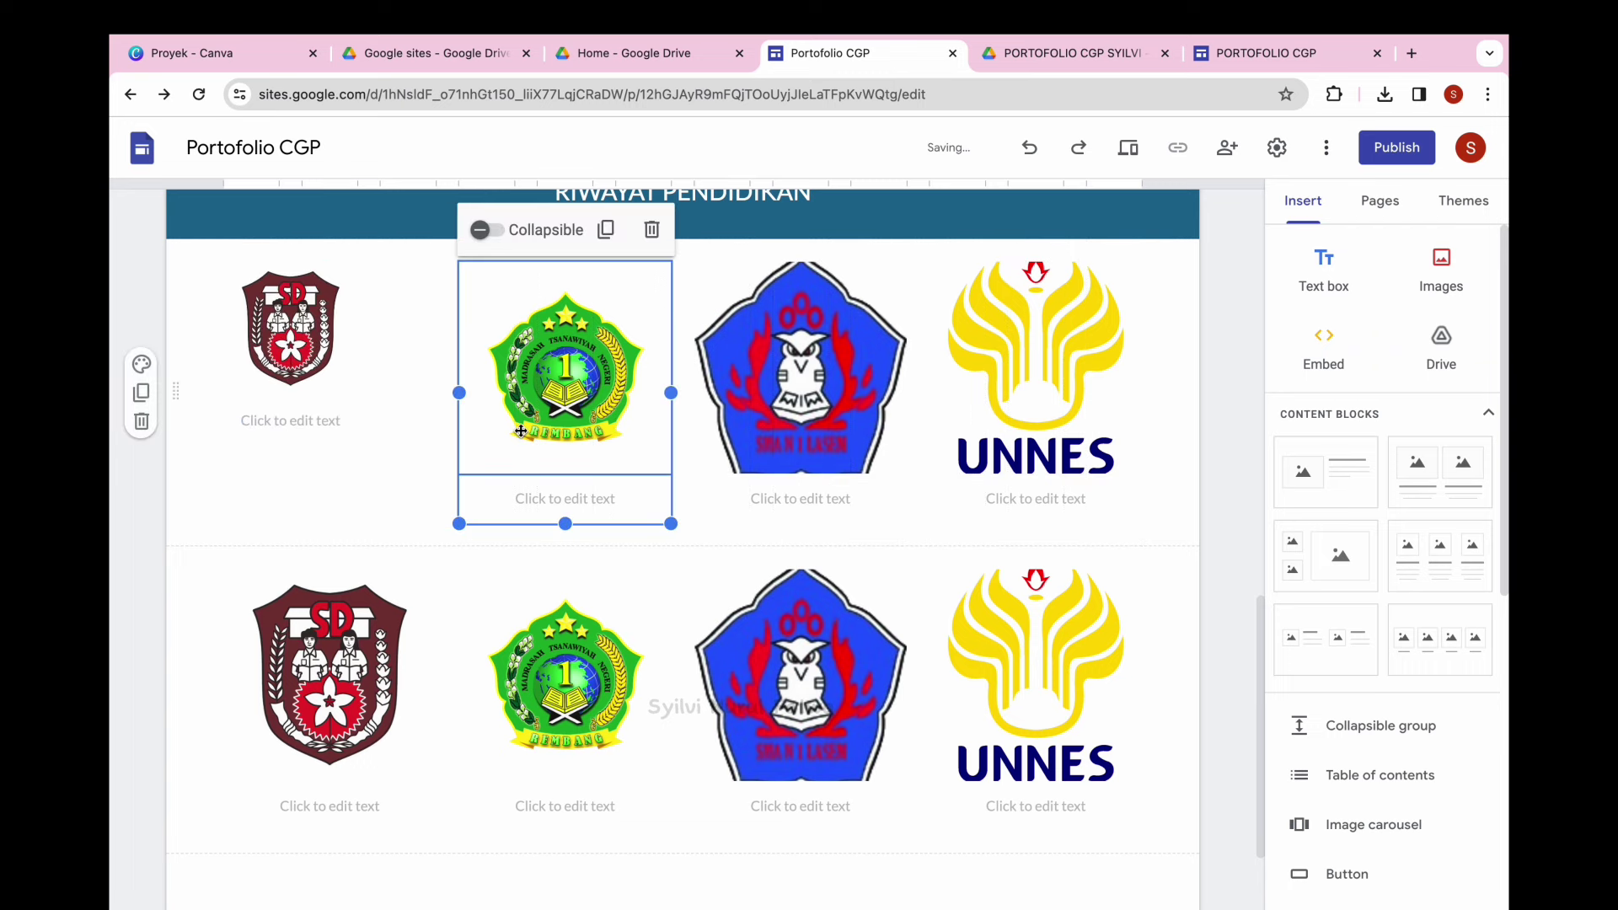
{"action": "left_click_drag", "start_coordinate": [670, 525], "coordinate": [580, 449]}
{"action": "left_click", "coordinate": [825, 407]}
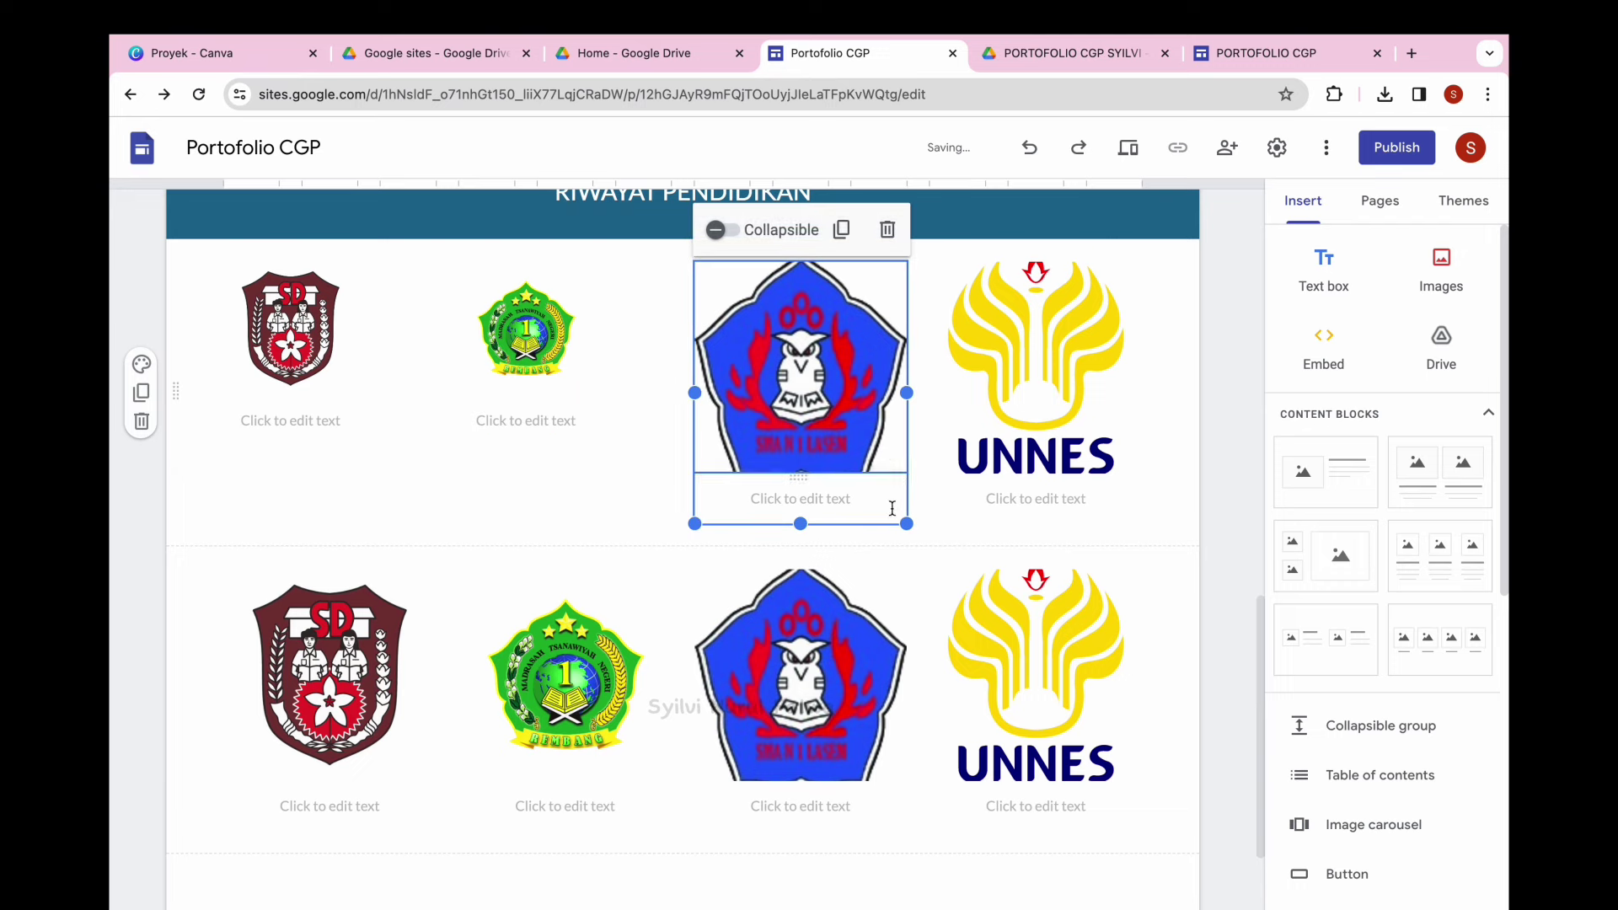
{"action": "left_click_drag", "start_coordinate": [906, 523], "coordinate": [821, 462]}
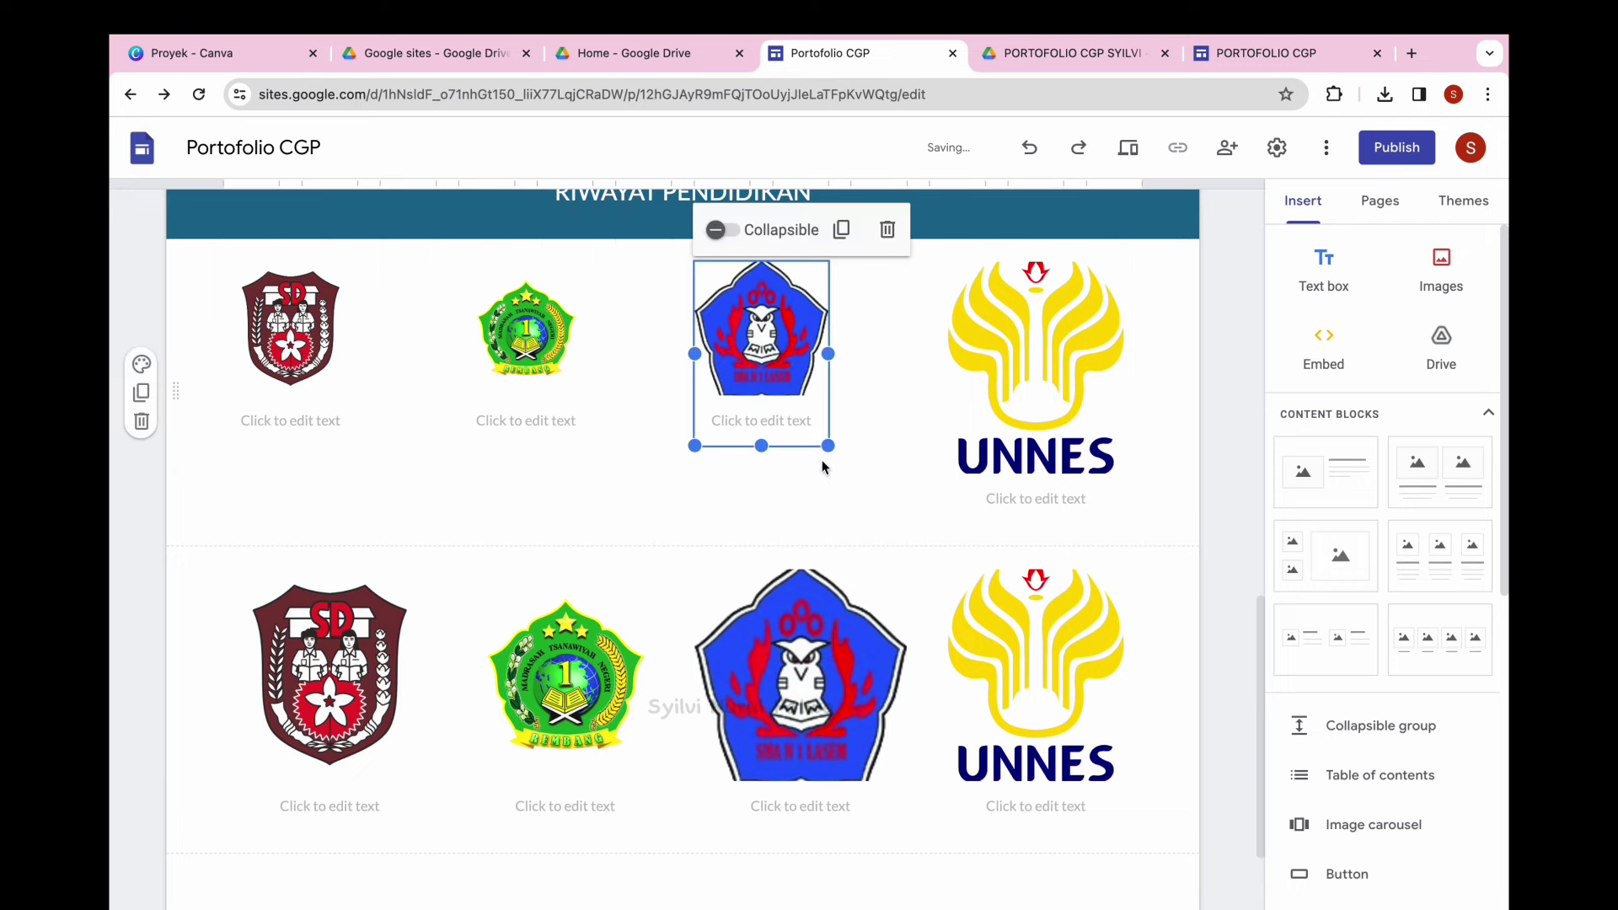
{"action": "left_click", "coordinate": [1040, 402]}
{"action": "left_click_drag", "start_coordinate": [1142, 524], "coordinate": [1063, 445]}
{"action": "left_click_drag", "start_coordinate": [987, 344], "coordinate": [823, 346]}
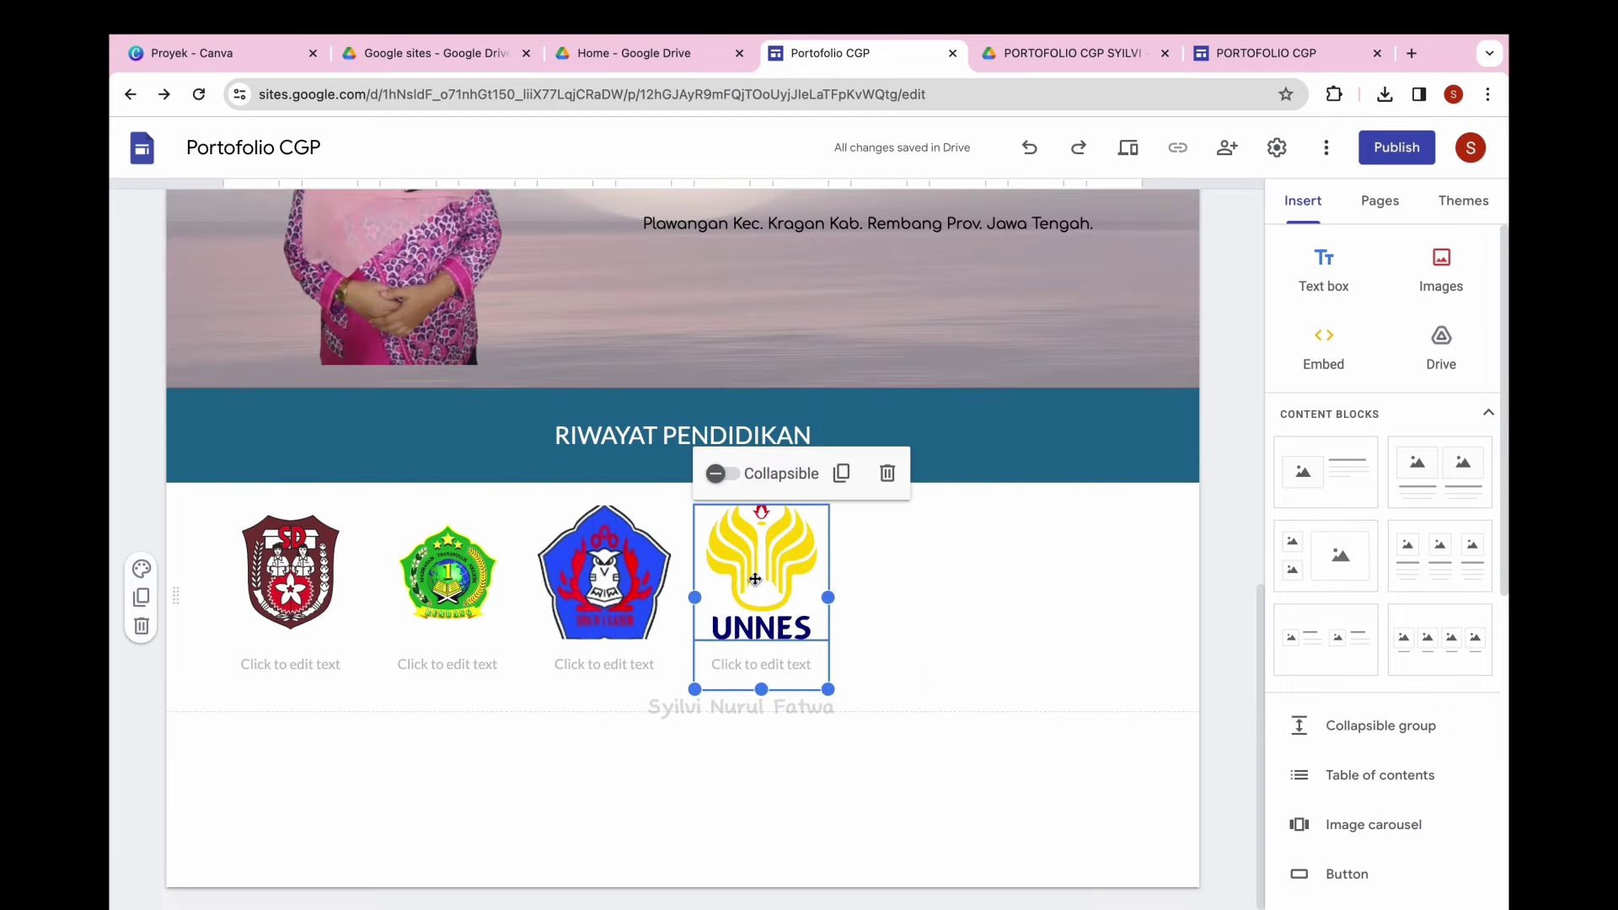
Duplicate the UNNES logo block, place the copy beside it and replace its image with the Universitas Mataram logo from Drive.
{"action": "left_click", "coordinate": [847, 487]}
{"action": "left_click_drag", "start_coordinate": [761, 790], "coordinate": [918, 575]}
{"action": "left_click", "coordinate": [1106, 482]}
{"action": "mouse_move", "coordinate": [1189, 527]}
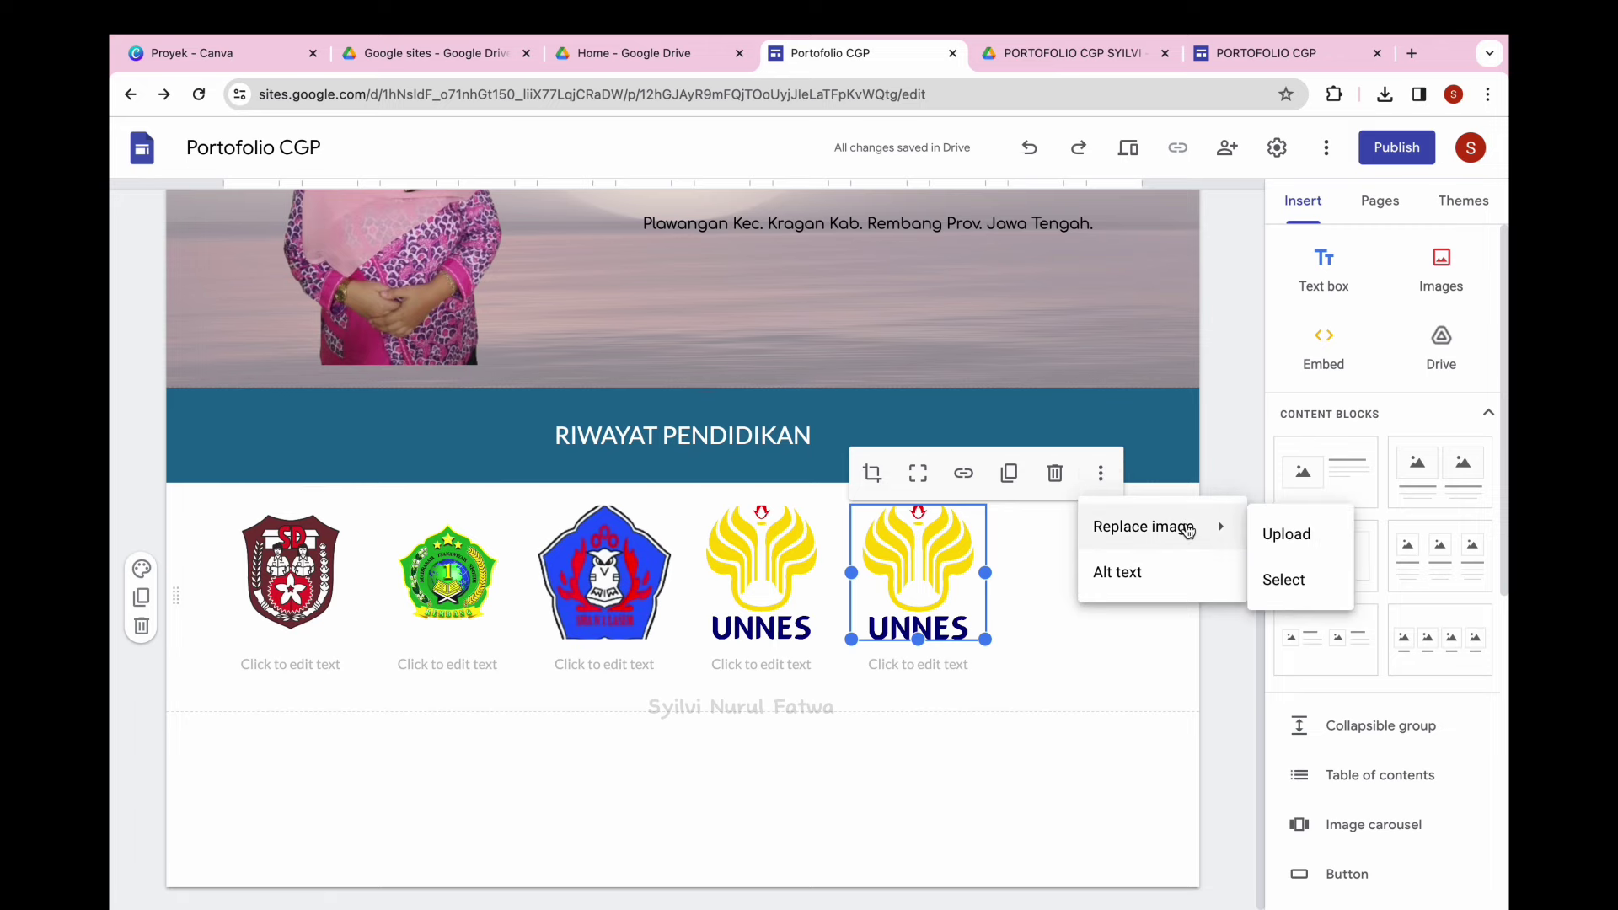
{"action": "left_click", "coordinate": [1287, 583]}
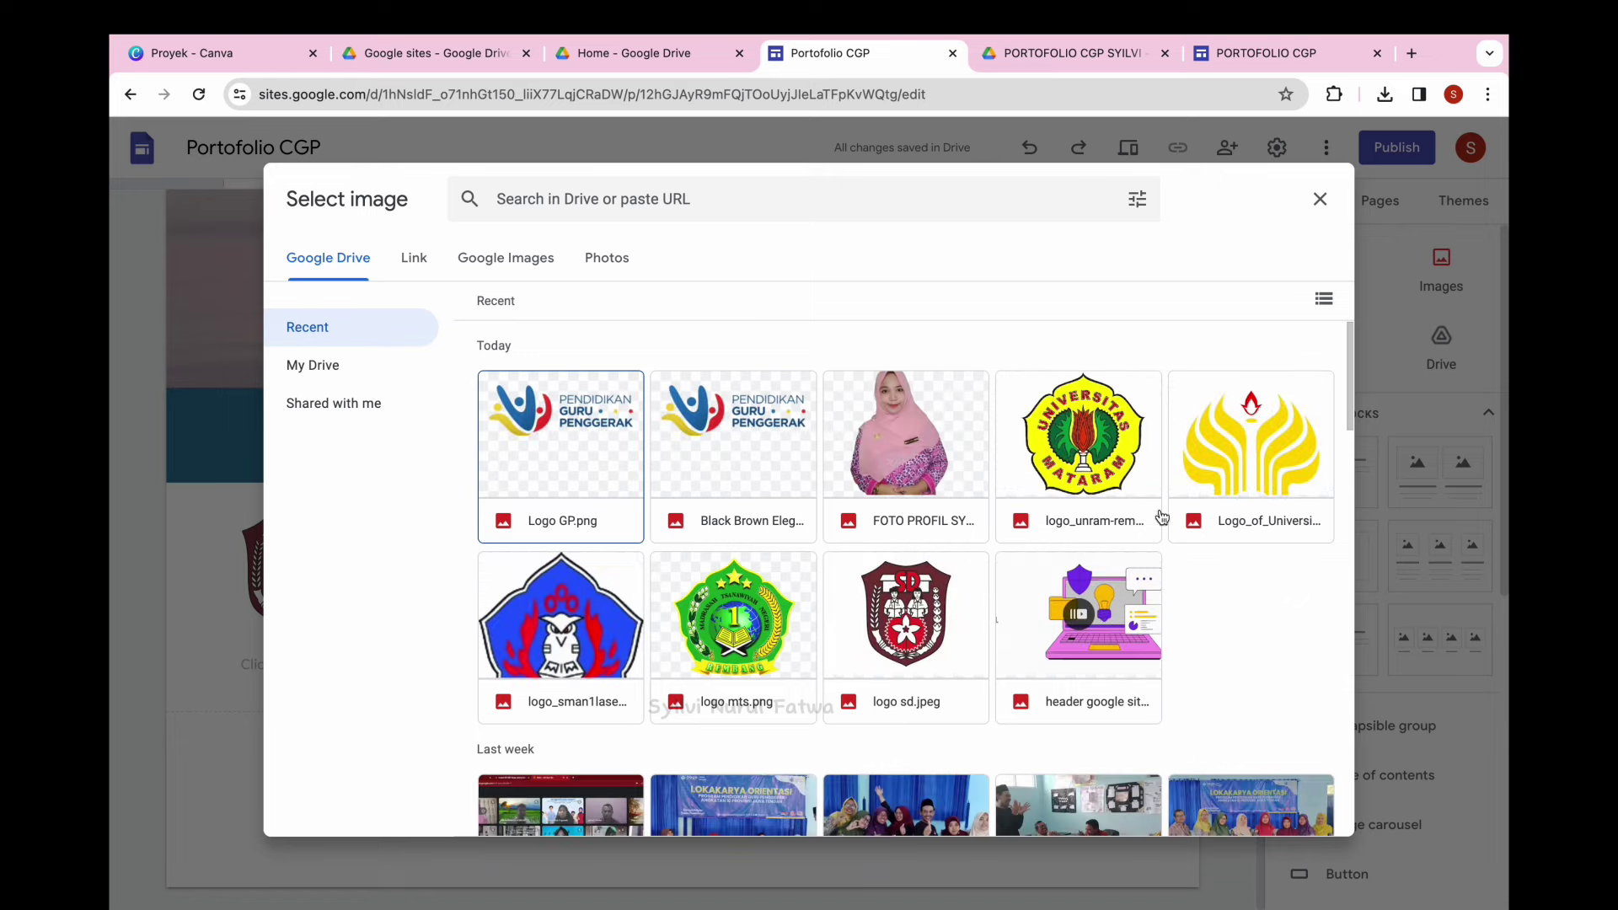
{"action": "left_click", "coordinate": [1087, 447]}
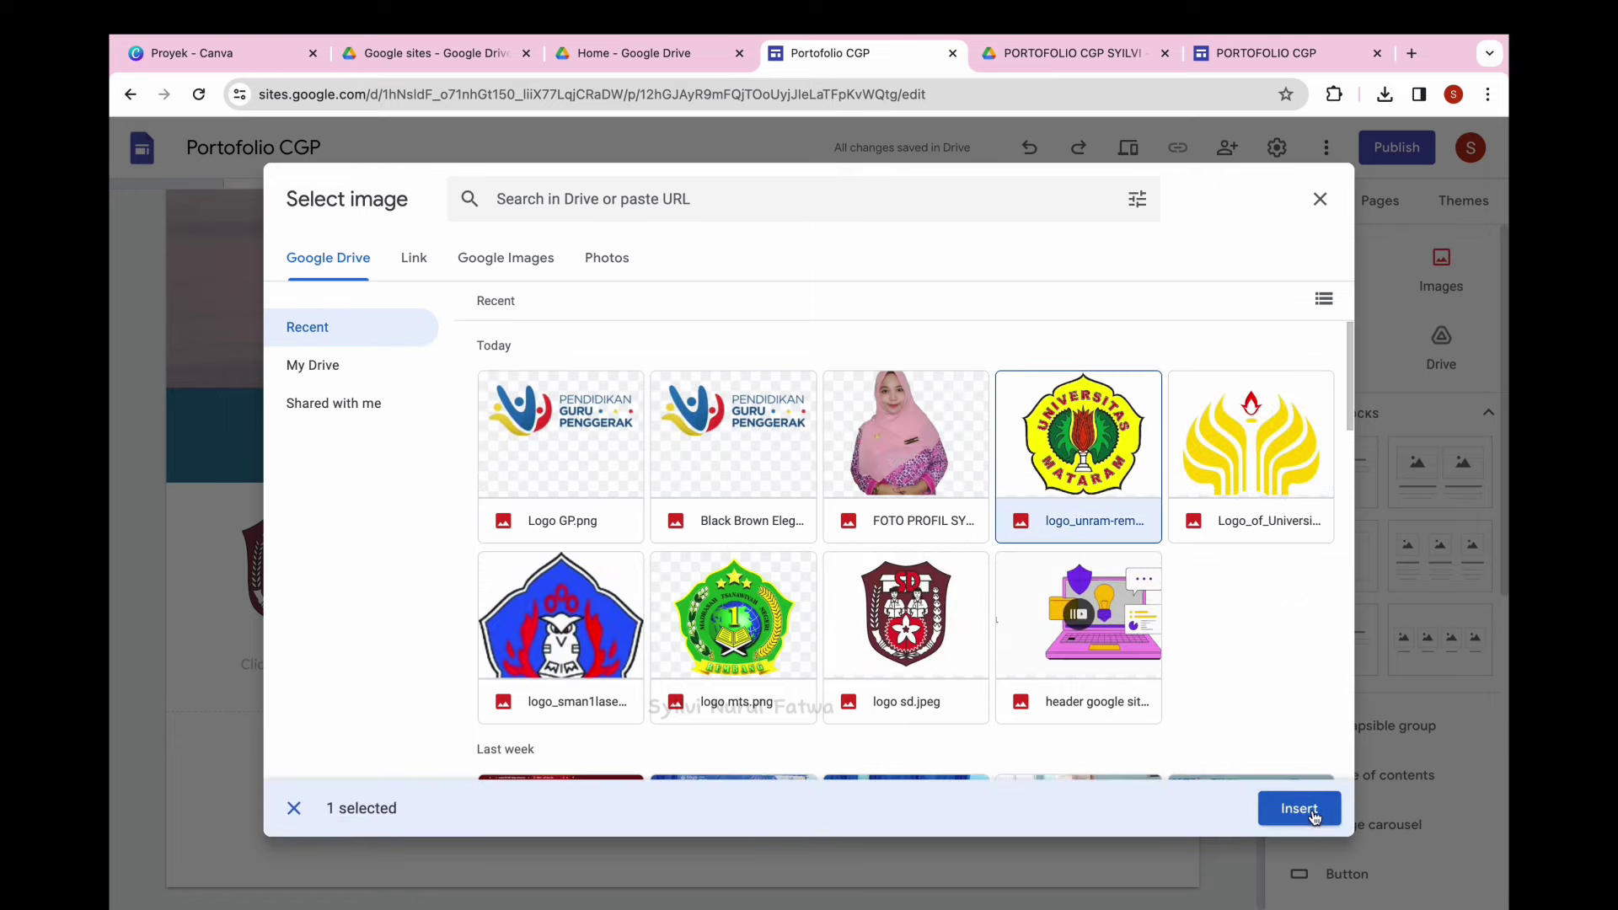
{"action": "left_click", "coordinate": [1313, 815]}
Adjust the sizes of the Universitas Mataram and UNNES logos and centre the row of five logos.
{"action": "left_click_drag", "start_coordinate": [985, 640], "coordinate": [969, 605]}
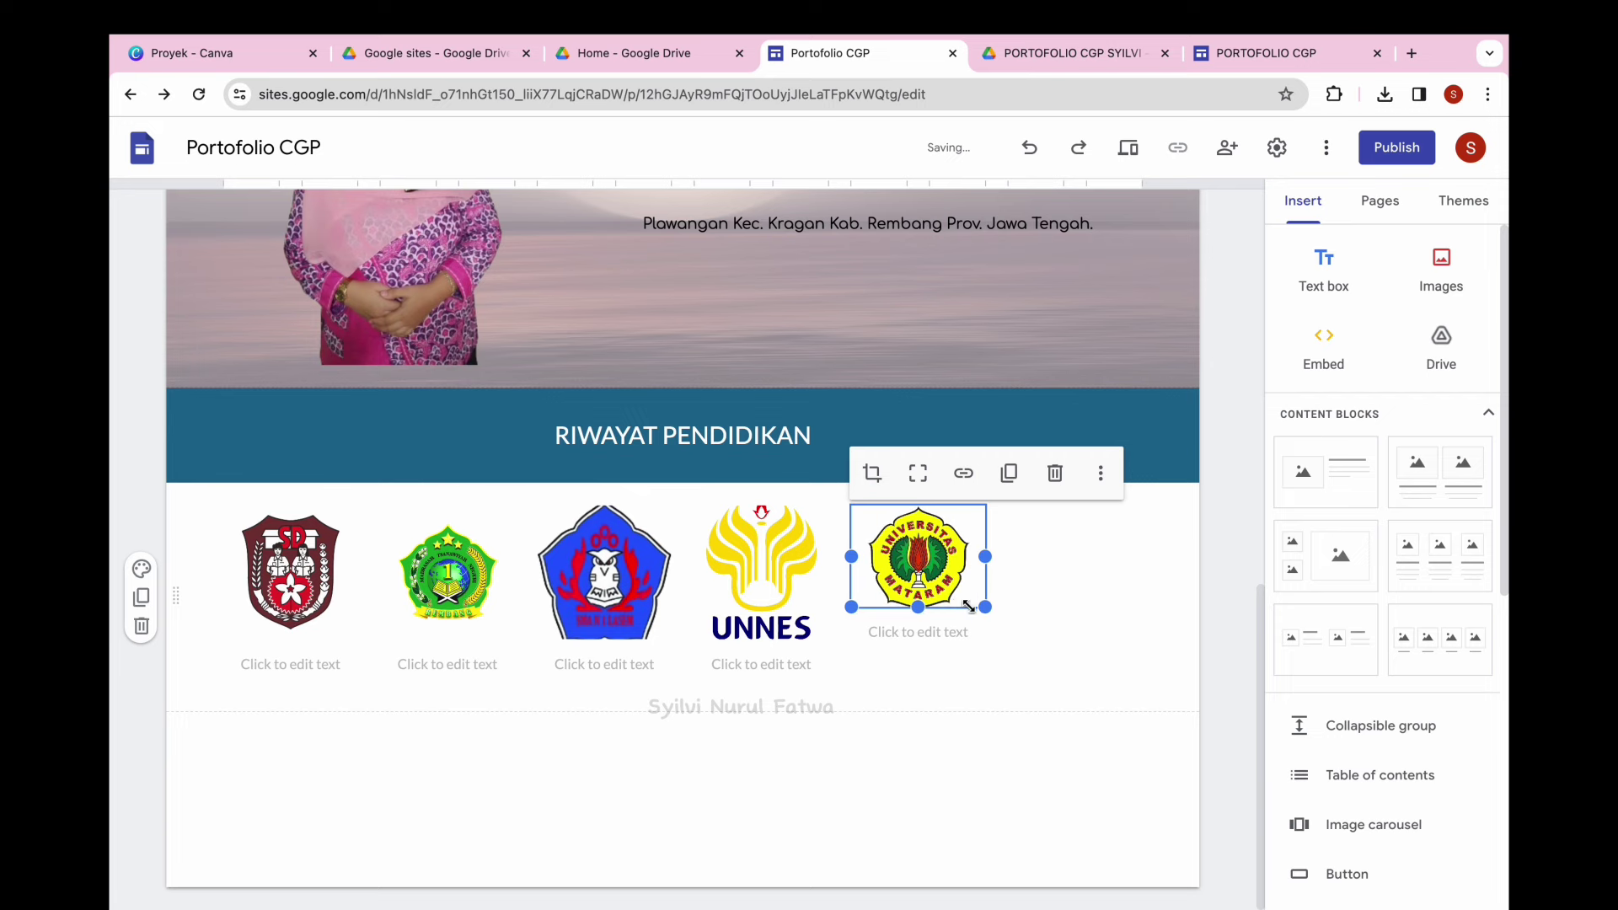
{"action": "left_click", "coordinate": [787, 581]}
{"action": "left_click", "coordinate": [825, 639]}
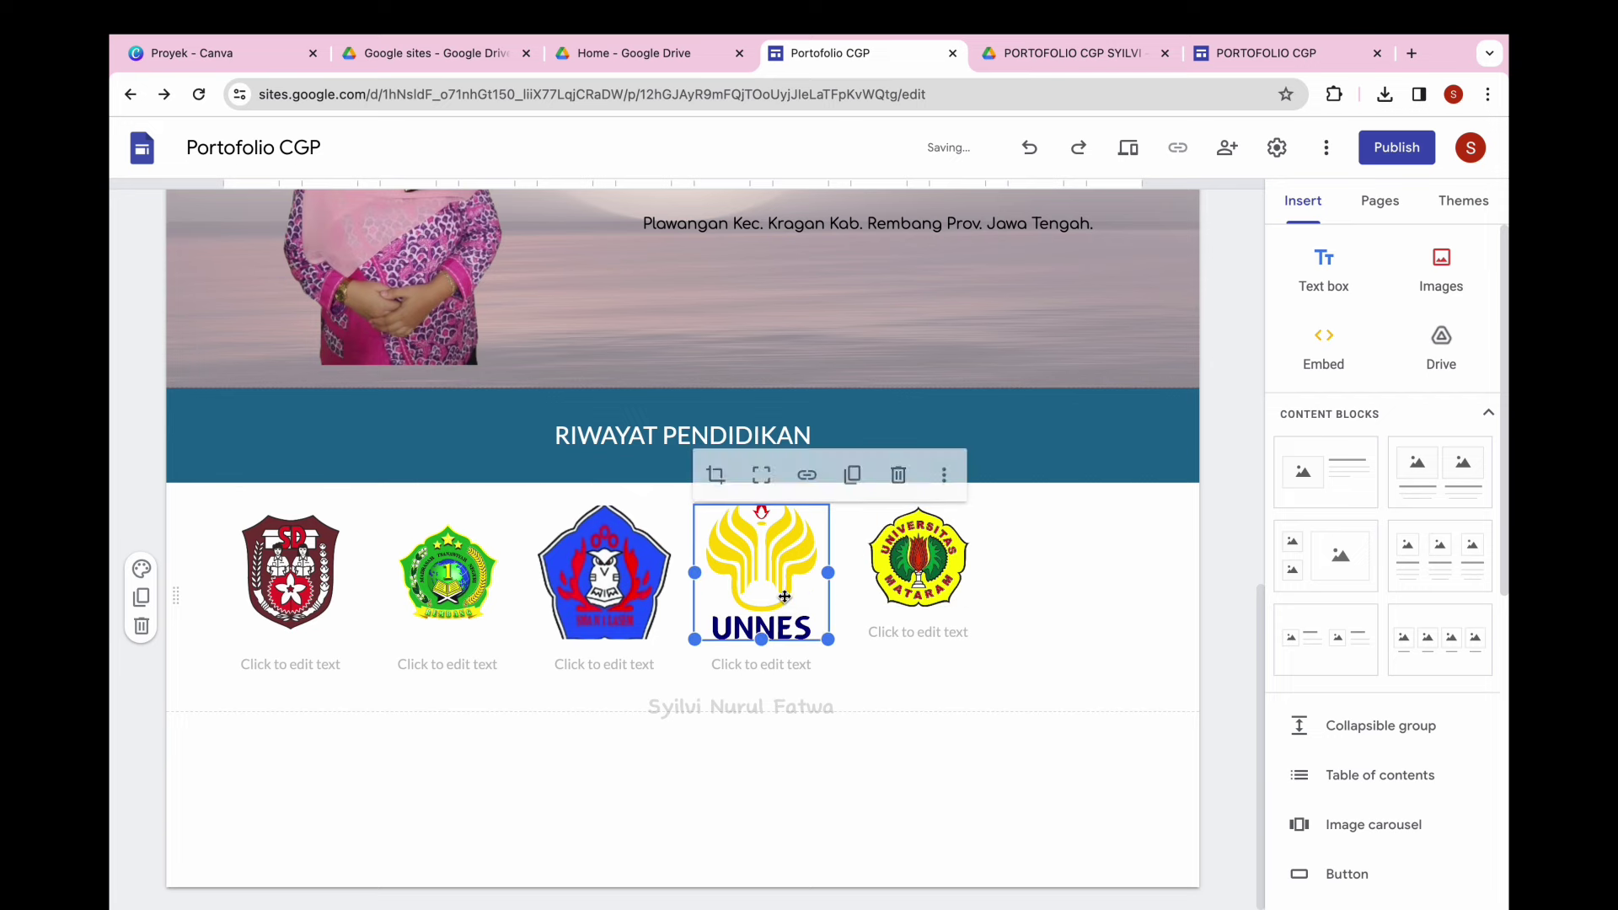
{"action": "left_click_drag", "start_coordinate": [827, 641], "coordinate": [809, 625]}
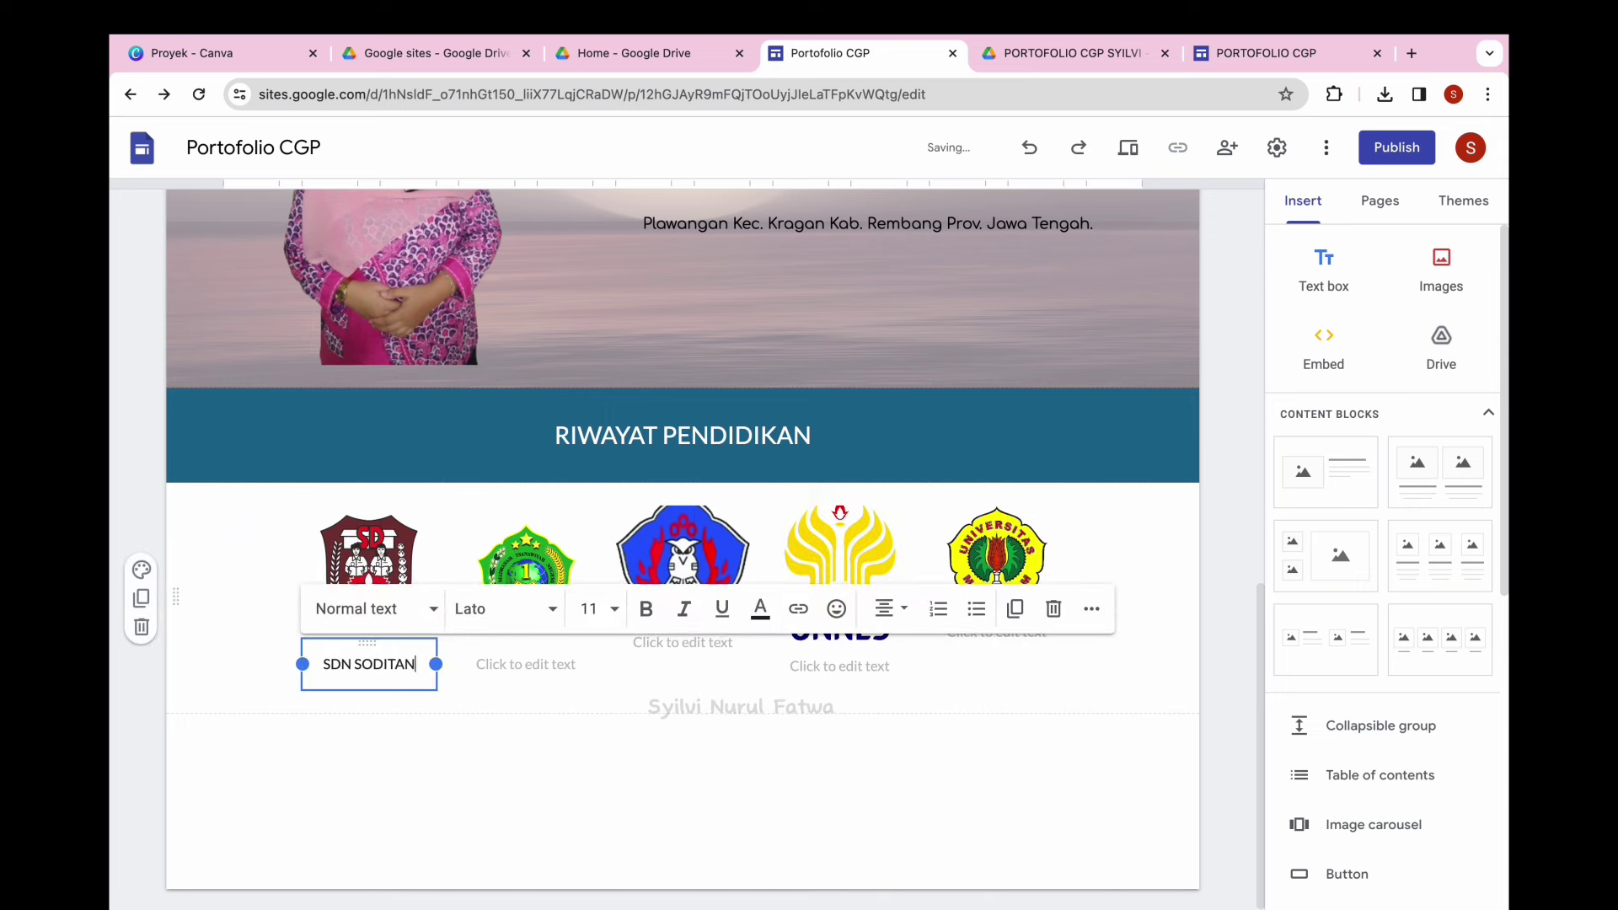
Caption the logos "SDN Soditan 2", "MTs Negeri Lasem", "SMA Negeri Lasem", "Universitas Negeri Semarang" and "PPG Daljab Universitas Mataram".
{"action": "left_click", "coordinate": [542, 664]}
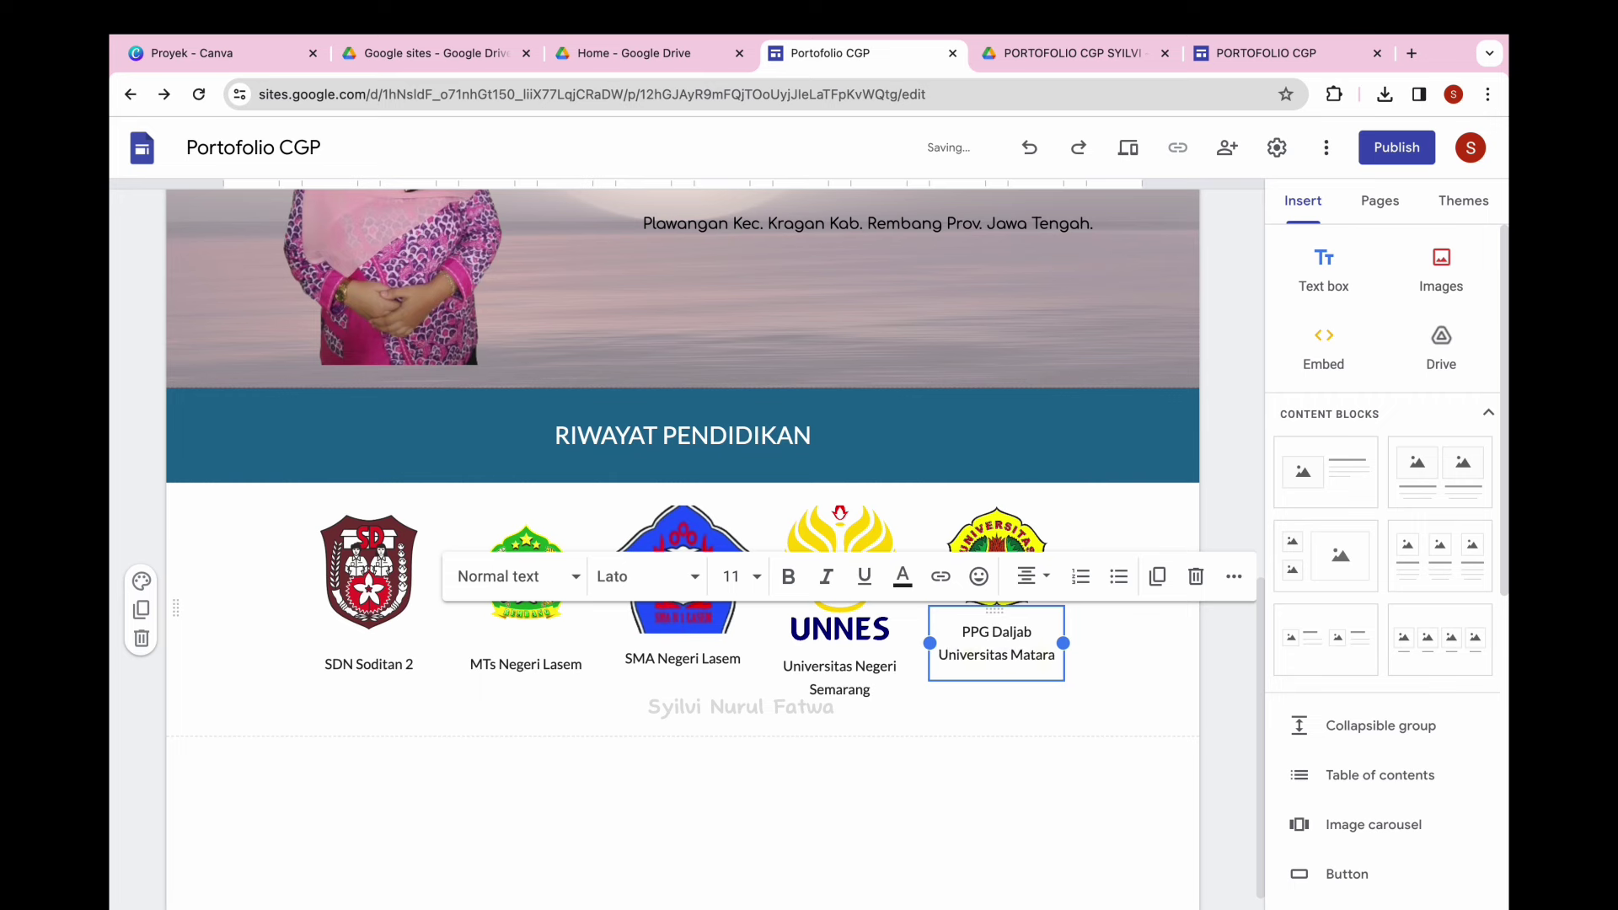
{"action": "type", "text": "m"}
{"action": "left_click", "coordinate": [1107, 743]}
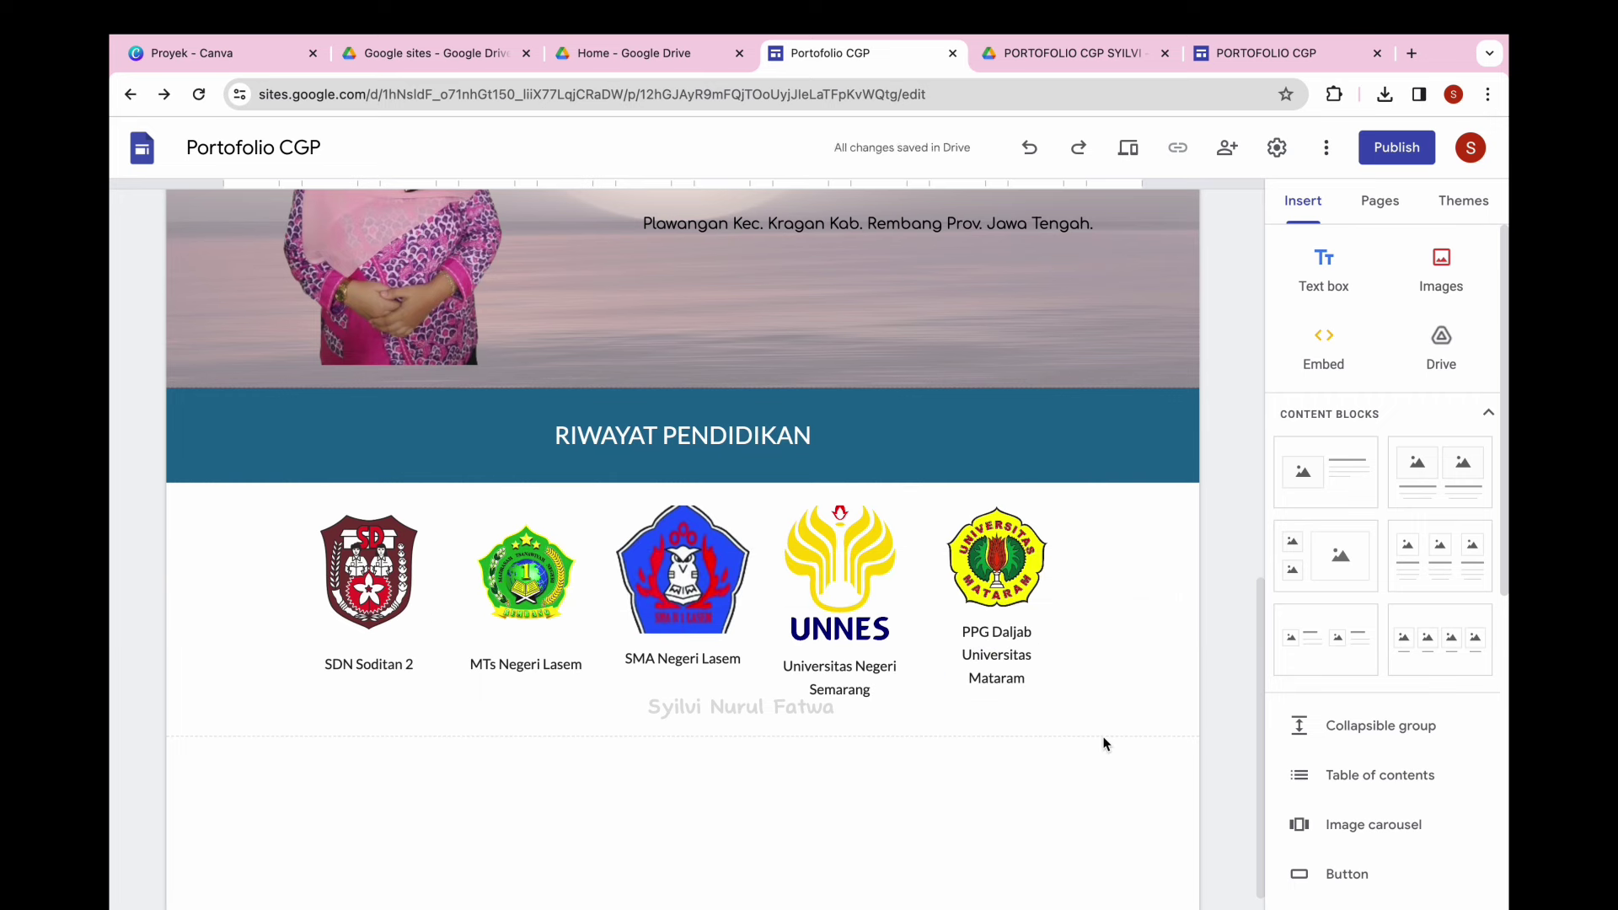
Go to the Aksi Nyata page and insert an empty text box below its banner.
{"action": "scroll", "coordinate": [1106, 744], "scroll_direction": "down", "scroll_amount": 1}
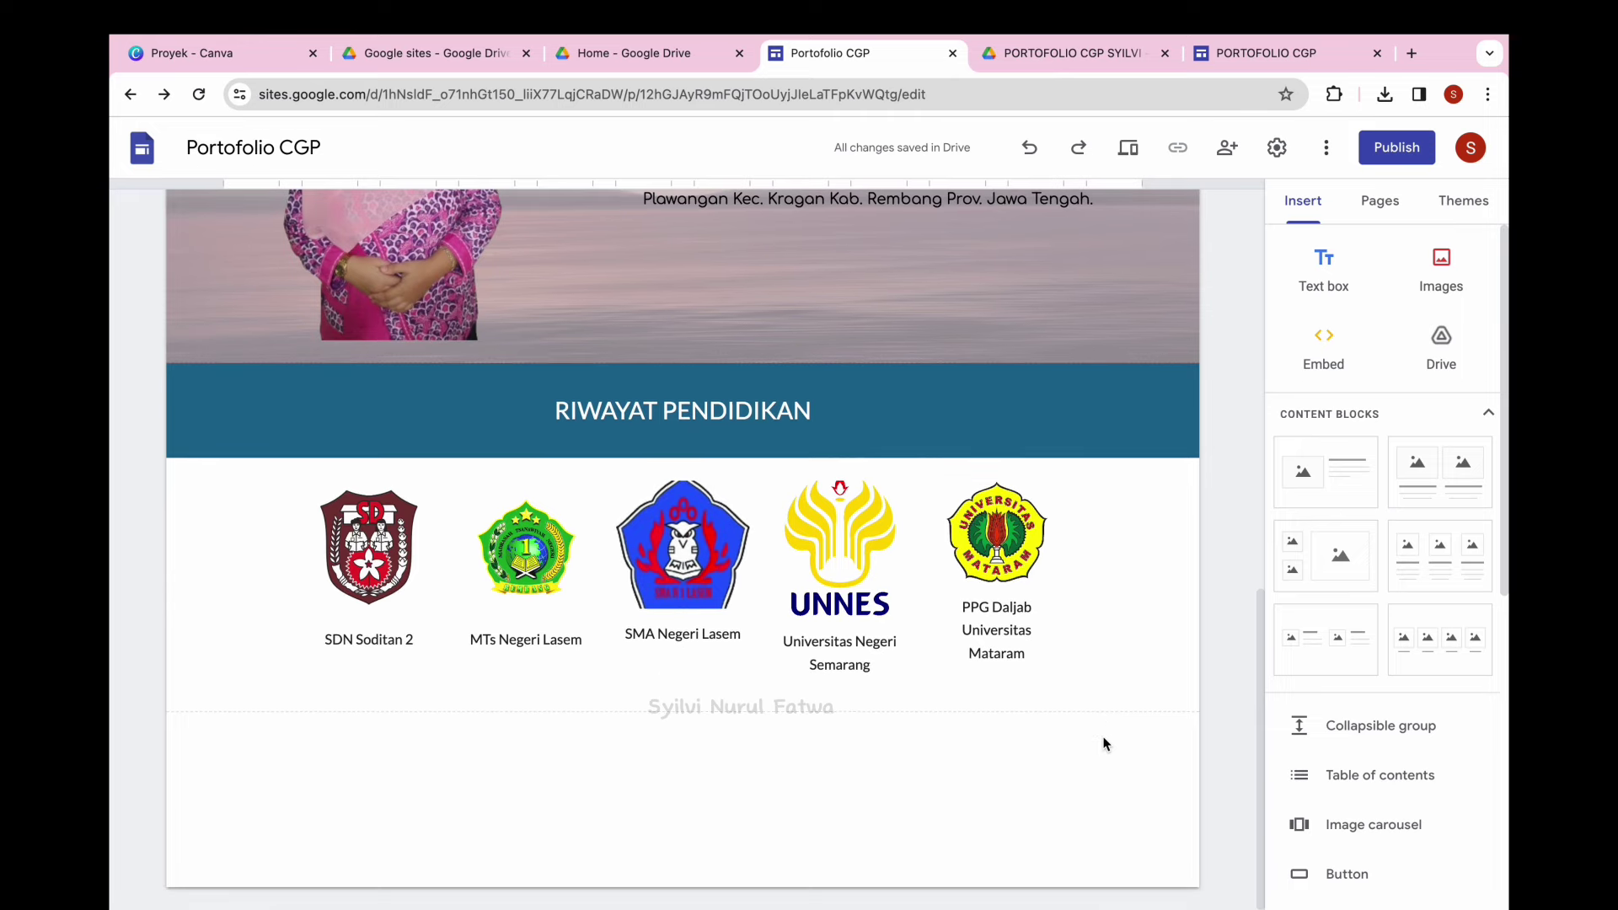
{"action": "scroll", "coordinate": [1105, 741], "scroll_direction": "up", "scroll_amount": 15}
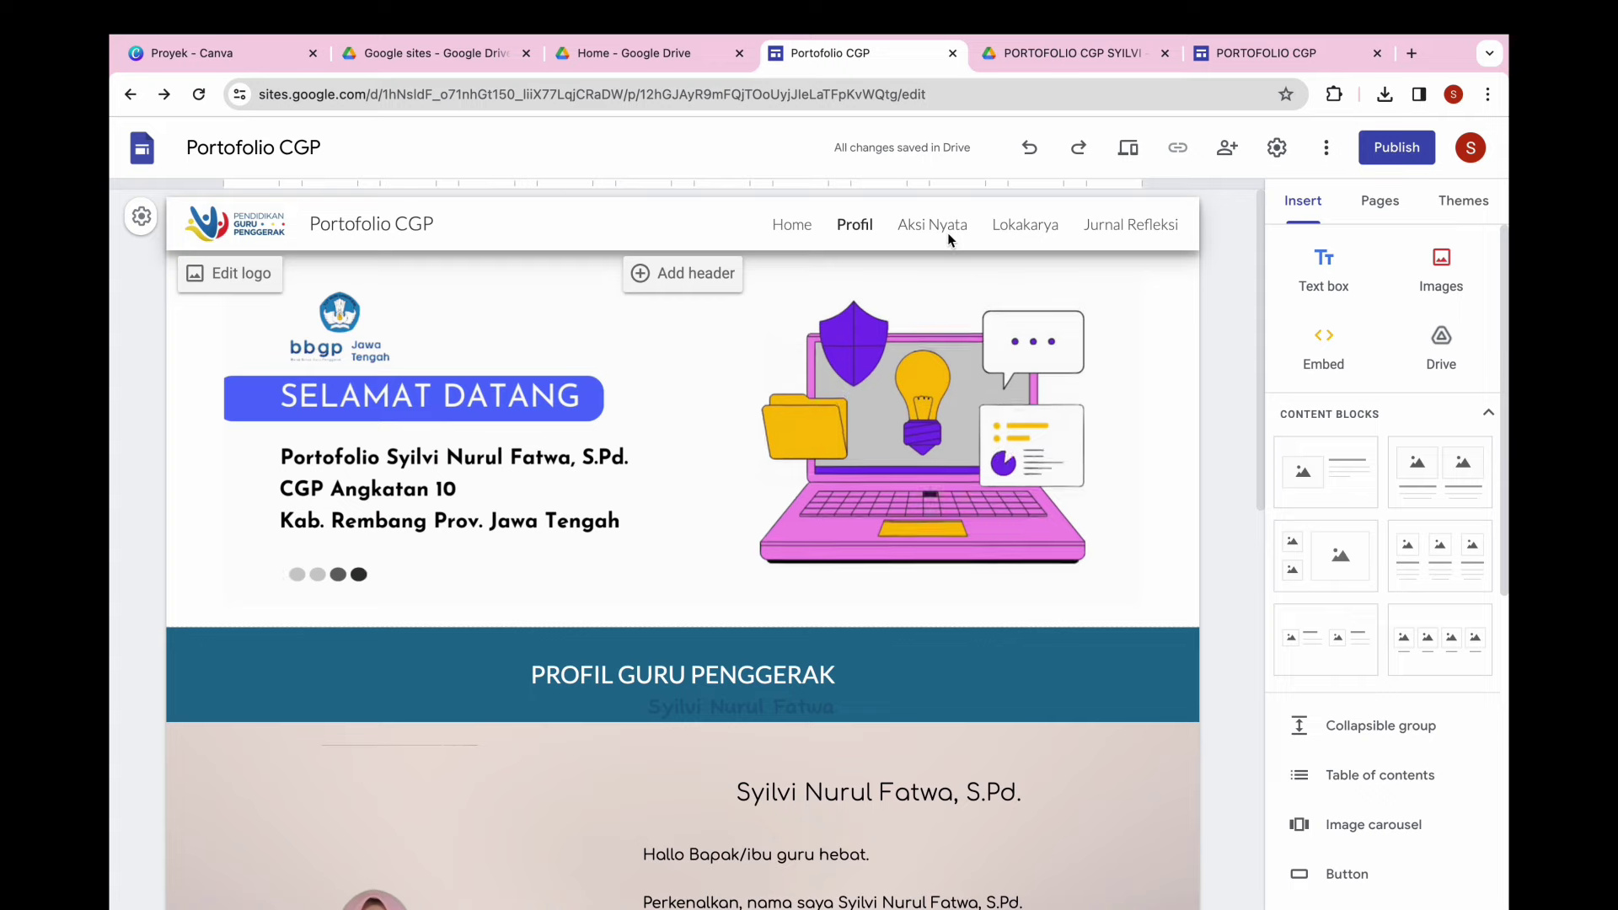
{"action": "left_click", "coordinate": [948, 234]}
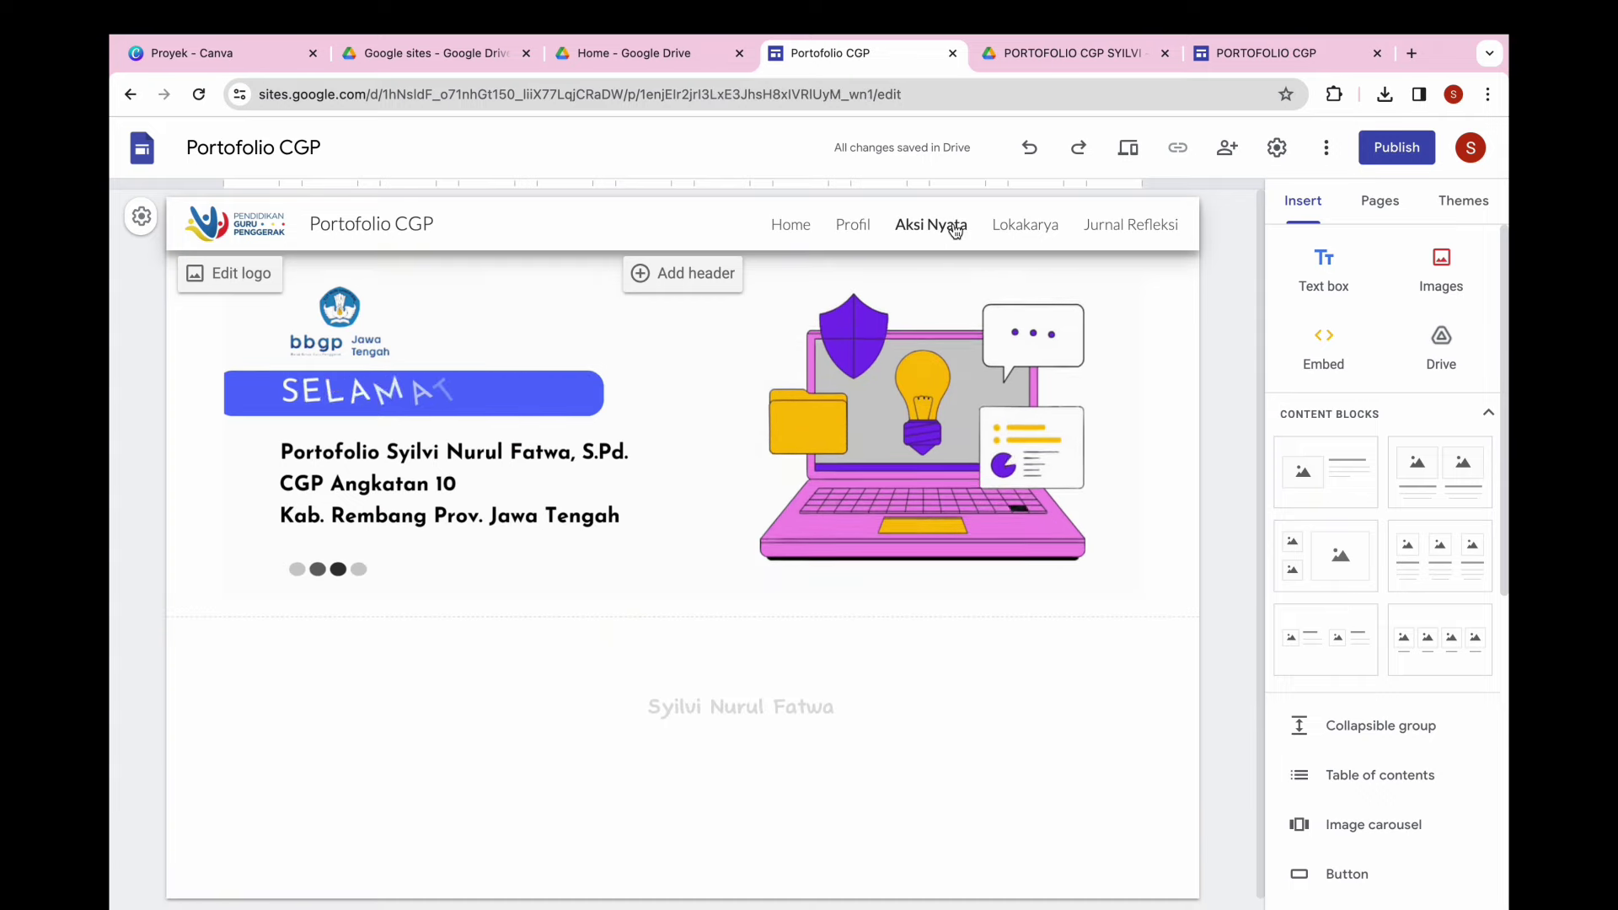
{"action": "left_click", "coordinate": [1324, 268]}
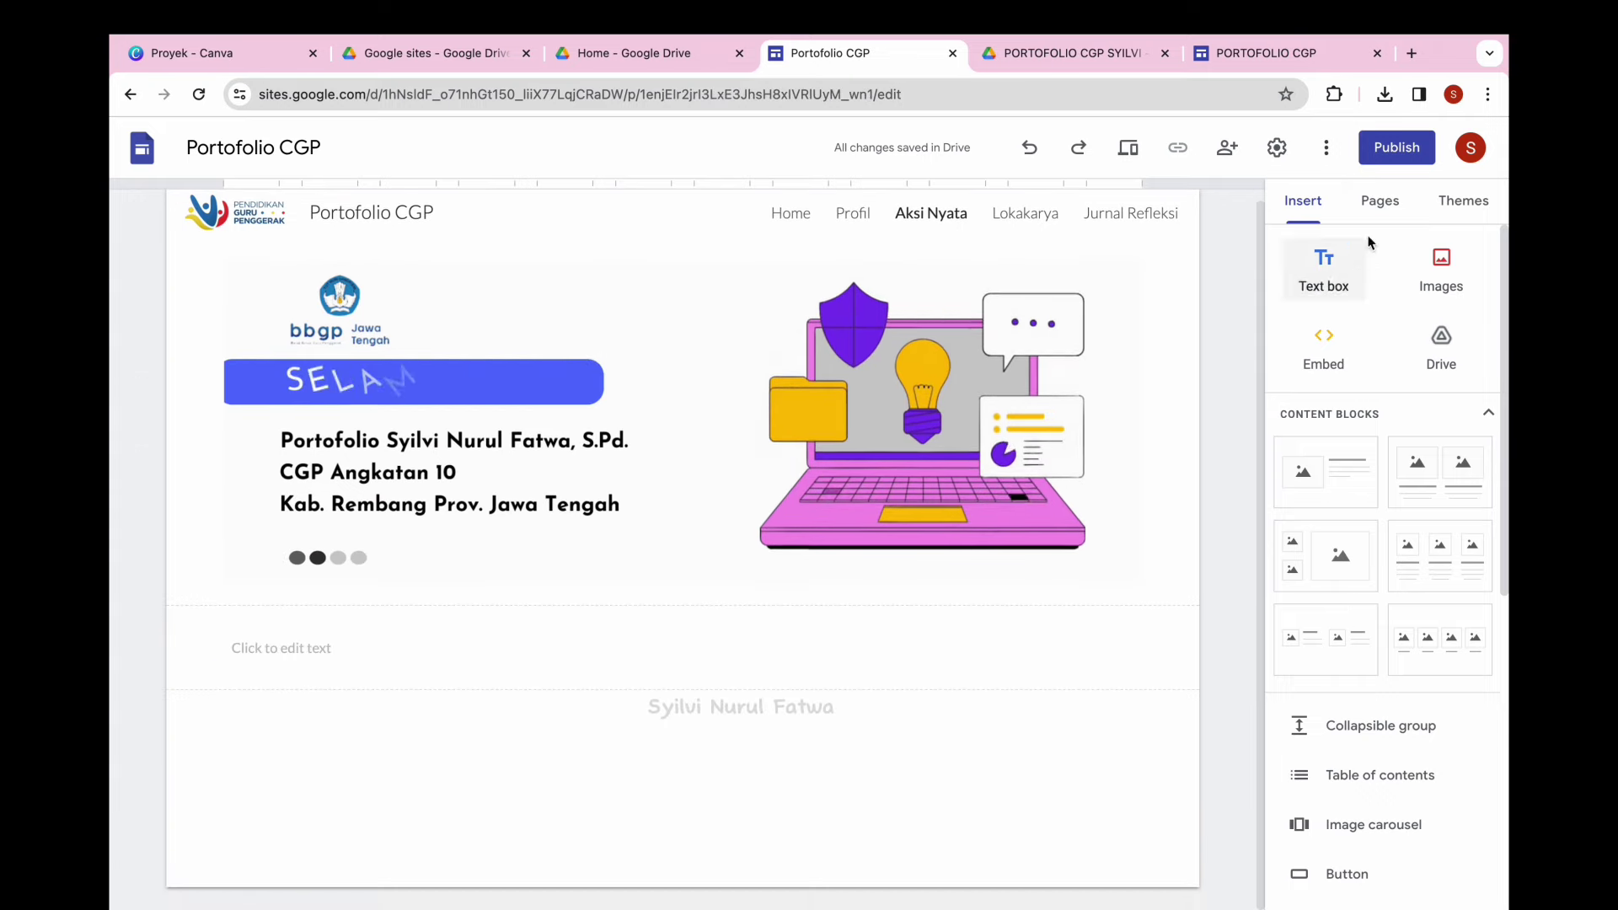
Add a subpage named "MODUL 1.1" under the Aksi Nyata page.
{"action": "left_click", "coordinate": [1382, 202]}
{"action": "left_click", "coordinate": [1497, 376]}
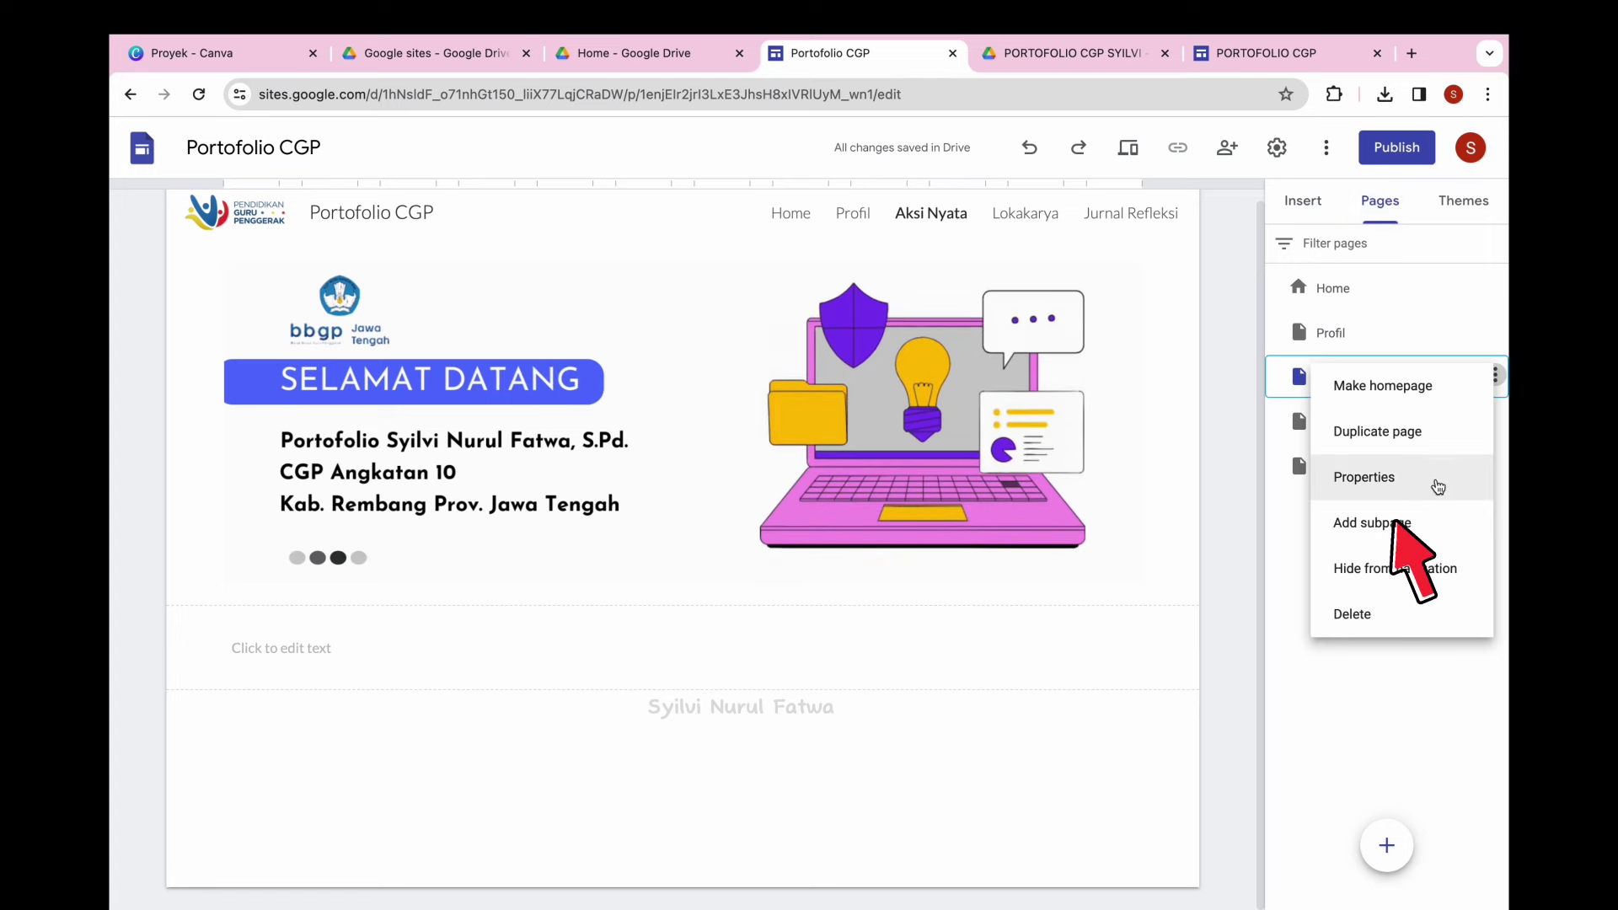
{"action": "left_click", "coordinate": [1406, 526]}
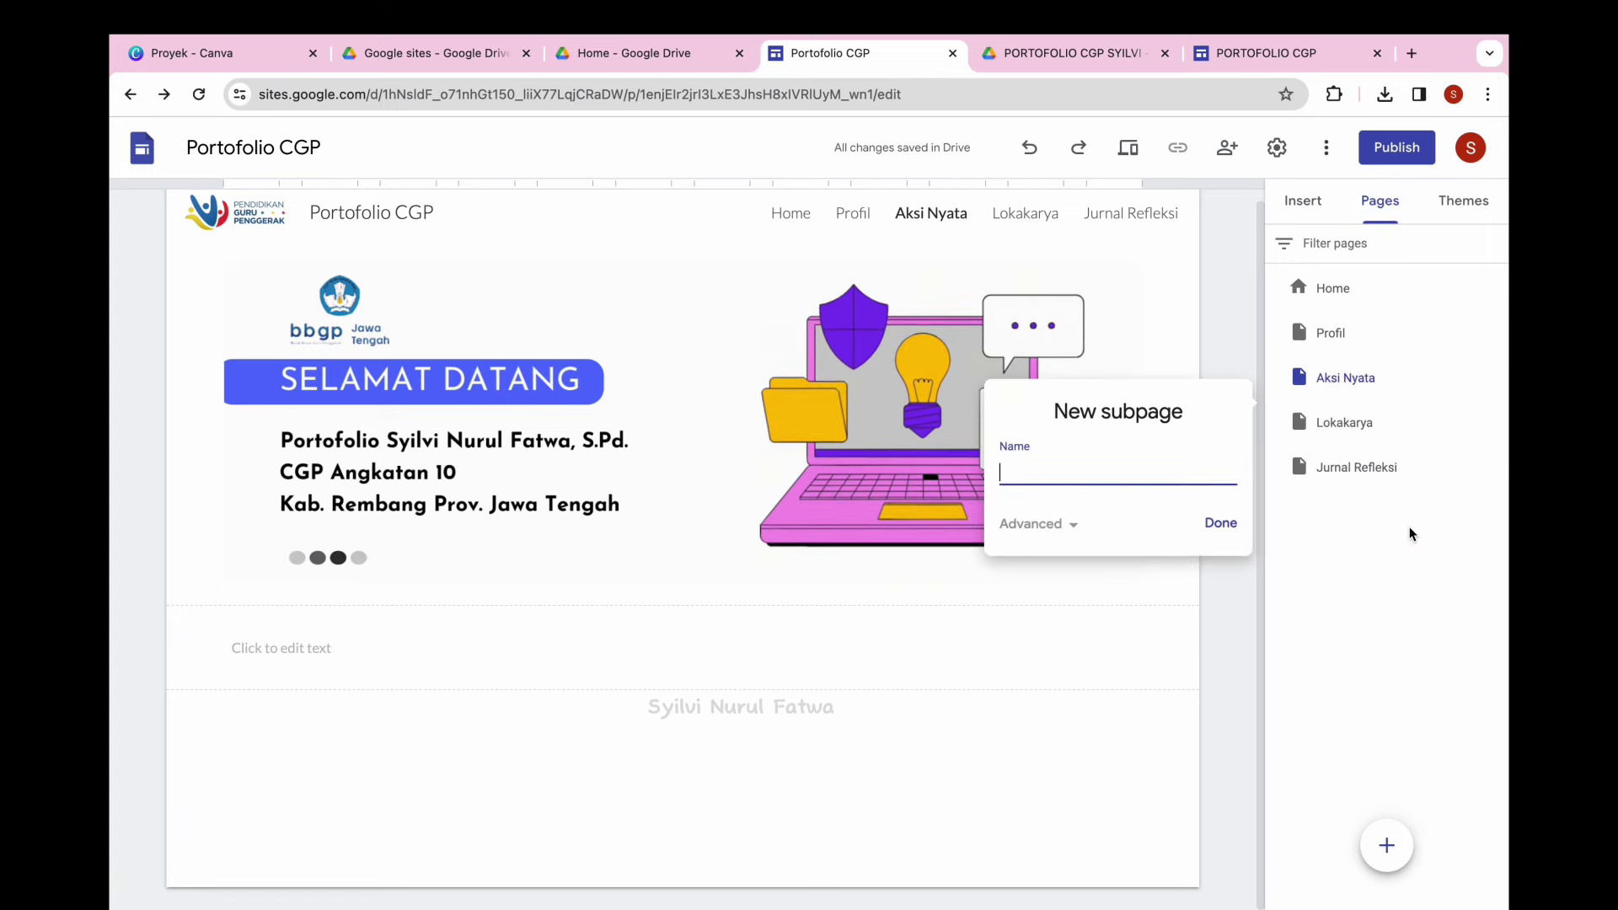
{"action": "type", "text": "M"}
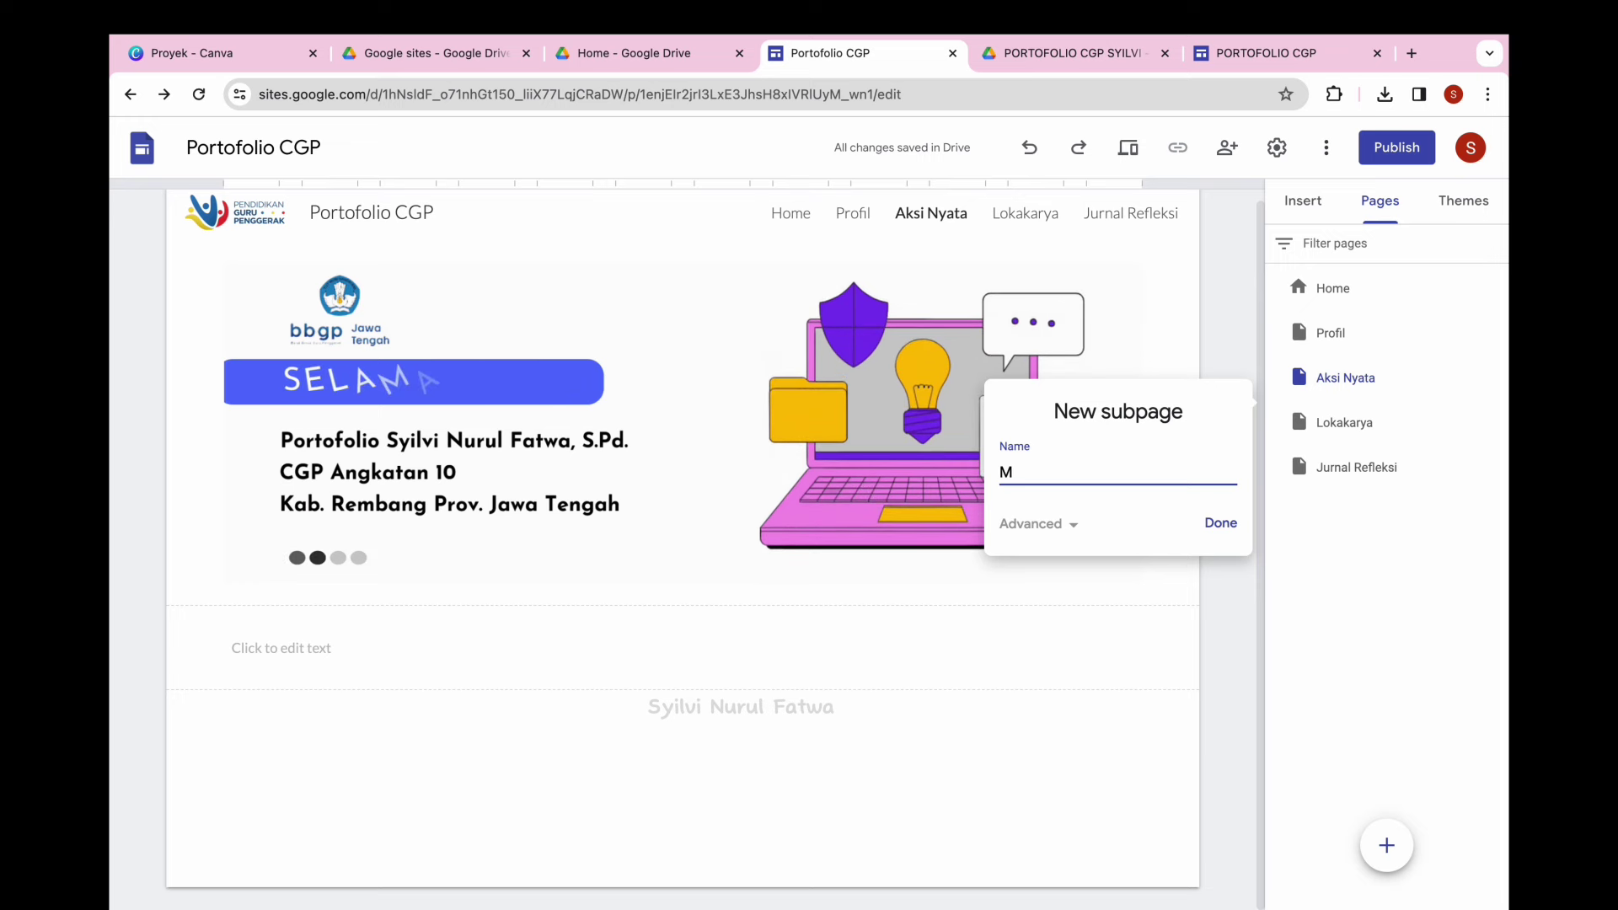
{"action": "type", "text": "ODUL 1.1"}
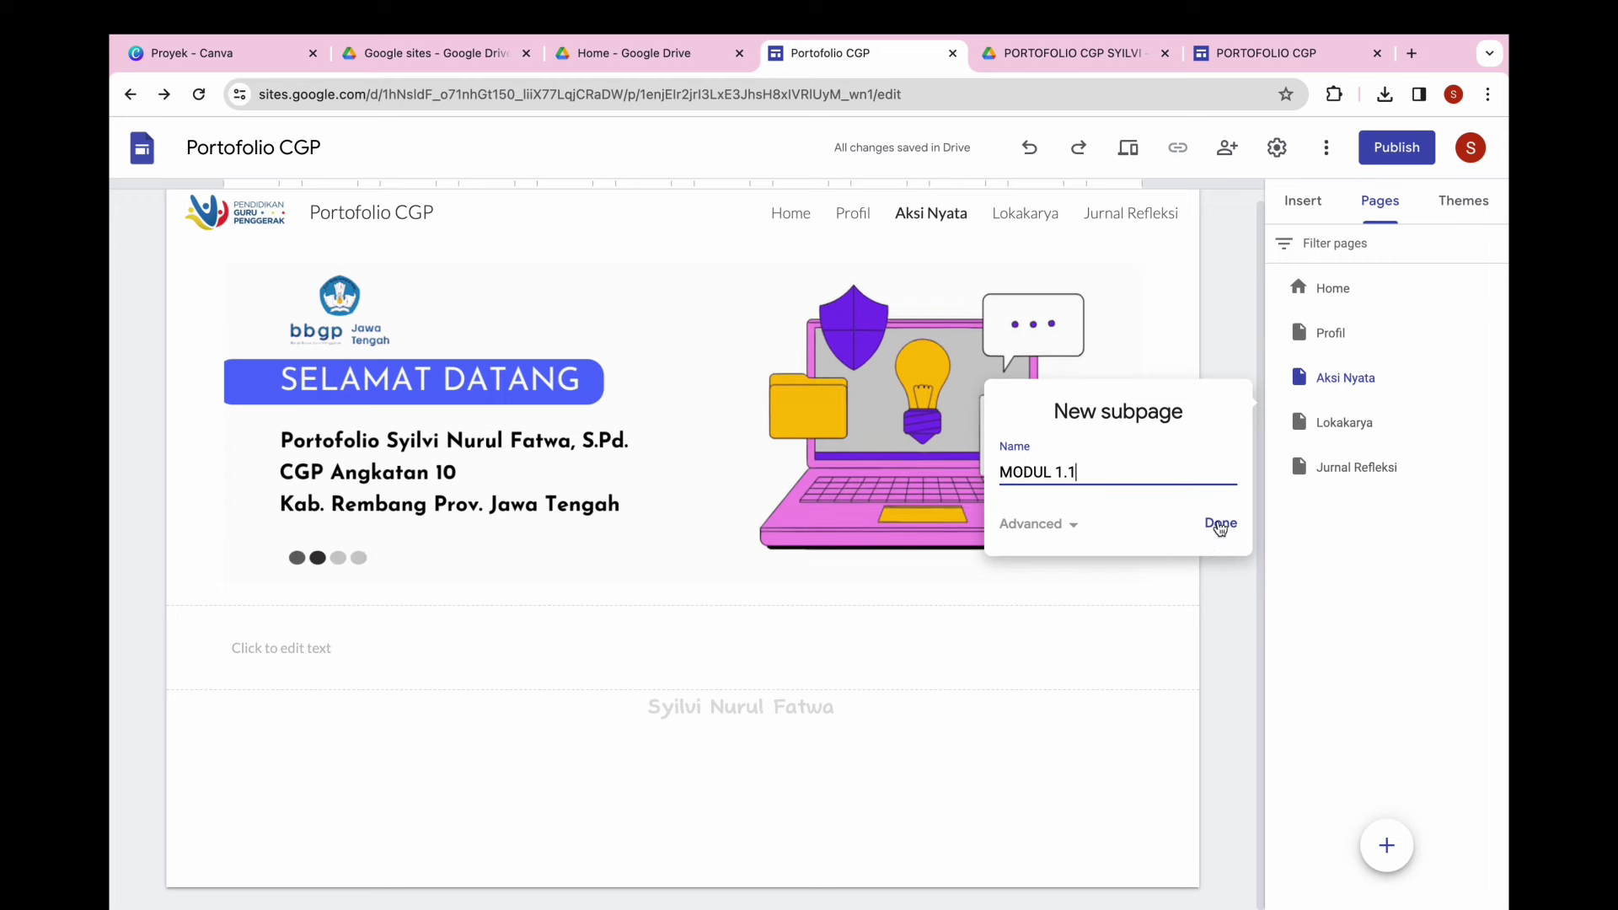
{"action": "left_click", "coordinate": [1218, 525]}
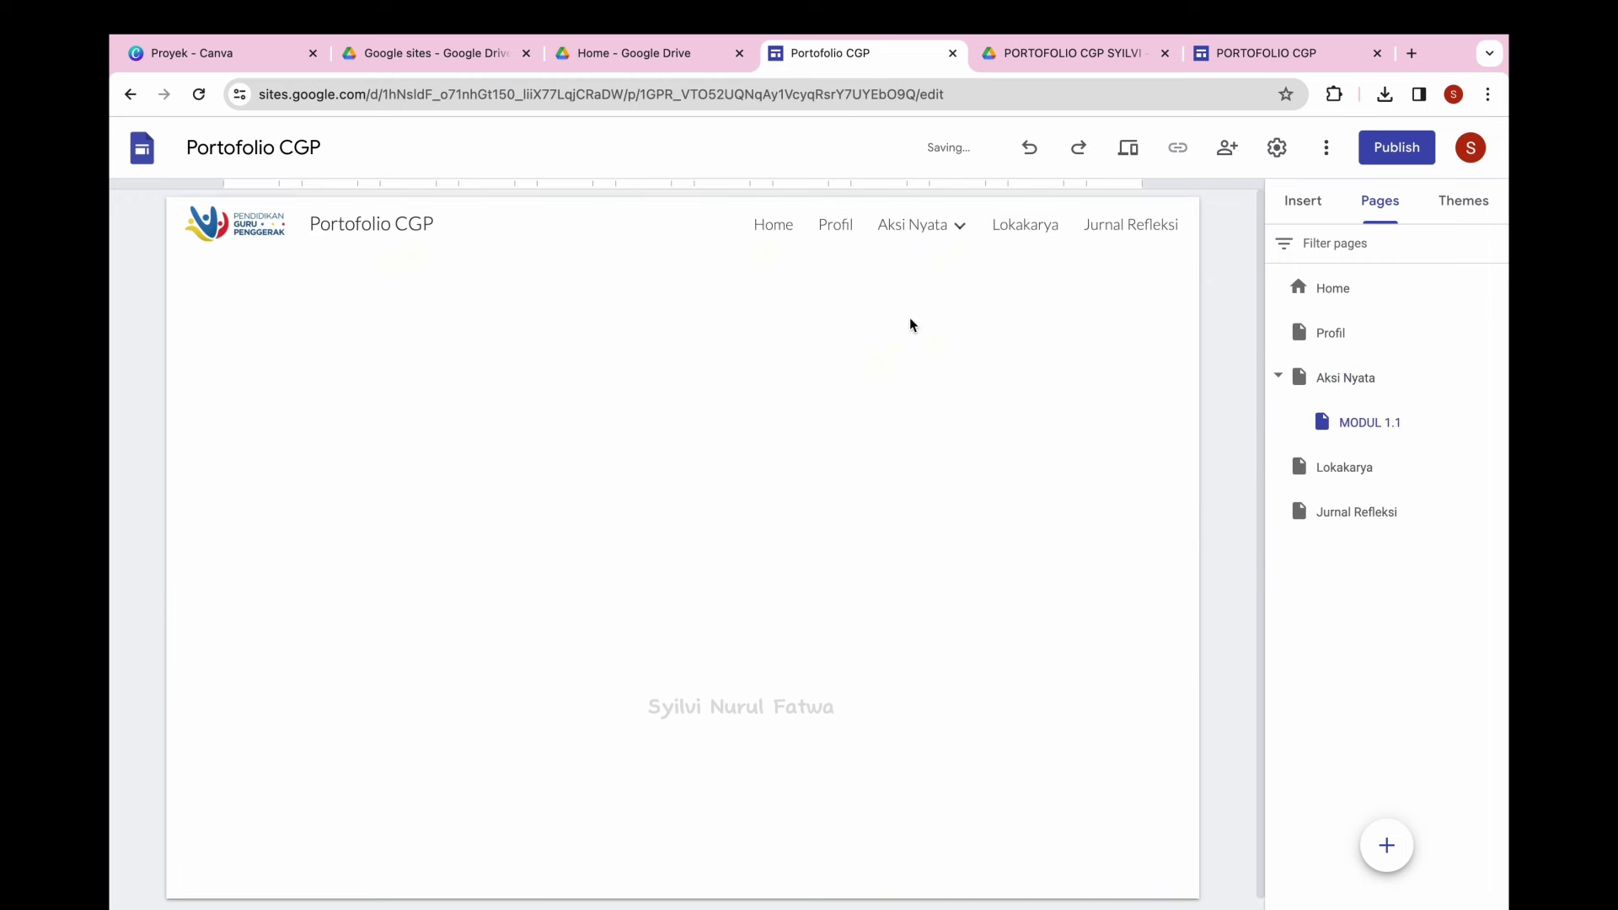
{"action": "mouse_move", "coordinate": [961, 236]}
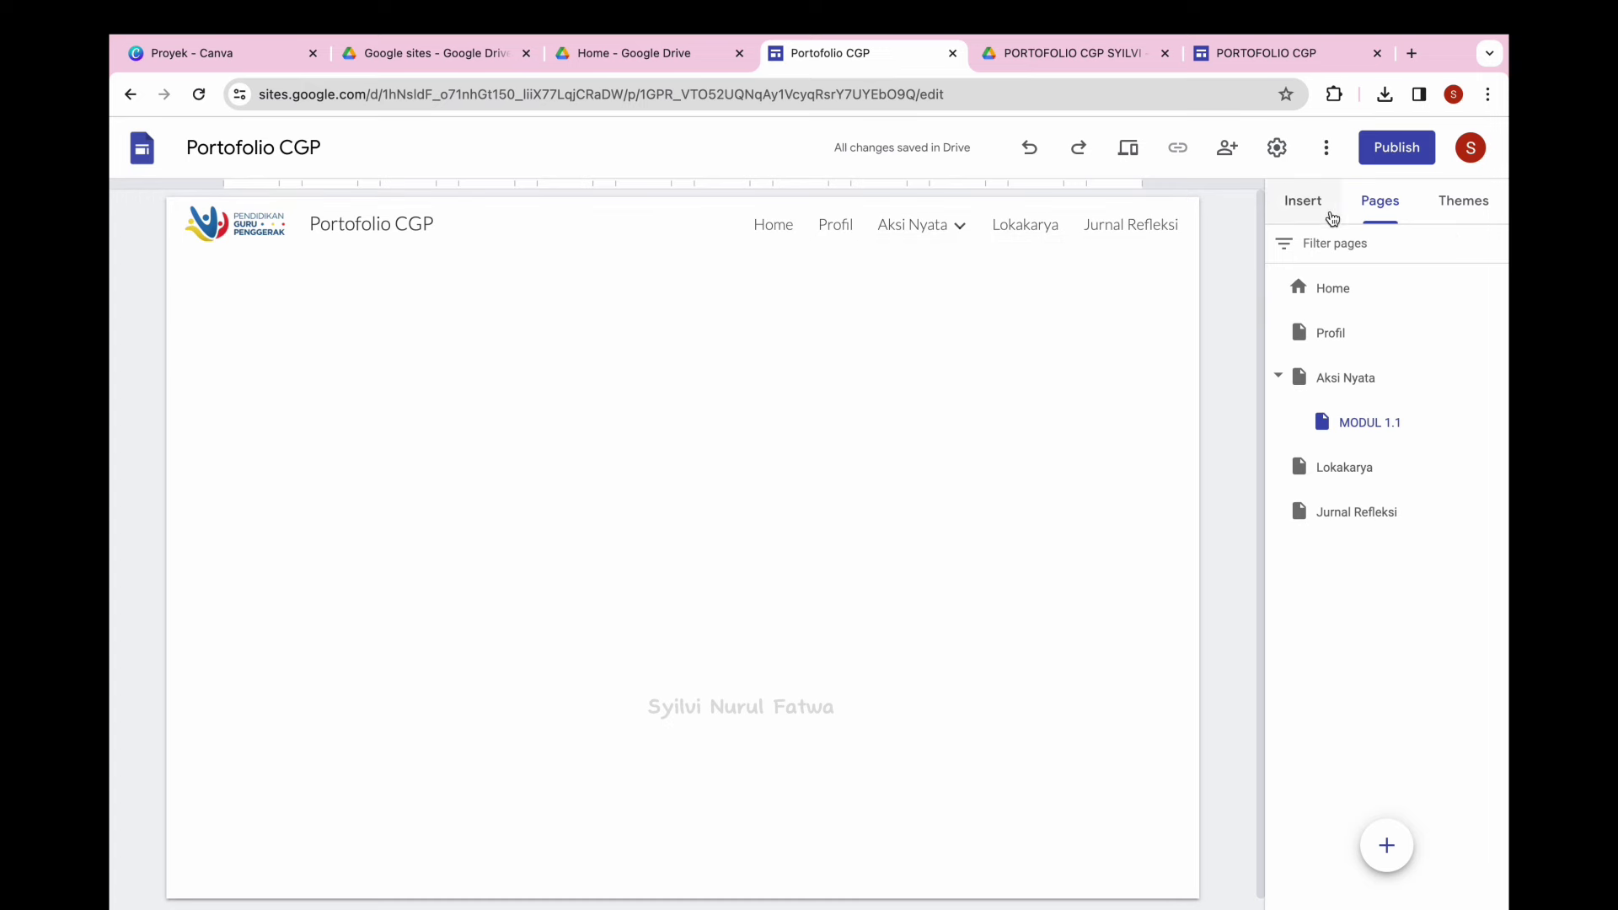
Insert the animated "SELAMAT DATANG" banner image at the start of the MODUL 1.1 page and enlarge it to the full content width.
{"action": "left_click", "coordinate": [1306, 202]}
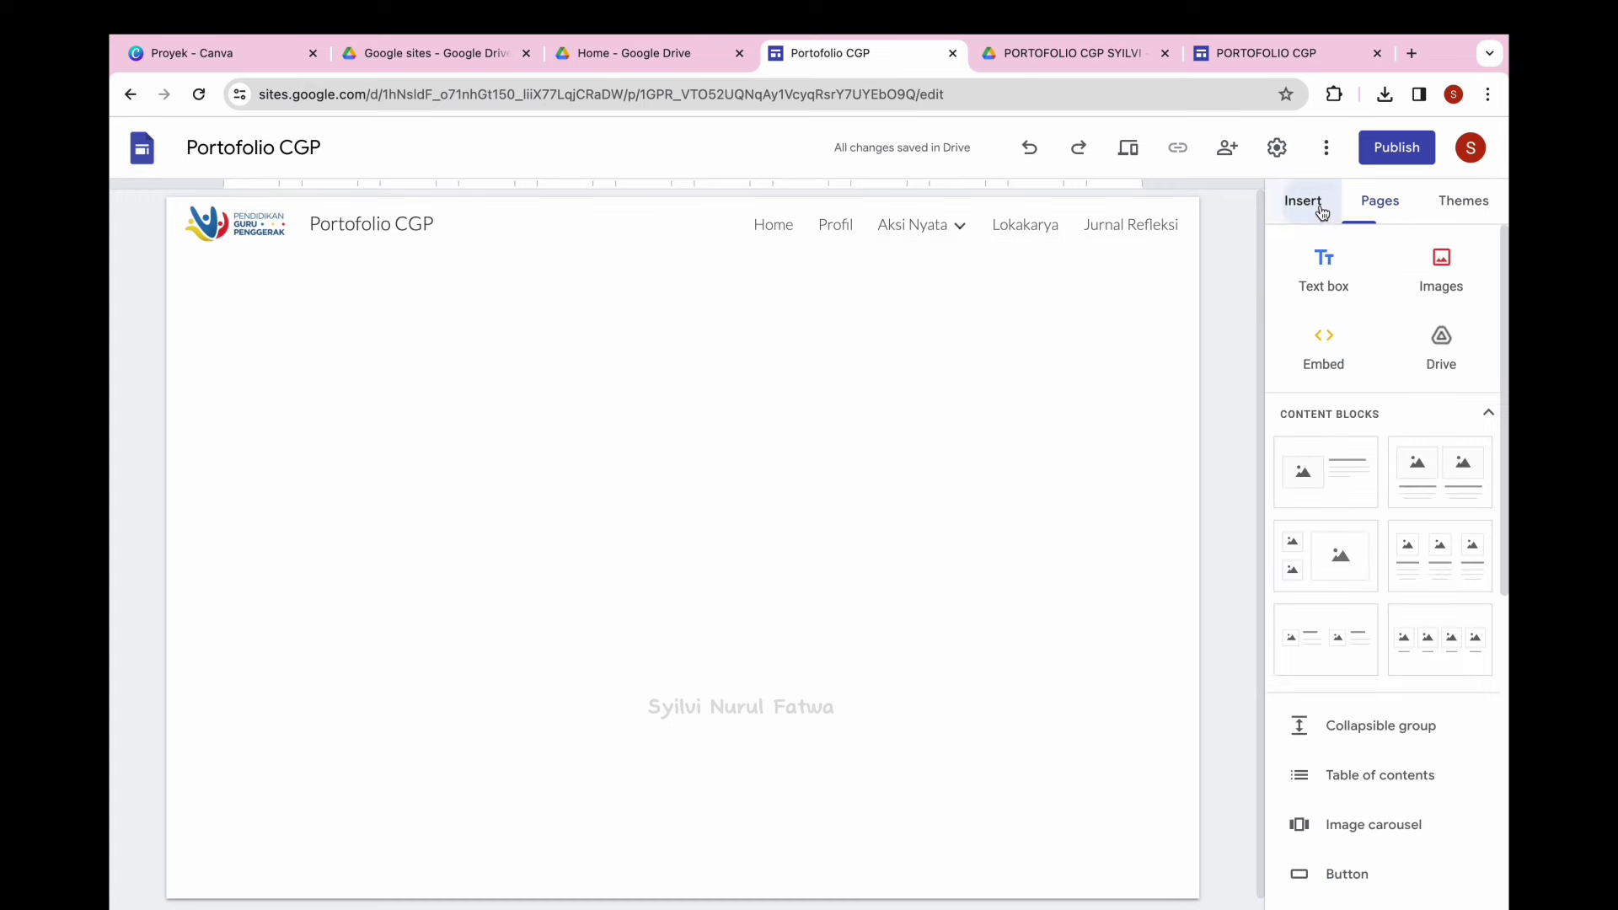
{"action": "left_click", "coordinate": [1450, 283]}
{"action": "left_click_drag", "start_coordinate": [681, 431], "coordinate": [1200, 596]}
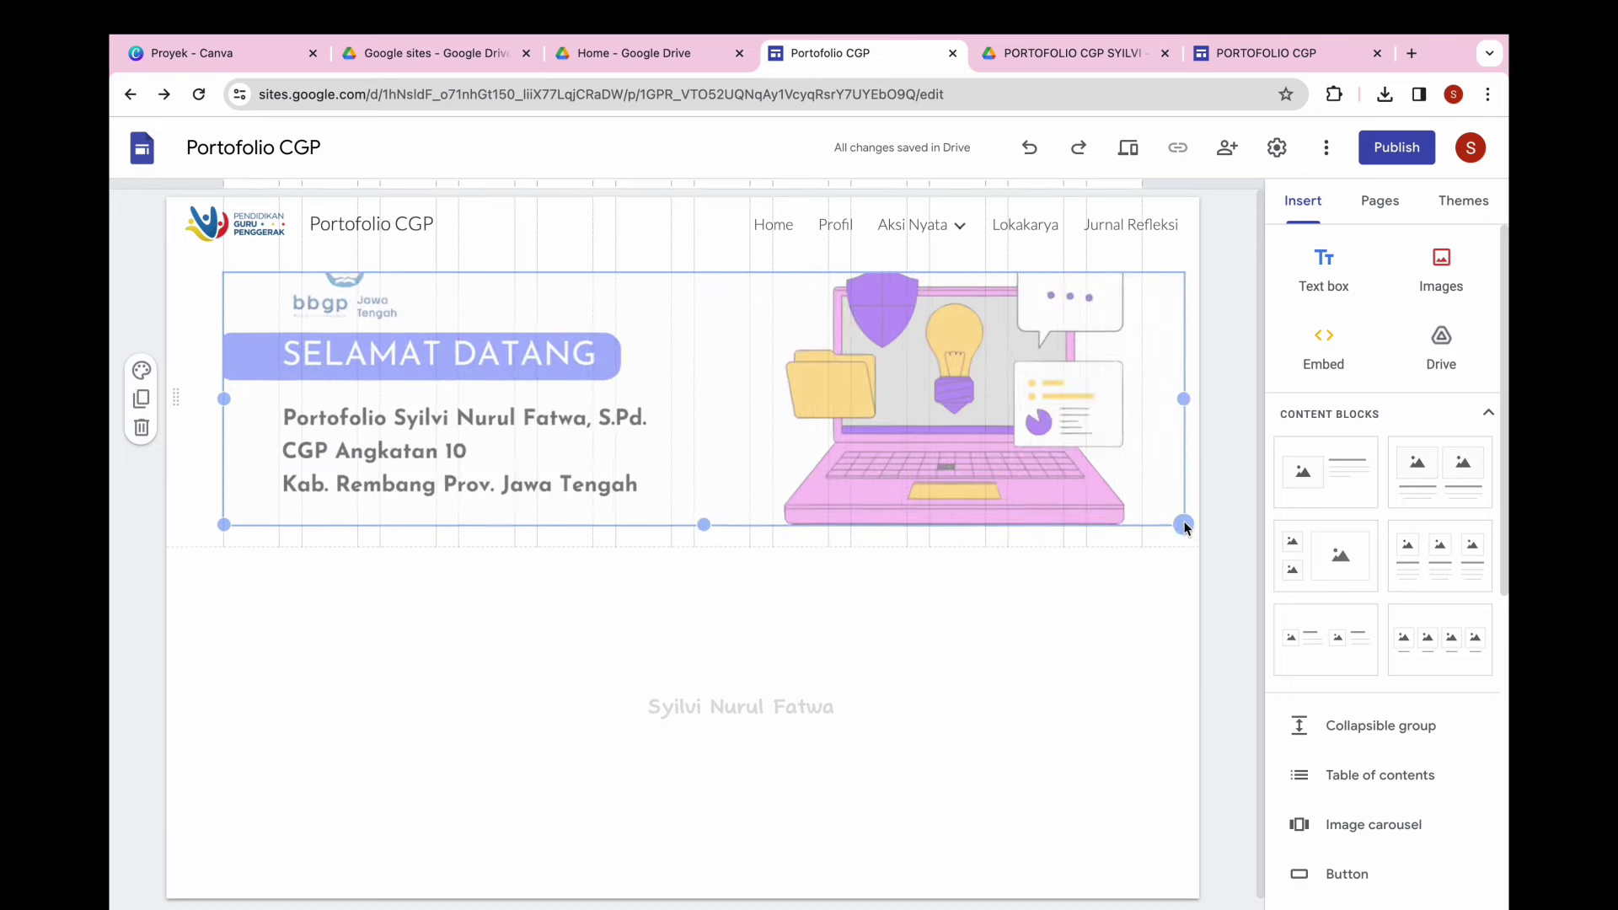
{"action": "left_click", "coordinate": [1213, 645]}
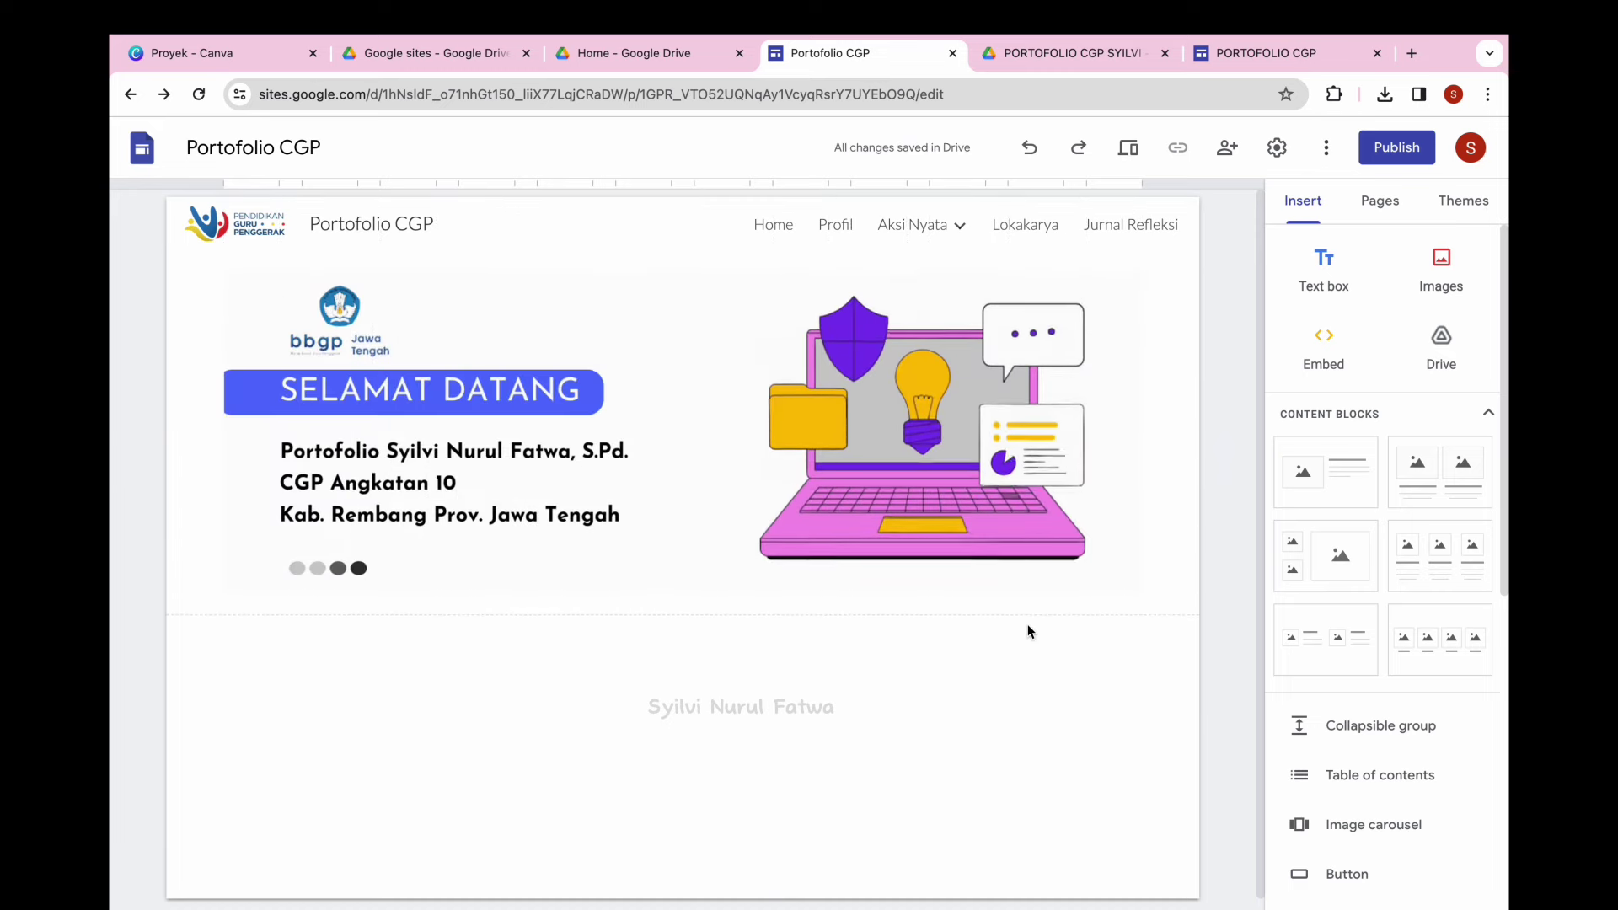
Add a text box below the banner reading "DEMONSTRASI KONTEKSTUAL MODUL 1.1" in the Heading style.
{"action": "left_click", "coordinate": [1329, 270]}
{"action": "type", "text": "DEMONSTRASI KONTEKSTUAL MODUL 1.1"}
{"action": "left_click", "coordinate": [295, 596]}
{"action": "left_click", "coordinate": [271, 740]}
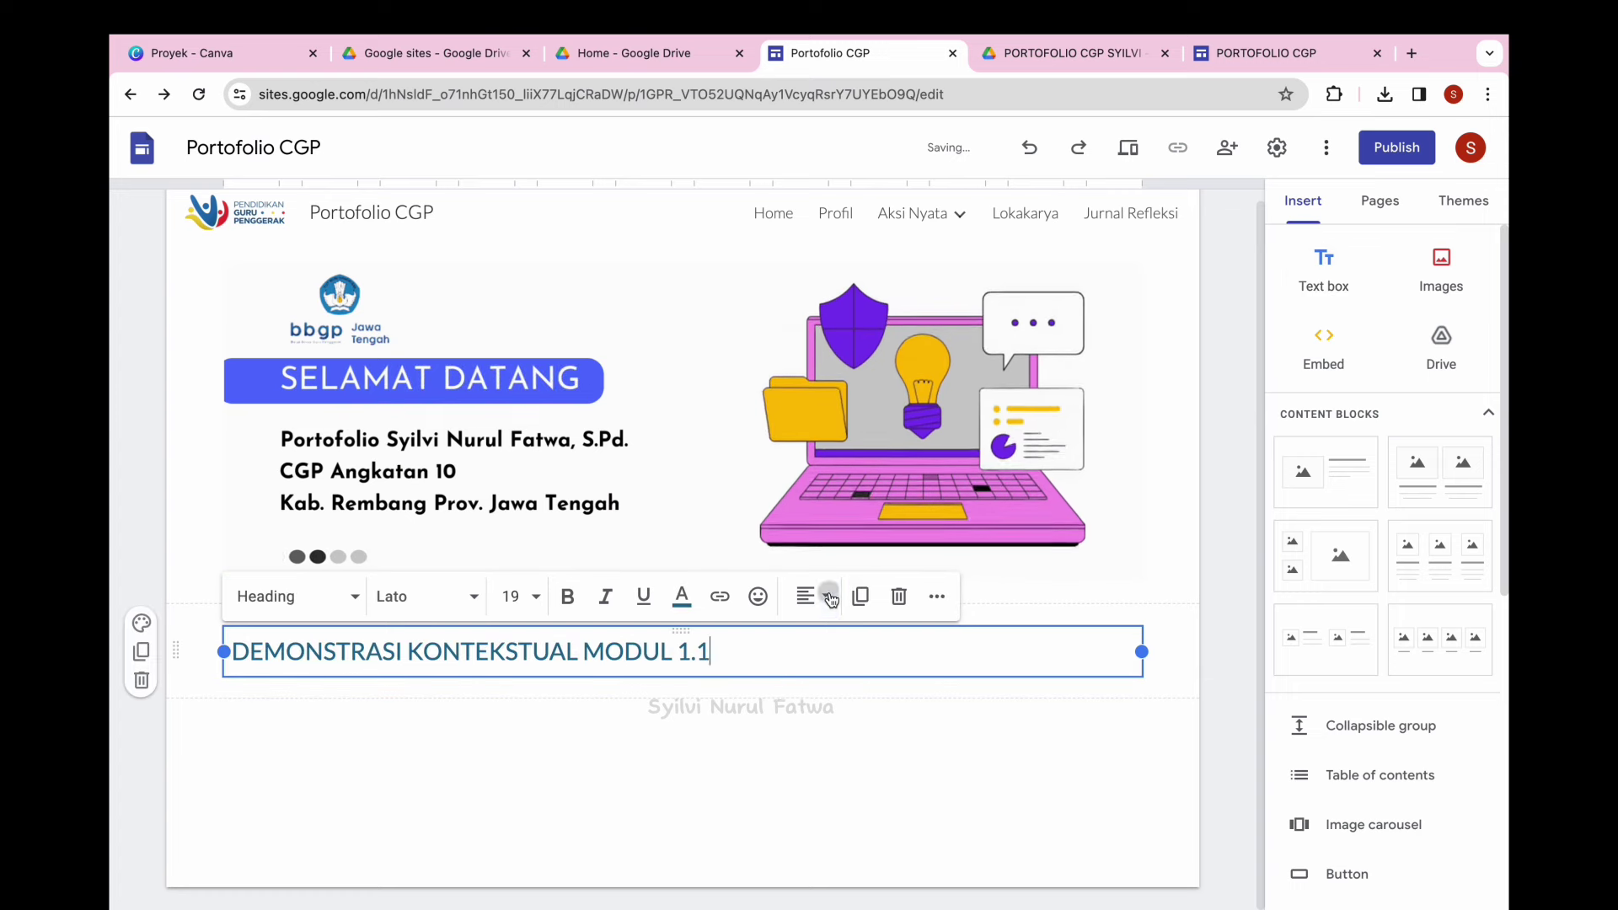
Centre the "DEMONSTRASI KONTEKSTUAL MODUL 1.1" heading and give its section the dark blue background style.
{"action": "left_click", "coordinate": [813, 596]}
{"action": "left_click", "coordinate": [809, 682]}
{"action": "left_click", "coordinate": [568, 598]}
{"action": "left_click", "coordinate": [682, 597]}
{"action": "left_click", "coordinate": [682, 597]}
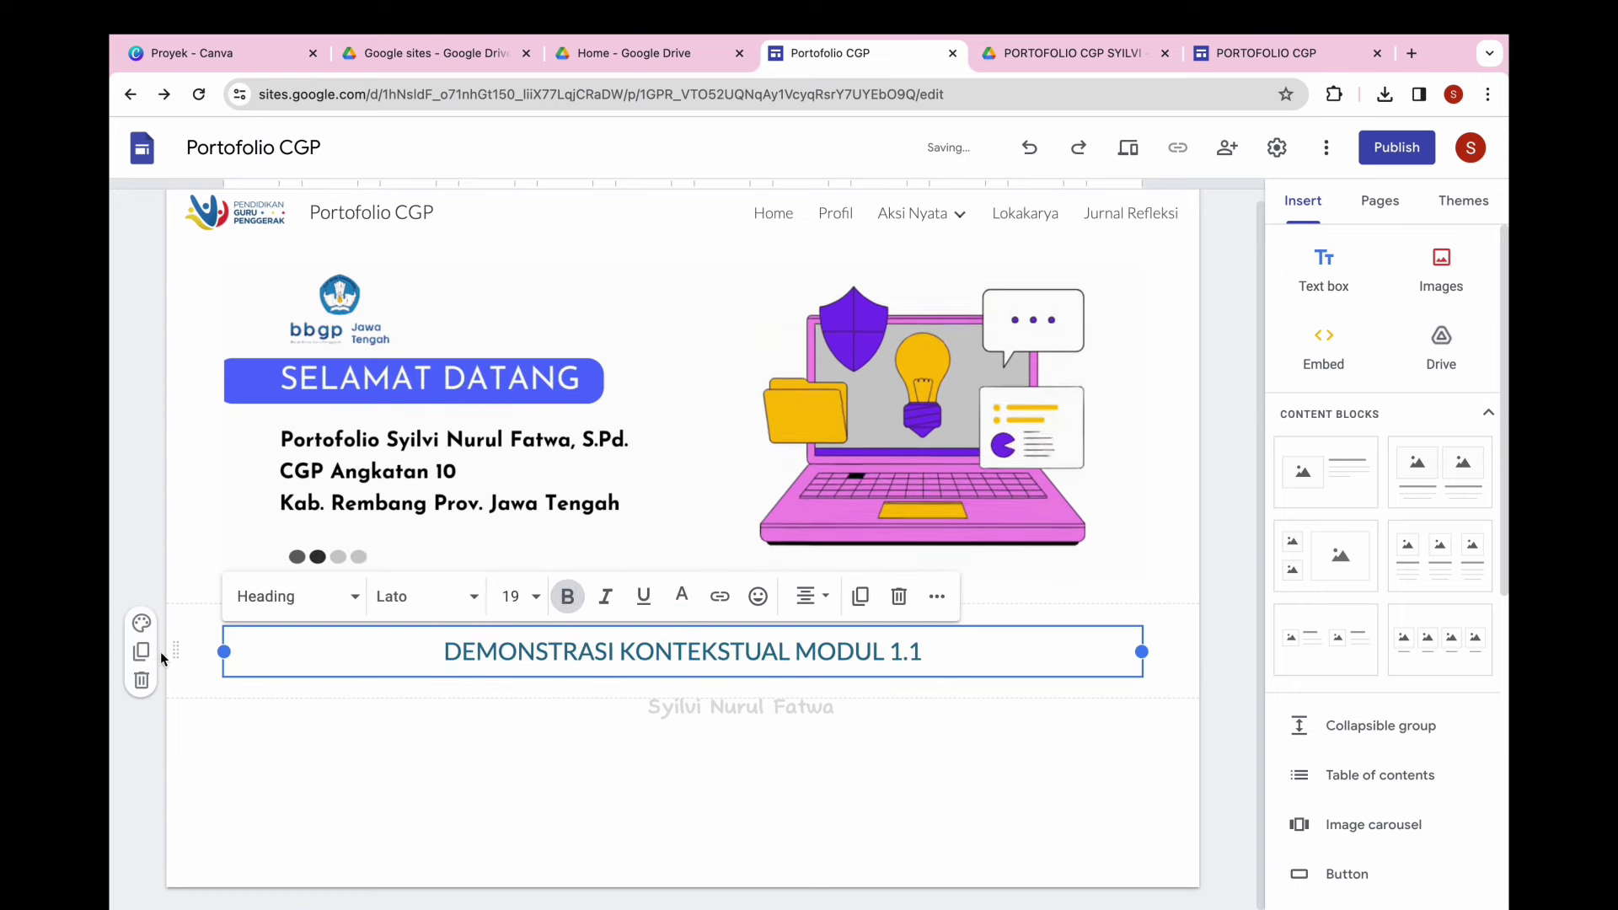
{"action": "left_click", "coordinate": [142, 623]}
{"action": "left_click", "coordinate": [240, 767]}
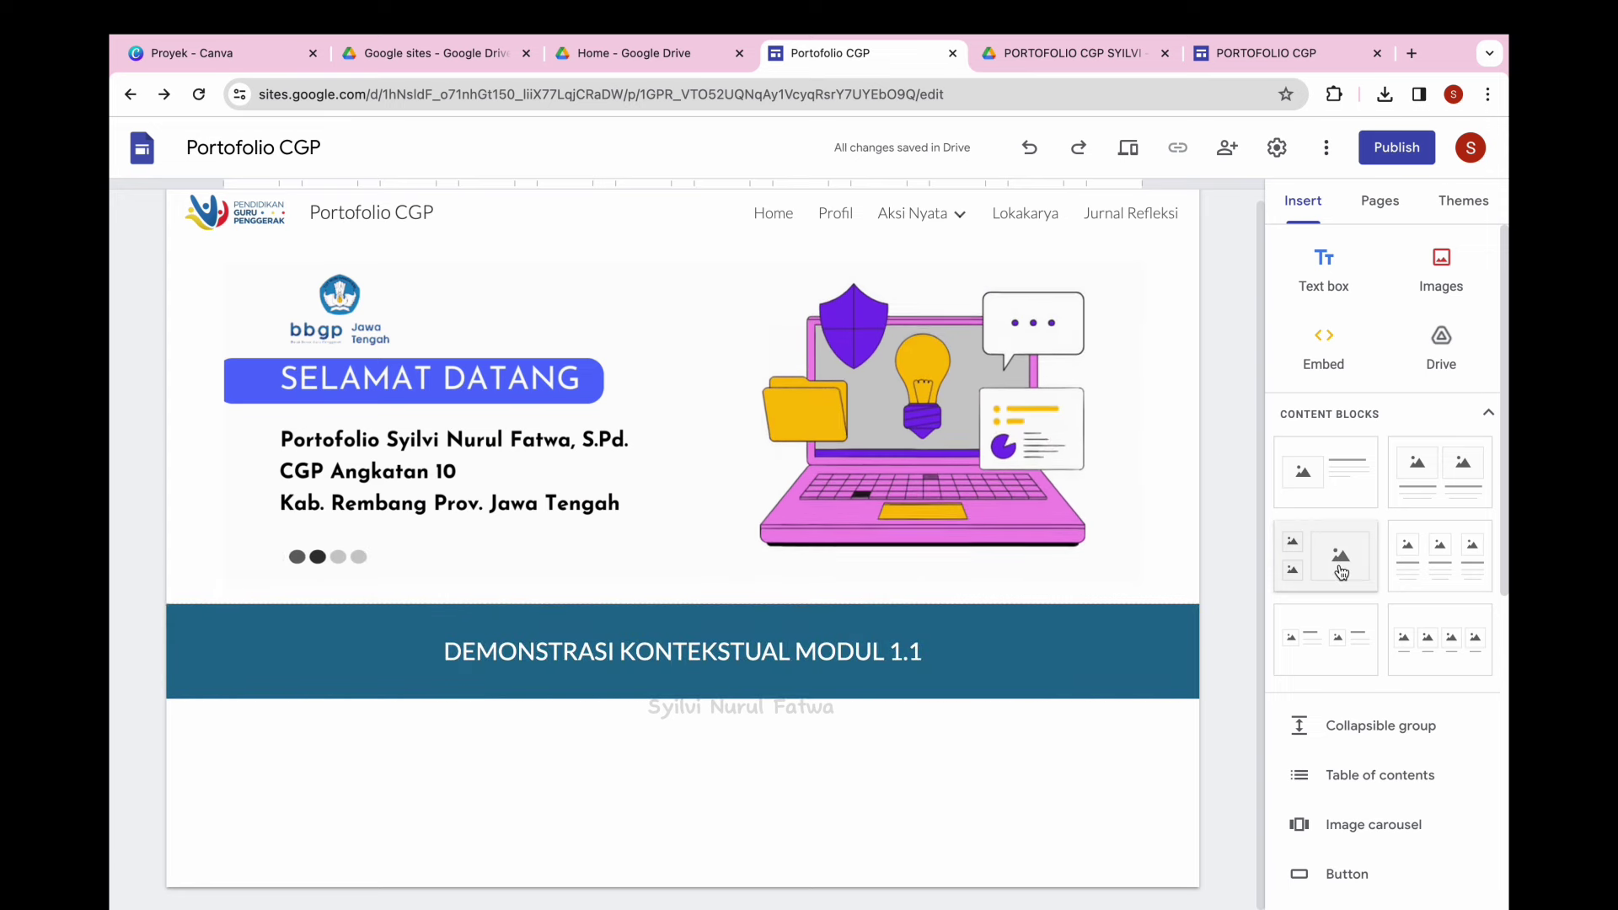
Start inserting a YouTube video and search for videos by the site owner's full name.
{"action": "scroll", "coordinate": [1340, 573], "scroll_direction": "down", "scroll_amount": 3}
{"action": "scroll", "coordinate": [1340, 573], "scroll_direction": "down", "scroll_amount": 4}
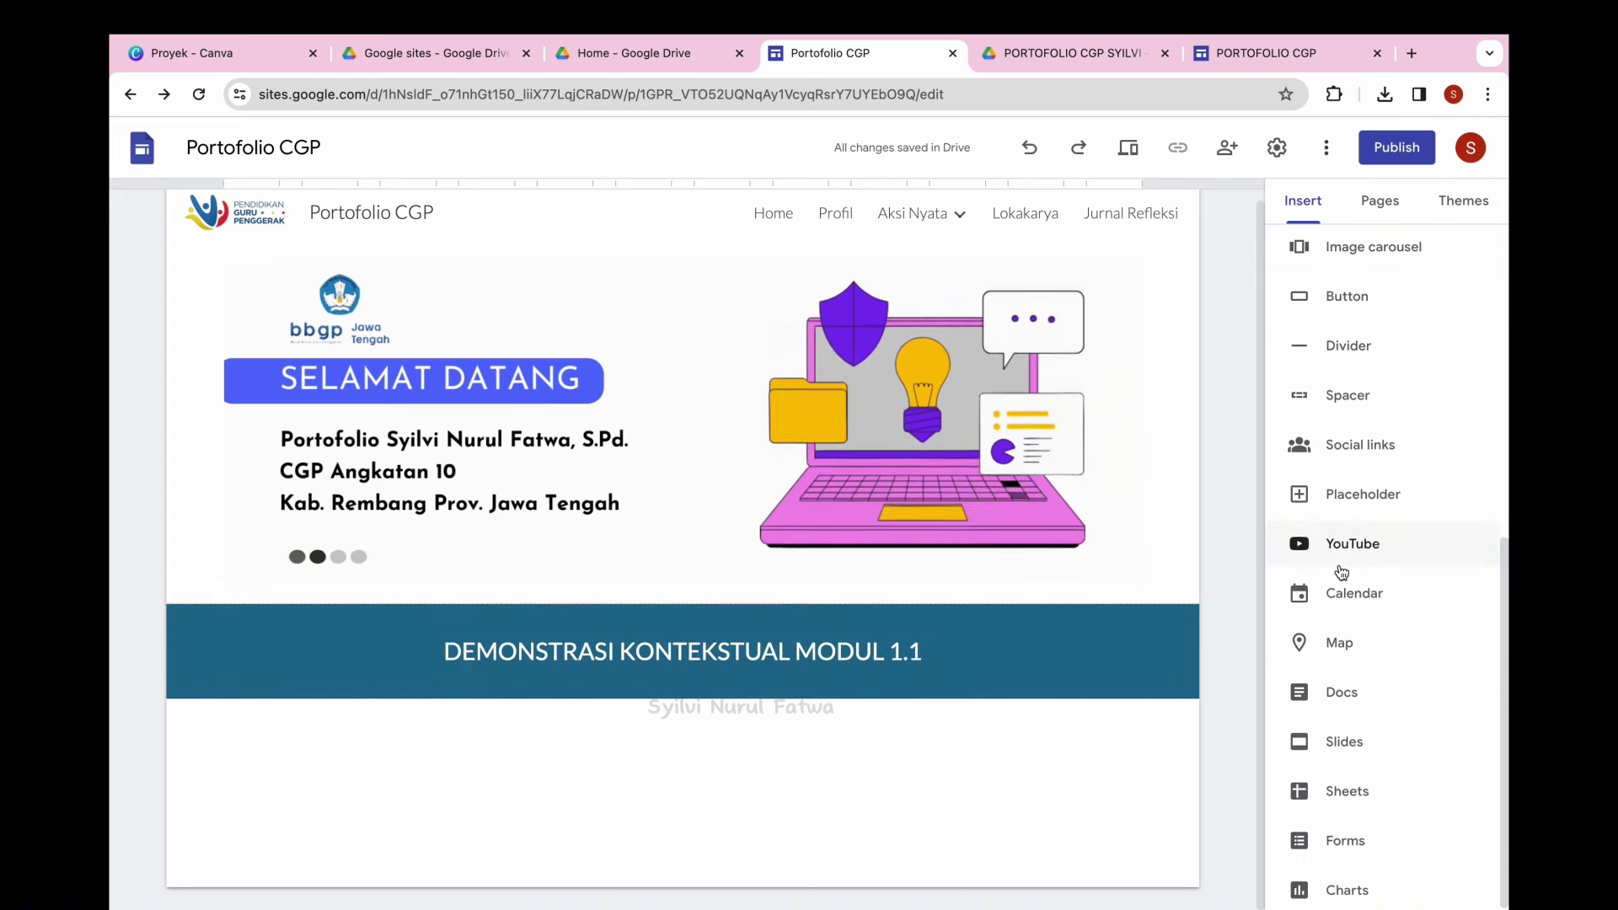
{"action": "scroll", "coordinate": [1342, 573], "scroll_direction": "down", "scroll_amount": 1}
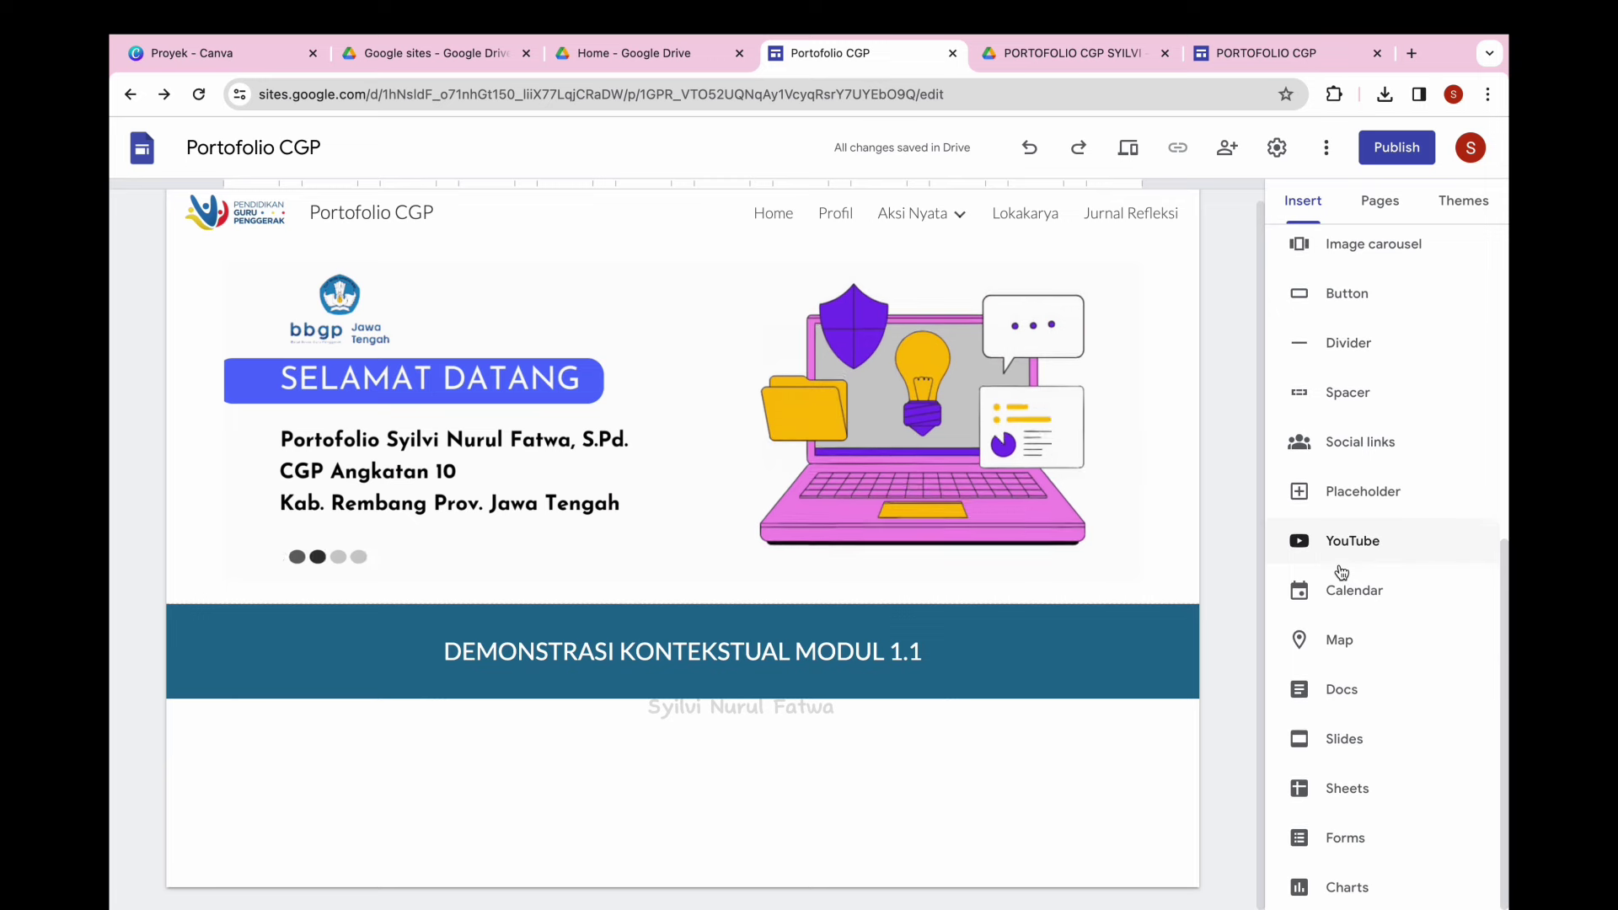
{"action": "left_click", "coordinate": [1371, 534]}
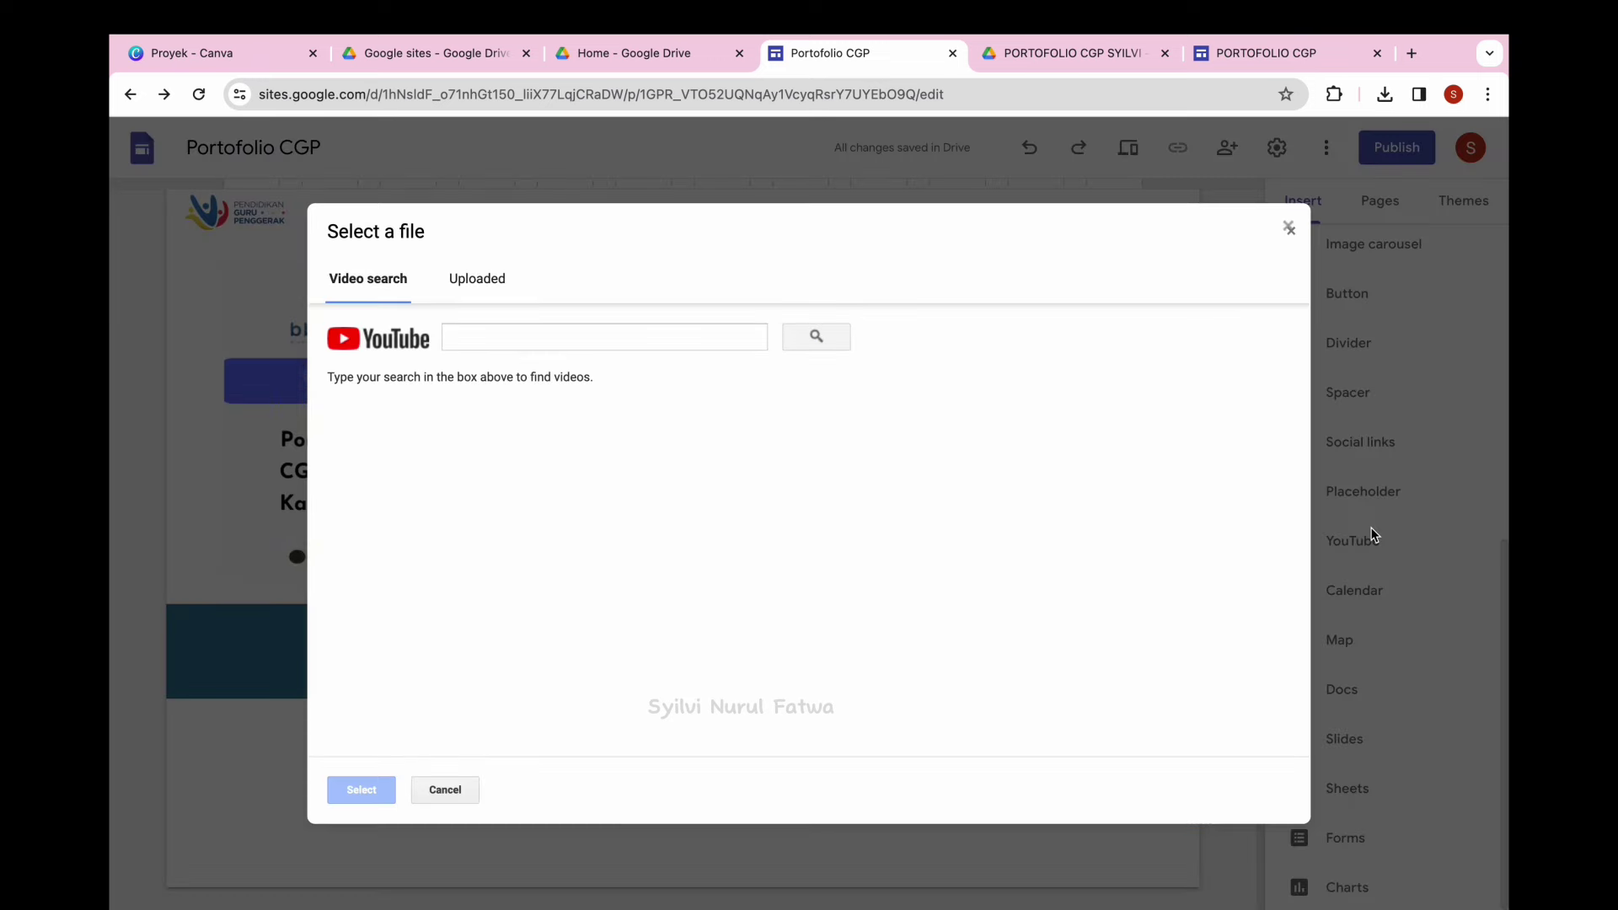
{"action": "left_click", "coordinate": [567, 332]}
{"action": "type", "text": "S"}
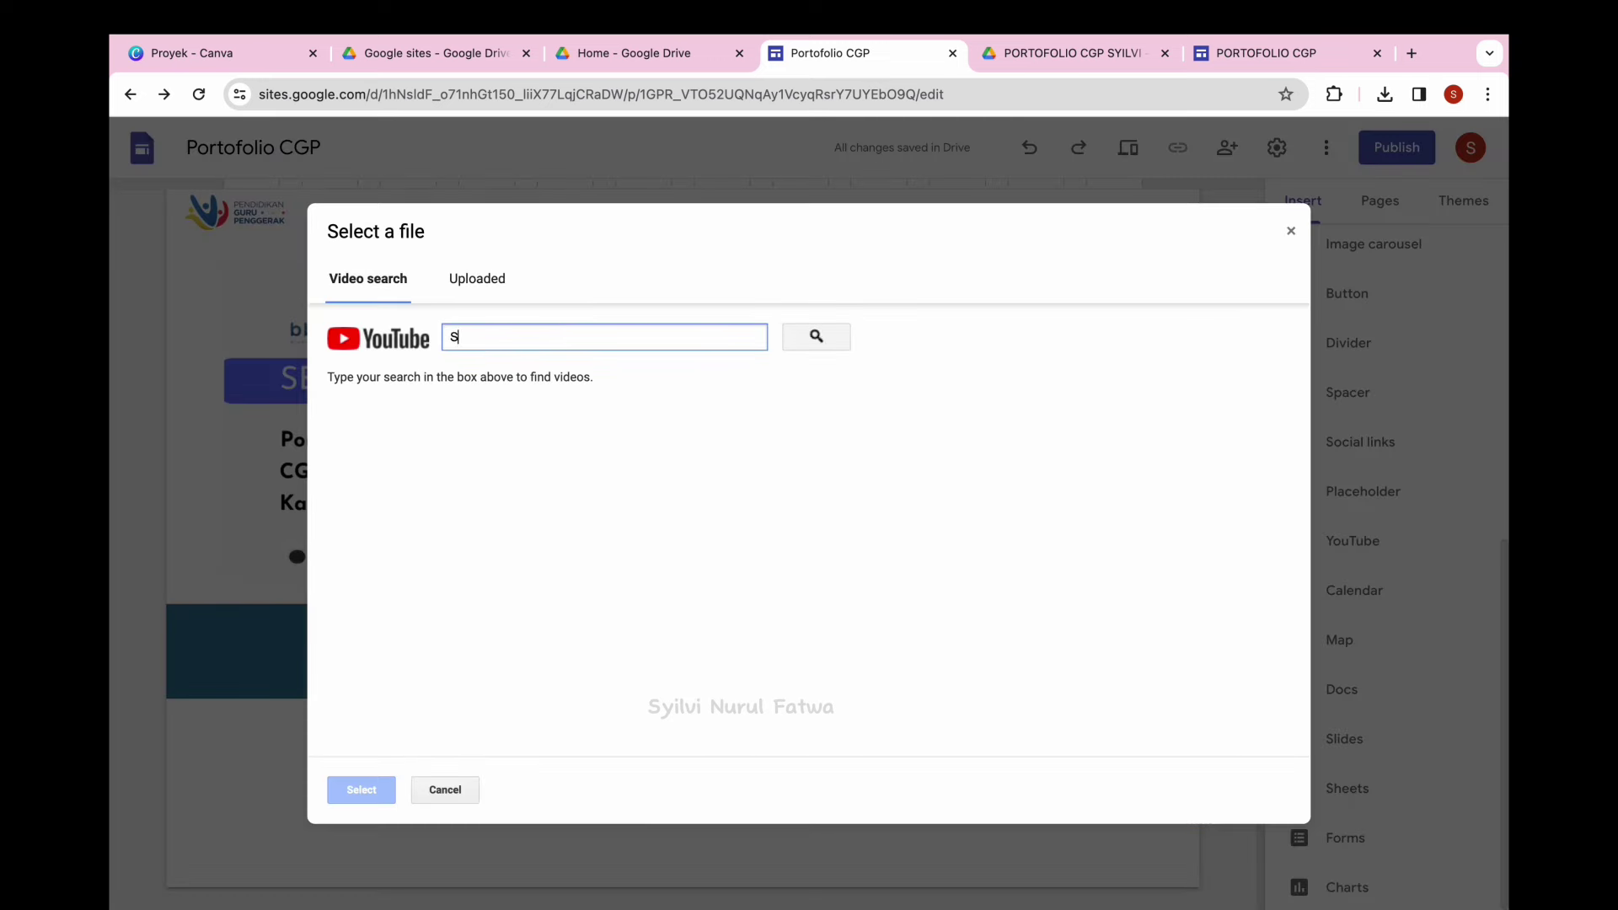
{"action": "type", "text": "YILVI NURUL FATWA"}
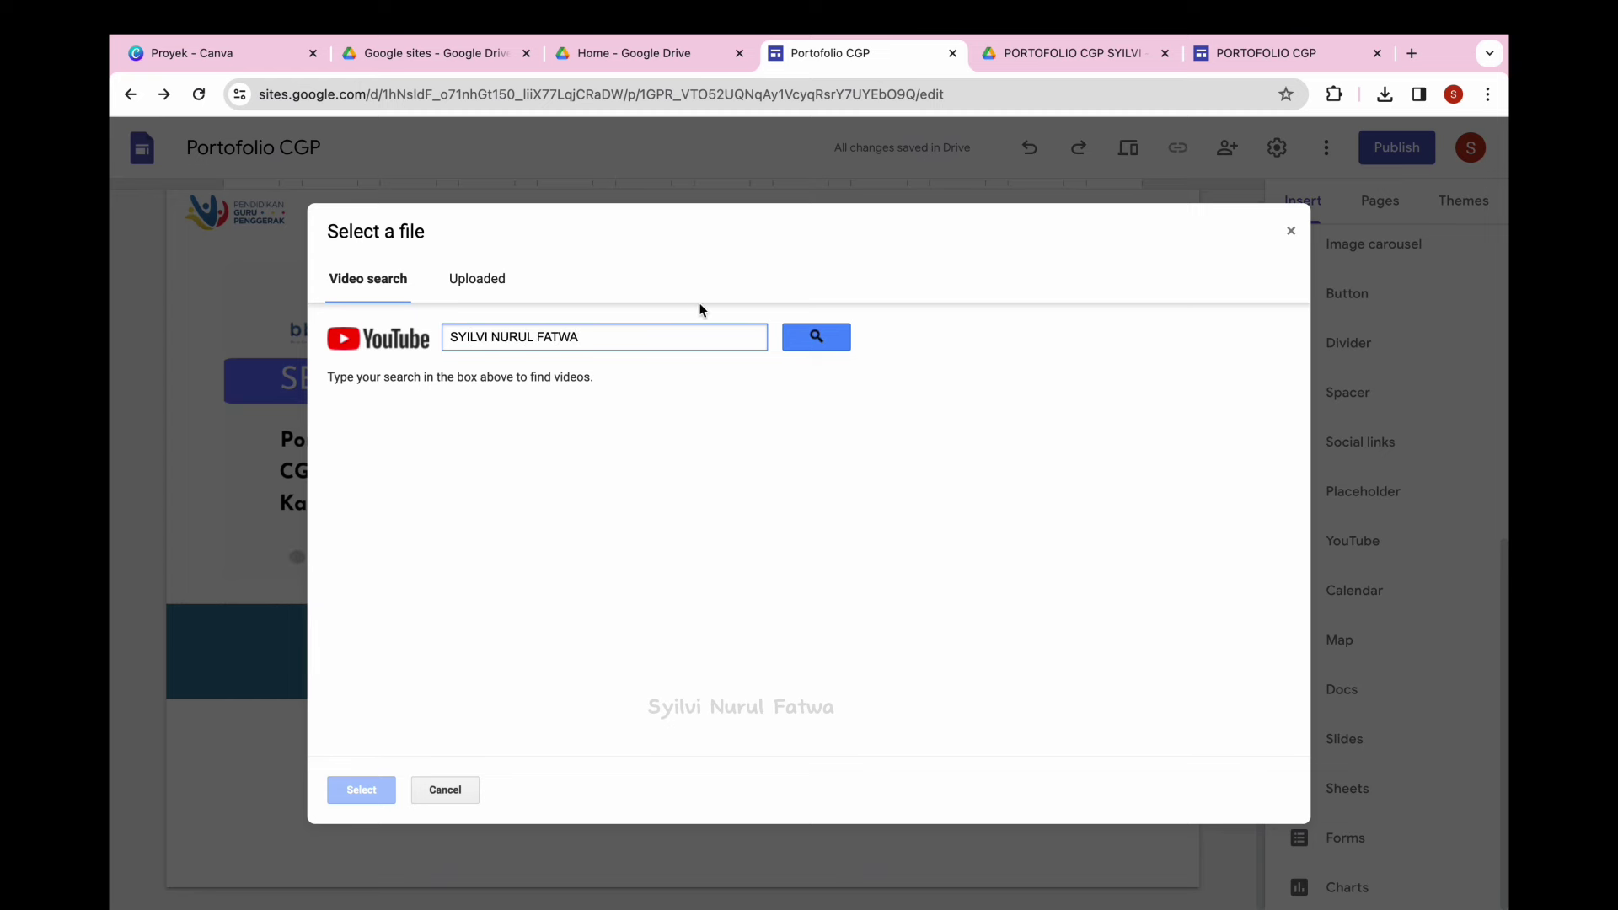
{"action": "left_click", "coordinate": [816, 337]}
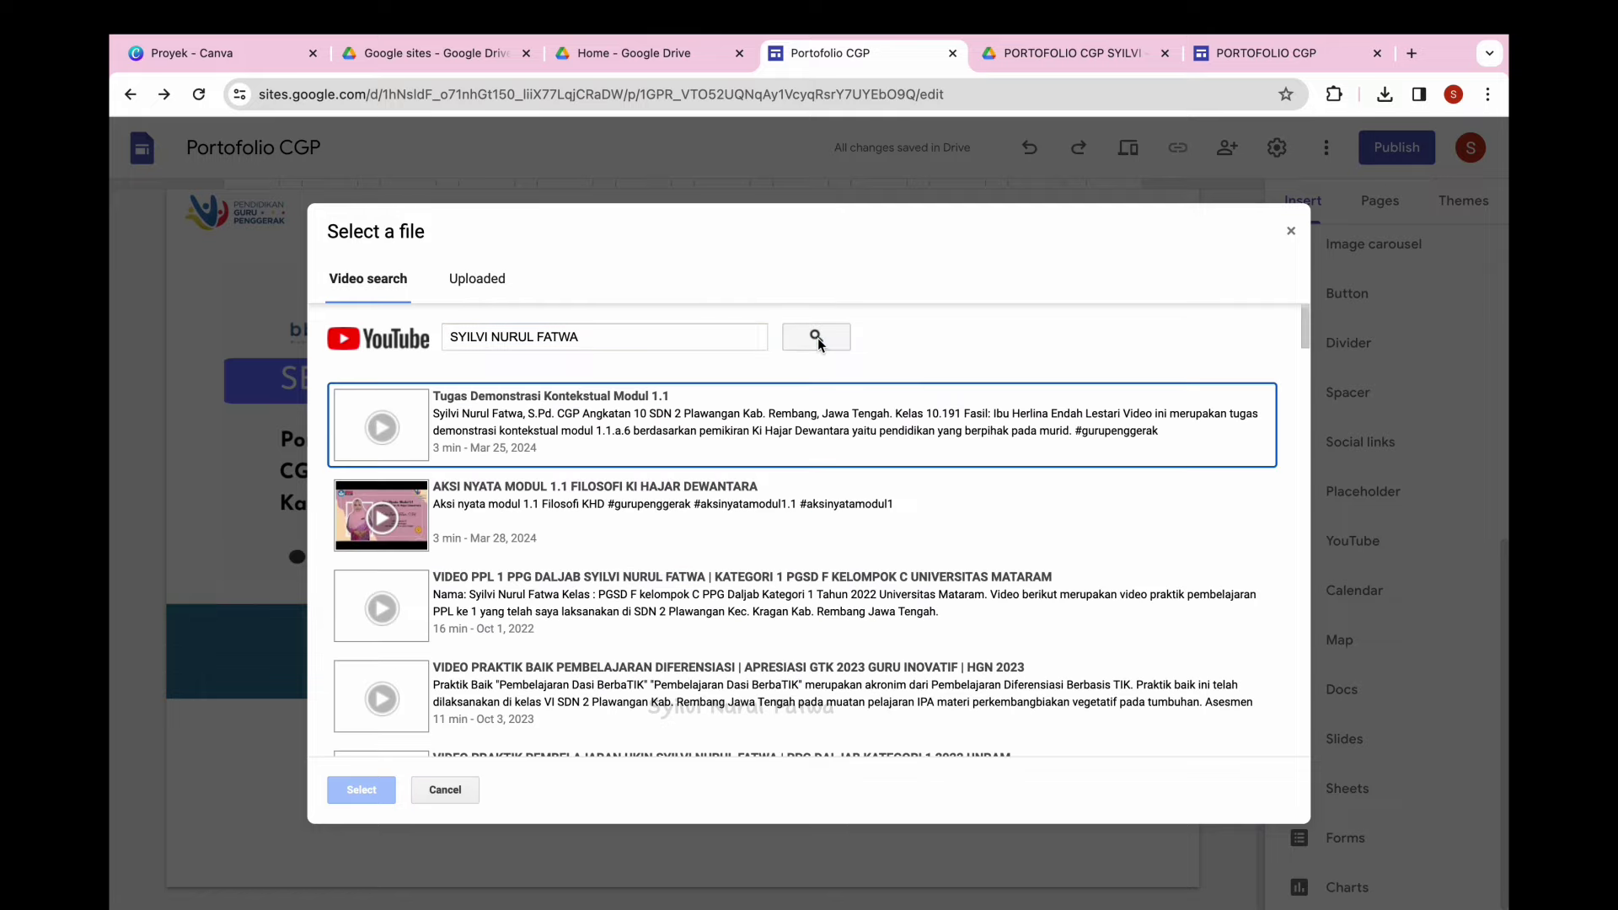
Insert the video "Tugas Demonstrasi Kontekstual Modul 1.1" below the heading and enlarge it to the full content width.
{"action": "left_click", "coordinate": [708, 432]}
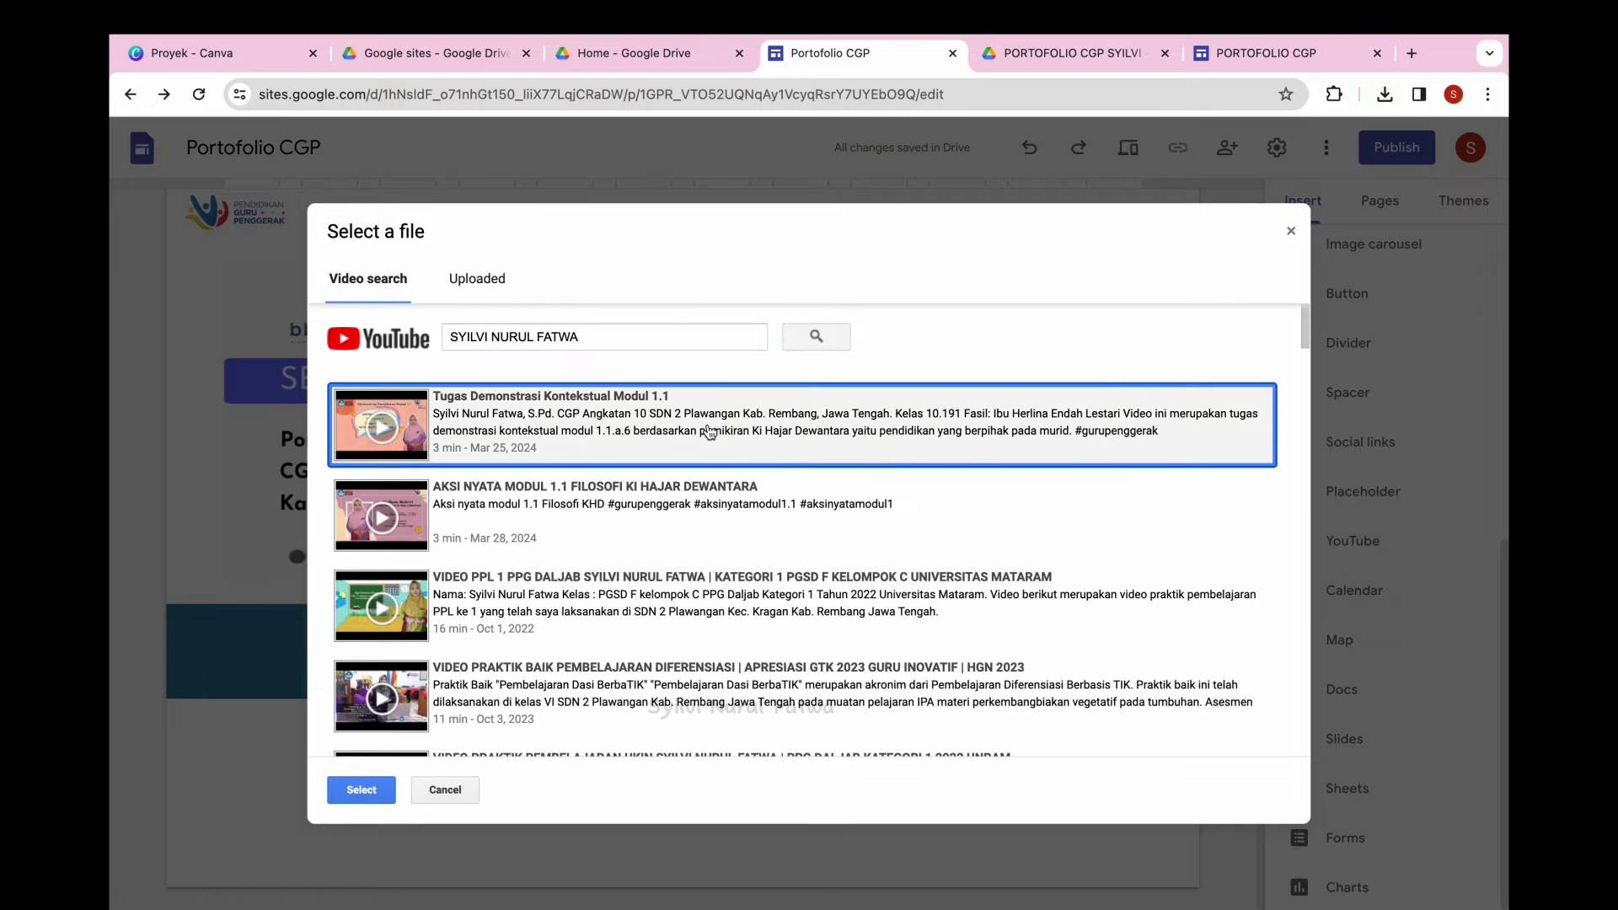
{"action": "left_click", "coordinate": [360, 791]}
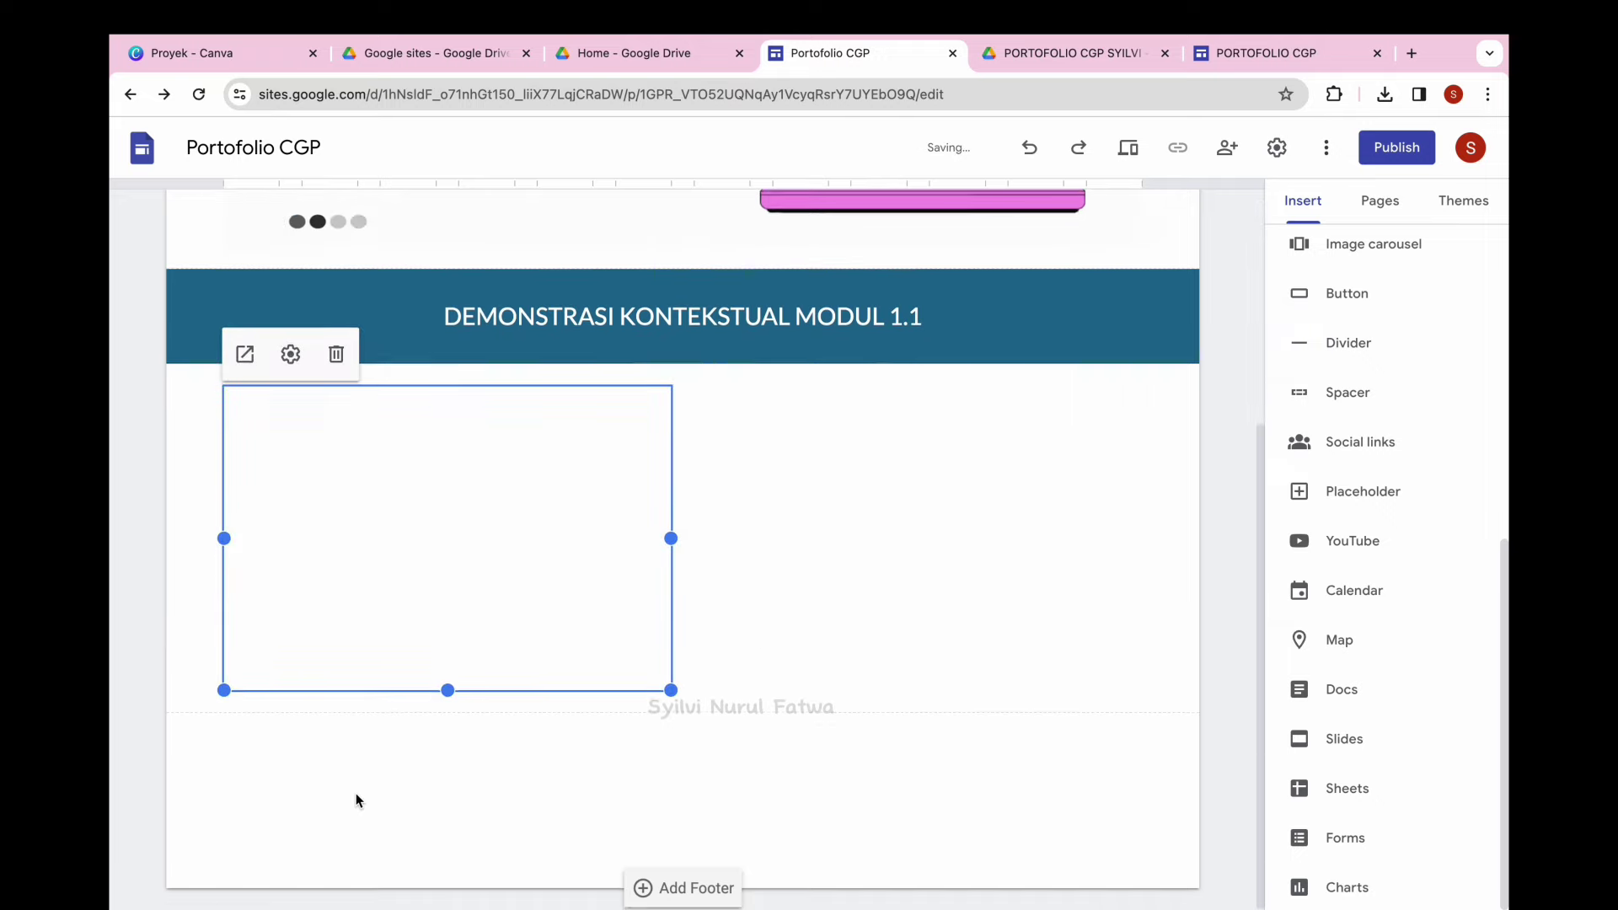
{"action": "left_click_drag", "start_coordinate": [671, 689], "coordinate": [1163, 885]}
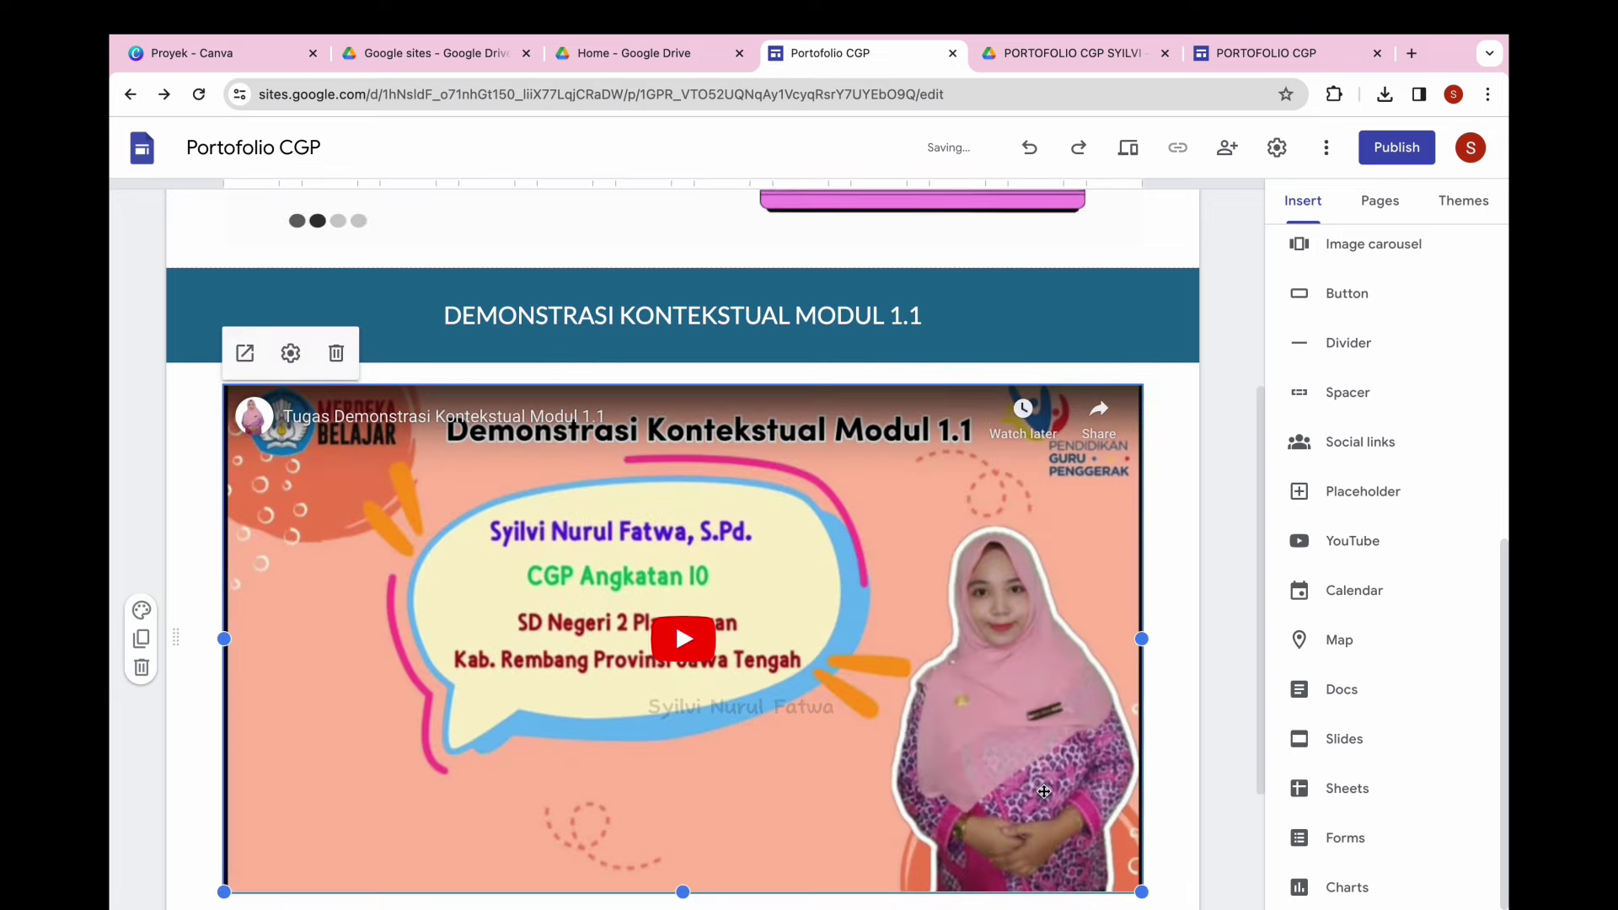
Add a text box below the video reading "KONEKSI ANTAR MATERI MODUL 1.1" in the Heading style.
{"action": "scroll", "coordinate": [1045, 797], "scroll_direction": "down", "scroll_amount": 3}
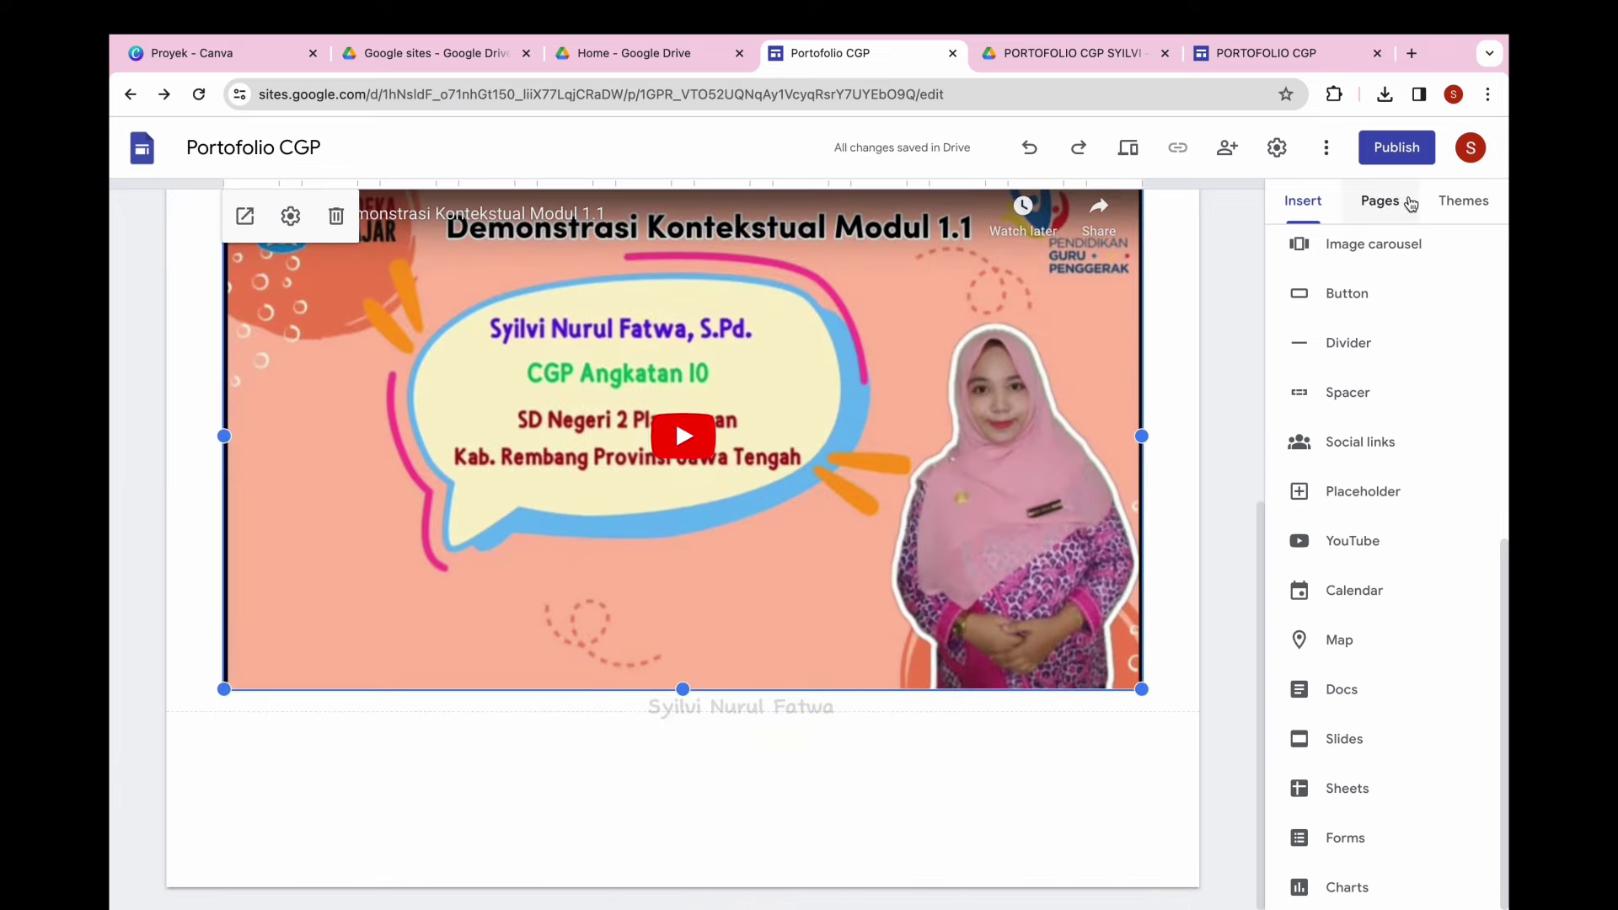
{"action": "scroll", "coordinate": [1371, 312], "scroll_direction": "up", "scroll_amount": 5}
{"action": "left_click", "coordinate": [1325, 278]}
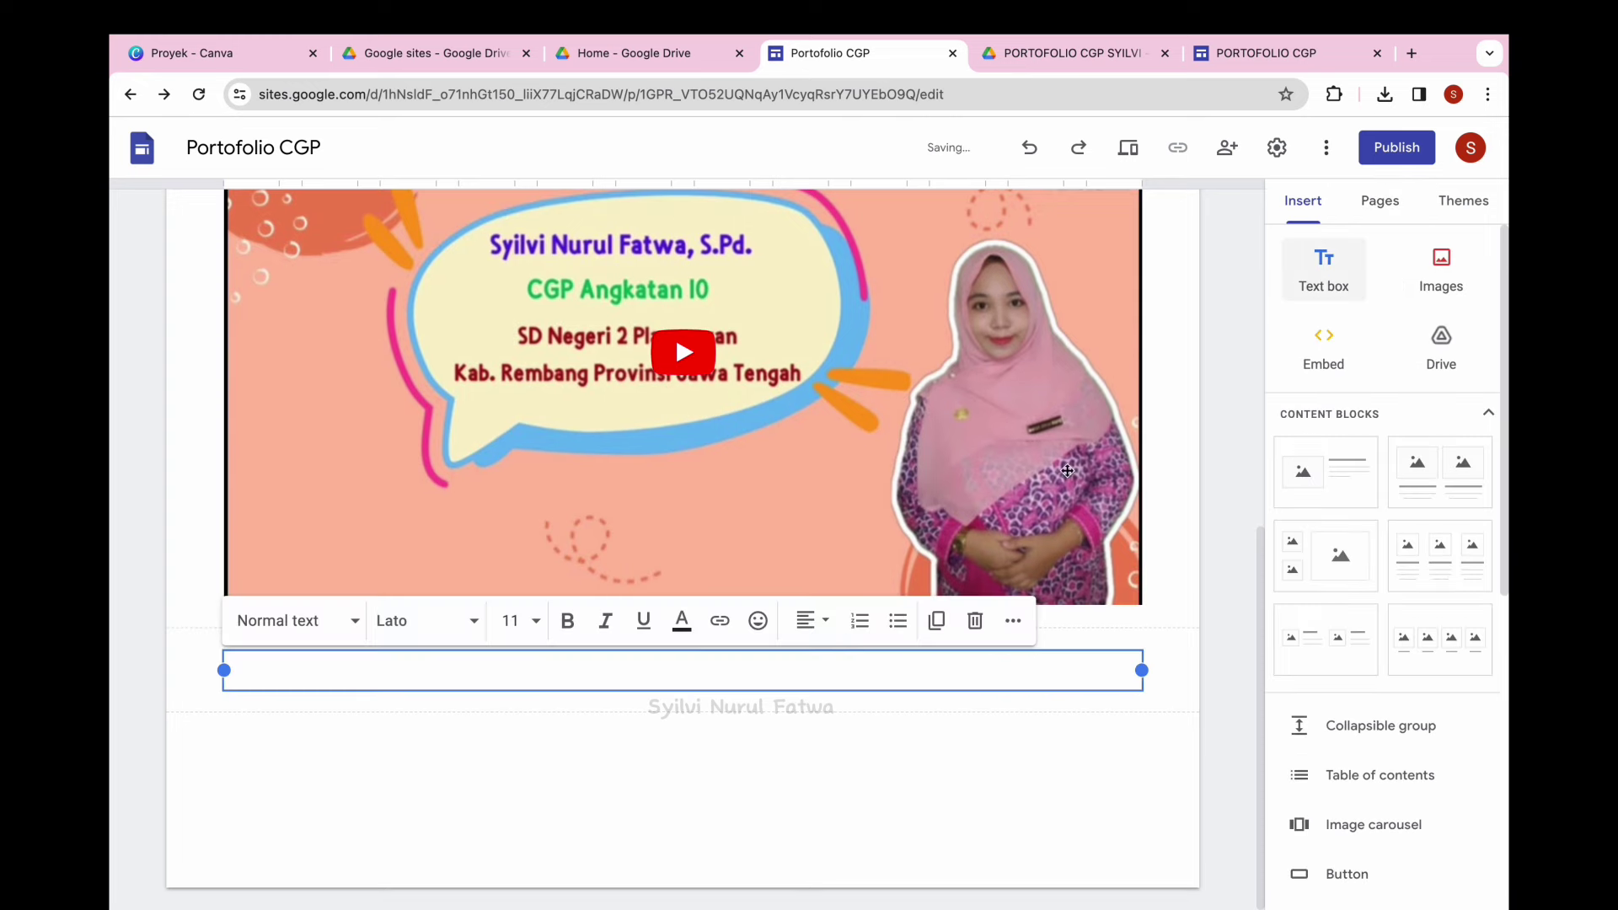
{"action": "type", "text": "KONEKSI ANTAR MATERI MODUL 1.1"}
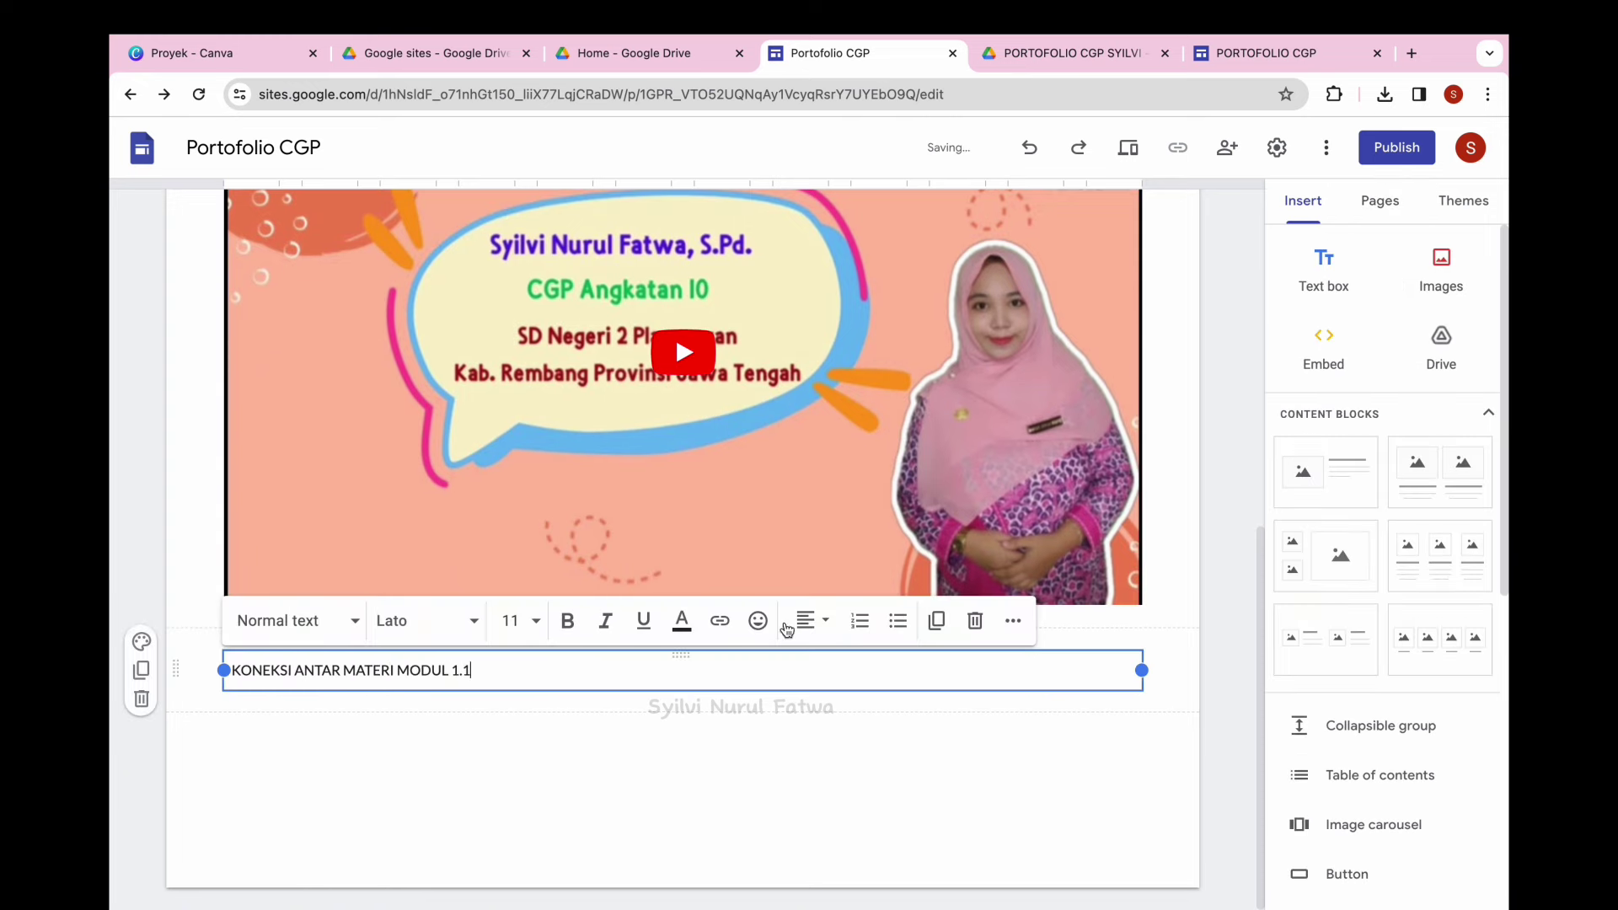
{"action": "left_click", "coordinate": [295, 621]}
{"action": "left_click", "coordinate": [261, 762]}
Centre the "KONEKSI ANTAR MATERI MODUL 1.1" heading, keeping the Lato font.
{"action": "left_click", "coordinate": [425, 621]}
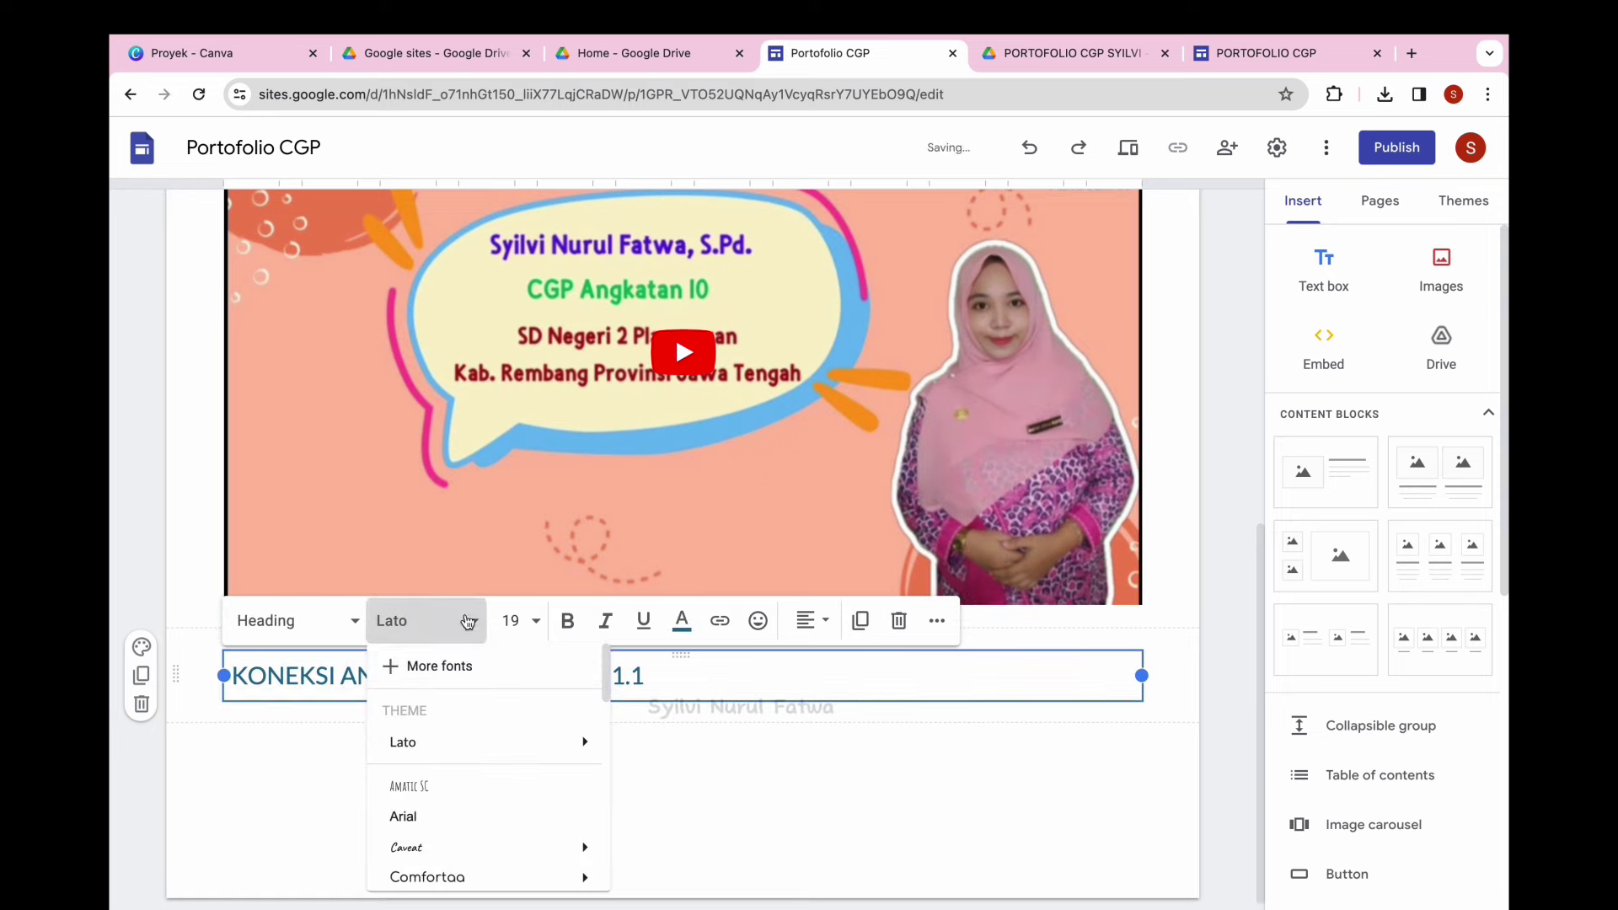
{"action": "left_click", "coordinate": [811, 621]}
{"action": "left_click", "coordinate": [811, 621]}
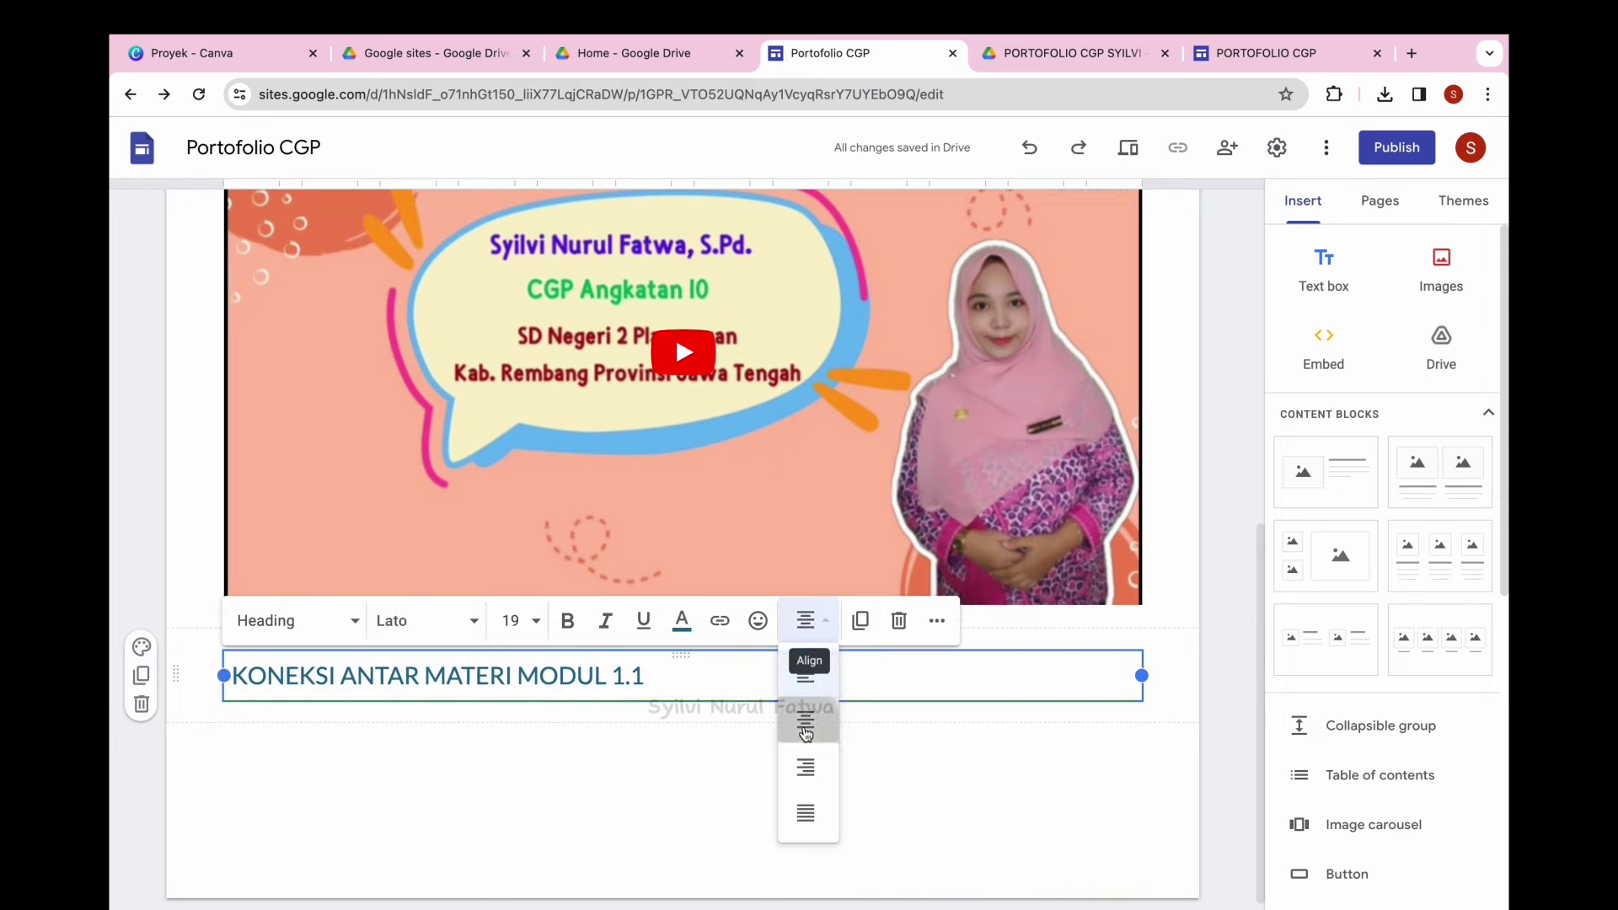